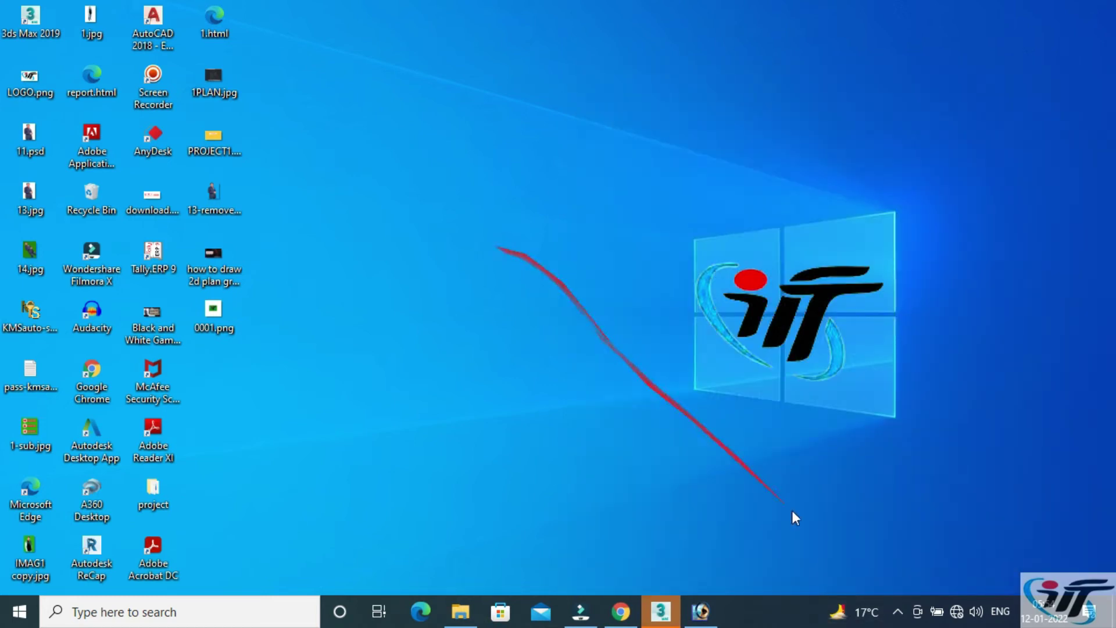
# Check the system tray, refresh the desktop, and restore the 3ds Max window from the taskbar
pyautogui.click(897, 611)
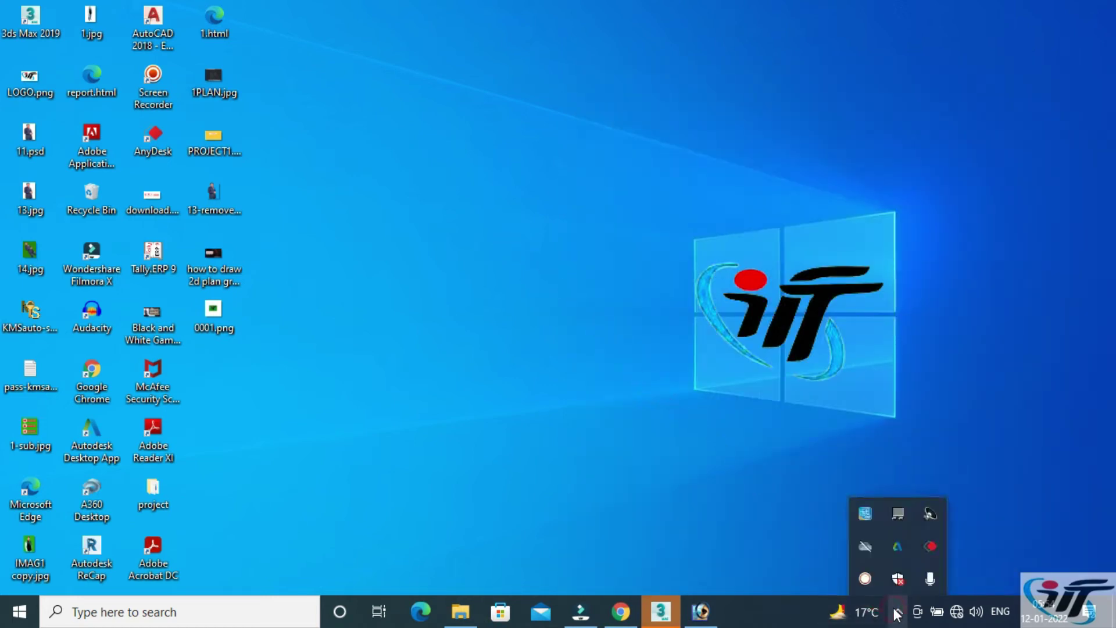
pyautogui.click(721, 392)
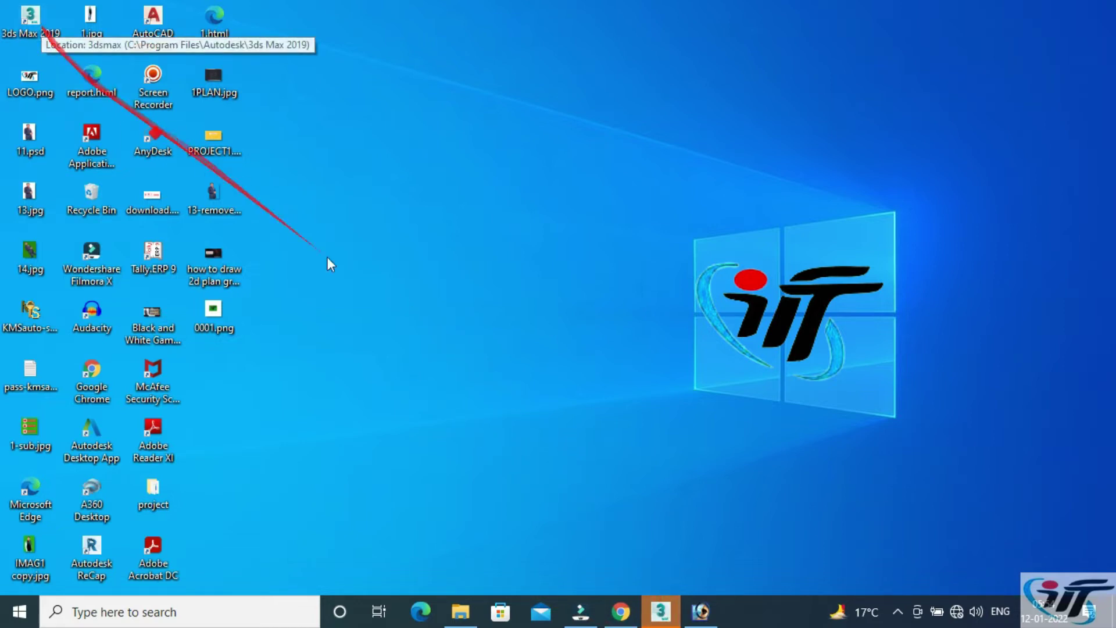
pyautogui.moveTo(660, 611)
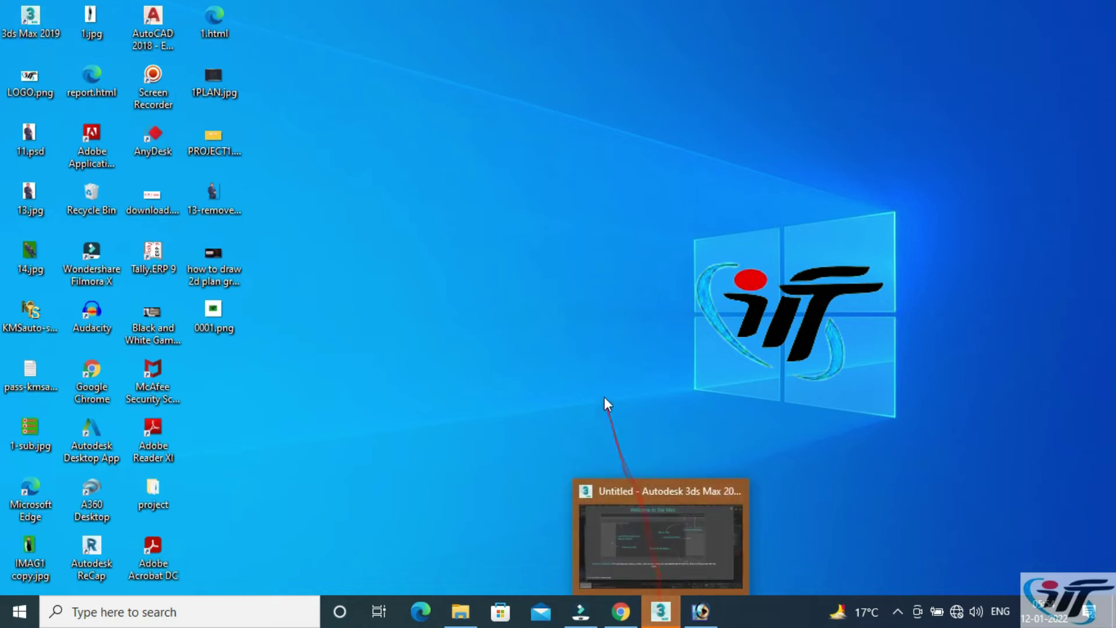
pyautogui.rightClick(551, 316)
pyautogui.click(603, 367)
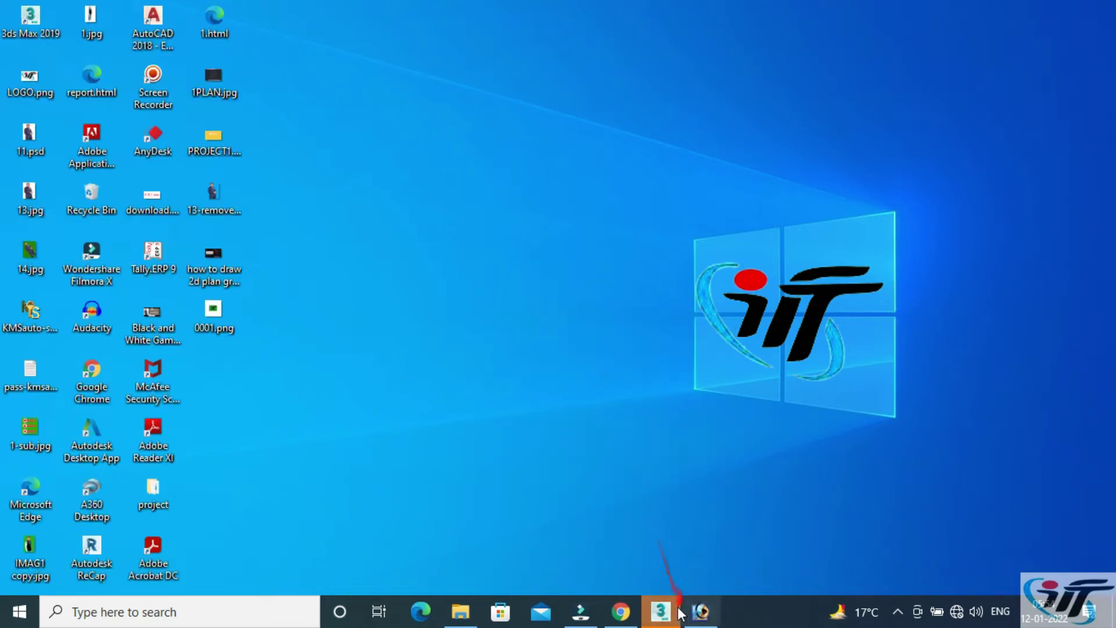
pyautogui.click(663, 610)
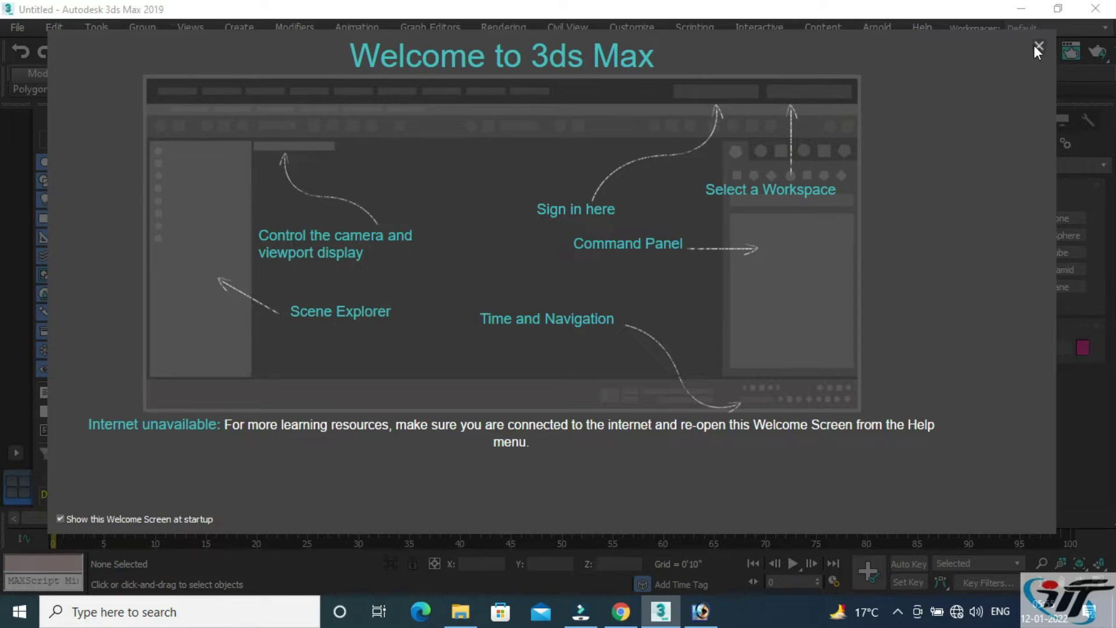
# Uncheck 'Show this Welcome Screen at startup' and close the Welcome screen
pyautogui.click(75, 517)
pyautogui.click(1038, 48)
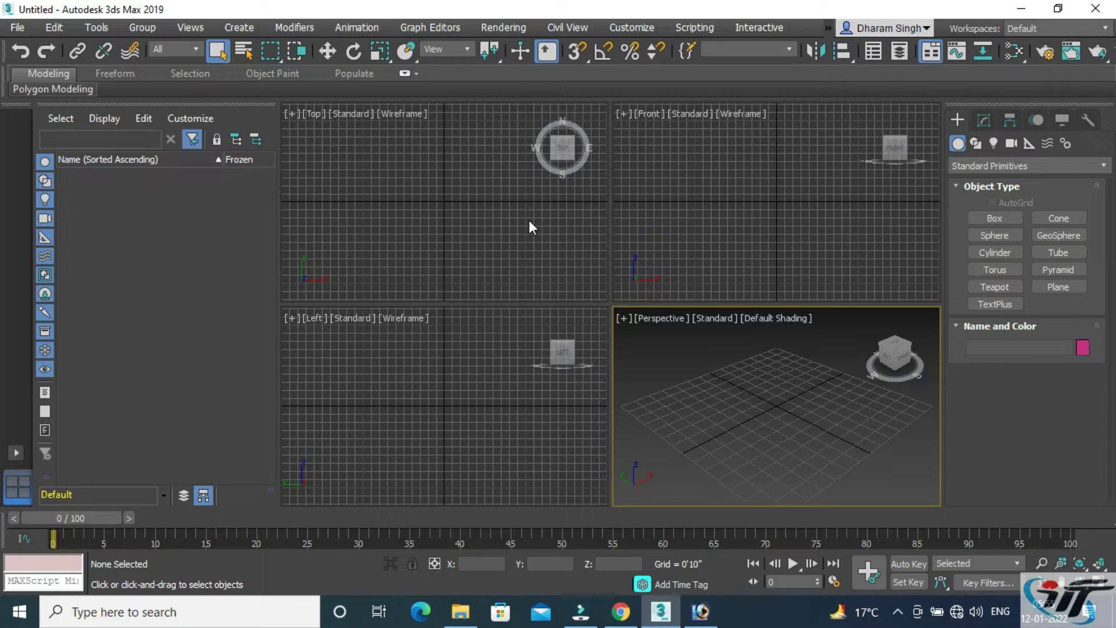
# Activate the Top, then Left viewport, and show the Left viewport's view-type list
pyautogui.click(430, 203)
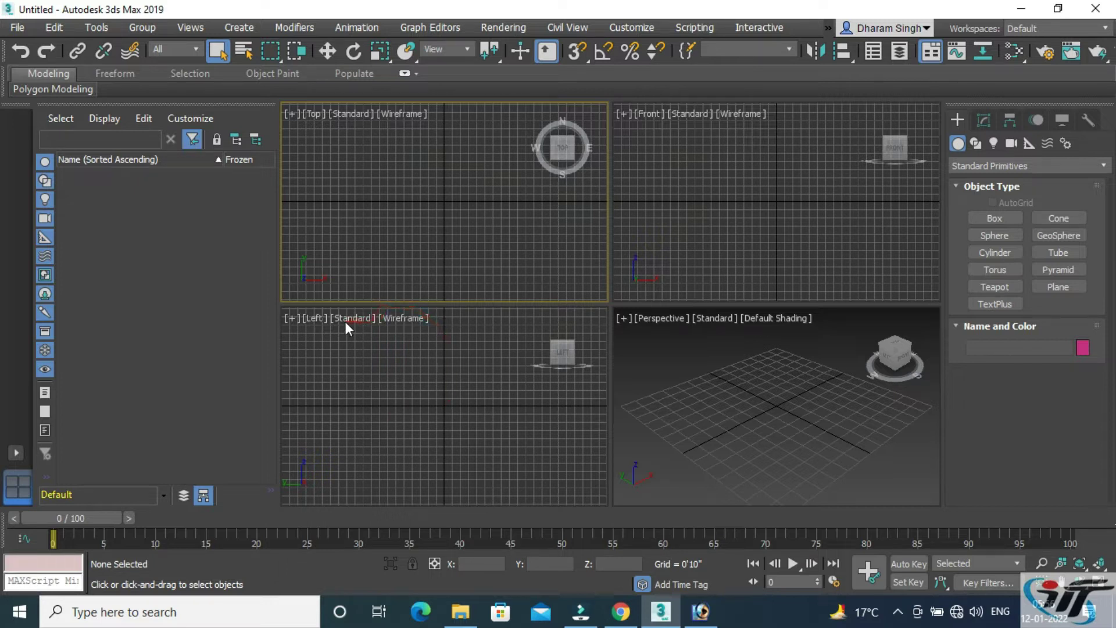
pyautogui.click(311, 319)
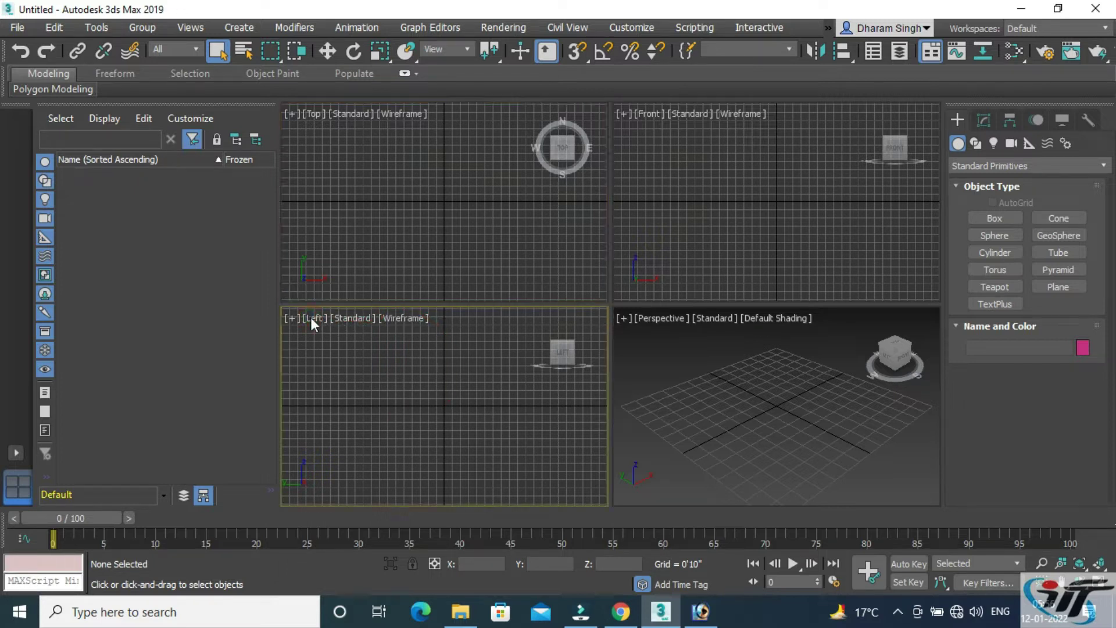
pyautogui.click(312, 318)
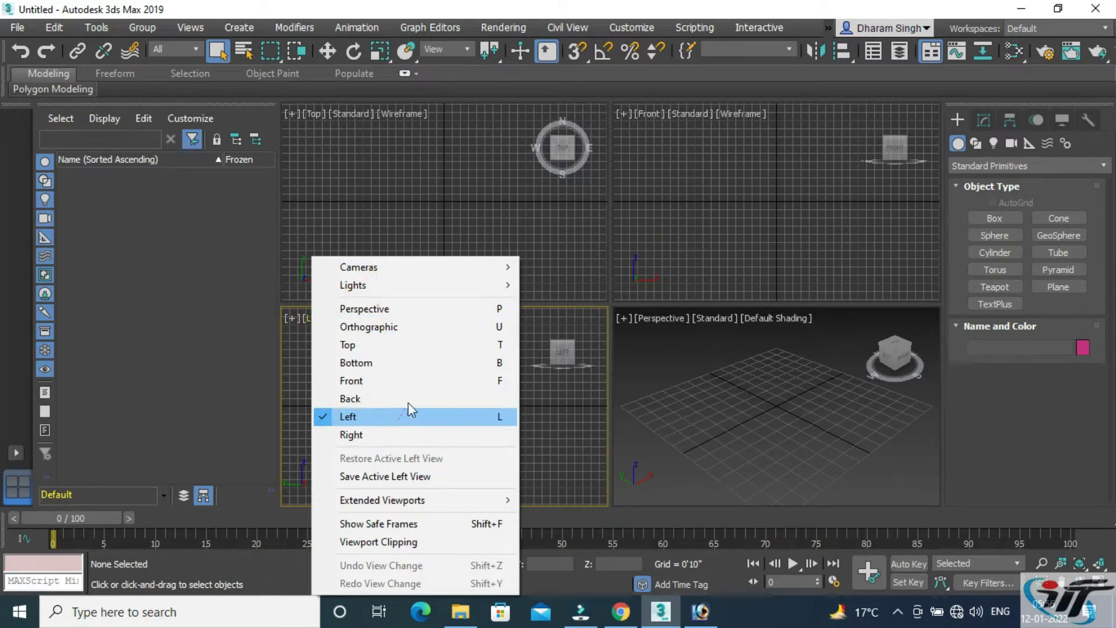
# Browse the Top and Front view lists, then show the Front viewport's Standard quality options
pyautogui.click(371, 199)
pyautogui.click(313, 114)
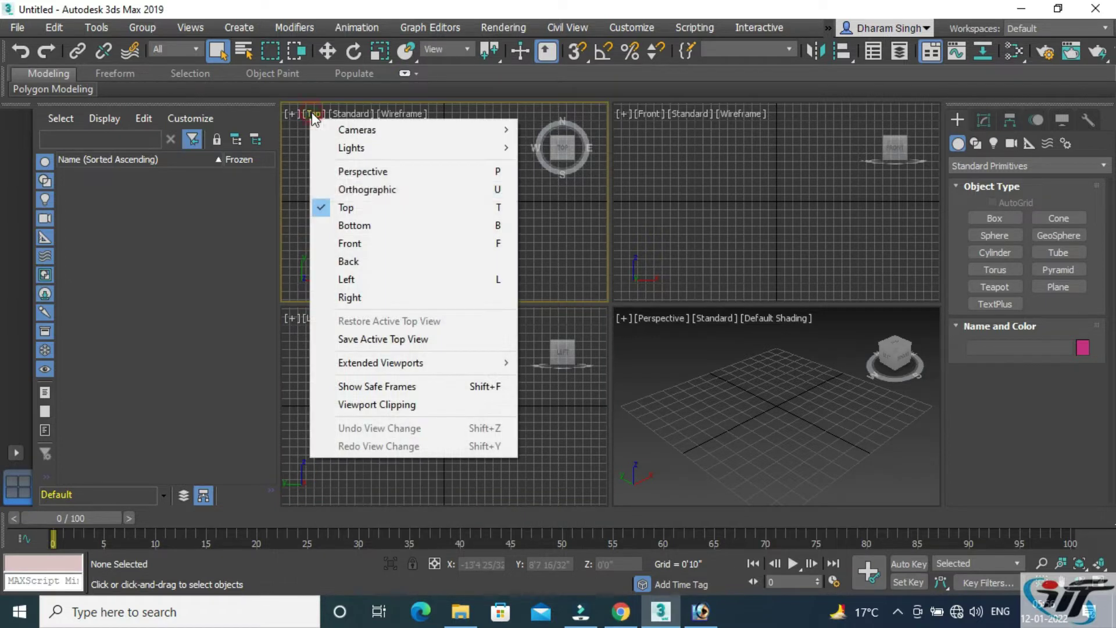
pyautogui.click(649, 112)
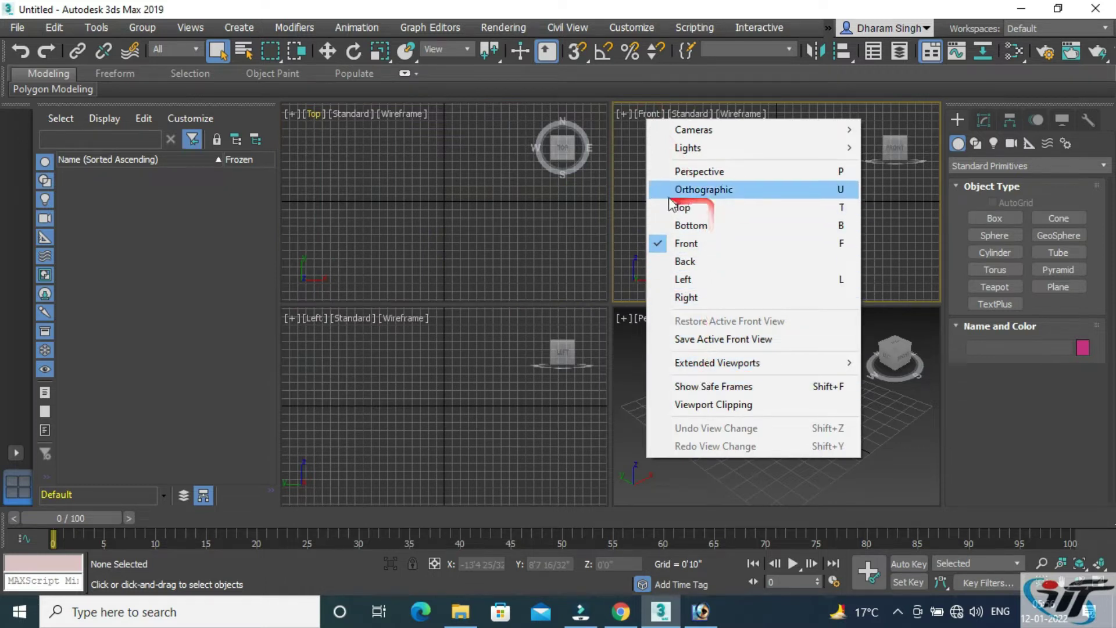
pyautogui.click(527, 204)
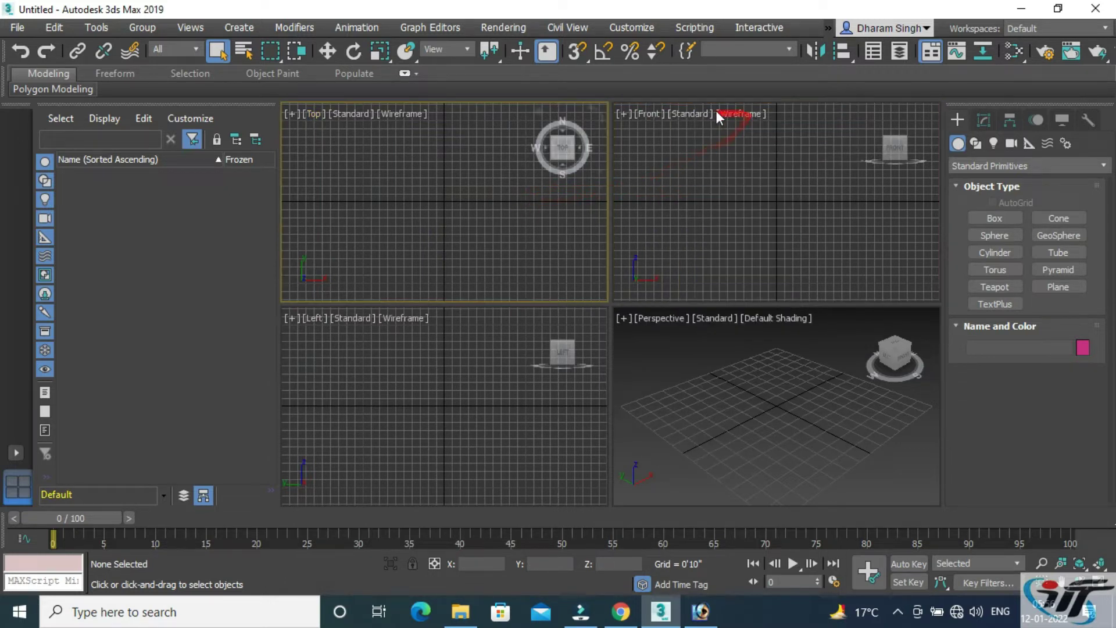
pyautogui.click(698, 114)
pyautogui.click(697, 114)
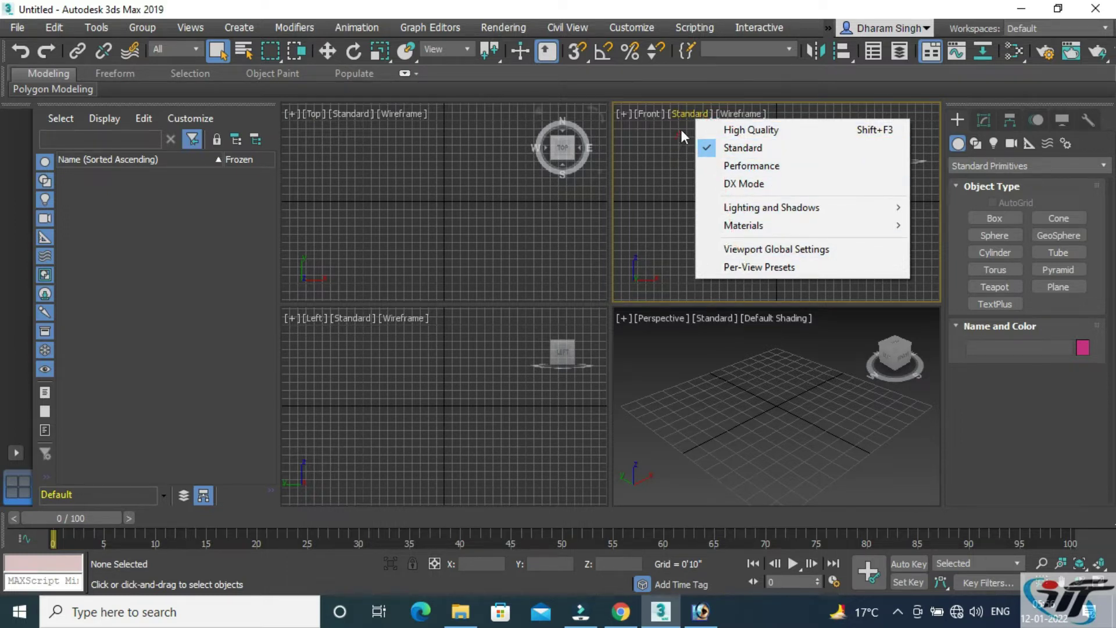
# Review the Front viewport's Wireframe display modes, then activate Top, Front, Left and Perspective in turn
pyautogui.click(735, 114)
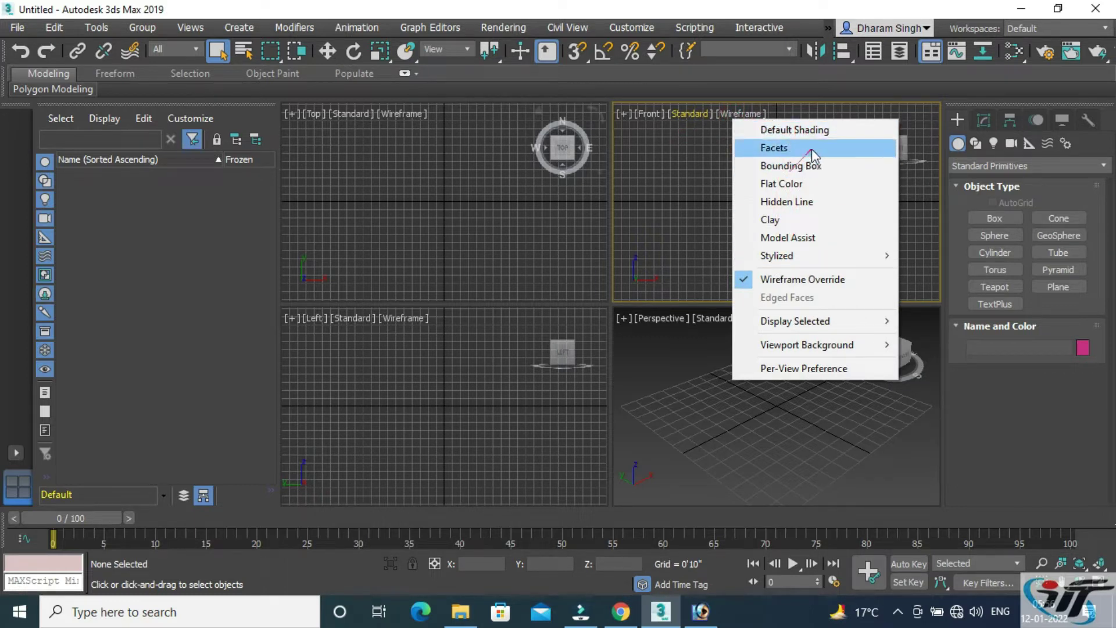
pyautogui.click(702, 176)
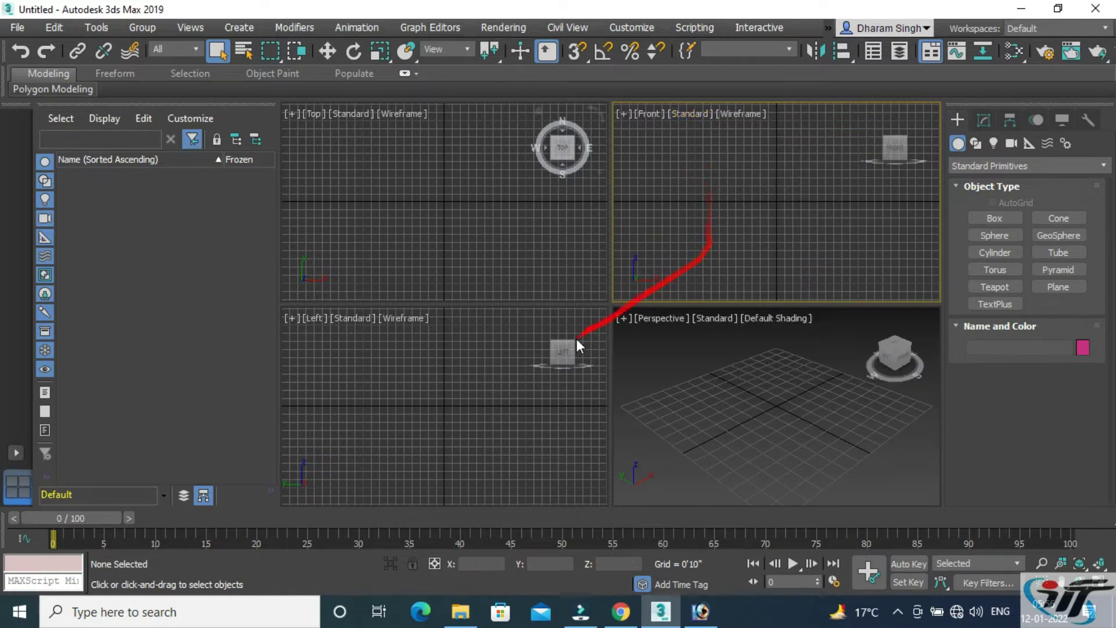
pyautogui.click(436, 197)
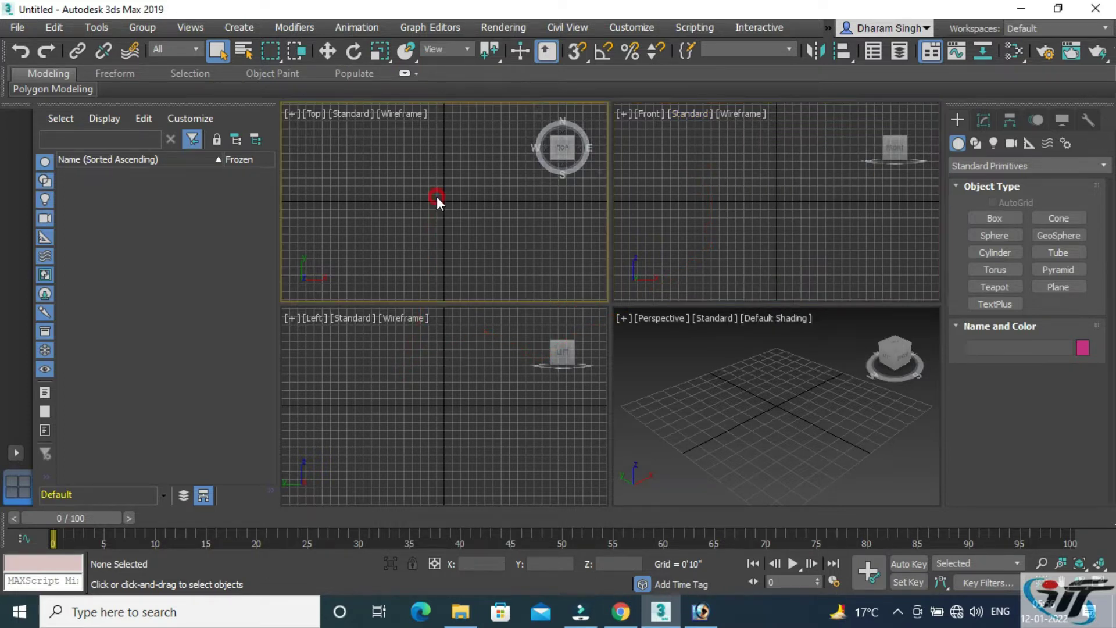
pyautogui.click(742, 205)
pyautogui.click(465, 403)
pyautogui.click(755, 412)
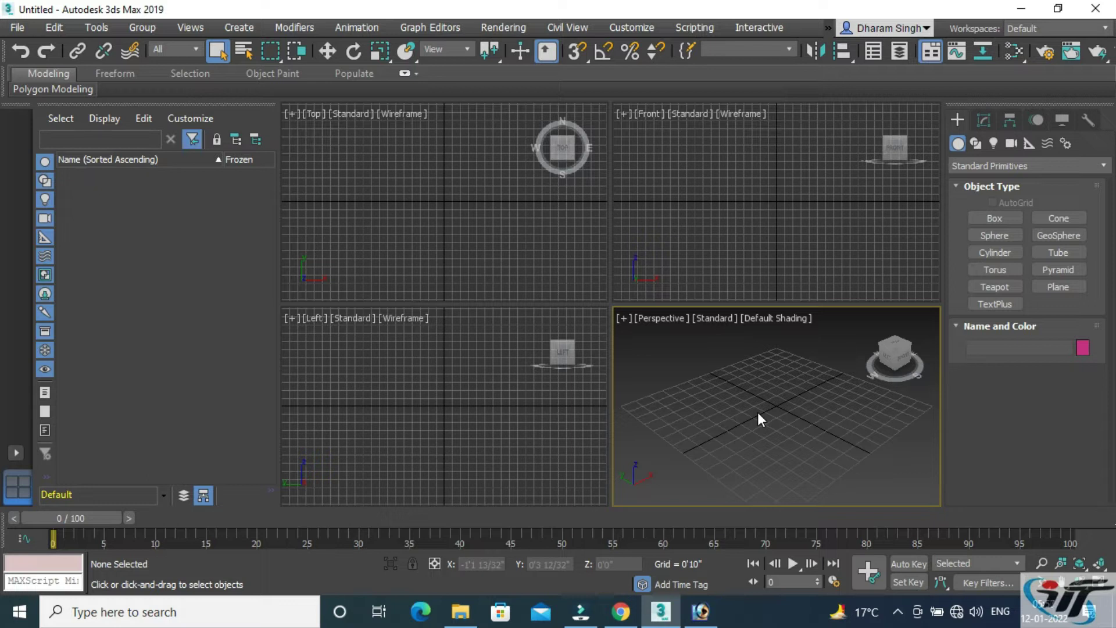
pyautogui.rightClick(758, 413)
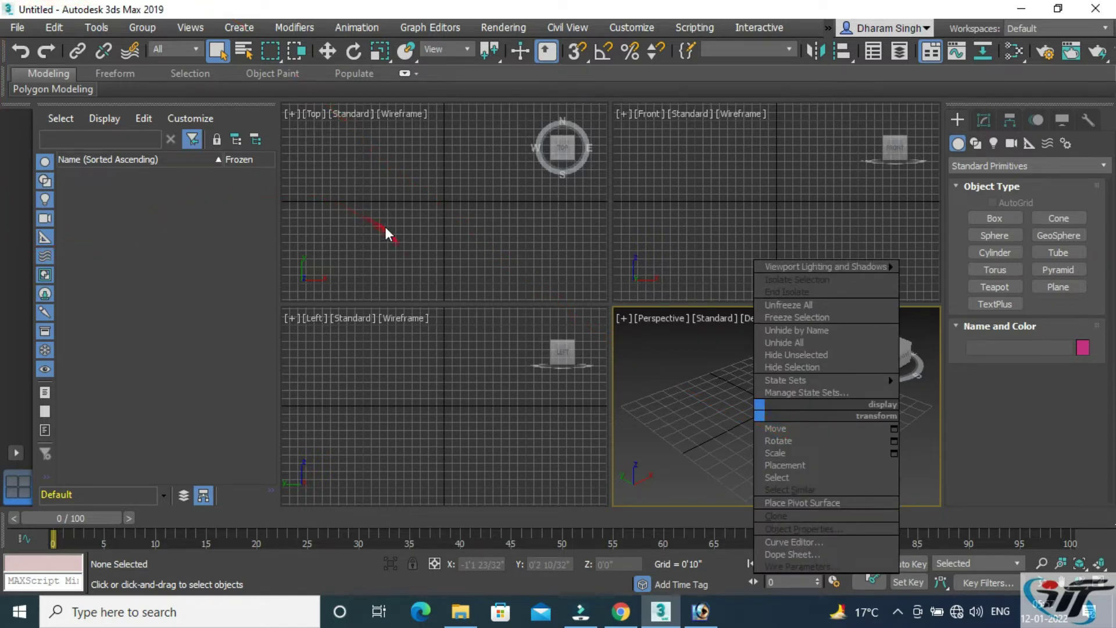
pyautogui.click(382, 199)
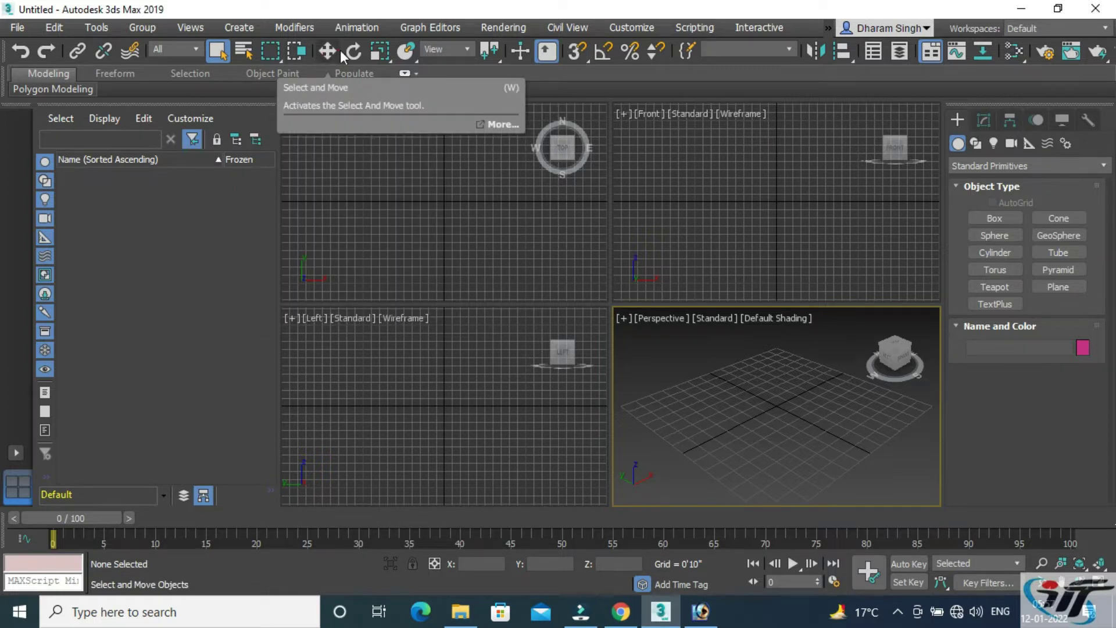
pyautogui.moveTo(379, 51)
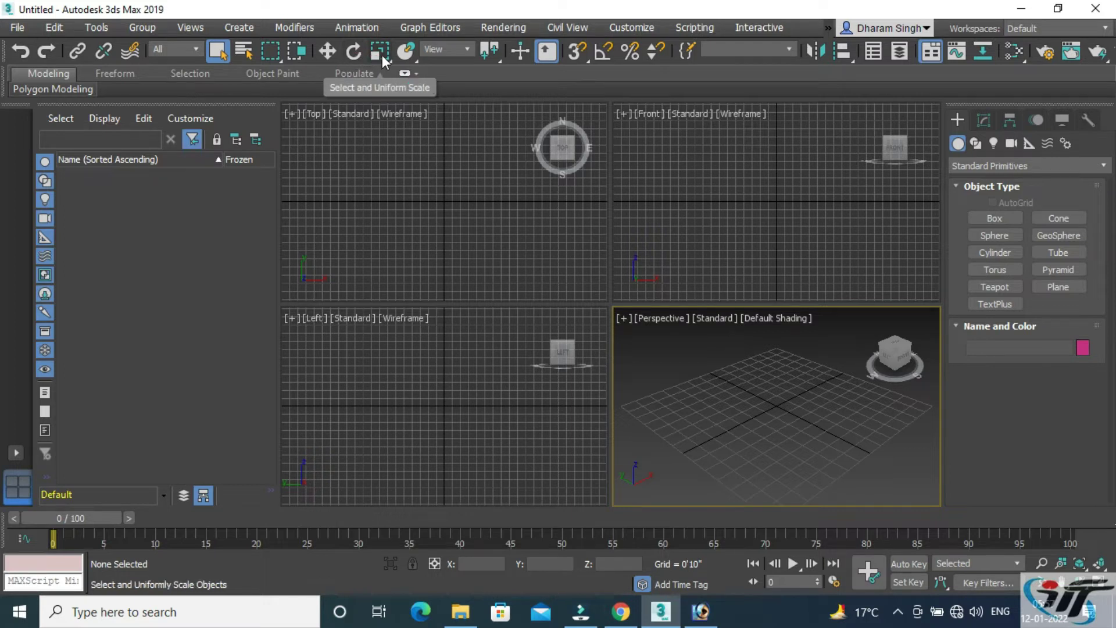
# Switch the scale tool to Select and Squash, then maximize the Top viewport with Alt+W
pyautogui.click(389, 61)
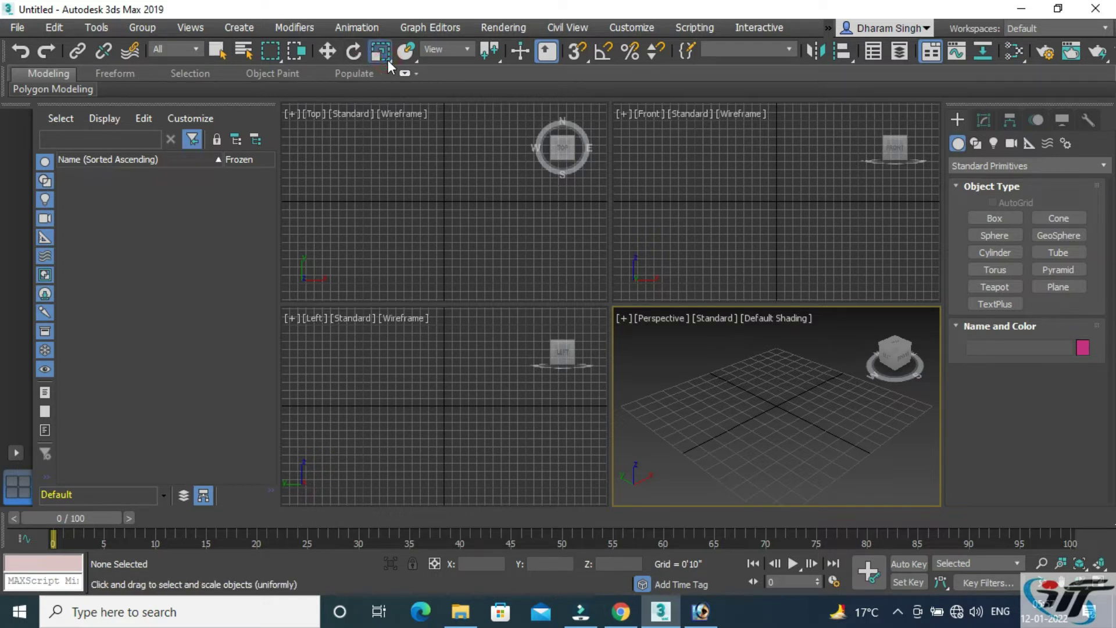
pyautogui.click(393, 61)
pyautogui.click(393, 60)
pyautogui.moveTo(392, 63); pyautogui.dragTo(382, 133)
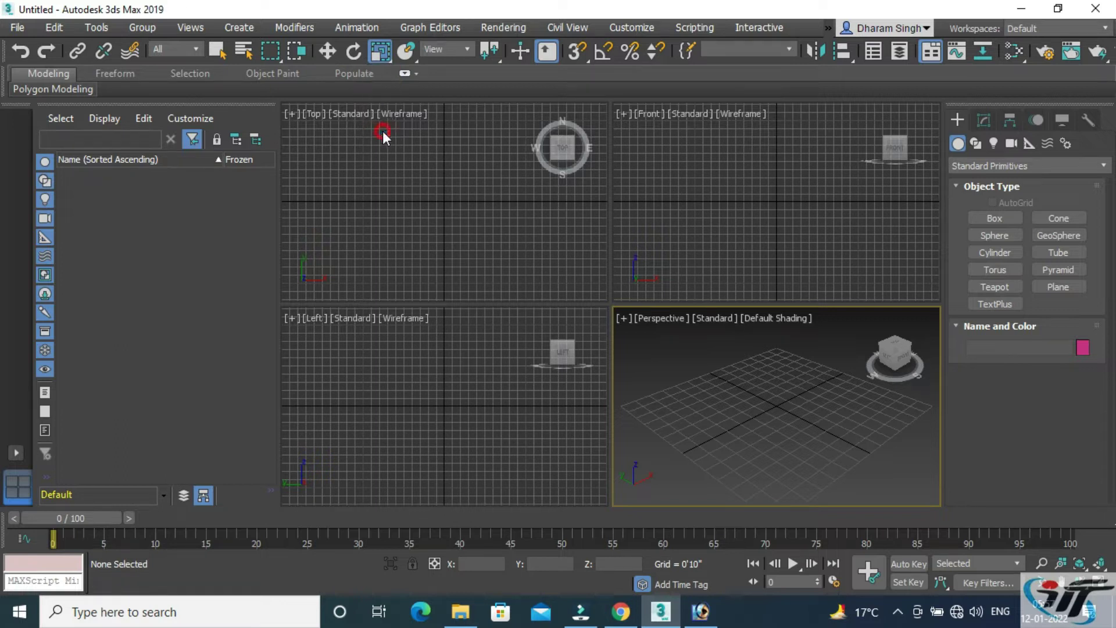
pyautogui.click(418, 210)
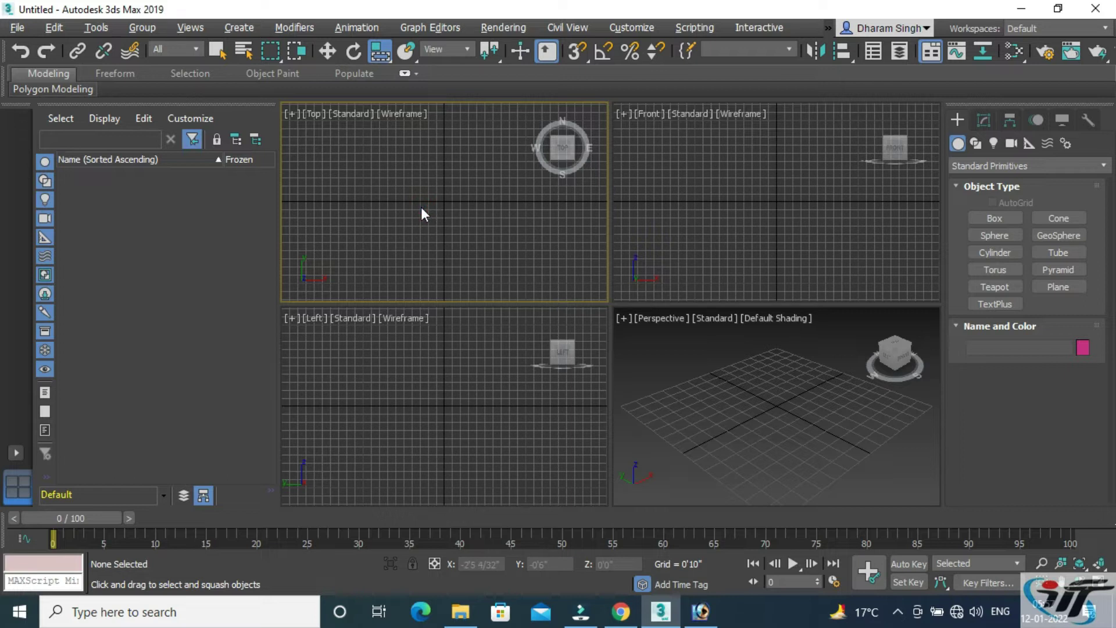
pyautogui.hotkey('alt', 'w')
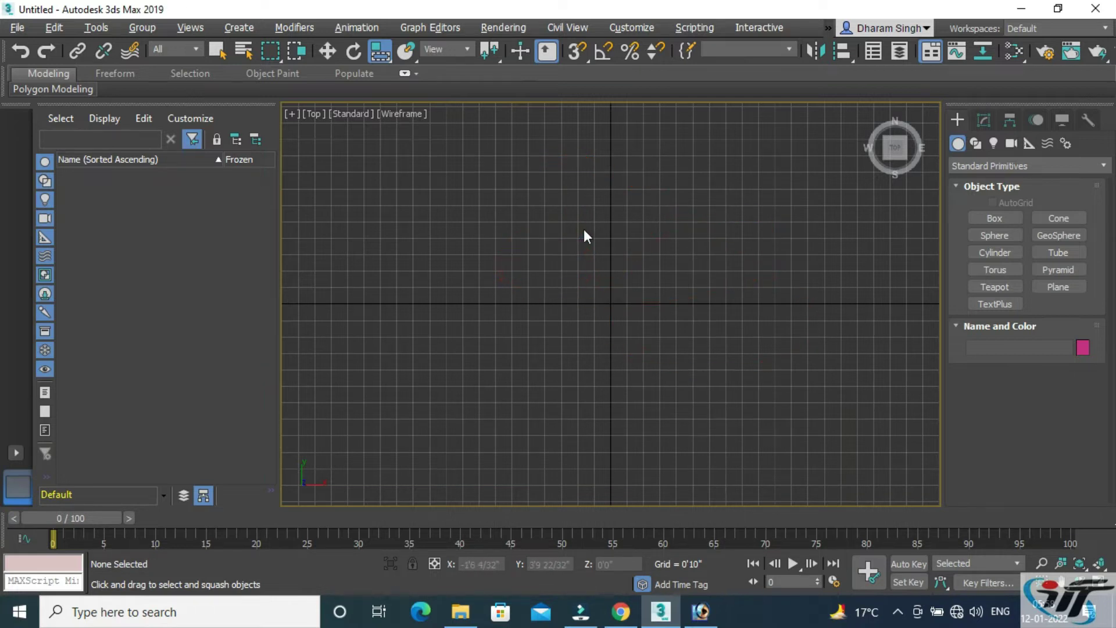
pyautogui.moveTo(894, 148)
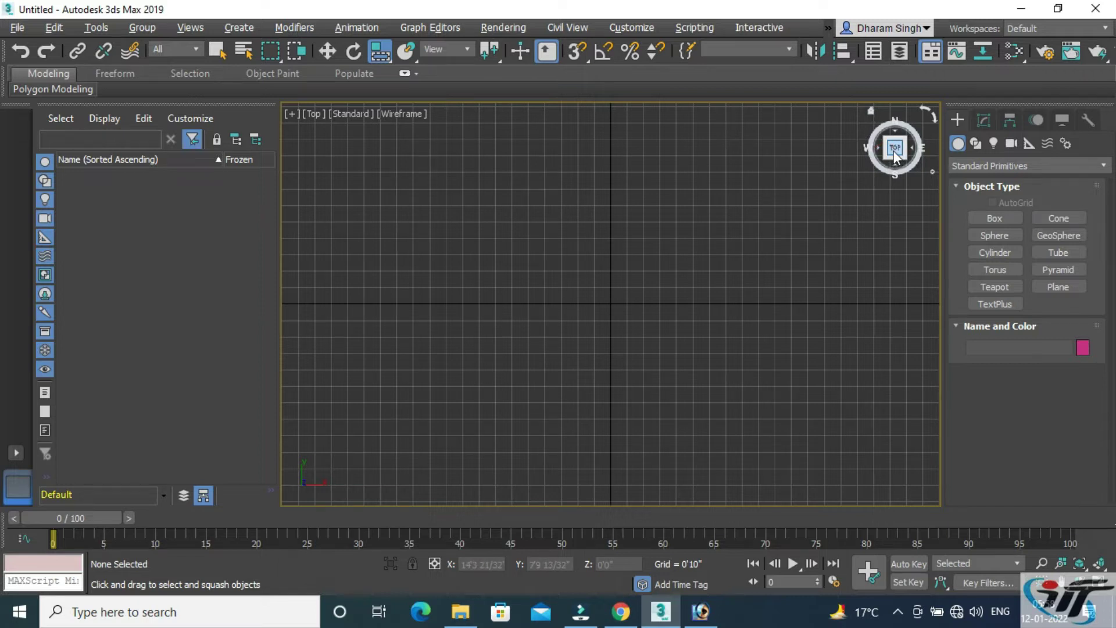
# Try ViewCube views — tilted, home, left and bottom — and orbit to a view from below
pyautogui.moveTo(895, 157); pyautogui.dragTo(879, 146)
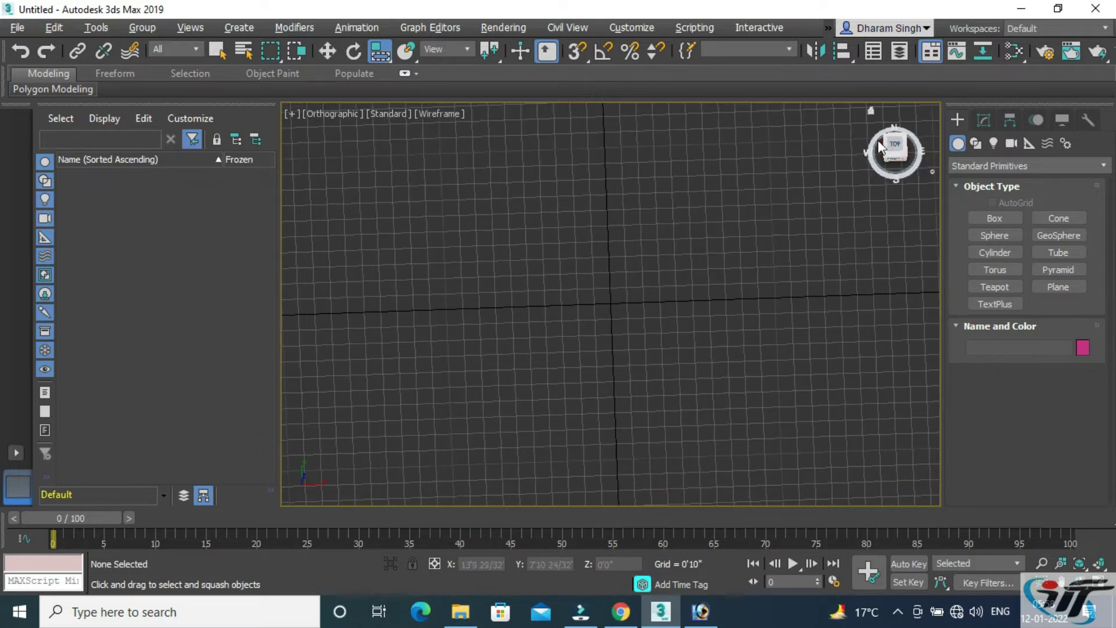
pyautogui.click(872, 110)
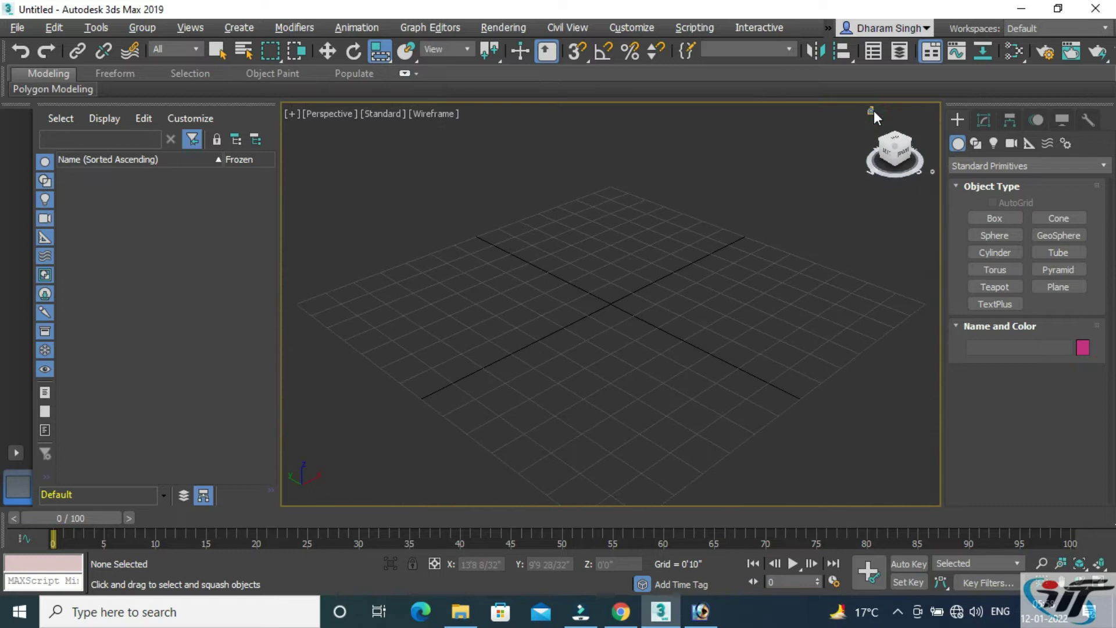
pyautogui.click(874, 173)
pyautogui.click(892, 164)
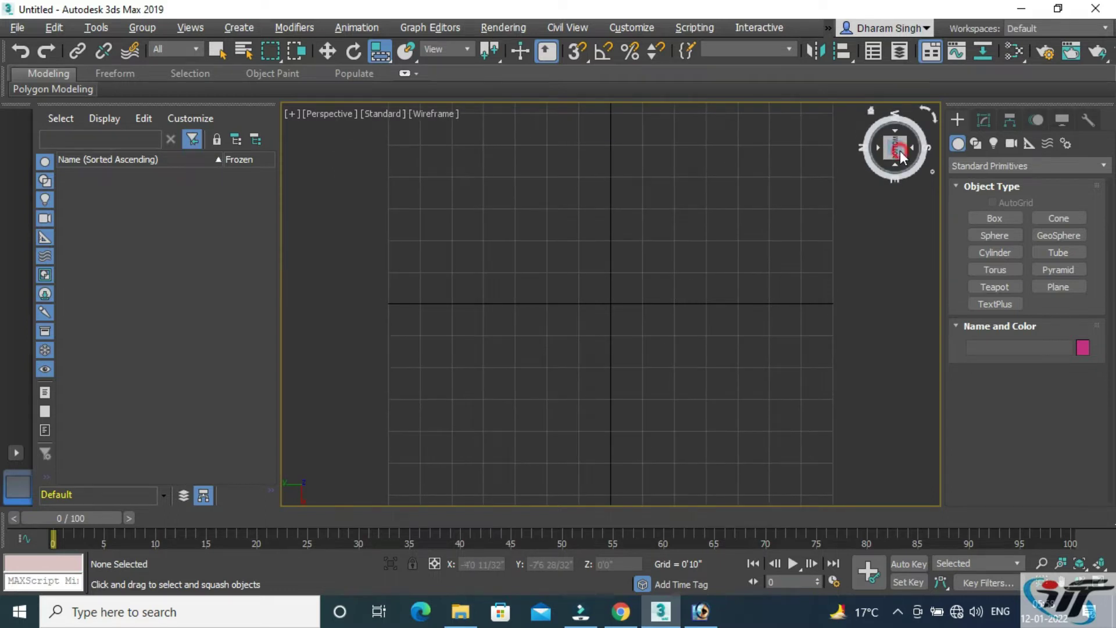
pyautogui.moveTo(892, 123)
pyautogui.mouseDown()
pyautogui.moveTo(877, 264)
pyautogui.moveTo(884, 229)
pyautogui.mouseUp()
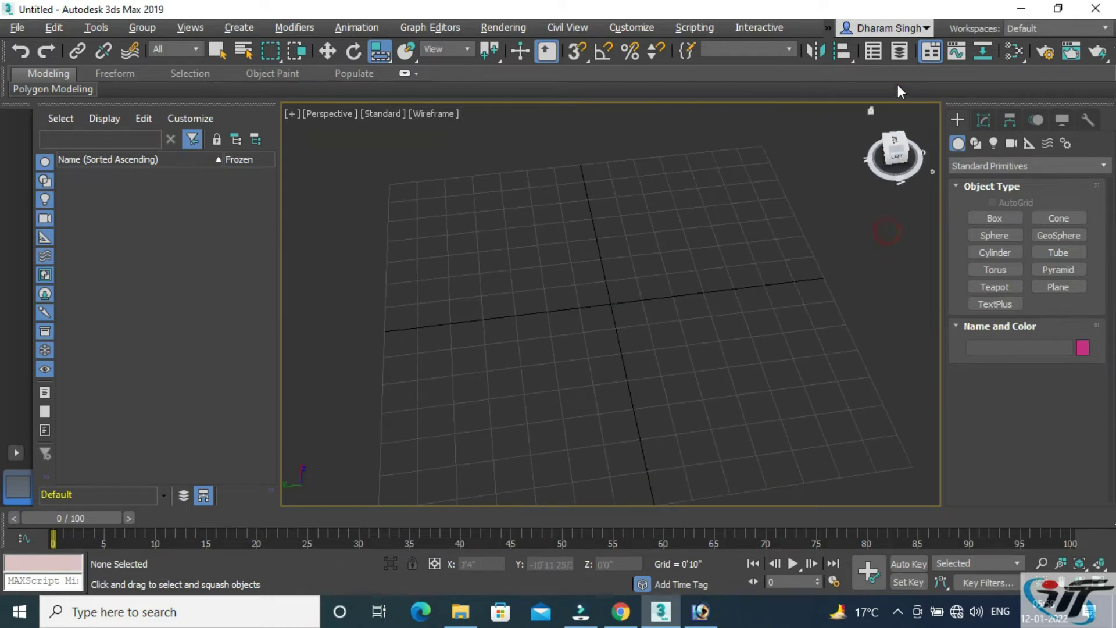
# Set a straight top-down view of the grid, then restore the four-viewport layout with Alt+W
pyautogui.click(896, 141)
pyautogui.moveTo(894, 145)
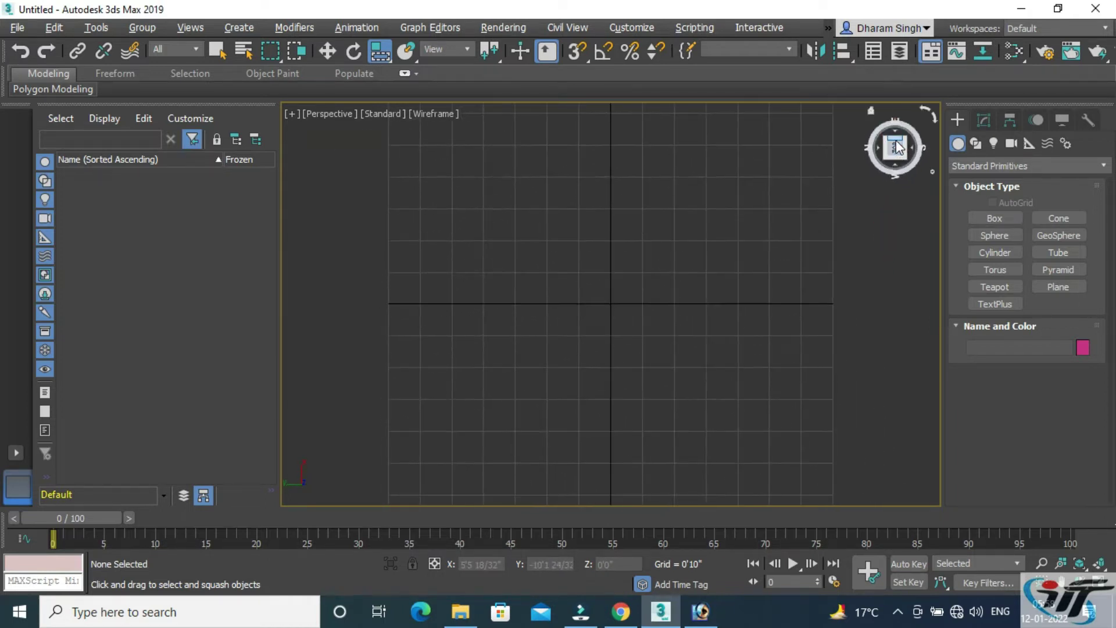
pyautogui.click(797, 193)
pyautogui.click(871, 111)
pyautogui.click(895, 142)
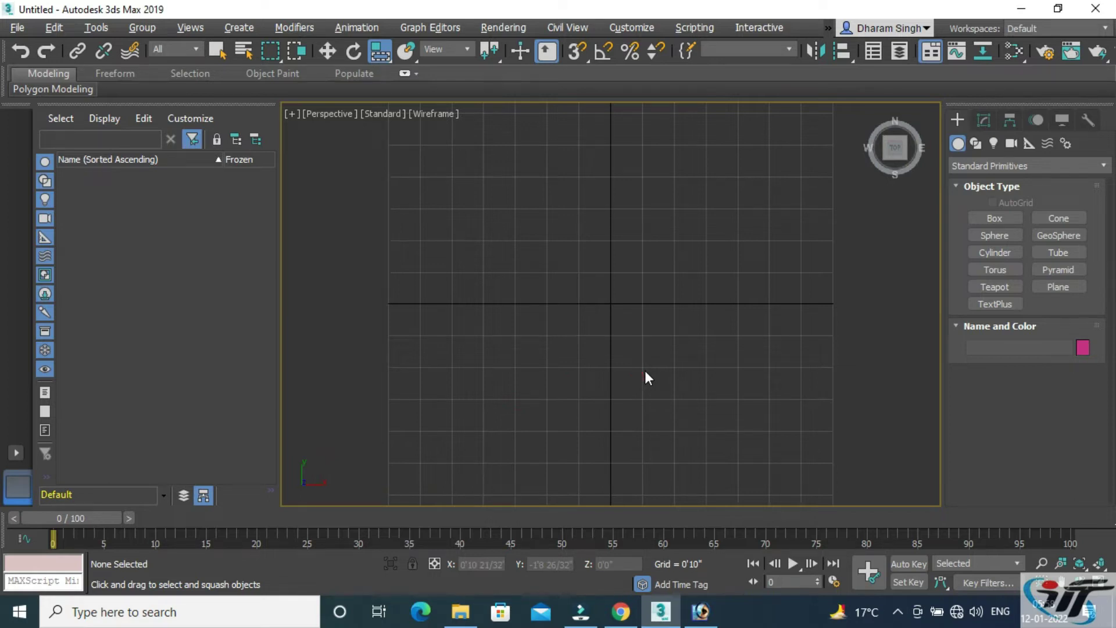
pyautogui.hotkey('alt', 'w')
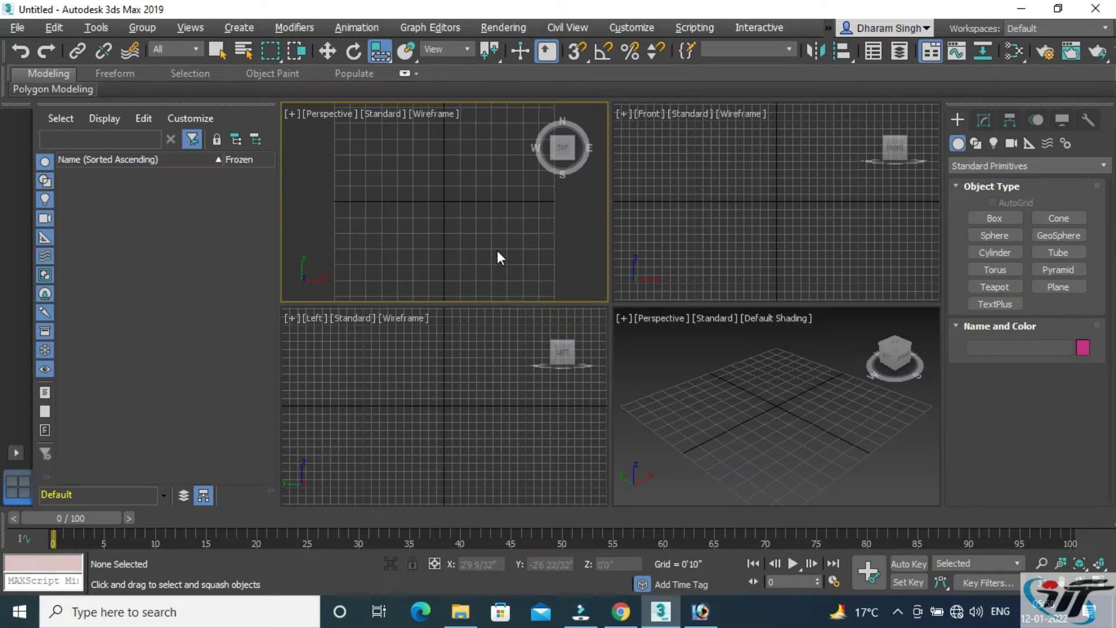
# Reset the top-left view to Top, then activate the Left, Front and Perspective viewports
pyautogui.hotkey('shift', 'z')
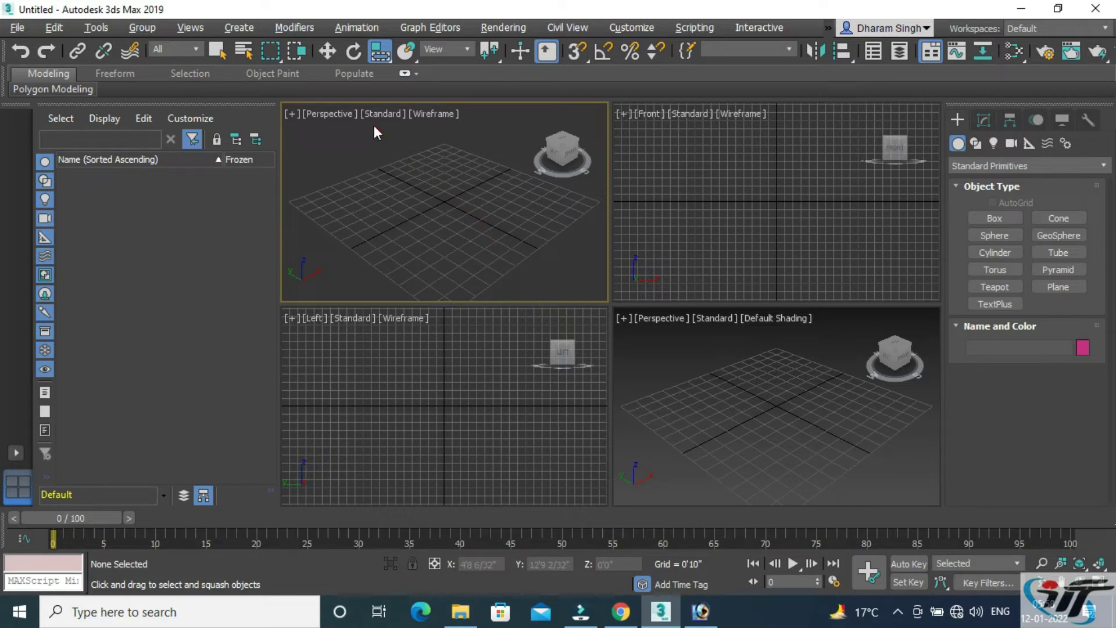
pyautogui.click(340, 114)
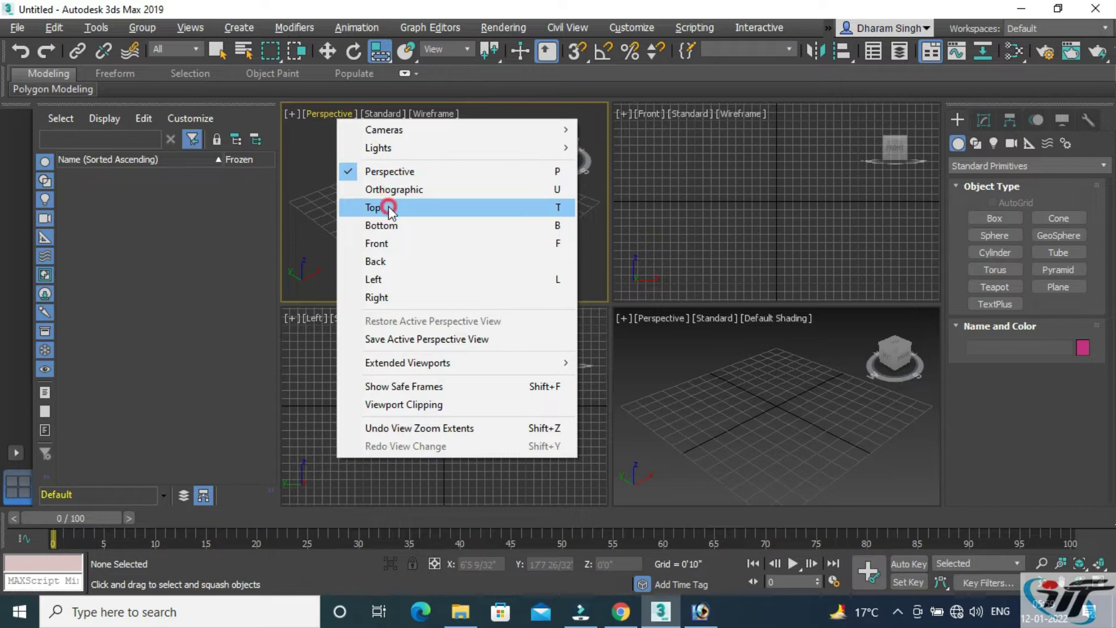
pyautogui.click(388, 207)
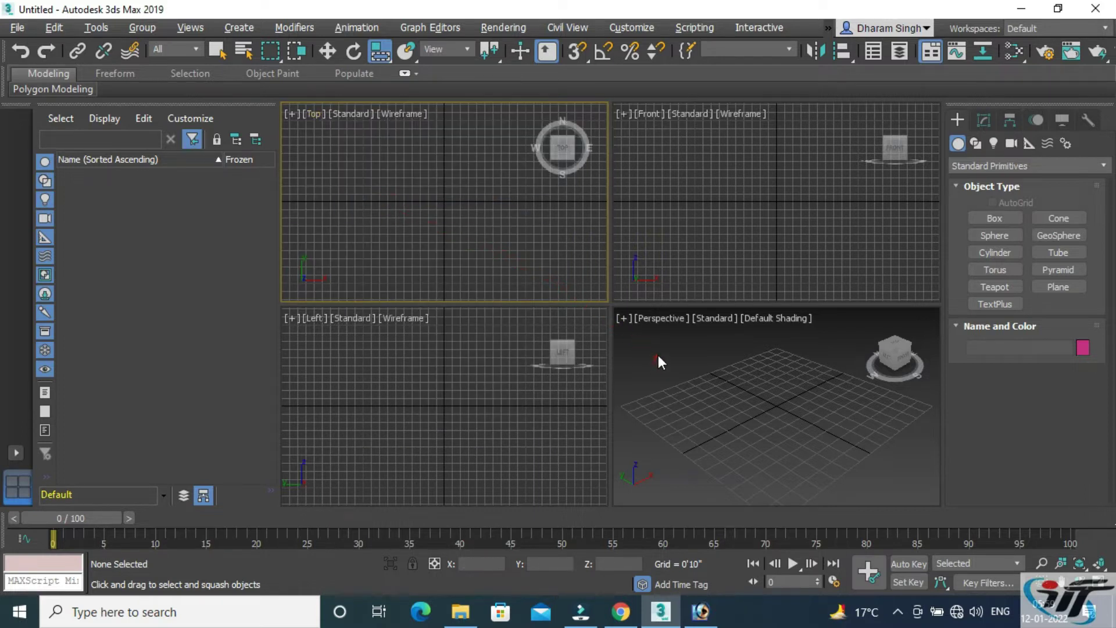
pyautogui.click(439, 395)
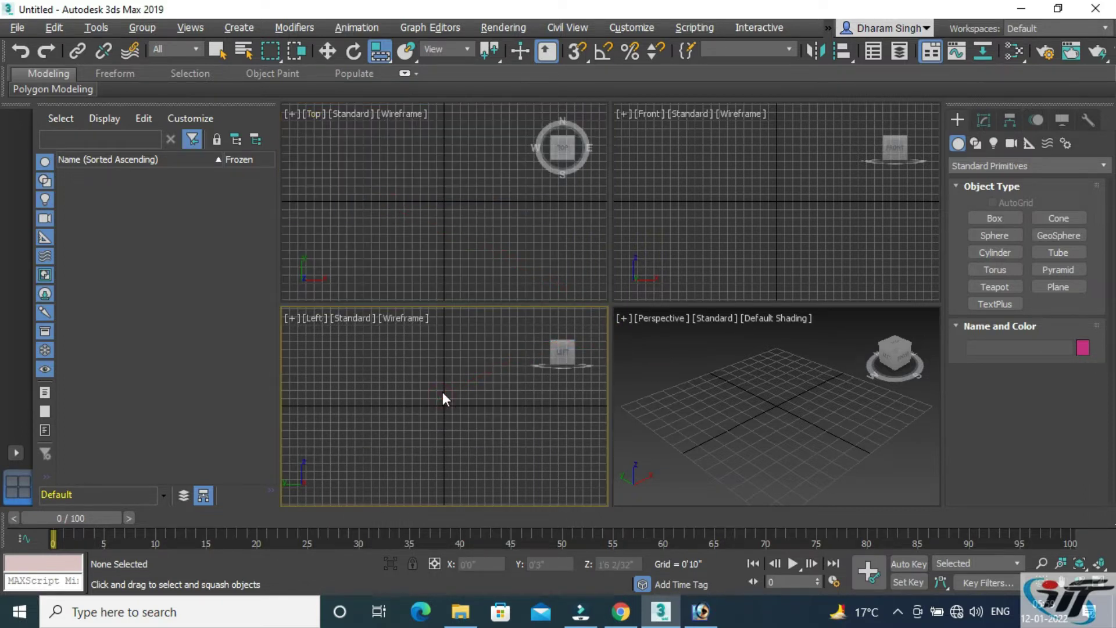
pyautogui.click(690, 212)
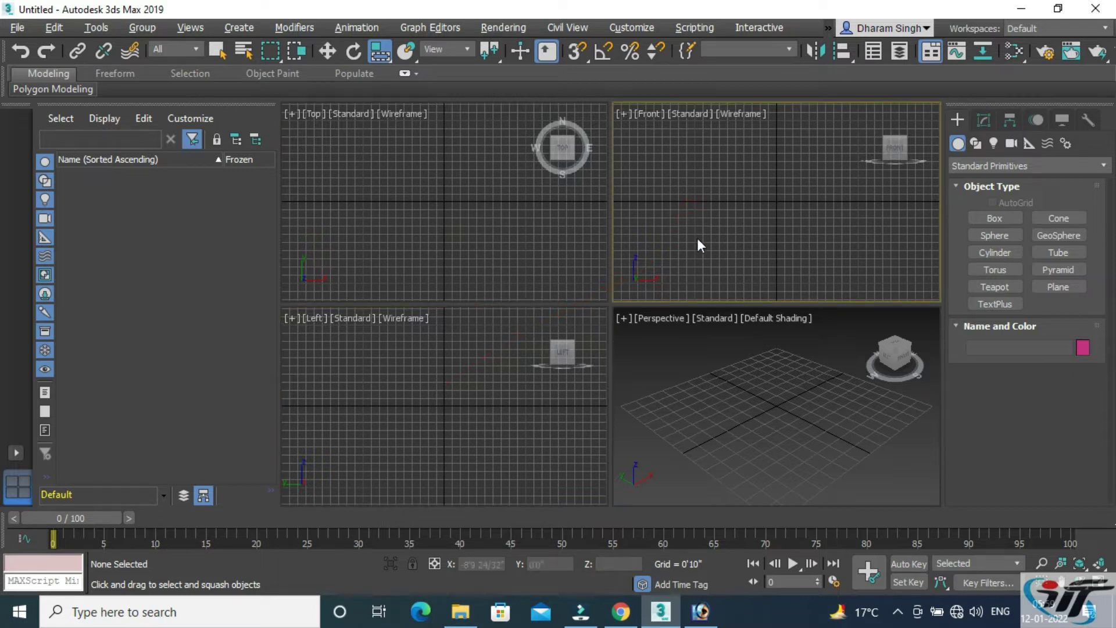
pyautogui.click(746, 409)
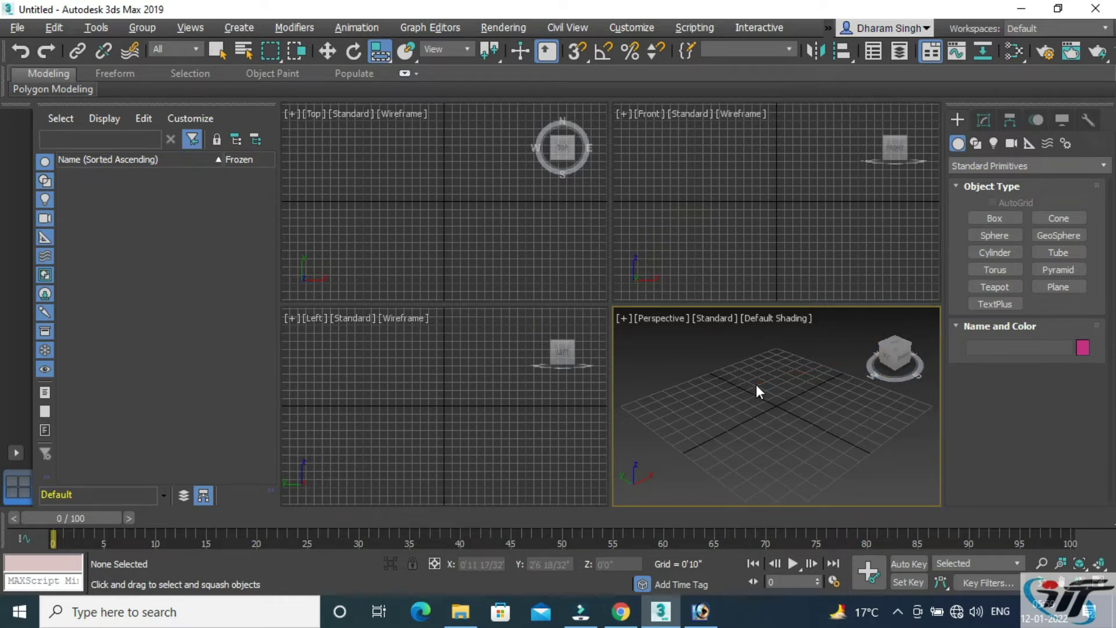
# Uncheck Edge/Segment in Grid and Snap Settings so only grid points snap, then close it
pyautogui.rightClick(572, 51)
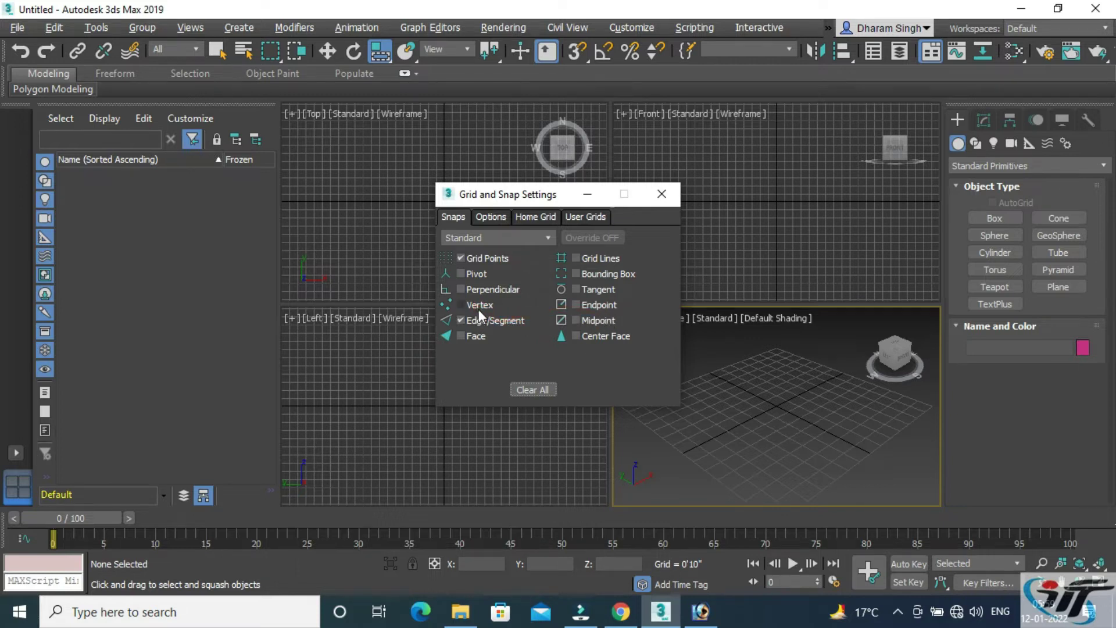
pyautogui.click(483, 335)
pyautogui.click(460, 319)
pyautogui.click(666, 194)
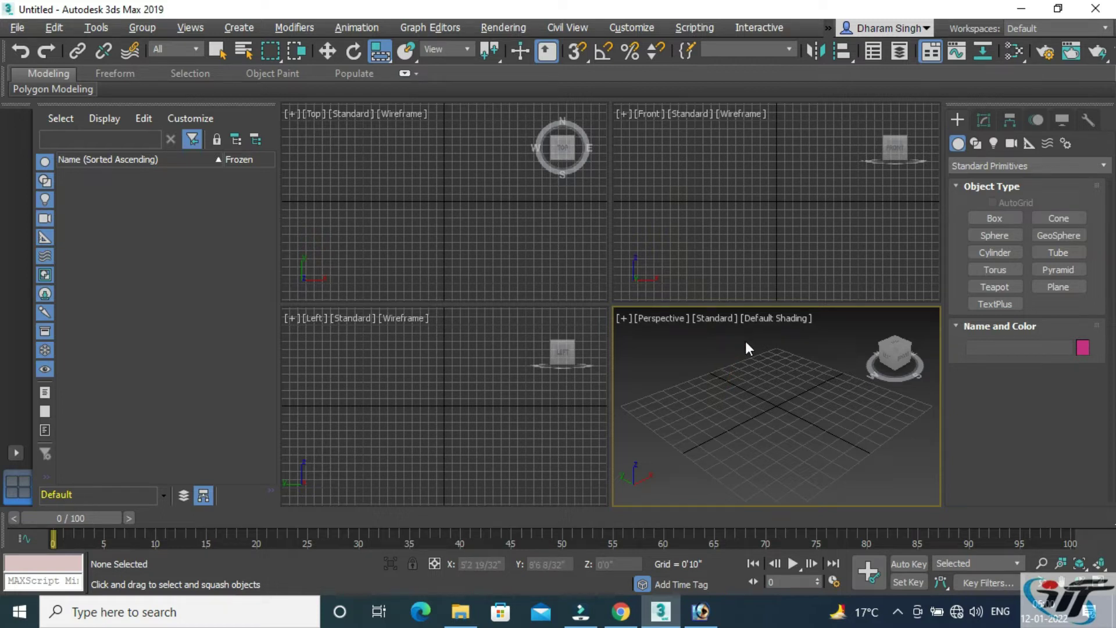
# Maximize and restore the Front view, then maximize the Perspective view with Alt+W
pyautogui.click(716, 257)
pyautogui.hotkey('alt', 'w')
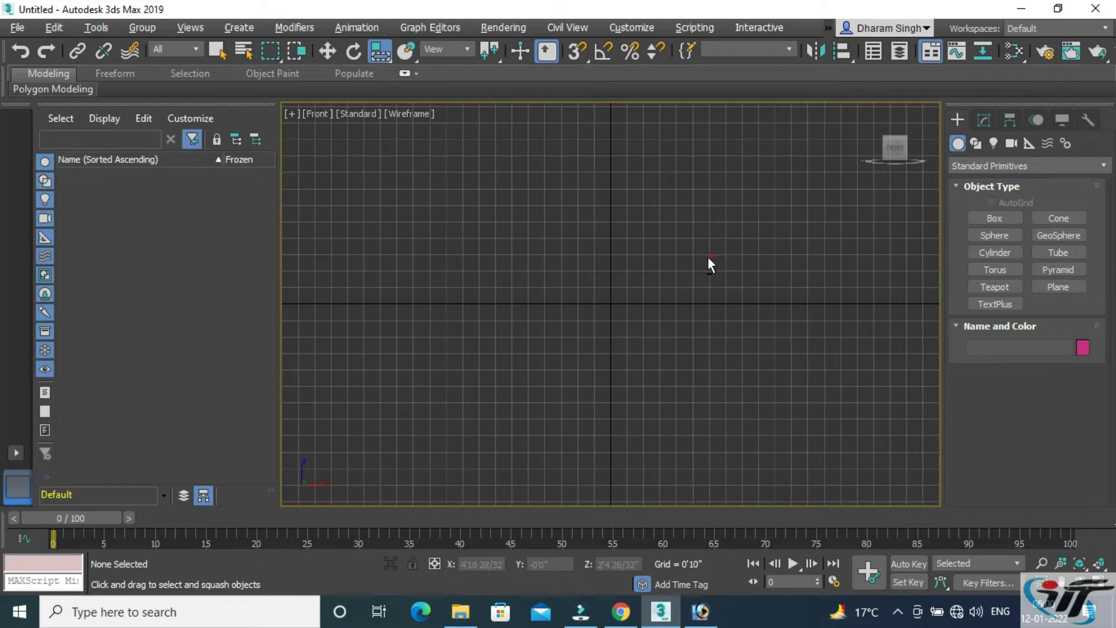
pyautogui.hotkey('alt', 'w')
pyautogui.click(763, 384)
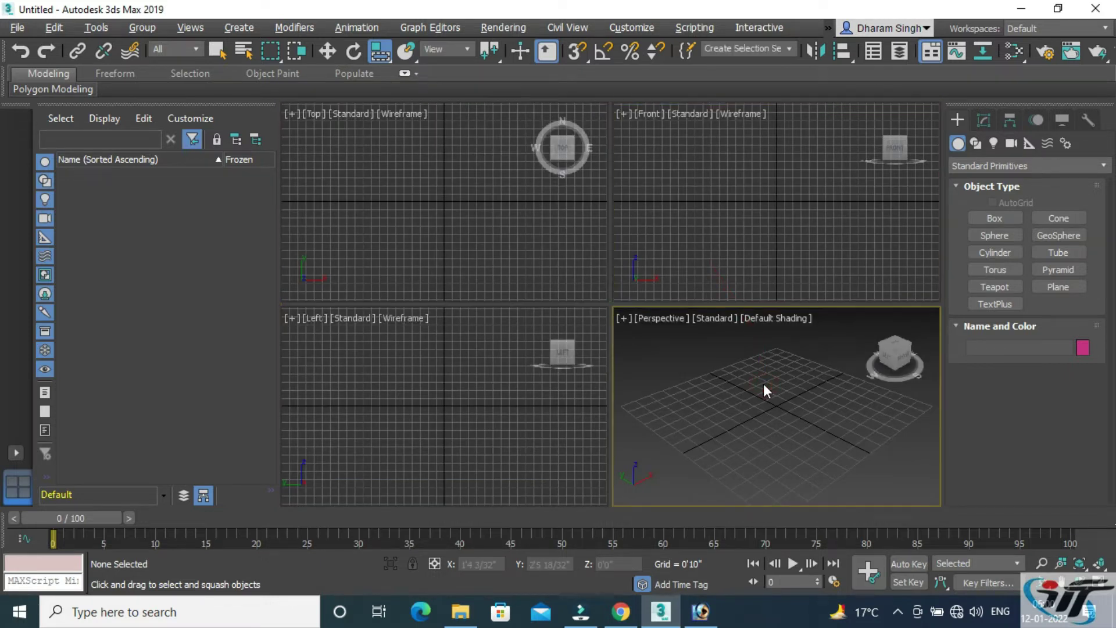
pyautogui.hotkey('alt', 'w')
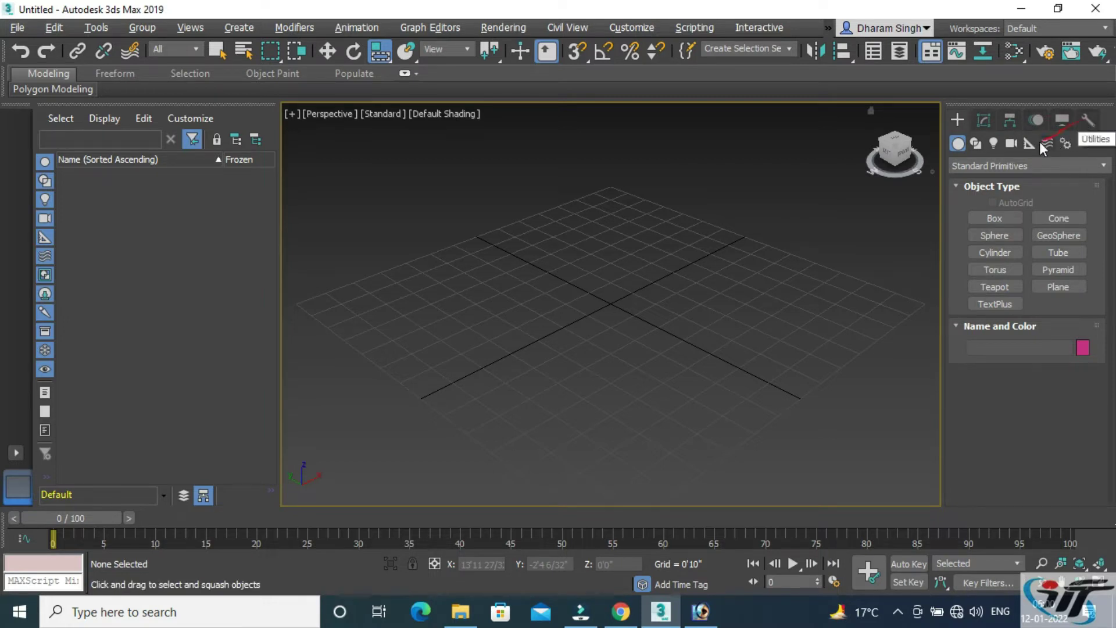
pyautogui.click(960, 149)
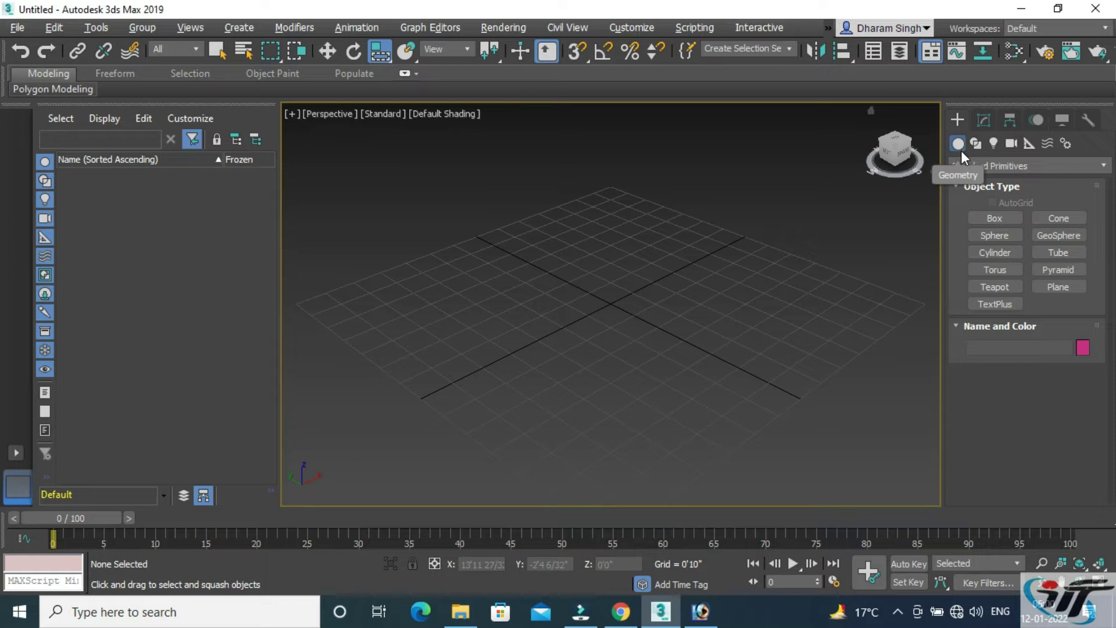
# Create Box001, about 3'7" × 3'10" × 2'8", on the grid near the view centre
pyautogui.click(993, 217)
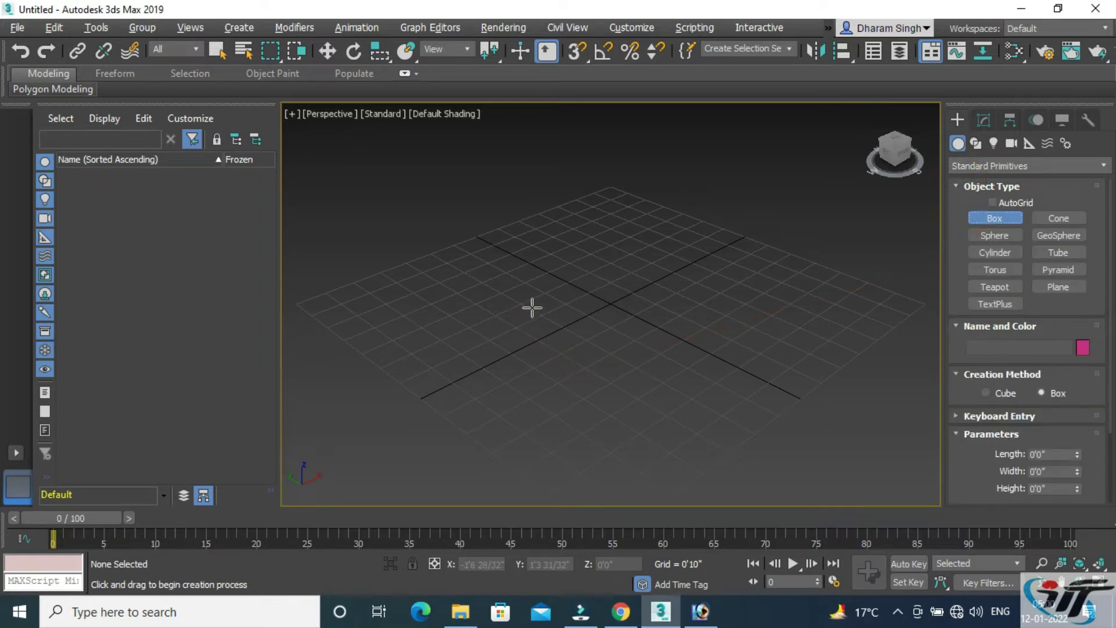
pyautogui.moveTo(539, 310); pyautogui.dragTo(729, 304)
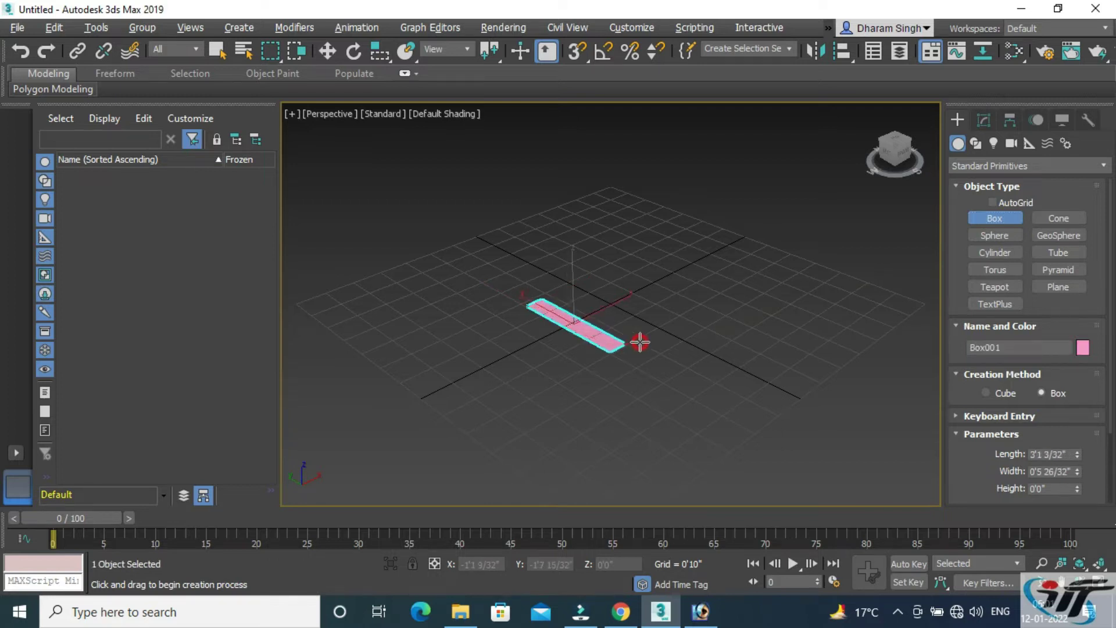
pyautogui.click(729, 302)
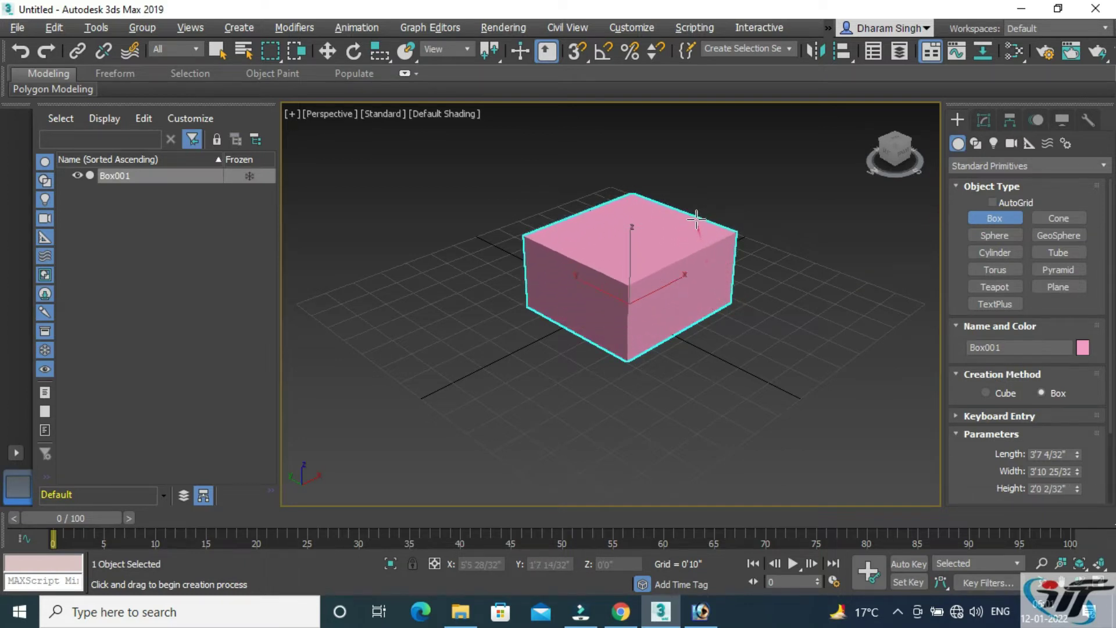
pyautogui.click(691, 198)
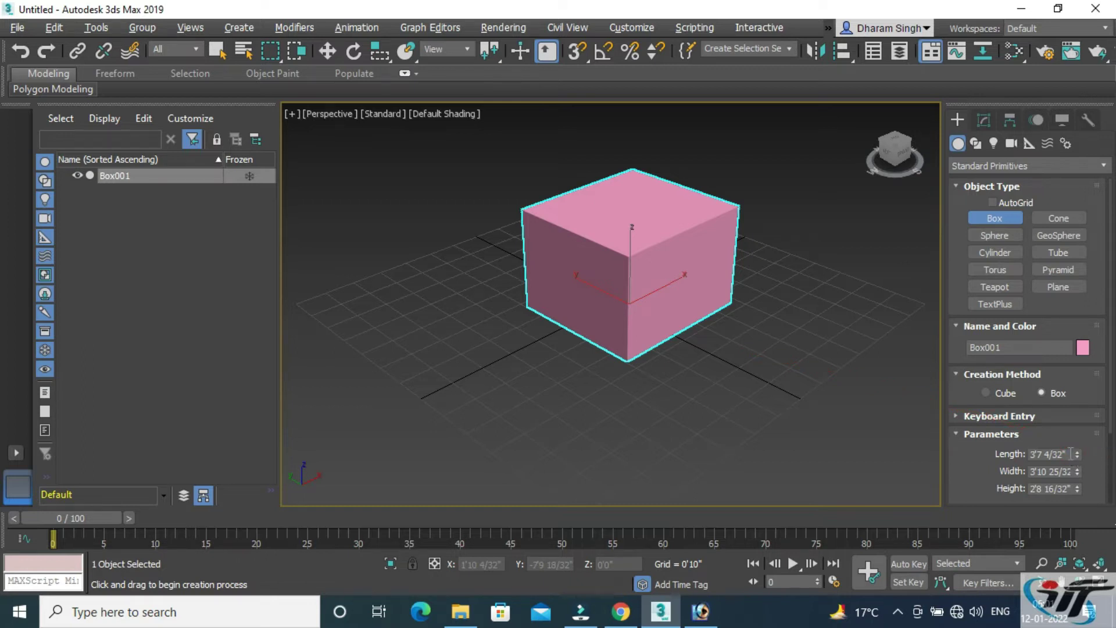
# Enter 5'0" for Box001's Length, Width and Height in the Parameters rollout
pyautogui.moveTo(1076, 455); pyautogui.dragTo(1070, 458)
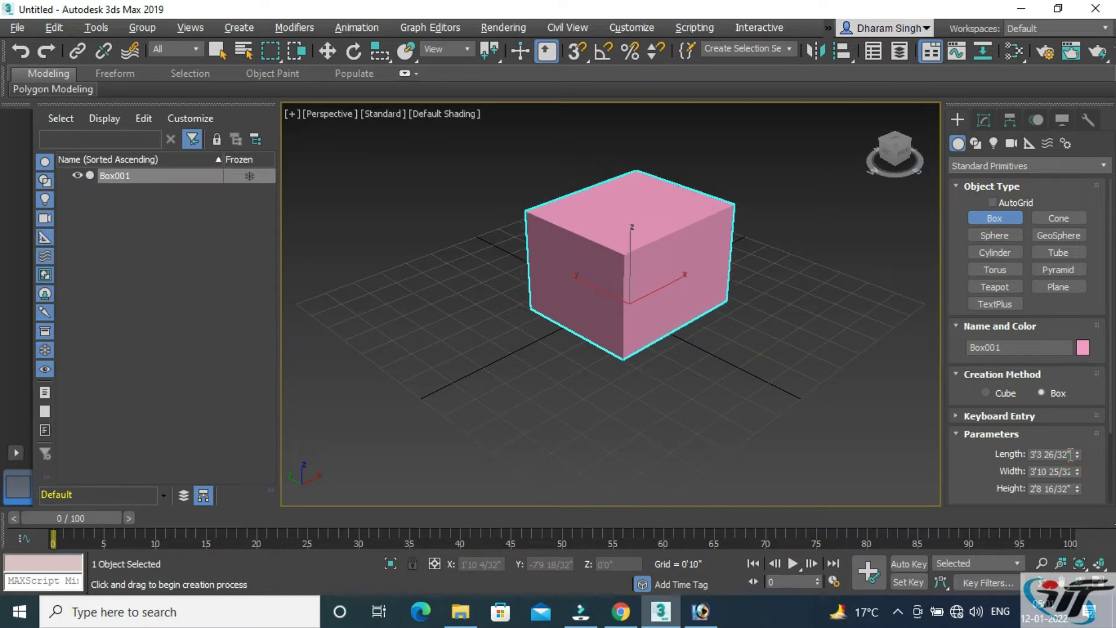
pyautogui.click(1070, 453)
pyautogui.click(954, 453)
pyautogui.write('5')
pyautogui.moveTo(1071, 472); pyautogui.dragTo(1027, 472)
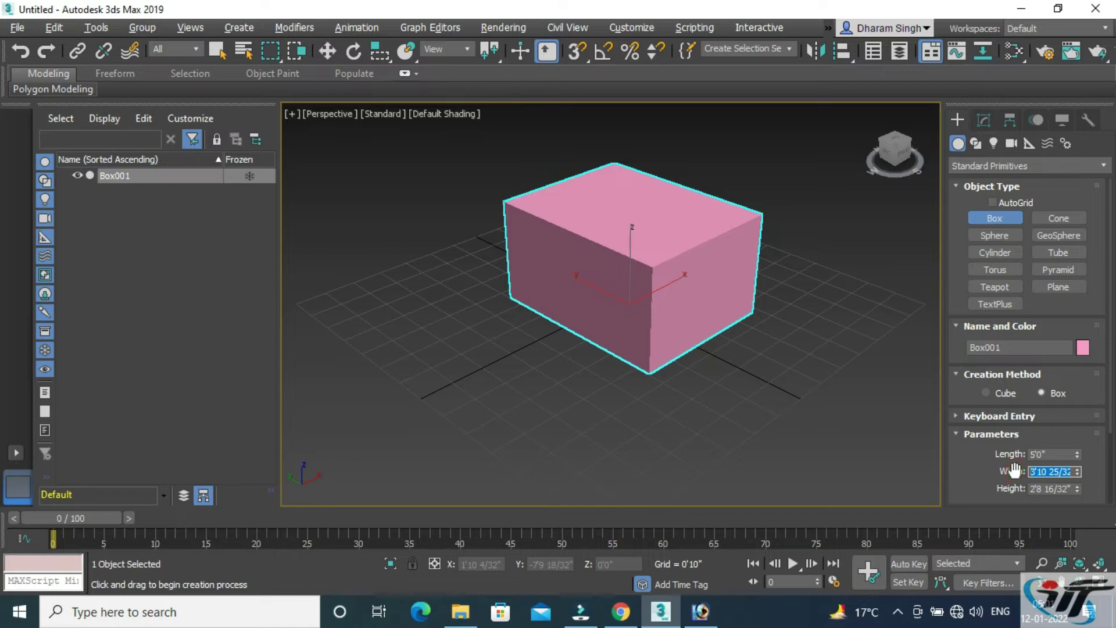
pyautogui.write('5')
pyautogui.press('Return')
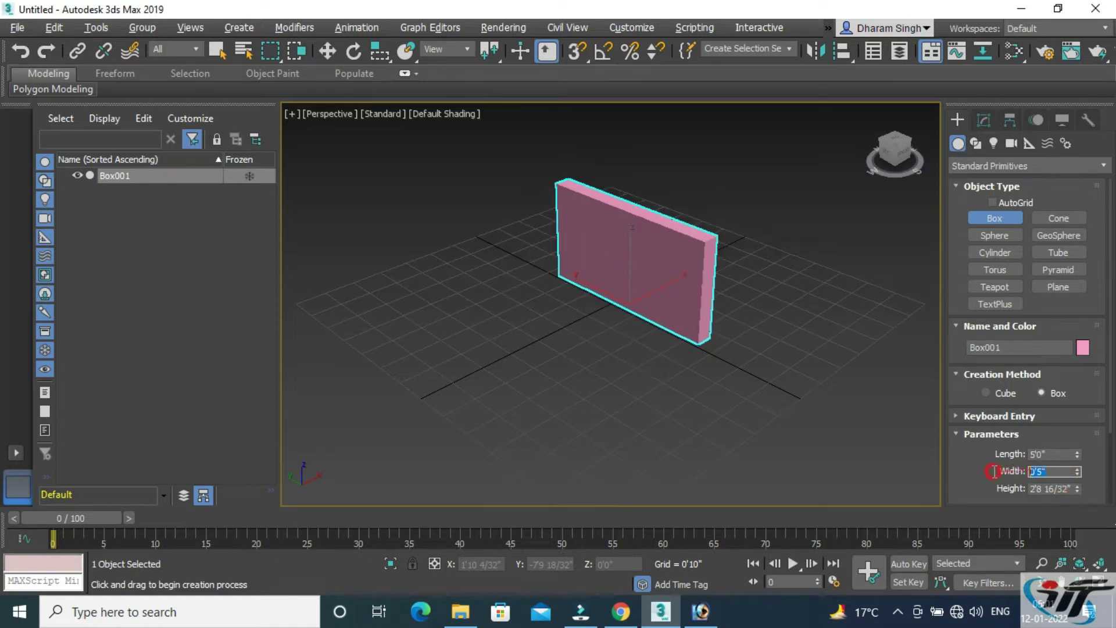
pyautogui.write('5')
pyautogui.press('Return')
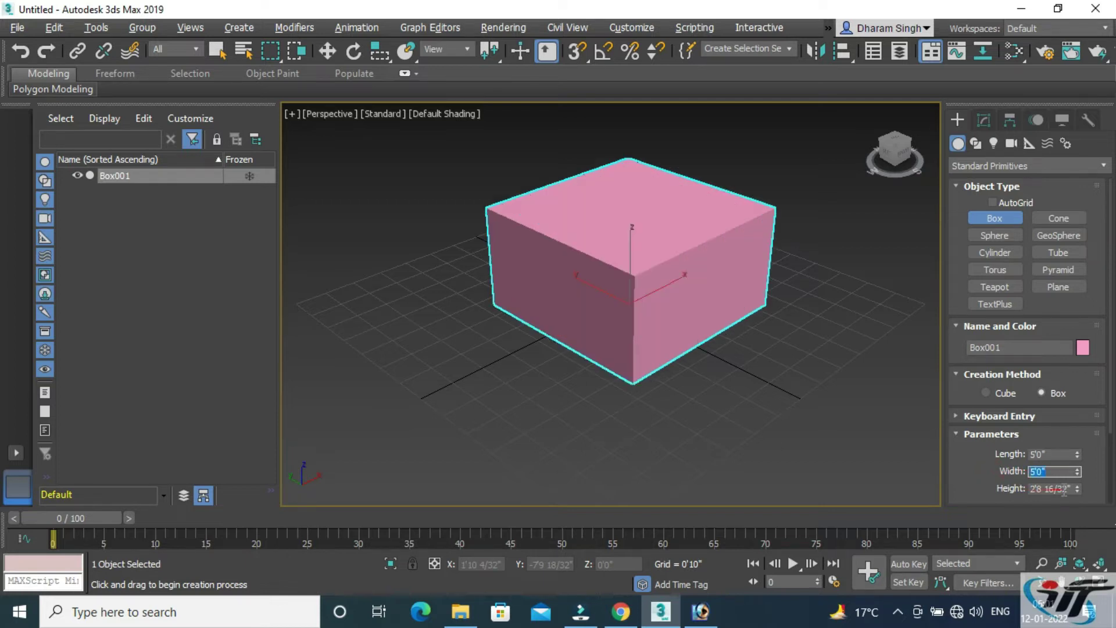
pyautogui.press('Tab')
pyautogui.write('5')
pyautogui.press('Return')
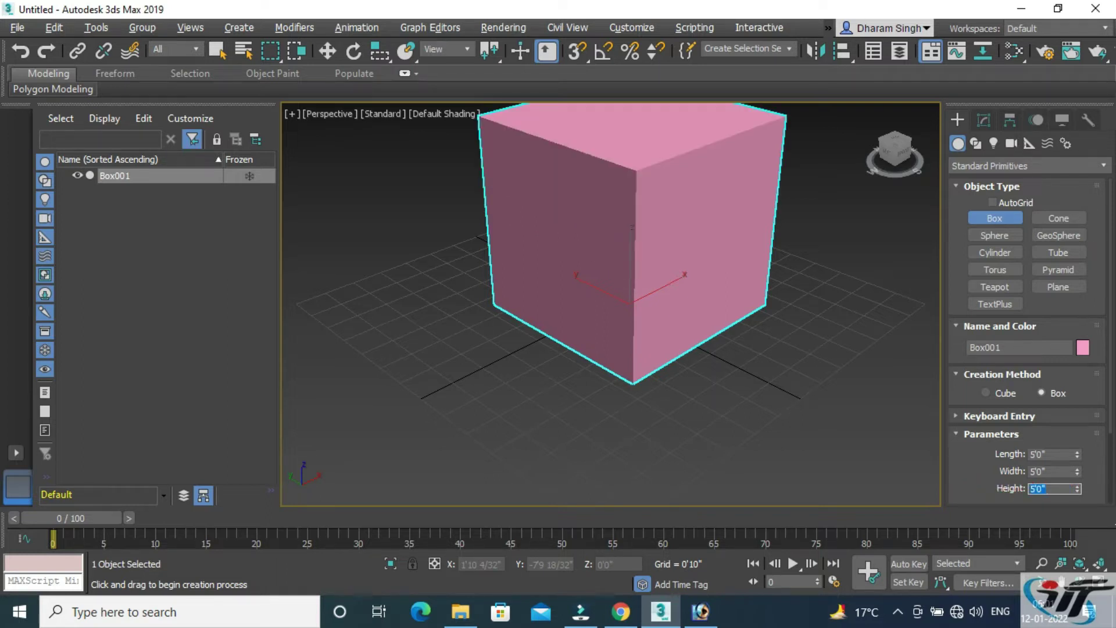
# Zoom in and out on the cube and confirm the 5'0" height
pyautogui.scroll(-2, 792, 443)
pyautogui.scroll(-2, 792, 433)
pyautogui.scroll(1, 802, 424)
pyautogui.scroll(2, 802, 424)
pyautogui.scroll(-3, 802, 419)
pyautogui.scroll(-1, 802, 401)
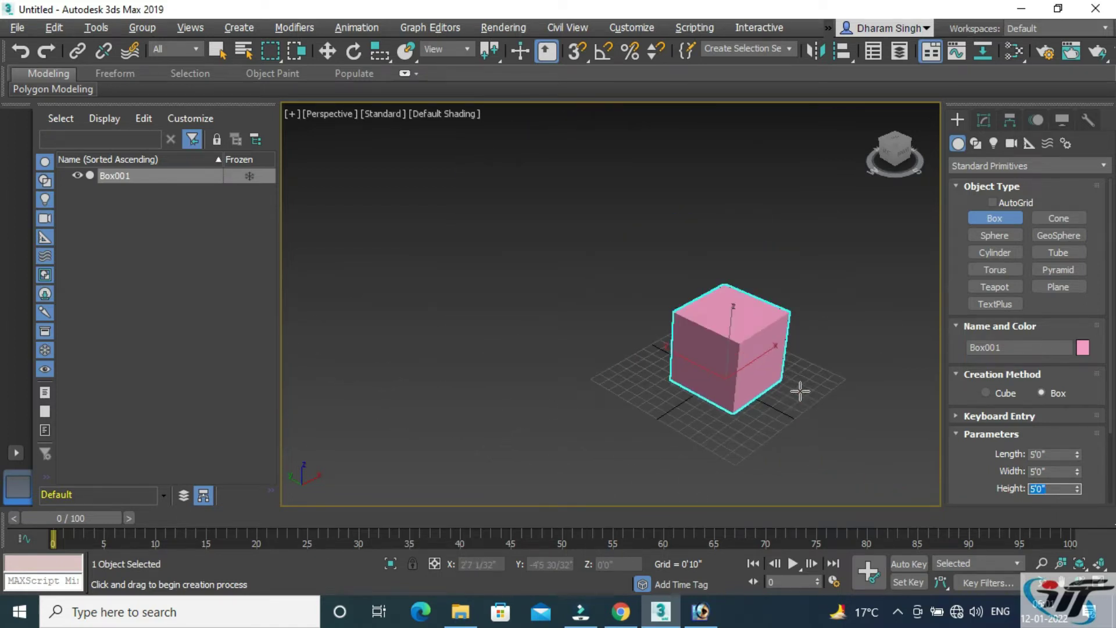
pyautogui.scroll(4, 800, 391)
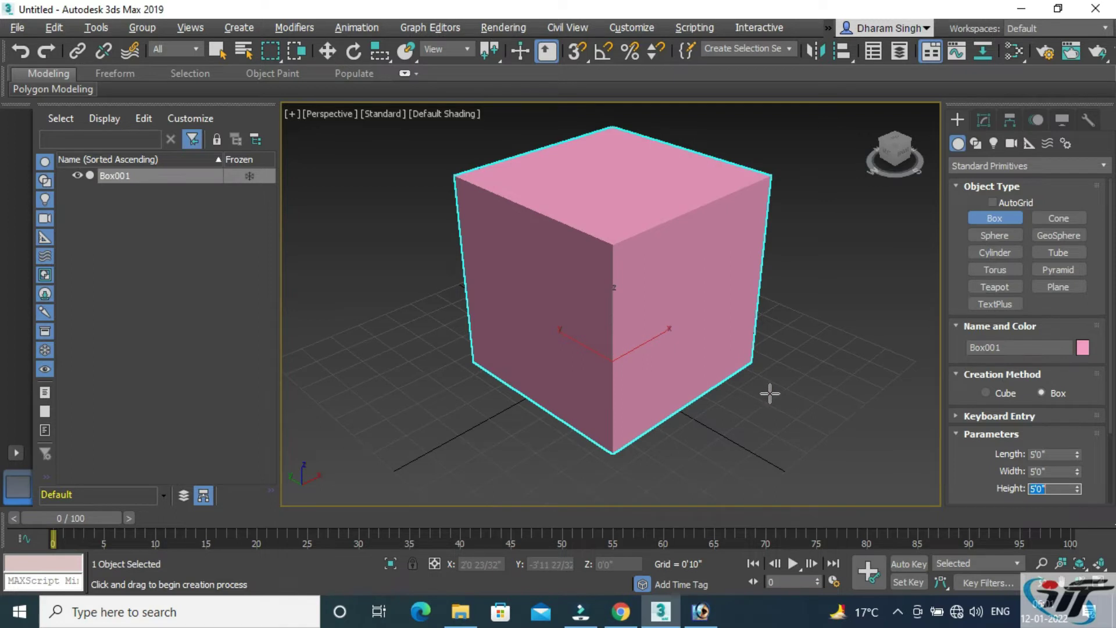
pyautogui.press('Return')
# Orbit around the cube to see it from above, then exit Box creation mode
pyautogui.moveTo(779, 408)
pyautogui.keyDown('alt'); pyautogui.mouseDown(button='middle')
pyautogui.moveTo(710, 429)
pyautogui.moveTo(536, 436)
pyautogui.moveTo(460, 418)
pyautogui.mouseUp(button='middle'); pyautogui.keyUp('alt')
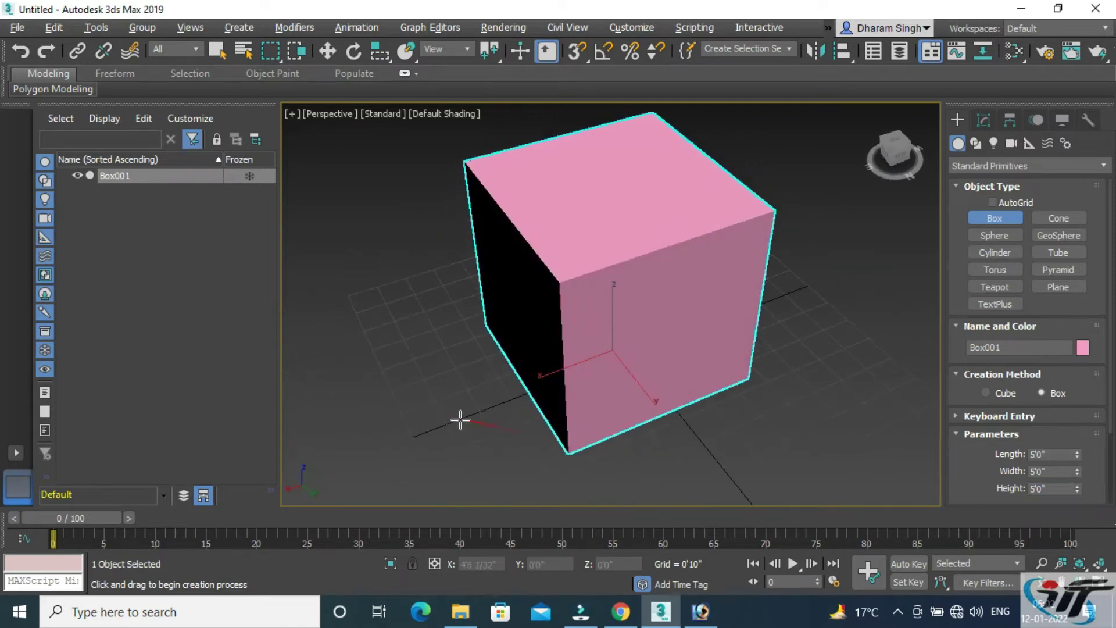
pyautogui.keyDown('alt'); pyautogui.moveTo(752, 405); pyautogui.dragTo(463, 396, button='middle'); pyautogui.keyUp('alt')
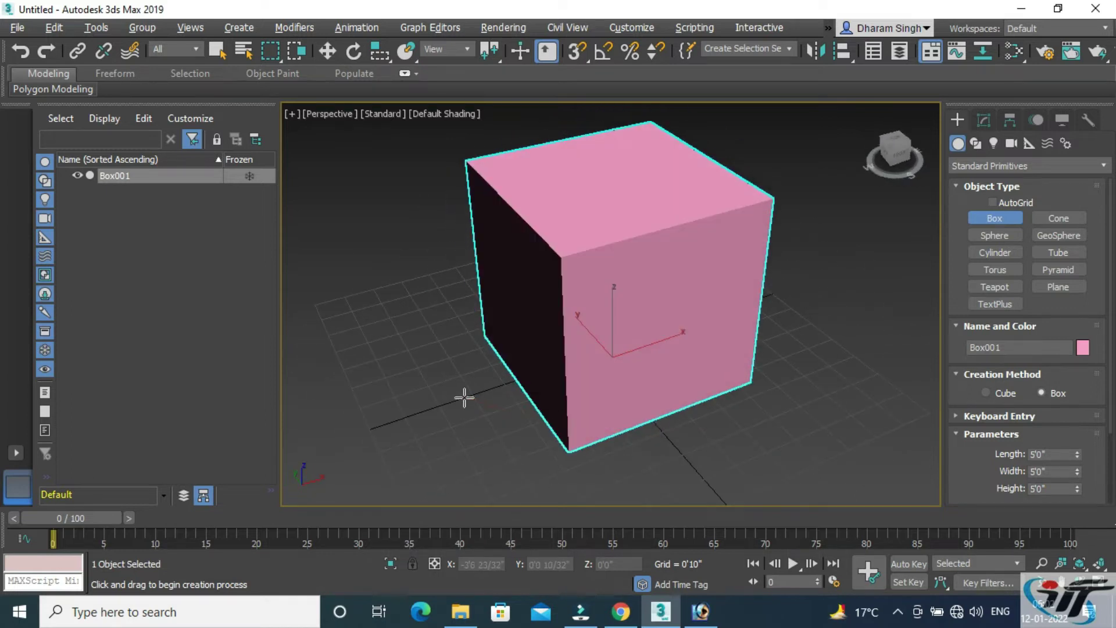
pyautogui.moveTo(727, 416)
pyautogui.keyDown('alt'); pyautogui.mouseDown(button='middle')
pyautogui.moveTo(590, 441)
pyautogui.moveTo(504, 424)
pyautogui.mouseUp(button='middle'); pyautogui.keyUp('alt')
pyautogui.moveTo(673, 374)
pyautogui.keyDown('alt'); pyautogui.mouseDown(button='middle')
pyautogui.moveTo(820, 426)
pyautogui.moveTo(635, 312)
pyautogui.moveTo(653, 418)
pyautogui.moveTo(765, 319)
pyautogui.moveTo(642, 437)
pyautogui.moveTo(770, 296)
pyautogui.moveTo(591, 394)
pyautogui.moveTo(777, 314)
pyautogui.moveTo(583, 407)
pyautogui.moveTo(765, 306)
pyautogui.moveTo(588, 424)
pyautogui.moveTo(779, 324)
pyautogui.moveTo(584, 358)
pyautogui.moveTo(645, 428)
pyautogui.moveTo(668, 386)
pyautogui.moveTo(660, 368)
pyautogui.moveTo(556, 373)
pyautogui.mouseUp(button='middle'); pyautogui.keyUp('alt')
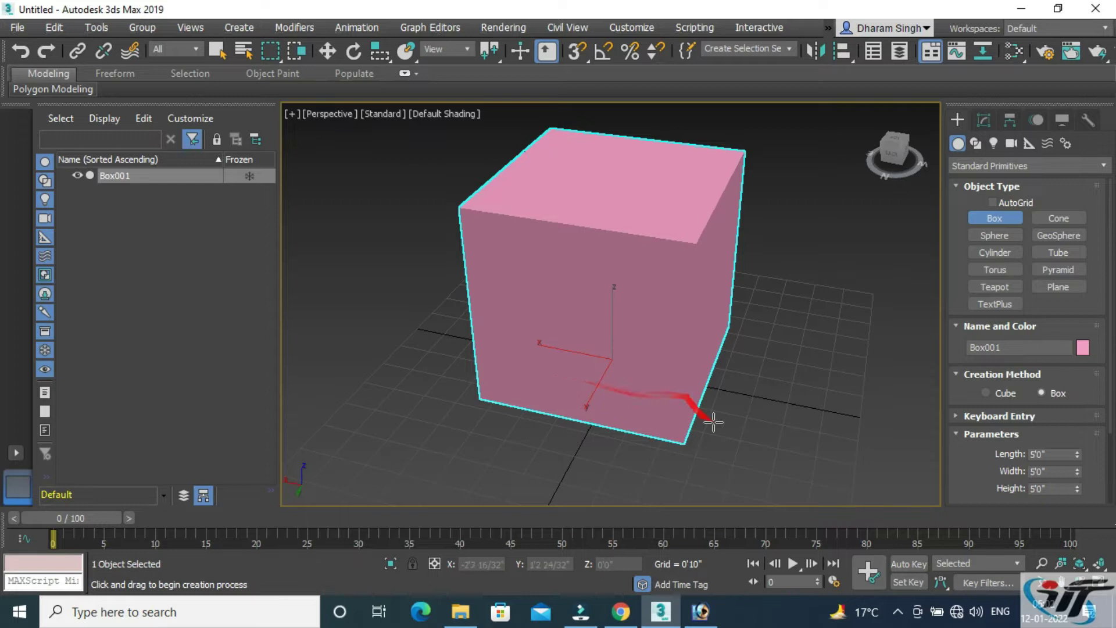
pyautogui.scroll(3, 721, 406)
pyautogui.scroll(-3, 721, 407)
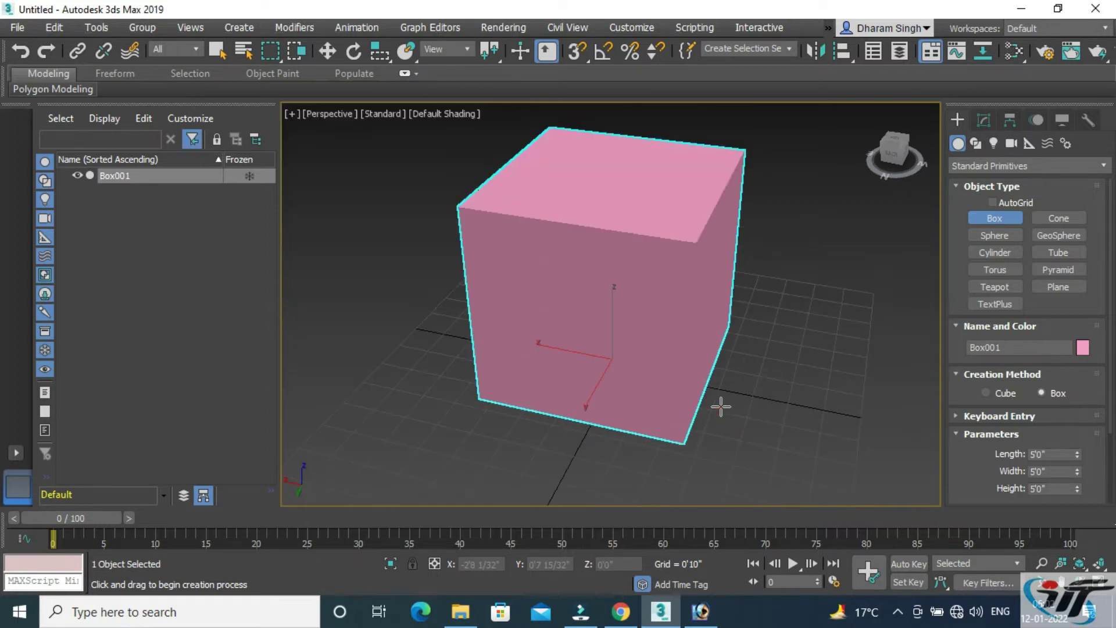
pyautogui.rightClick(721, 407)
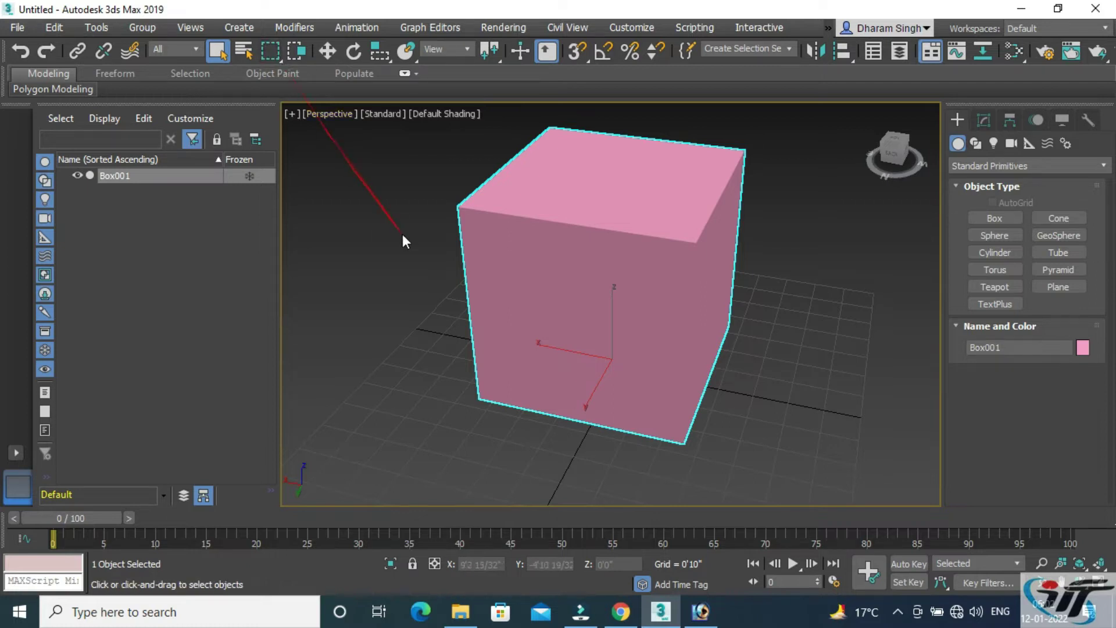
# Select the pink box with the Select and Move tool
pyautogui.click(450, 271)
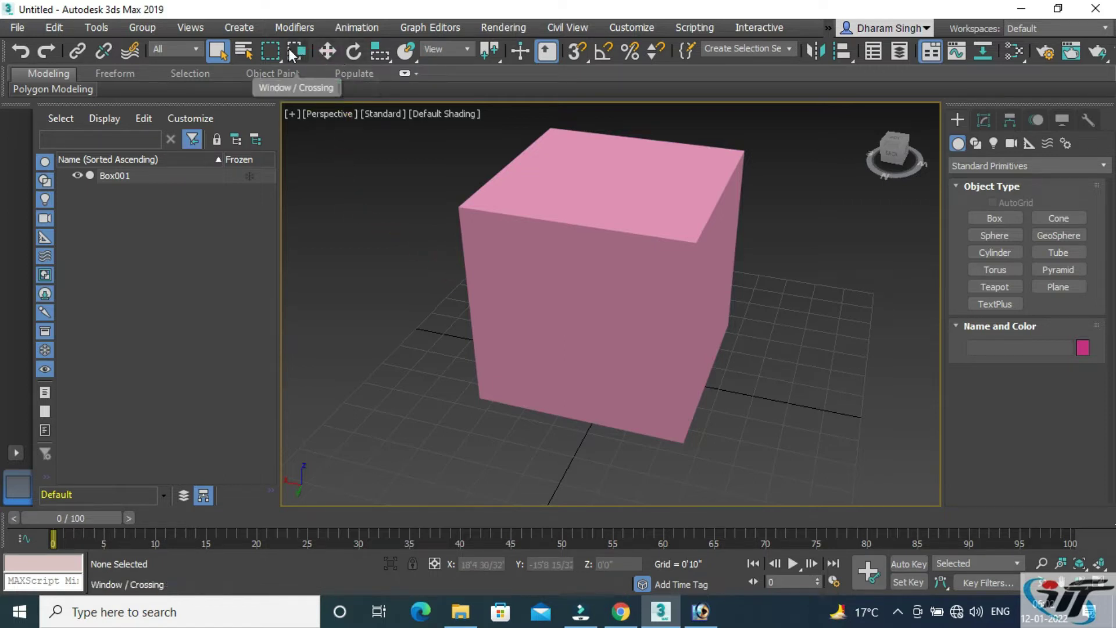
pyautogui.click(328, 52)
pyautogui.click(590, 202)
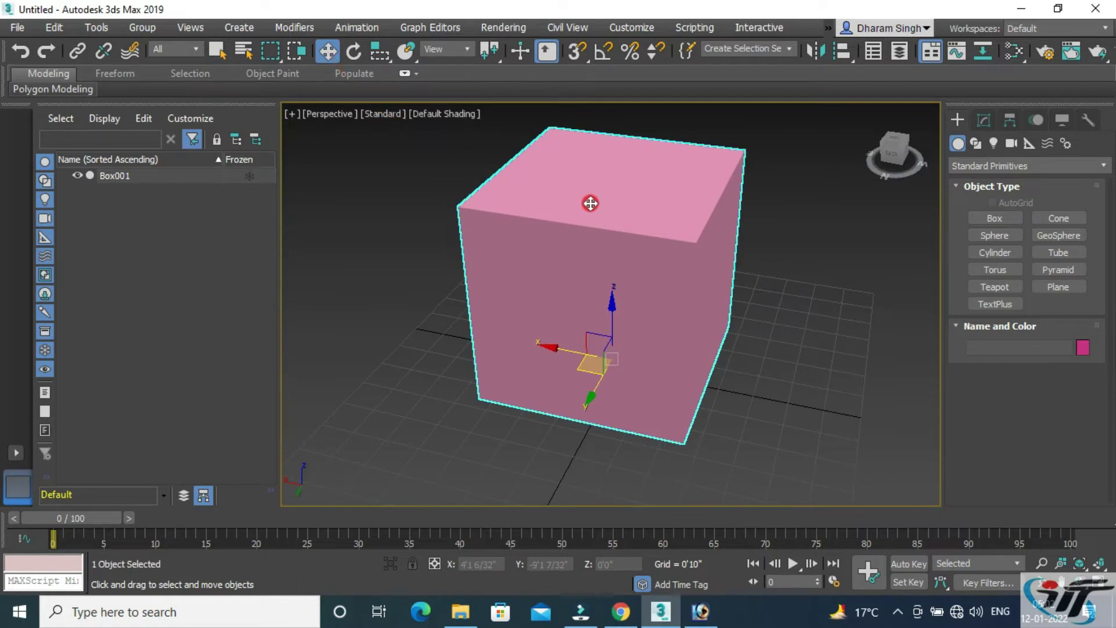
pyautogui.scroll(-3, 659, 398)
pyautogui.scroll(-2, 659, 398)
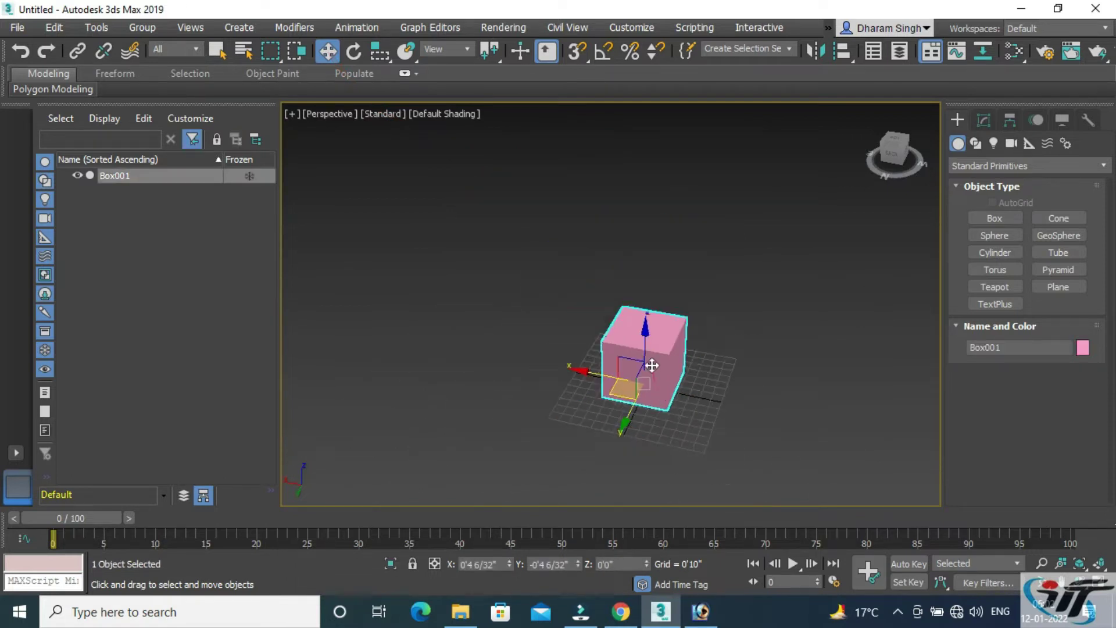
pyautogui.scroll(2, 645, 333)
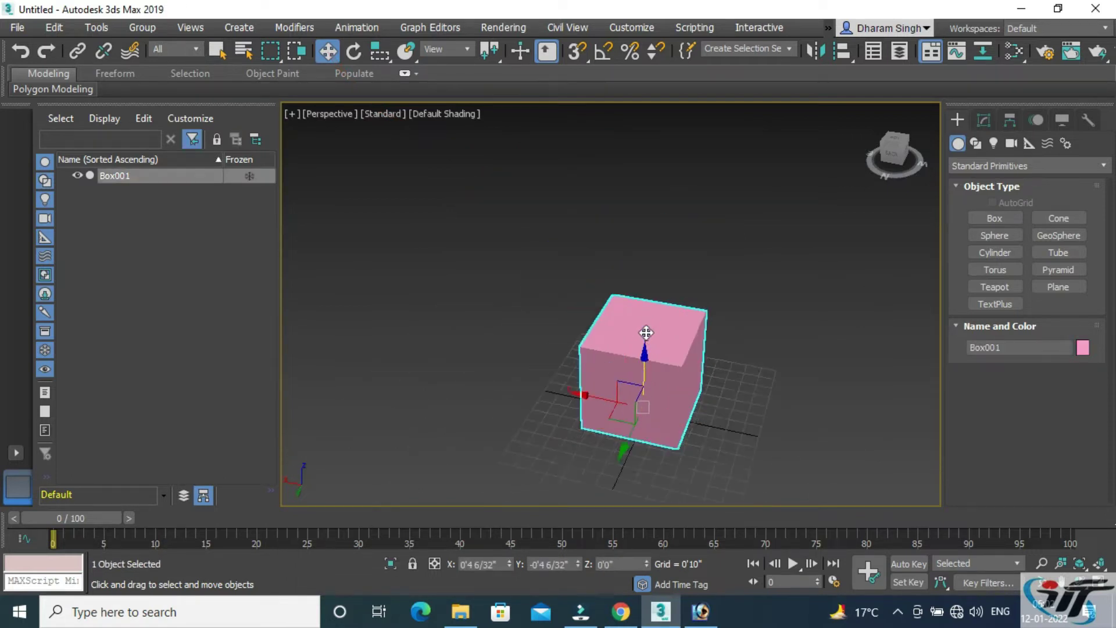
pyautogui.scroll(2, 645, 333)
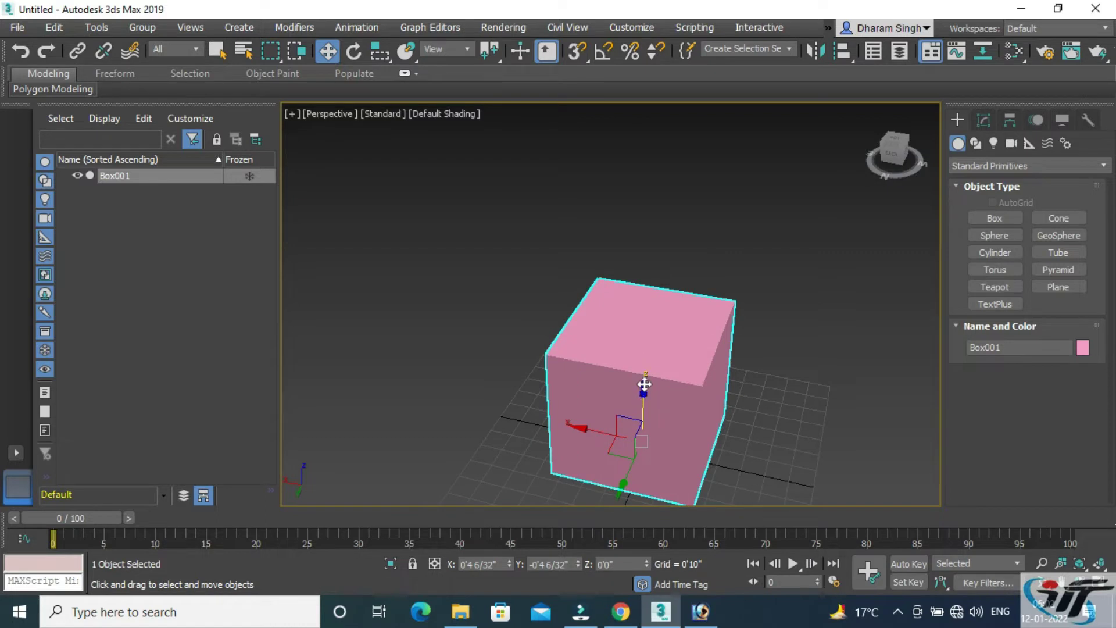
pyautogui.scroll(-2, 643, 383)
# Raise the box along Z, slide it along Y, then reorient and zoom out the view
pyautogui.moveTo(643, 369)
pyautogui.mouseDown()
pyautogui.moveTo(641, 312)
pyautogui.moveTo(642, 382)
pyautogui.mouseUp()
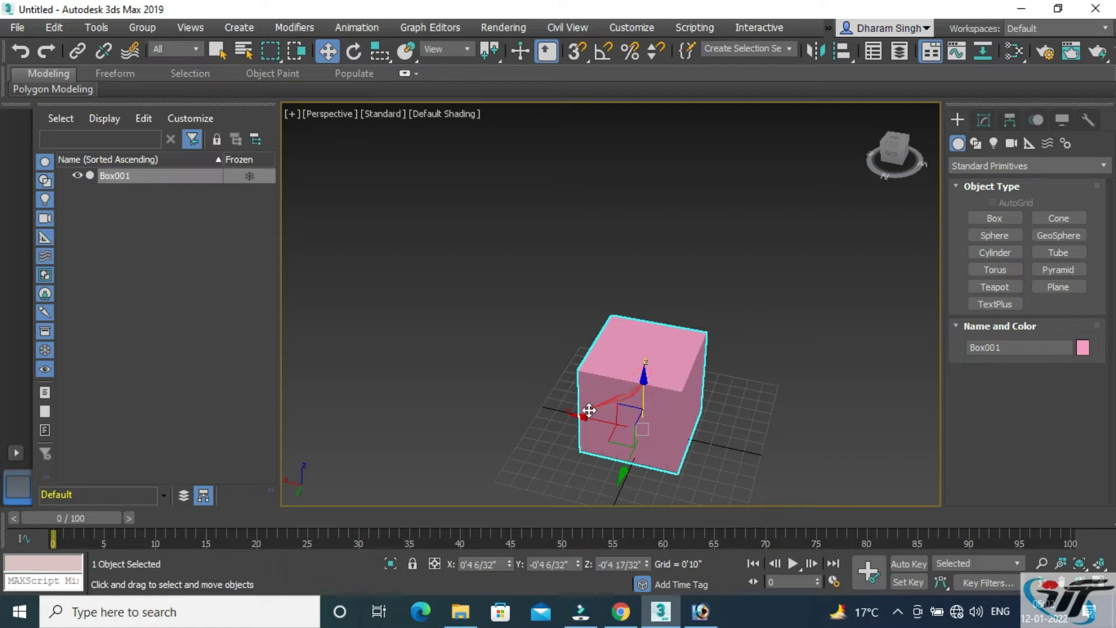
pyautogui.moveTo(581, 414)
pyautogui.mouseDown()
pyautogui.moveTo(570, 403)
pyautogui.moveTo(583, 424)
pyautogui.mouseUp()
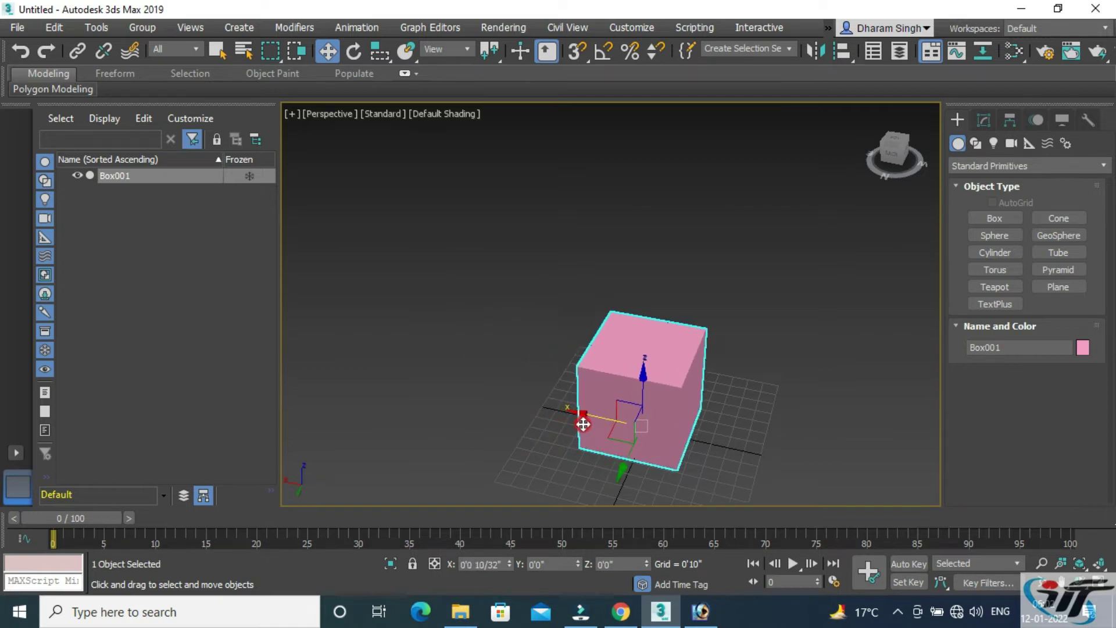
pyautogui.moveTo(624, 466)
pyautogui.mouseDown()
pyautogui.moveTo(615, 486)
pyautogui.moveTo(635, 456)
pyautogui.mouseUp()
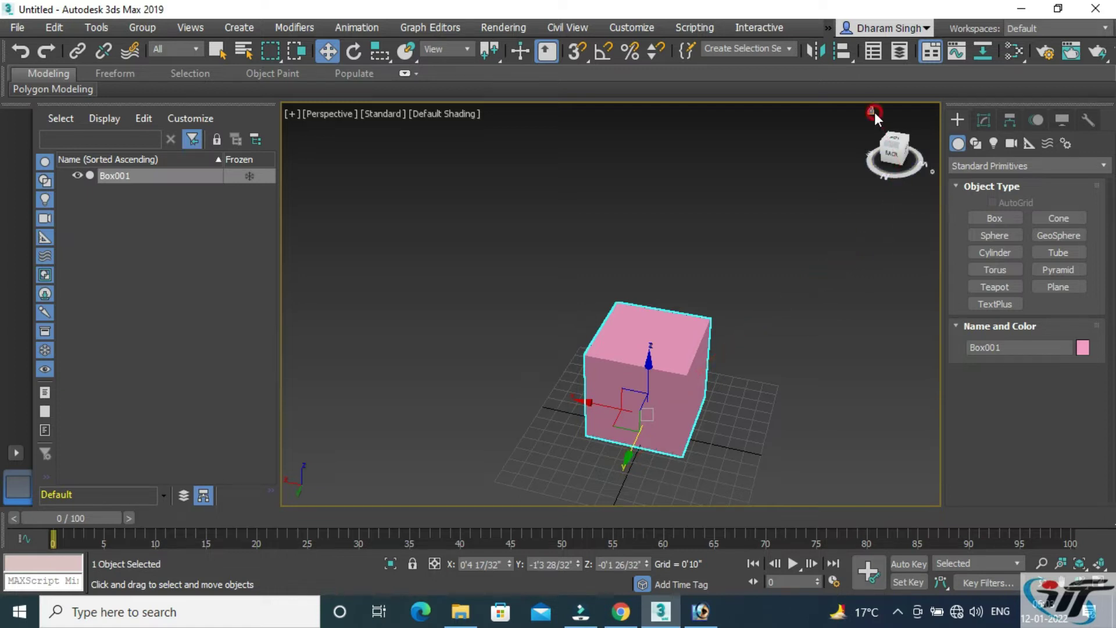
pyautogui.click(871, 110)
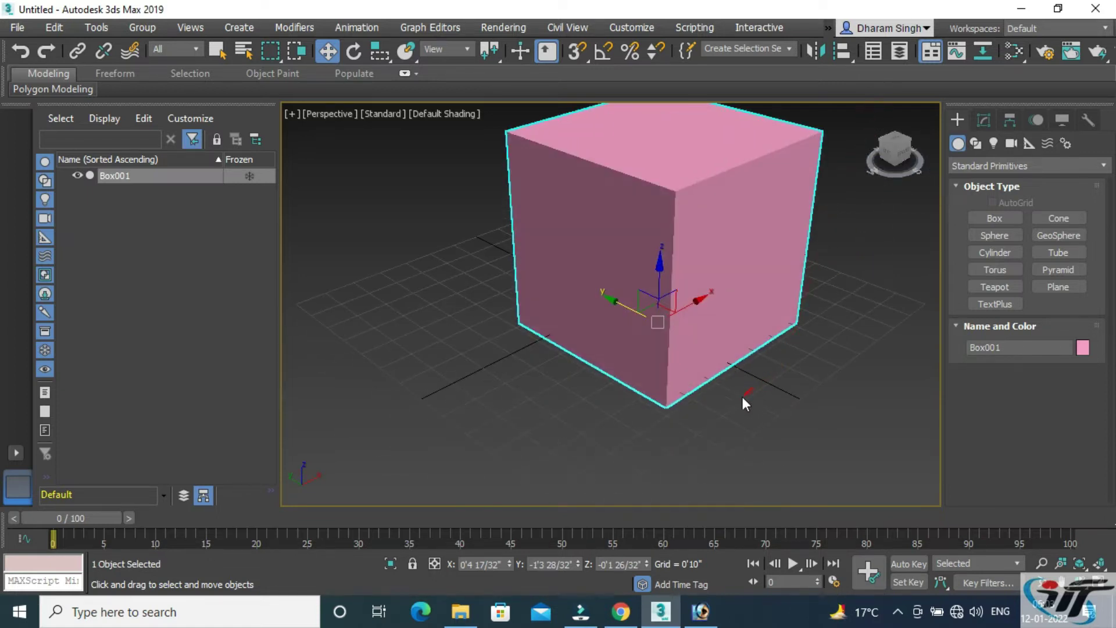
pyautogui.scroll(-4, 732, 406)
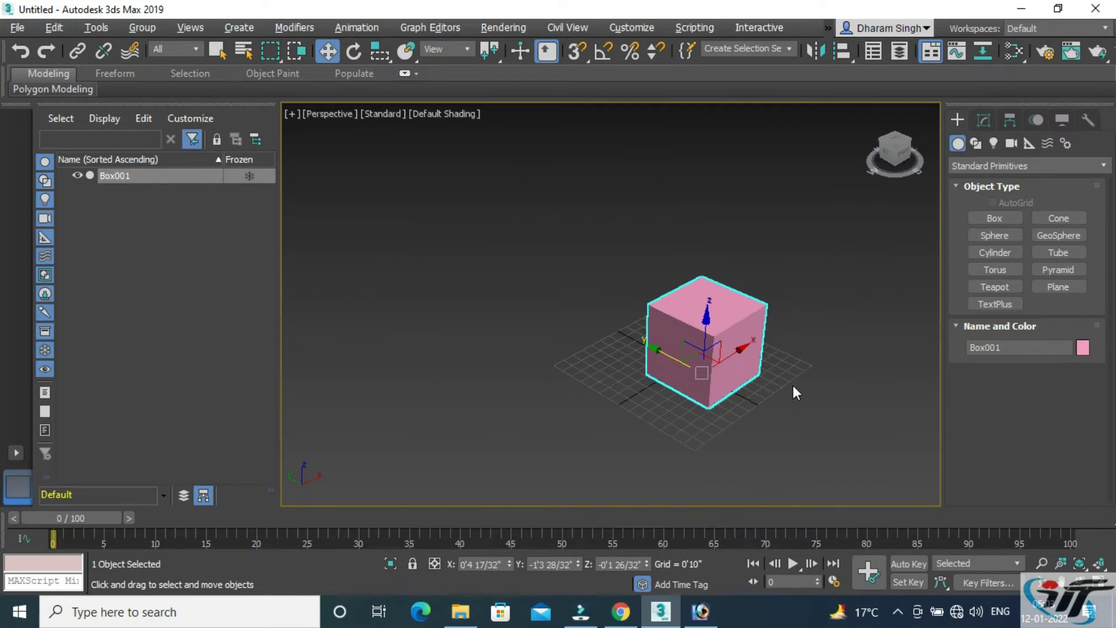
# Toggle the four-viewport layout and back with Alt+W, then reselect the box
pyautogui.hotkey('alt', 'w')
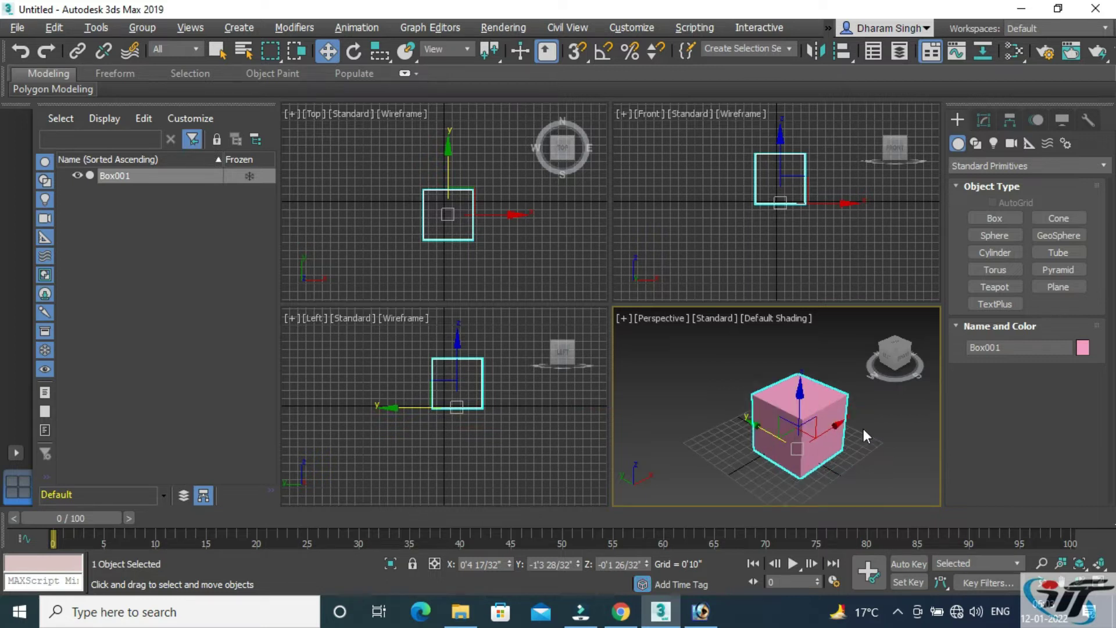
pyautogui.click(852, 443)
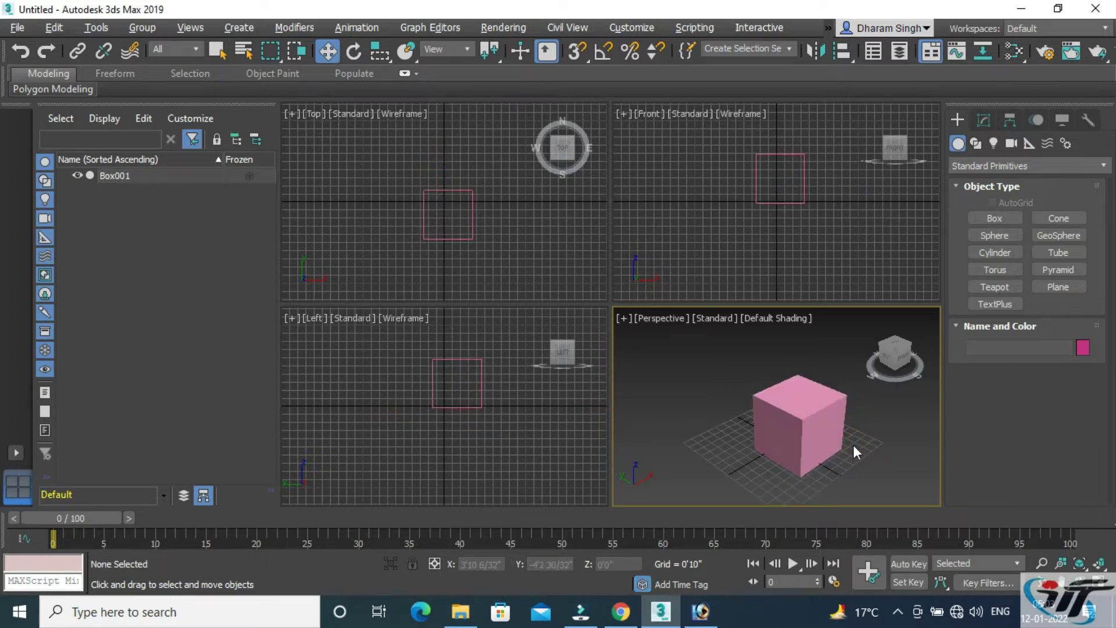
pyautogui.hotkey('alt', 'w')
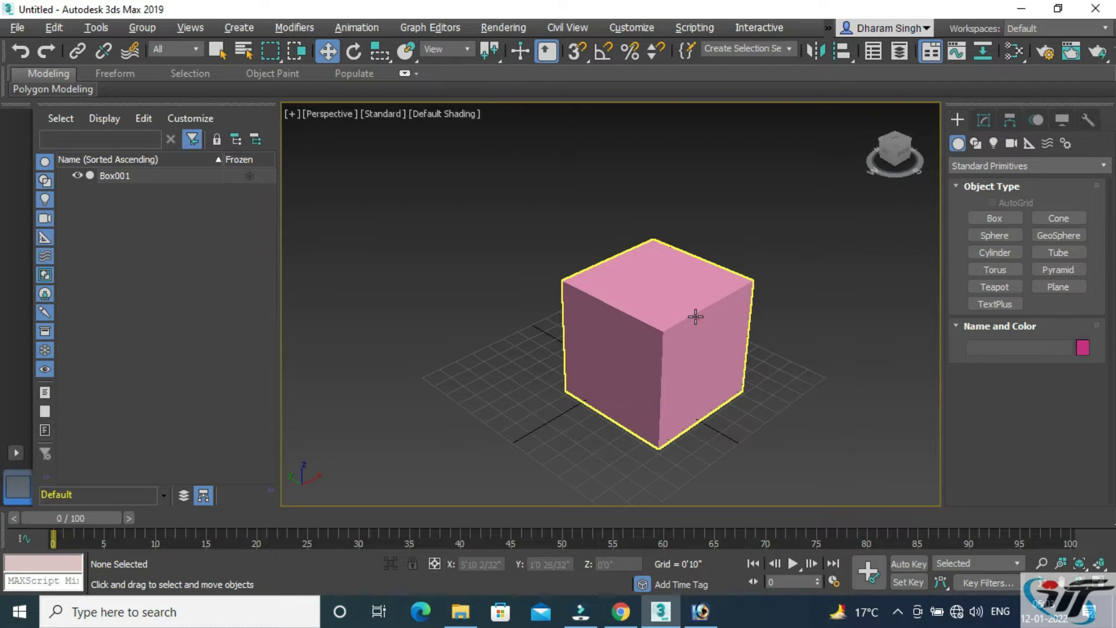
pyautogui.click(692, 321)
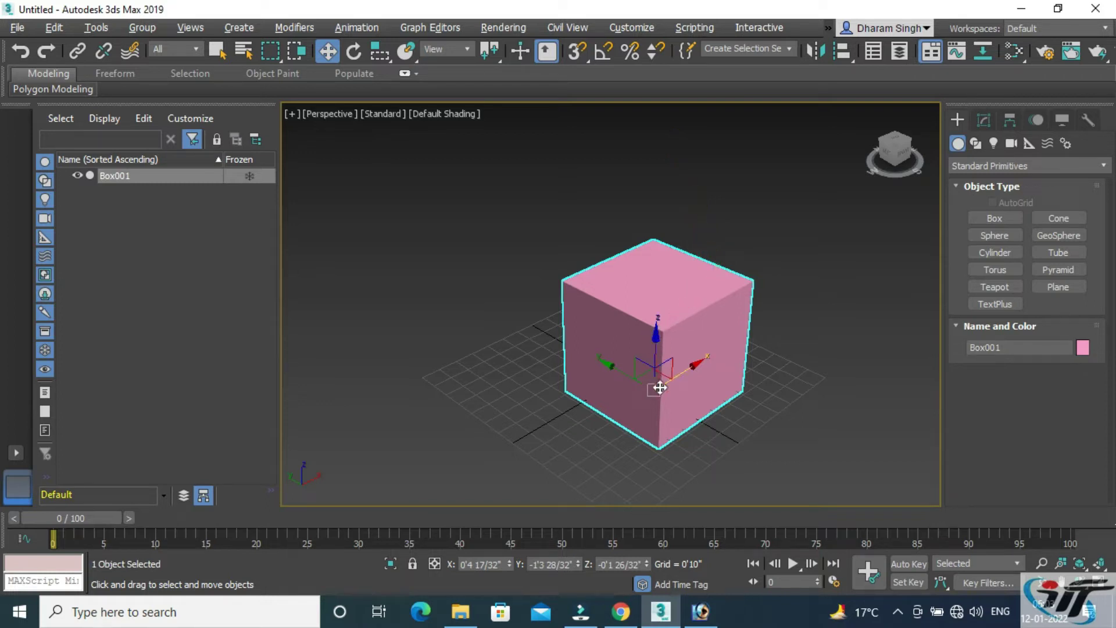
# Move the box along X, cancel that move, then nudge it along Z
pyautogui.moveTo(655, 390)
pyautogui.mouseDown()
pyautogui.moveTo(654, 301)
pyautogui.moveTo(630, 383)
pyautogui.moveTo(628, 372)
pyautogui.moveTo(659, 353)
pyautogui.mouseUp()
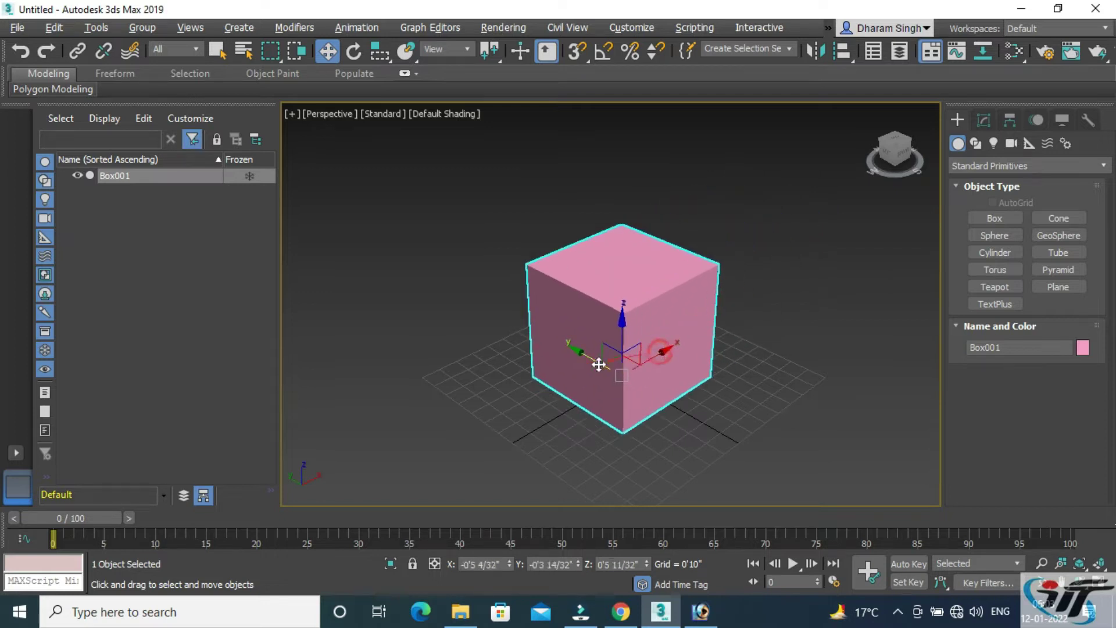
pyautogui.moveTo(570, 348)
pyautogui.mouseDown()
pyautogui.moveTo(478, 306)
pyautogui.moveTo(598, 324)
pyautogui.moveTo(558, 354)
pyautogui.mouseUp()
pyautogui.rightClick(558, 353)
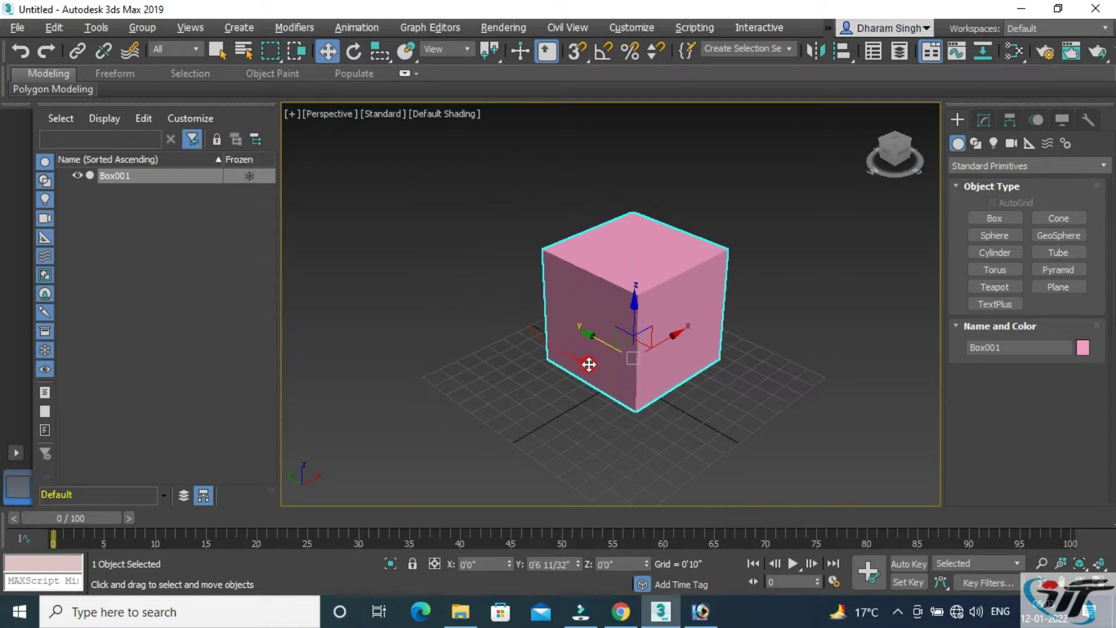
pyautogui.moveTo(635, 301)
pyautogui.mouseDown()
pyautogui.moveTo(636, 320)
pyautogui.moveTo(636, 304)
pyautogui.mouseUp()
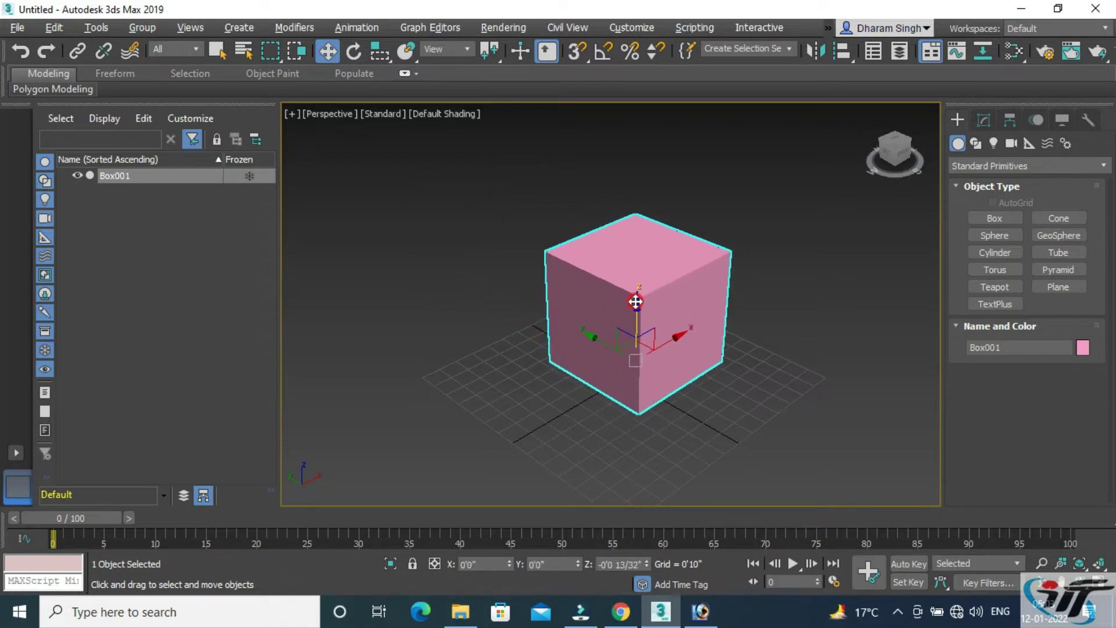
# Set the box's Y and X coordinates to 0 in the status bar, then deselect it
pyautogui.click(570, 563)
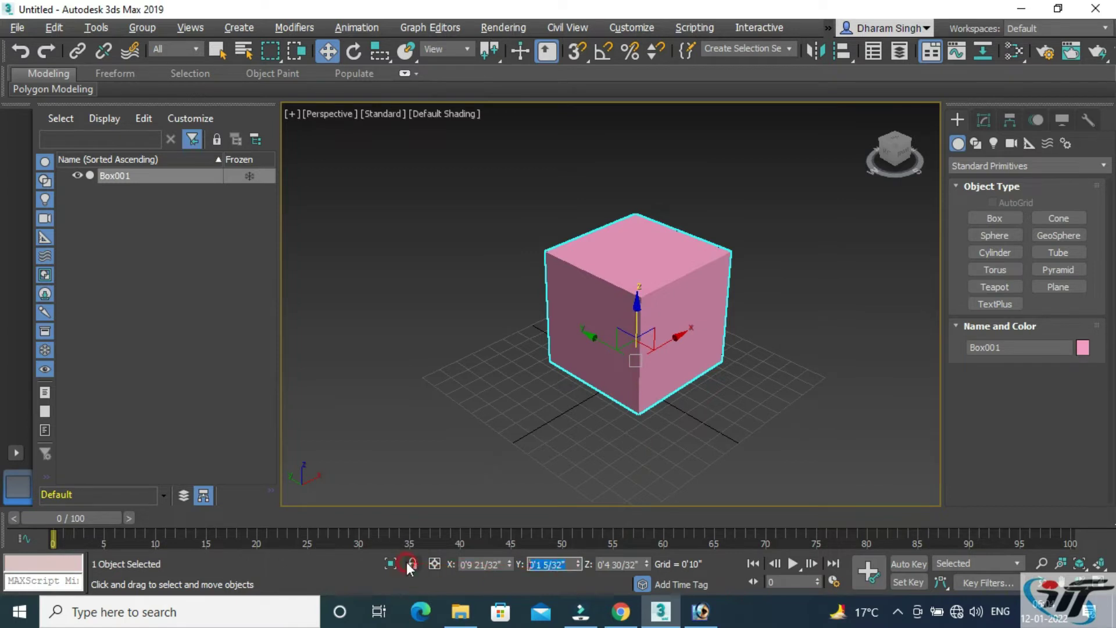
pyautogui.write('0')
pyautogui.hotkey('shift', 'Tab')
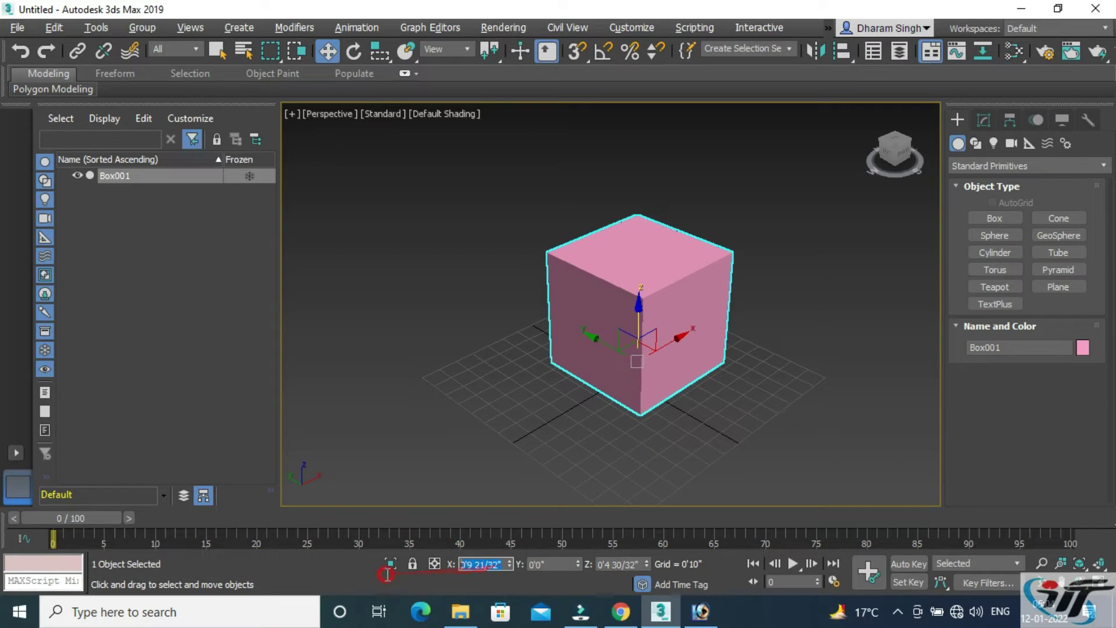
pyautogui.write('0')
pyautogui.hotkey('shift', 'Tab')
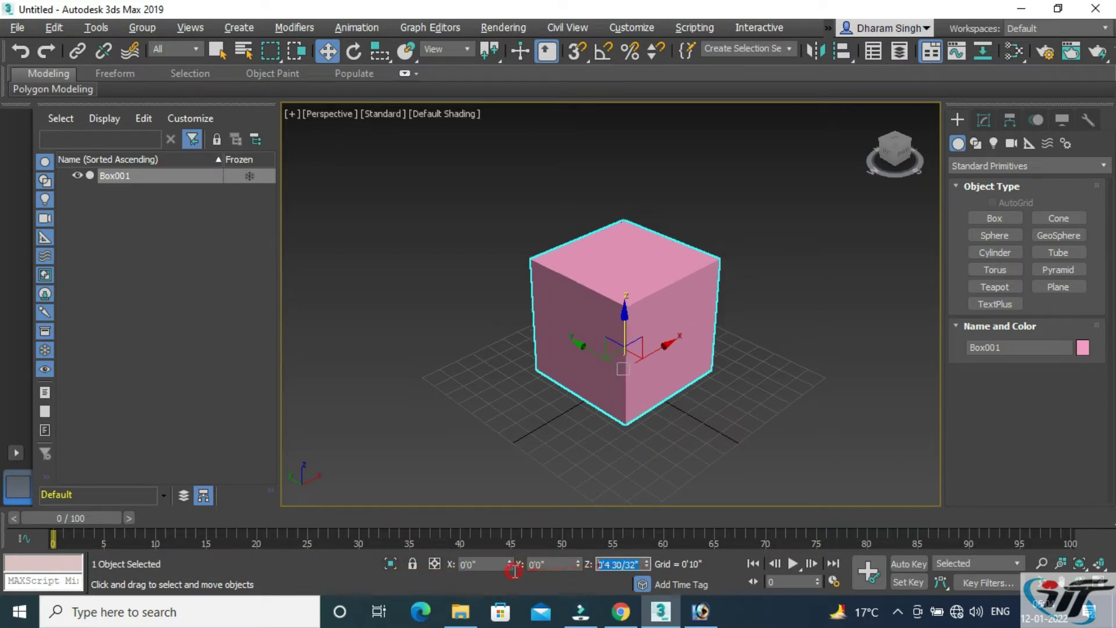
pyautogui.write('0')
pyautogui.click(738, 479)
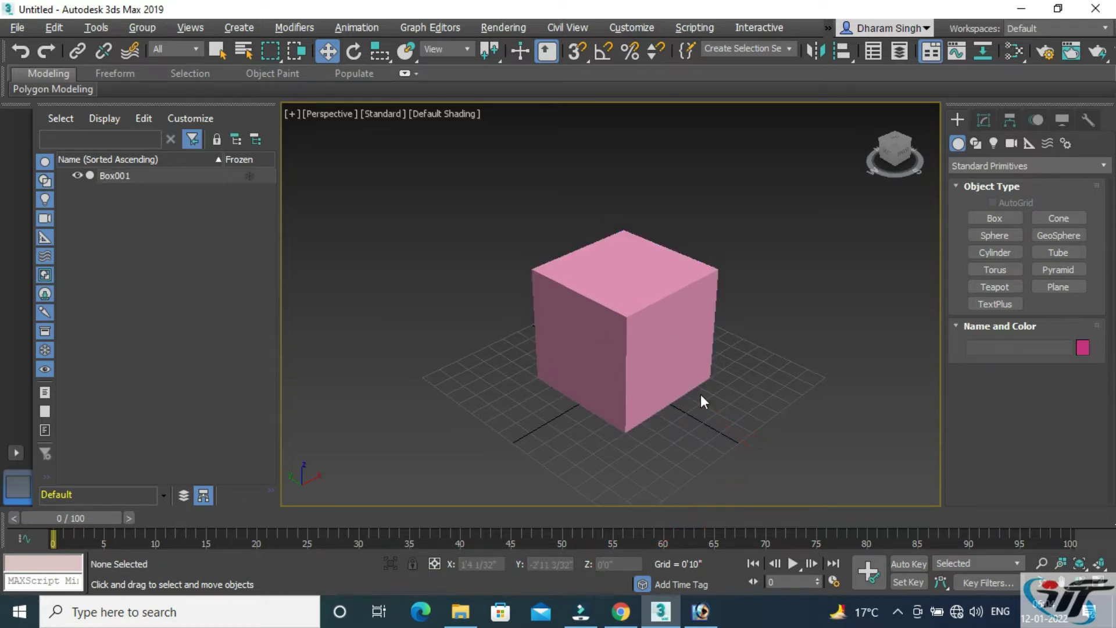
pyautogui.scroll(3, 701, 397)
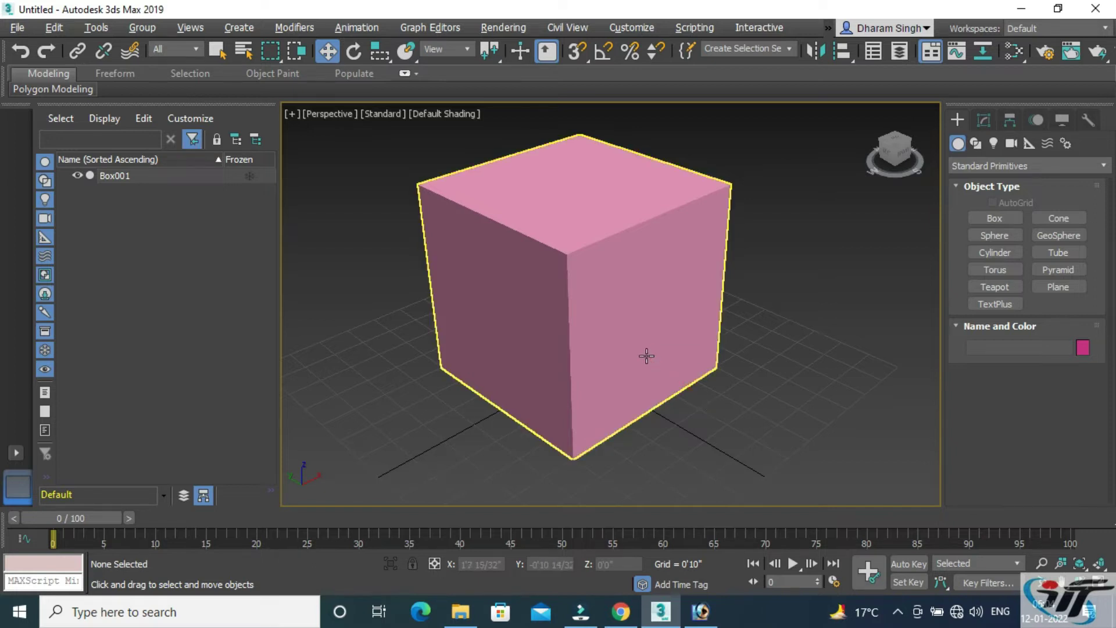
pyautogui.scroll(-2, 646, 356)
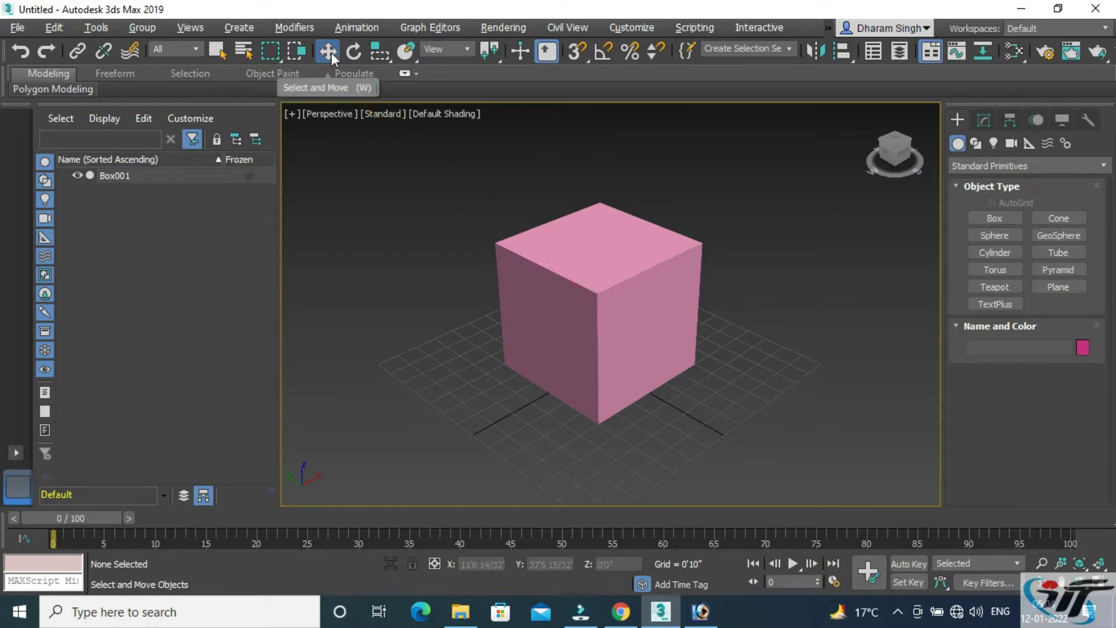
pyautogui.moveTo(353, 51)
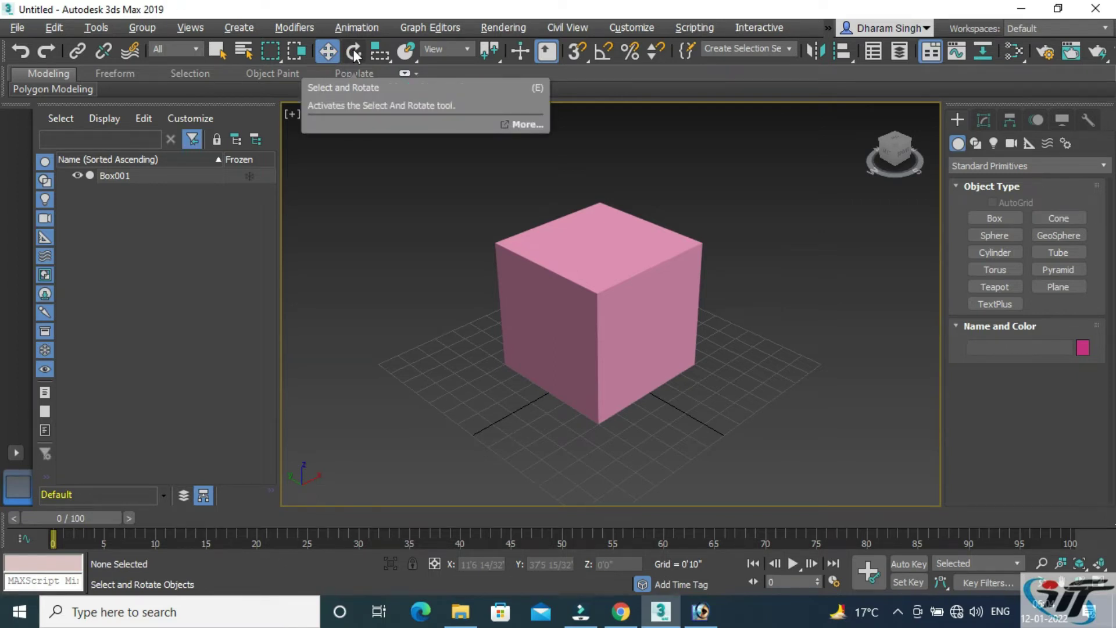
# Rotate the box about its vertical axis, undo back to upright, and reselect it for scaling
pyautogui.click(355, 61)
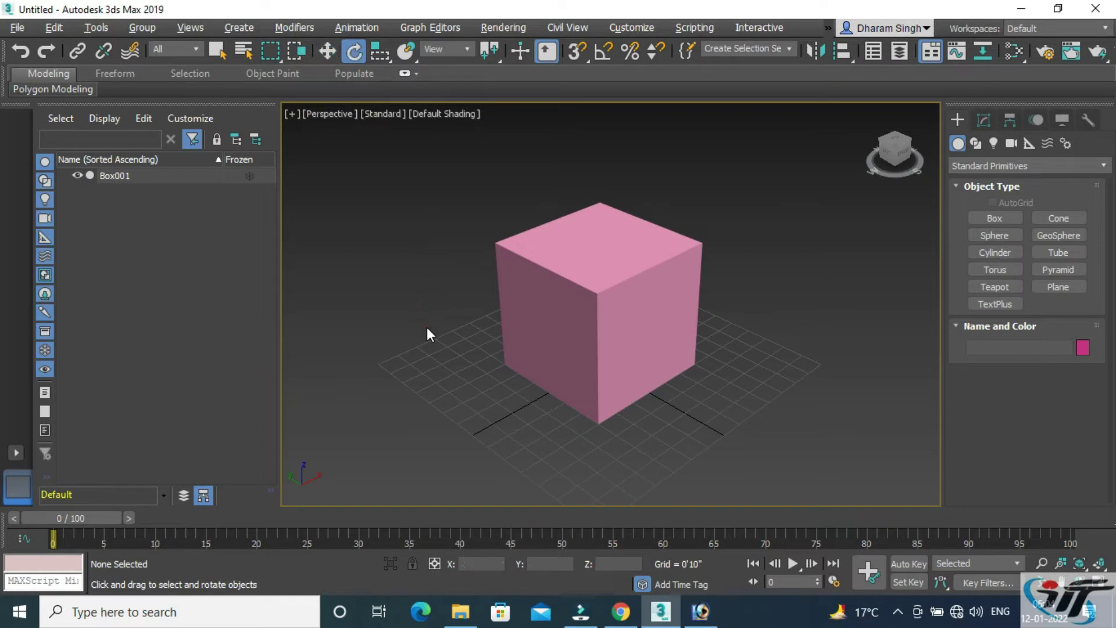
pyautogui.click(590, 274)
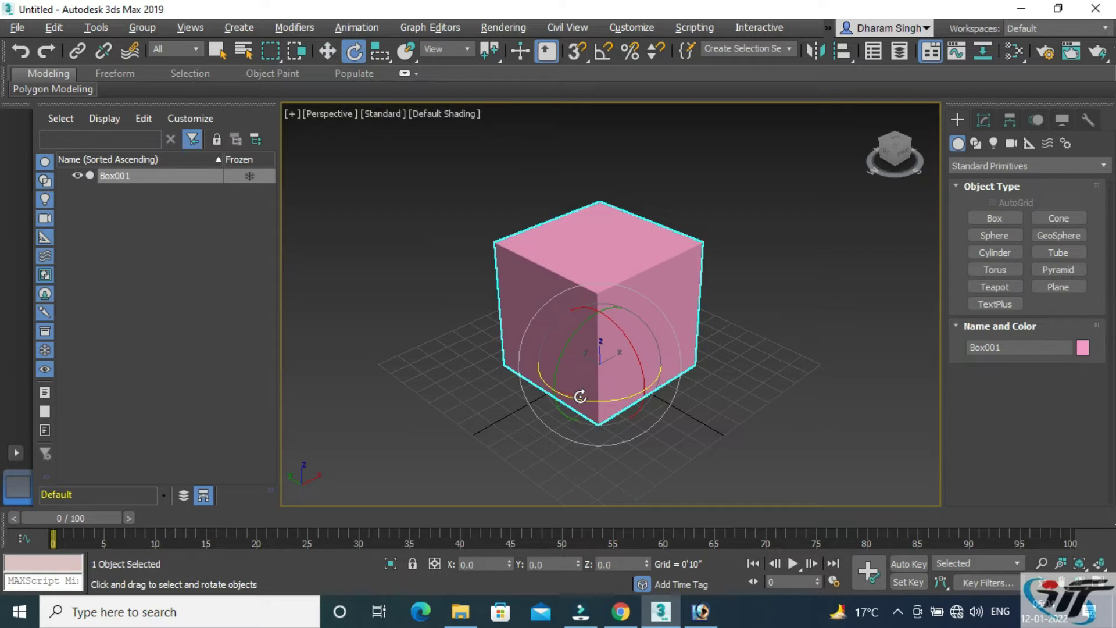
pyautogui.moveTo(580, 396)
pyautogui.mouseDown()
pyautogui.moveTo(682, 369)
pyautogui.moveTo(725, 317)
pyautogui.moveTo(687, 267)
pyautogui.moveTo(448, 331)
pyautogui.moveTo(302, 291)
pyautogui.moveTo(564, 363)
pyautogui.moveTo(655, 204)
pyautogui.moveTo(354, 297)
pyautogui.moveTo(296, 219)
pyautogui.moveTo(583, 309)
pyautogui.moveTo(707, 269)
pyautogui.moveTo(740, 241)
pyautogui.moveTo(567, 351)
pyautogui.moveTo(622, 448)
pyautogui.moveTo(500, 351)
pyautogui.moveTo(428, 219)
pyautogui.moveTo(612, 411)
pyautogui.moveTo(529, 260)
pyautogui.moveTo(616, 391)
pyautogui.moveTo(594, 345)
pyautogui.moveTo(577, 342)
pyautogui.moveTo(608, 309)
pyautogui.moveTo(862, 391)
pyautogui.moveTo(655, 448)
pyautogui.moveTo(727, 295)
pyautogui.moveTo(590, 406)
pyautogui.moveTo(628, 479)
pyautogui.moveTo(747, 331)
pyautogui.moveTo(658, 388)
pyautogui.moveTo(593, 480)
pyautogui.moveTo(645, 376)
pyautogui.moveTo(634, 394)
pyautogui.moveTo(544, 321)
pyautogui.moveTo(591, 316)
pyautogui.moveTo(737, 351)
pyautogui.moveTo(585, 223)
pyautogui.moveTo(672, 424)
pyautogui.moveTo(546, 451)
pyautogui.moveTo(566, 263)
pyautogui.moveTo(617, 381)
pyautogui.mouseUp()
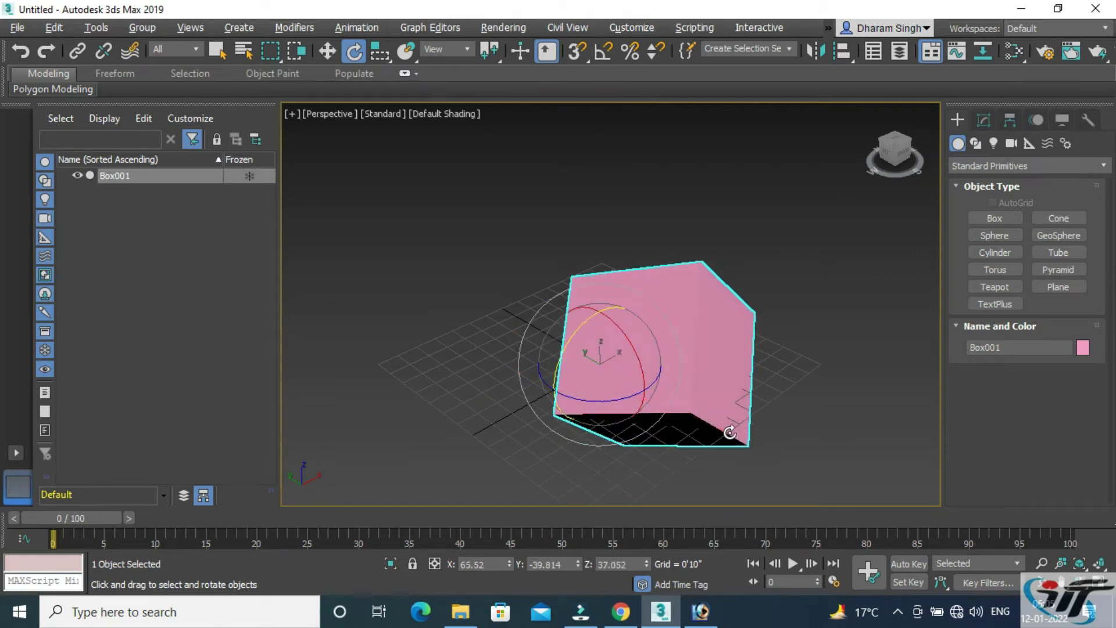
pyautogui.hotkey('ctrl', 'z')
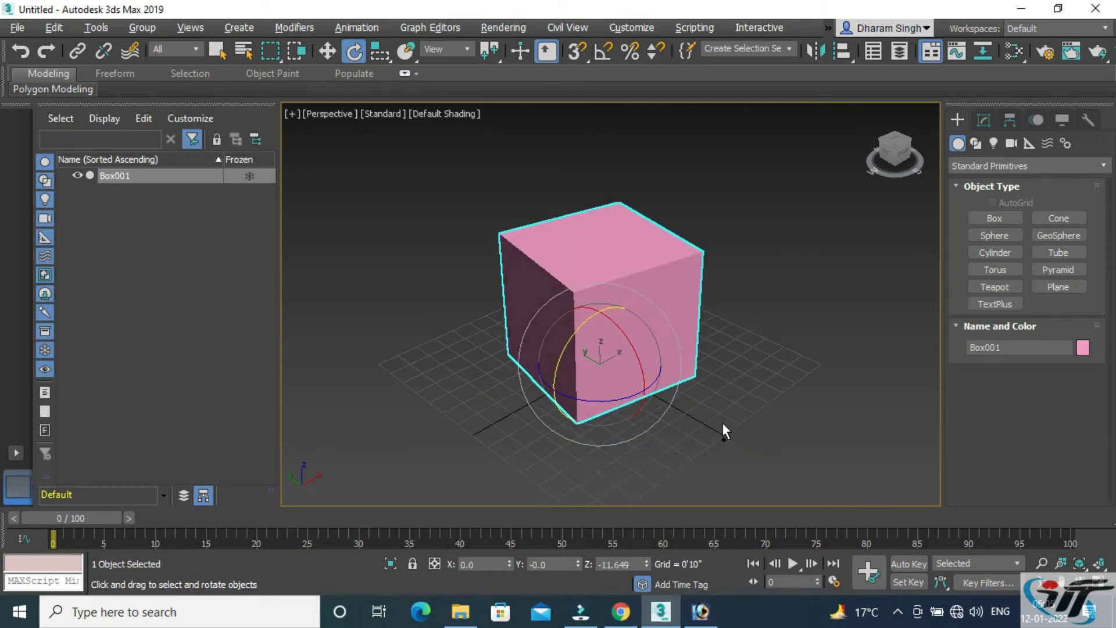
pyautogui.hotkey('ctrl', 'z')
pyautogui.hotkey('ctrl', 'z')
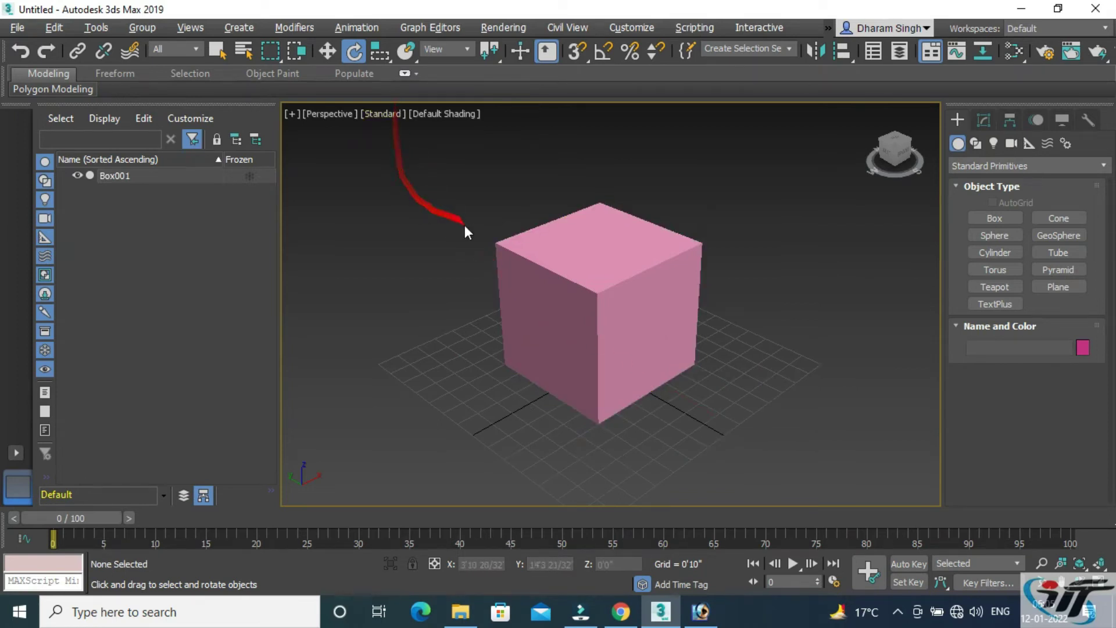
pyautogui.click(540, 266)
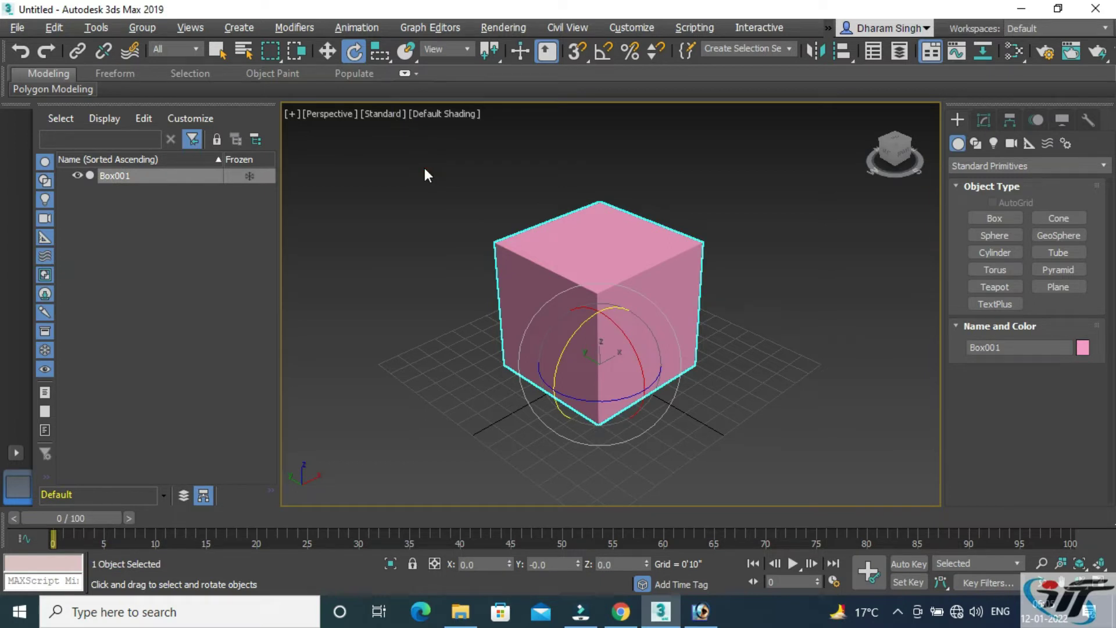
pyautogui.press('r')
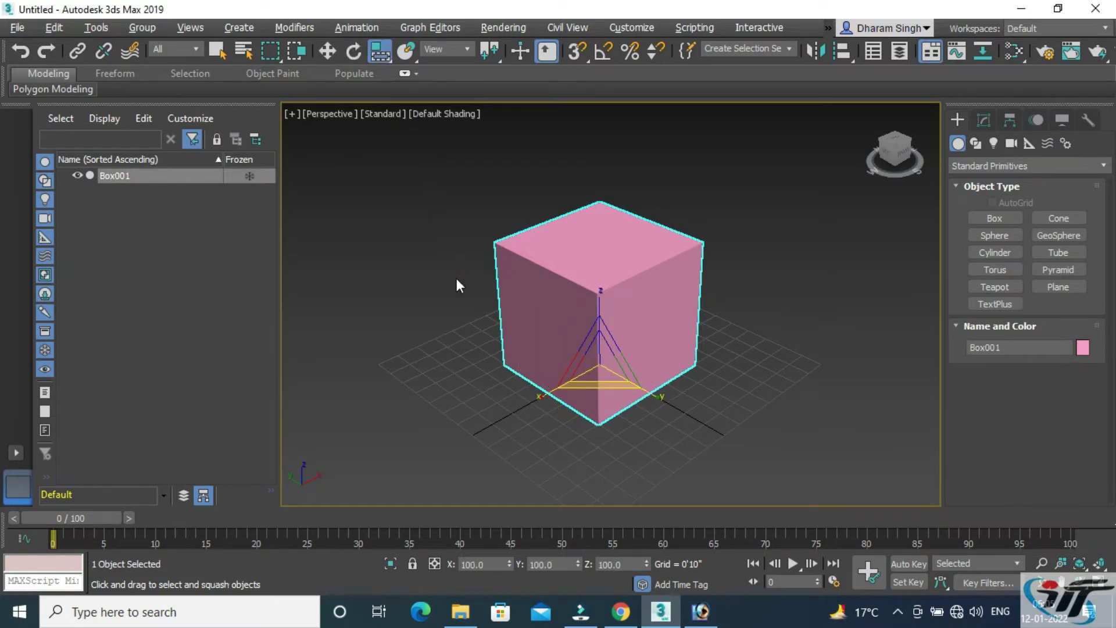
# Pick a scale variant and stretch the box along Y, X and Z into a large block
pyautogui.click(382, 58)
pyautogui.click(382, 63)
pyautogui.click(383, 62)
pyautogui.moveTo(389, 61); pyautogui.dragTo(389, 80)
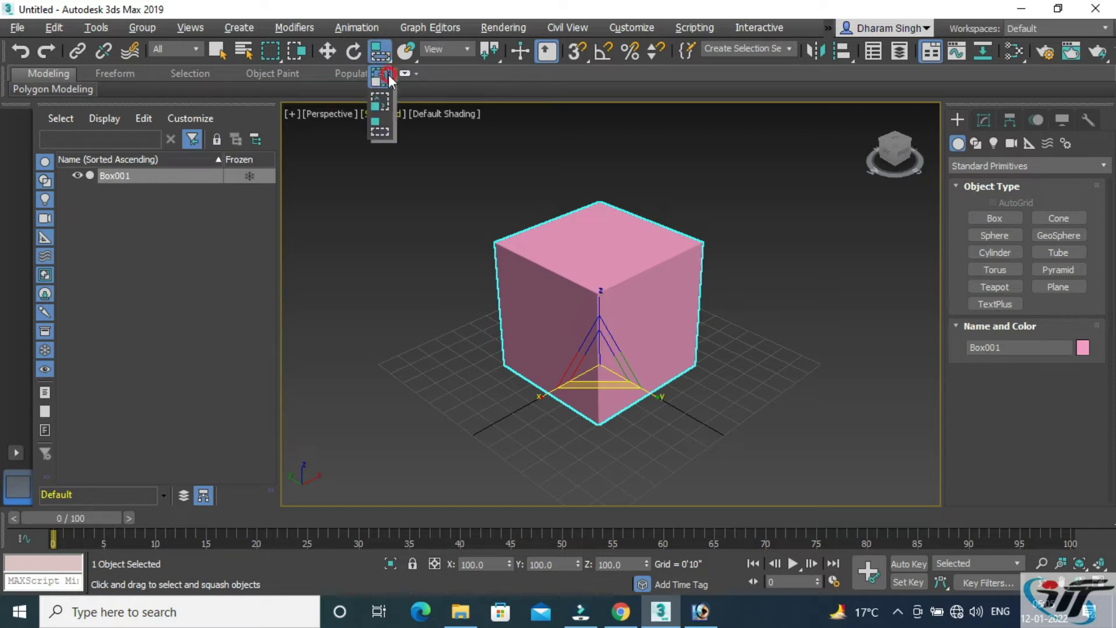
pyautogui.click(660, 400)
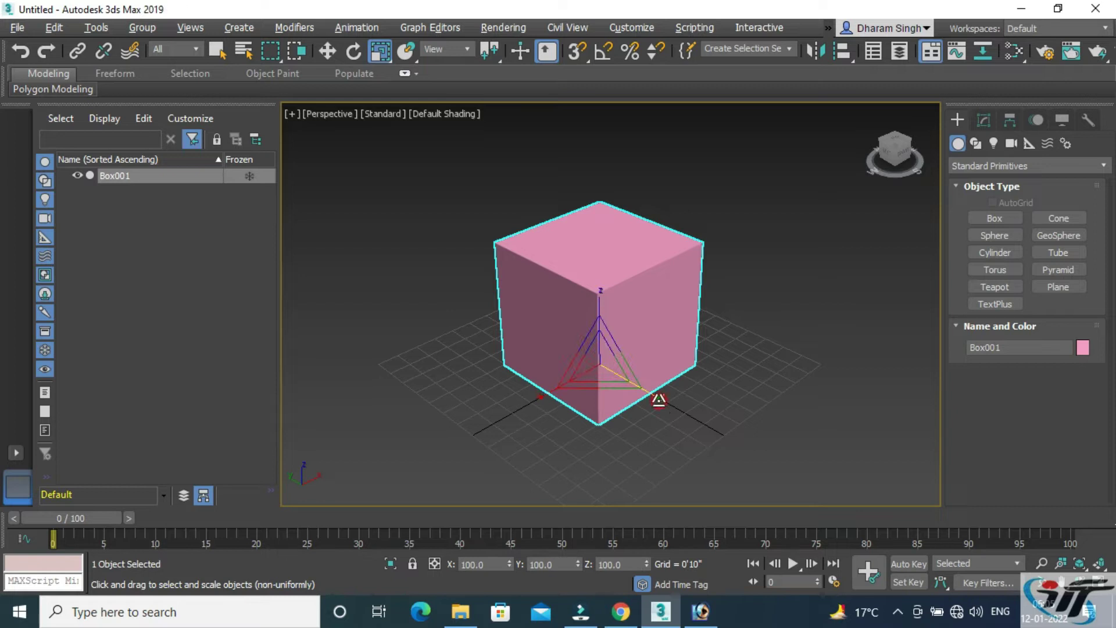
pyautogui.moveTo(658, 399); pyautogui.dragTo(707, 437)
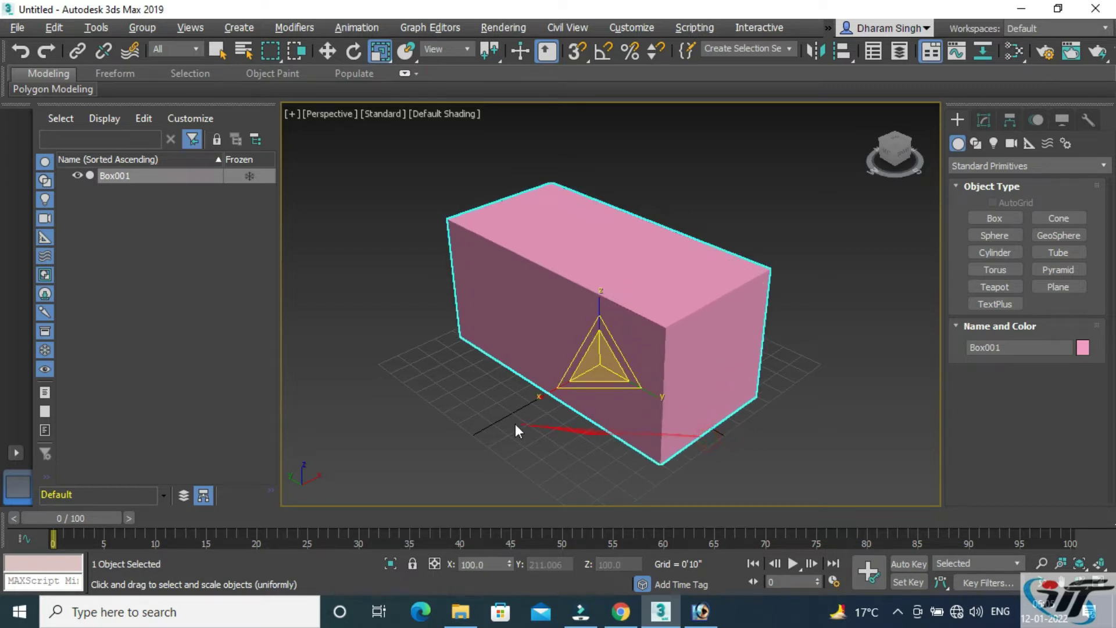
pyautogui.moveTo(536, 399); pyautogui.dragTo(468, 439)
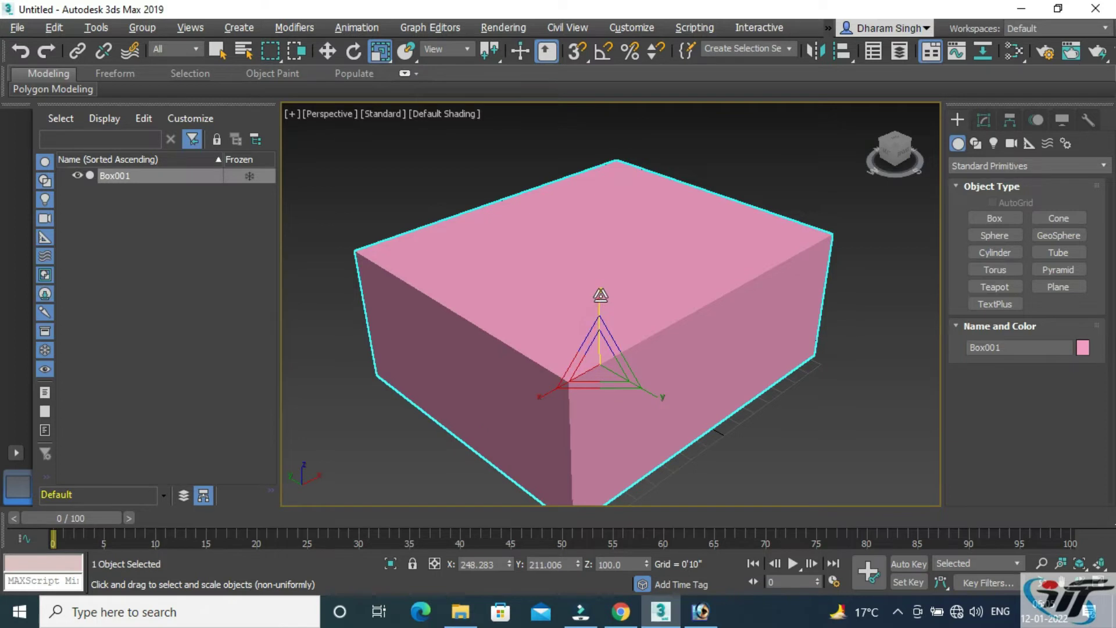
pyautogui.moveTo(603, 297)
pyautogui.mouseDown()
pyautogui.moveTo(602, 244)
pyautogui.moveTo(600, 307)
pyautogui.moveTo(593, 261)
pyautogui.moveTo(596, 290)
pyautogui.moveTo(594, 275)
pyautogui.mouseUp()
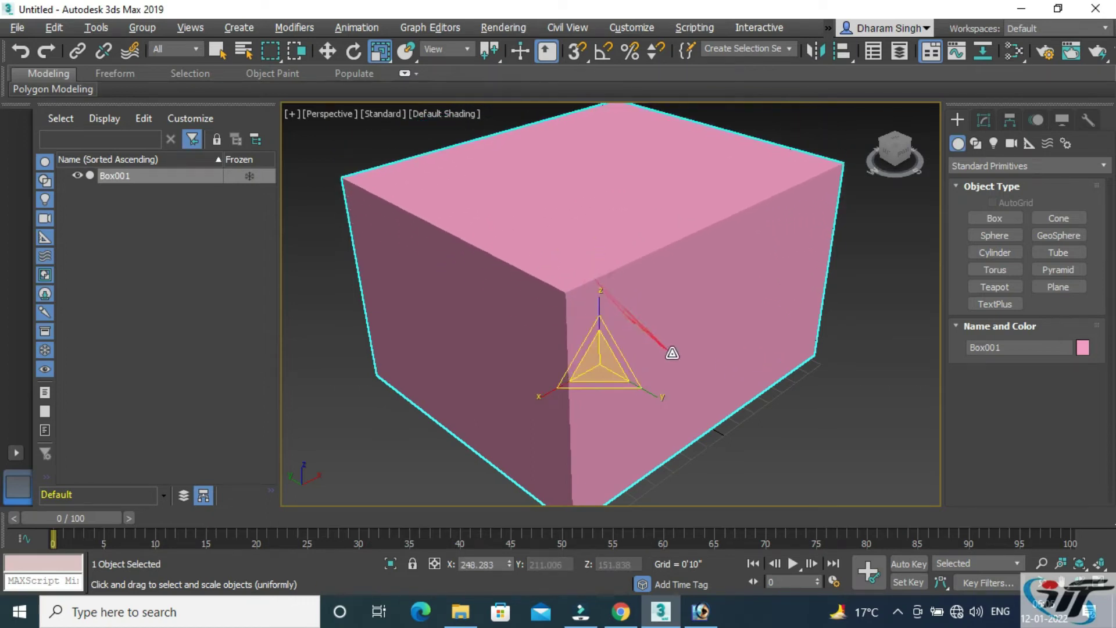
# Reselect the box with a rectangle, shrink it with Uniform Scale, and deselect it
pyautogui.click(765, 431)
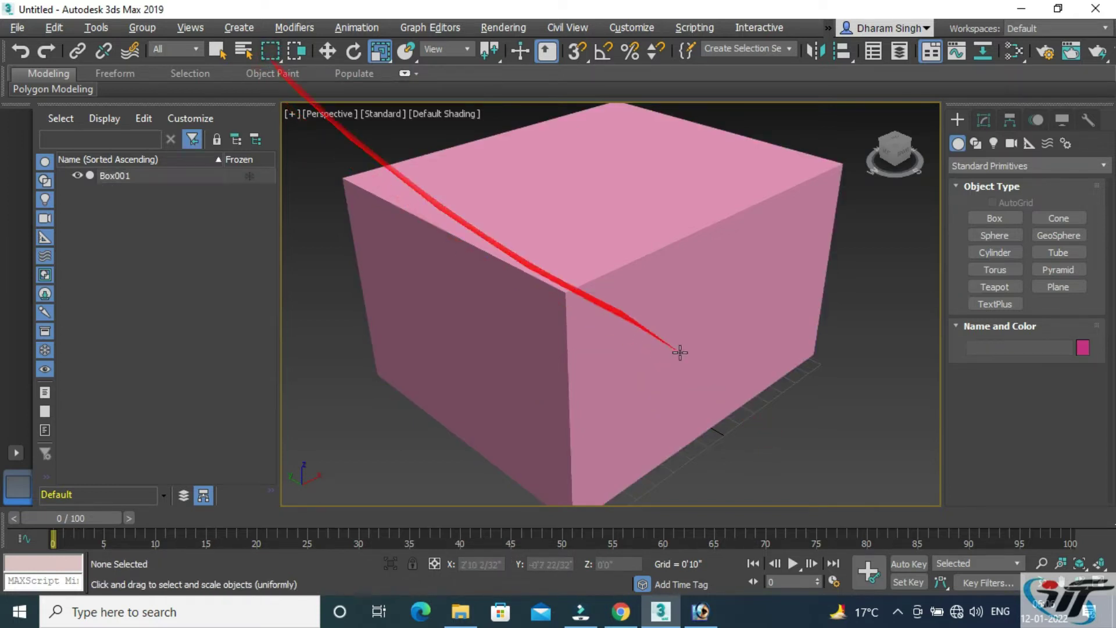
pyautogui.moveTo(776, 437); pyautogui.dragTo(495, 239)
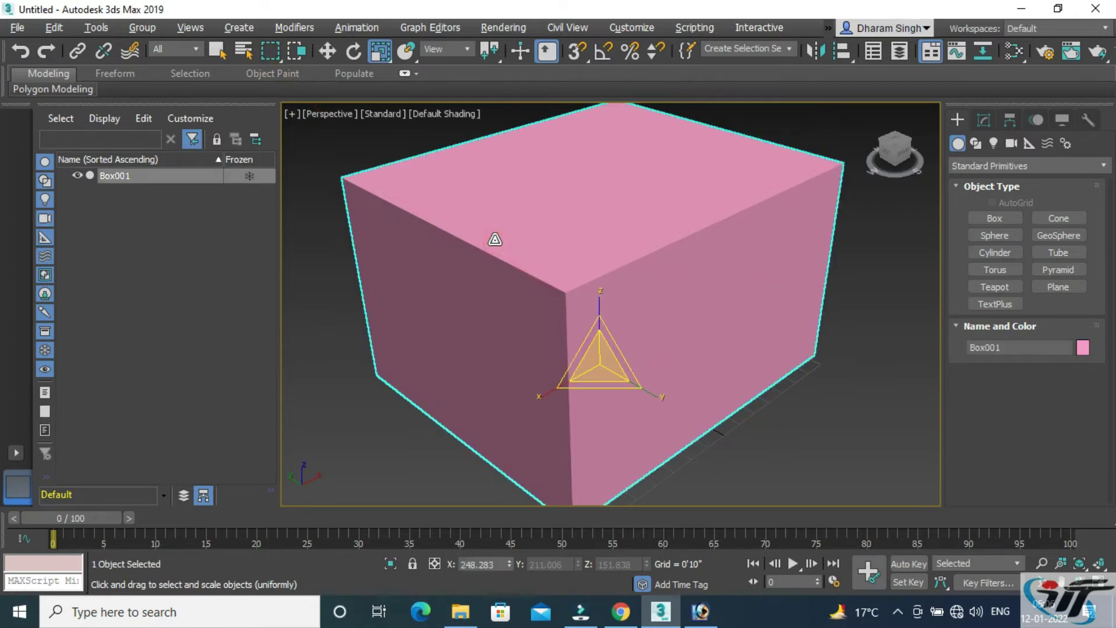
pyautogui.click(299, 53)
pyautogui.moveTo(337, 179); pyautogui.dragTo(400, 253)
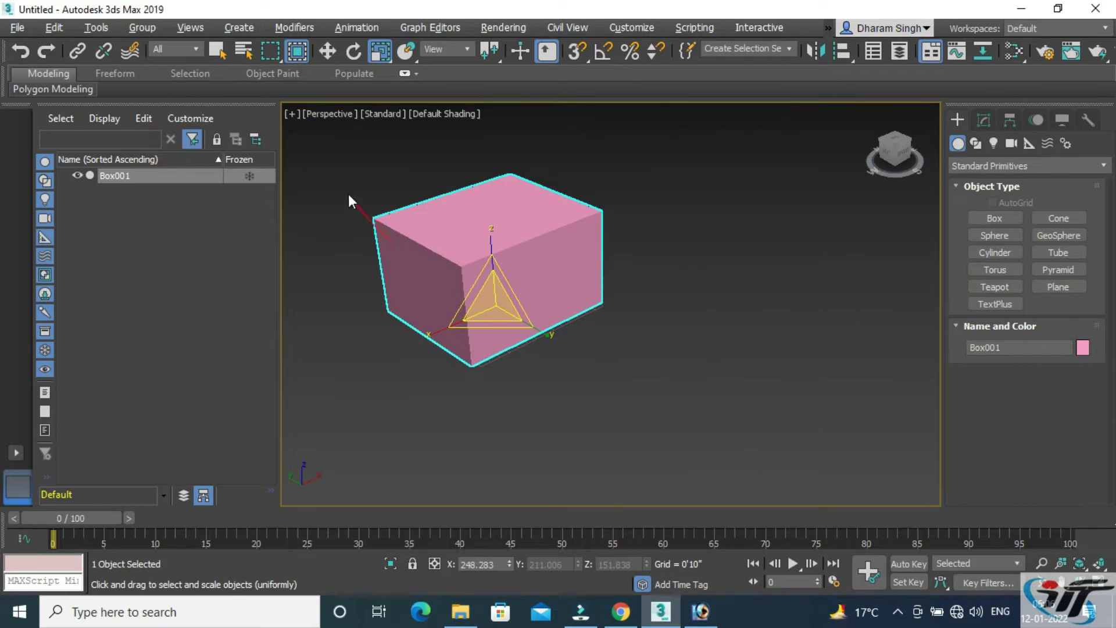
pyautogui.moveTo(388, 205); pyautogui.dragTo(604, 347)
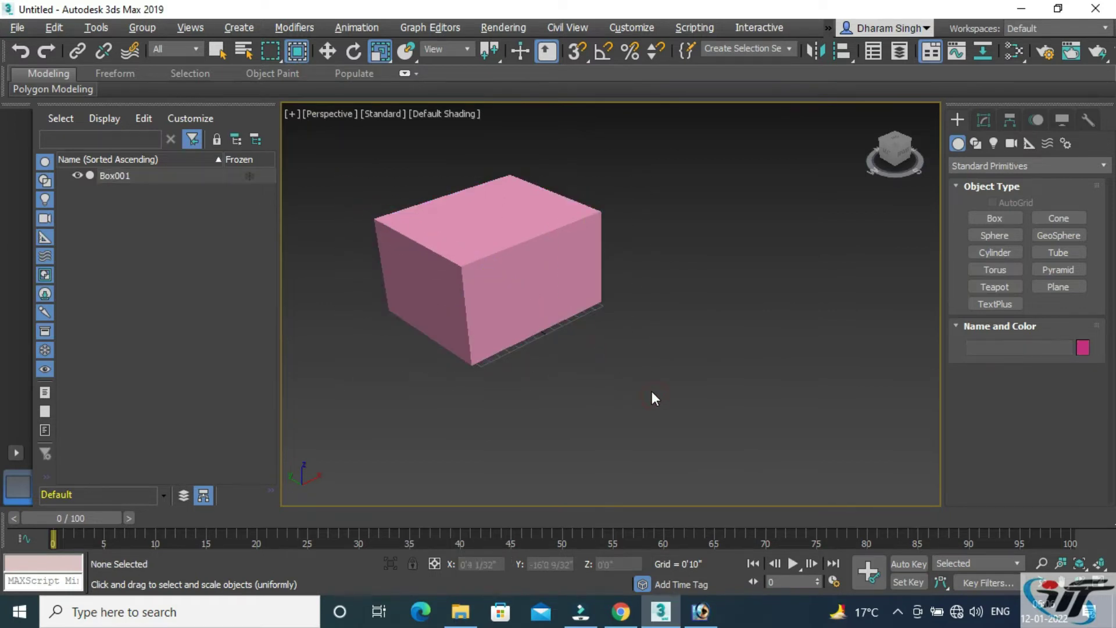
# Select the box with a rectangle and try moving it along Z and X, cancelling the move
pyautogui.press('q')
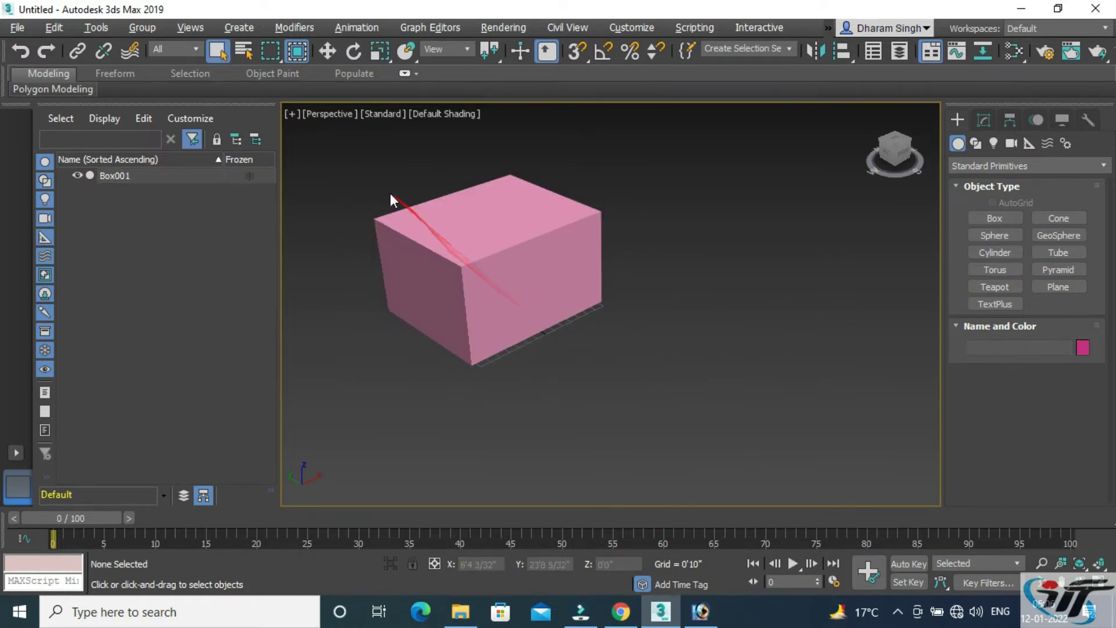
pyautogui.moveTo(344, 172); pyautogui.dragTo(677, 386)
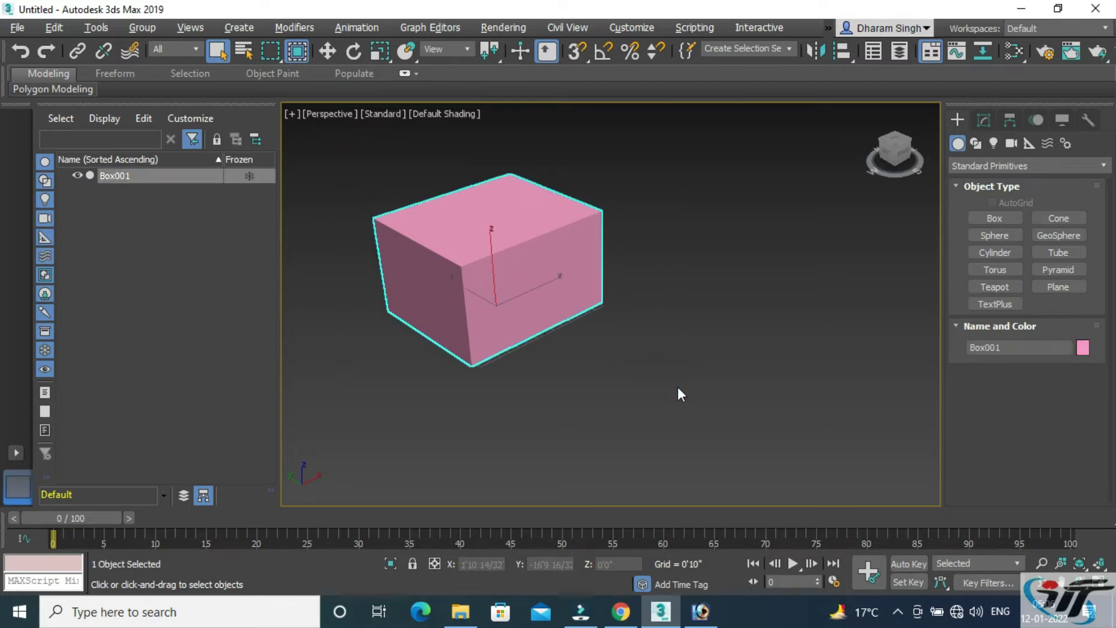
pyautogui.click(331, 51)
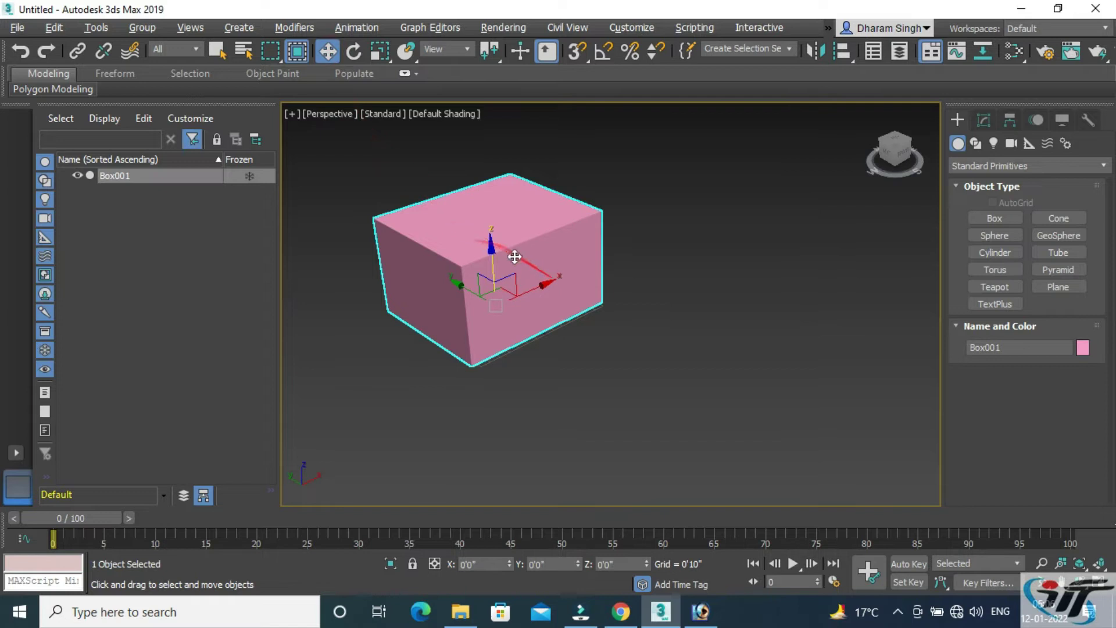
pyautogui.moveTo(491, 242)
pyautogui.mouseDown()
pyautogui.moveTo(483, 209)
pyautogui.moveTo(491, 229)
pyautogui.mouseUp()
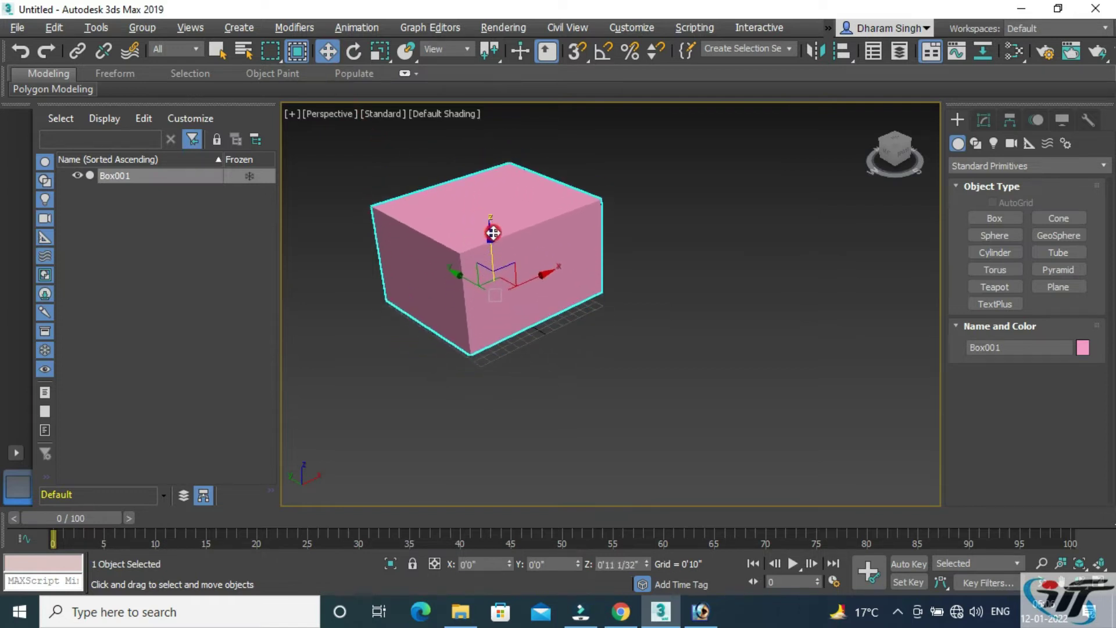
pyautogui.moveTo(548, 269); pyautogui.dragTo(535, 274)
pyautogui.rightClick(536, 275)
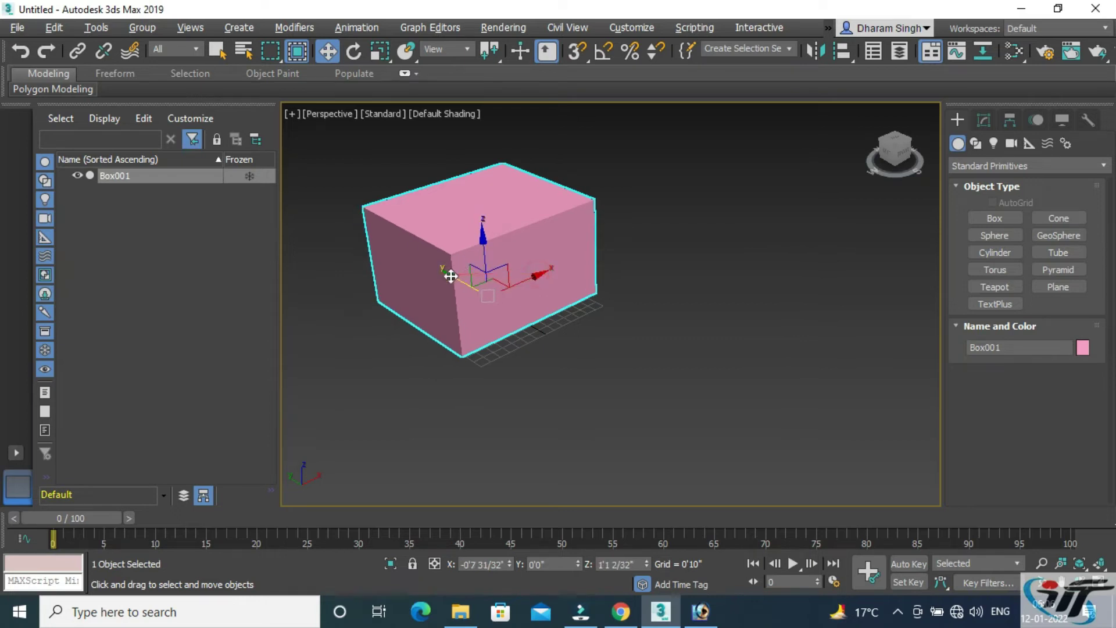
# Rotate the box about 53° around Z, then stretch it along Y, X and Z
pyautogui.click(354, 58)
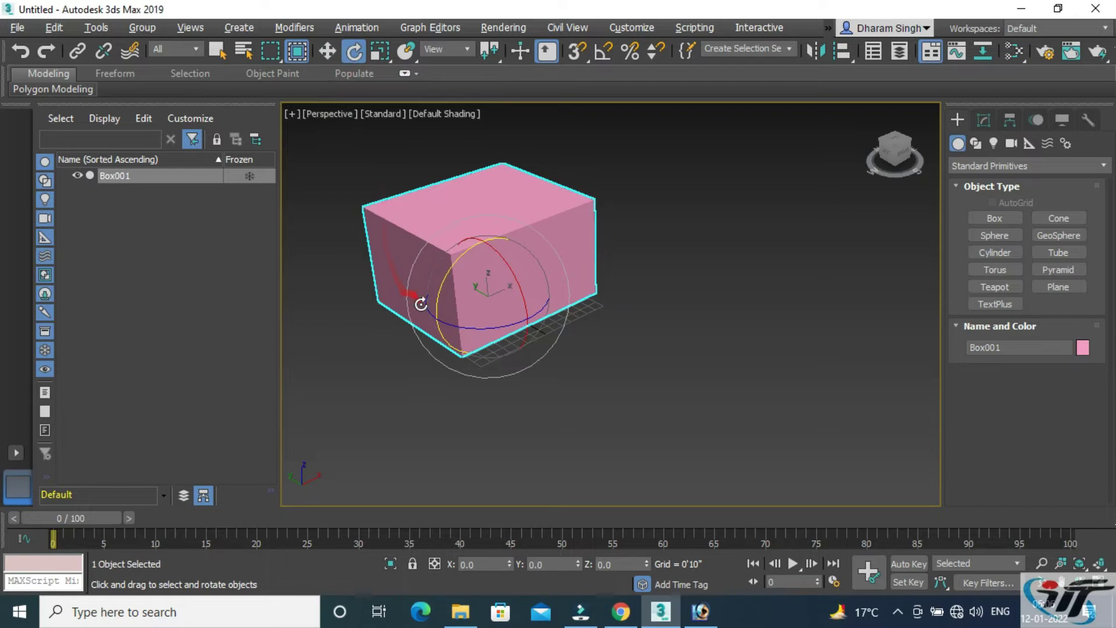
pyautogui.moveTo(429, 304); pyautogui.dragTo(625, 282)
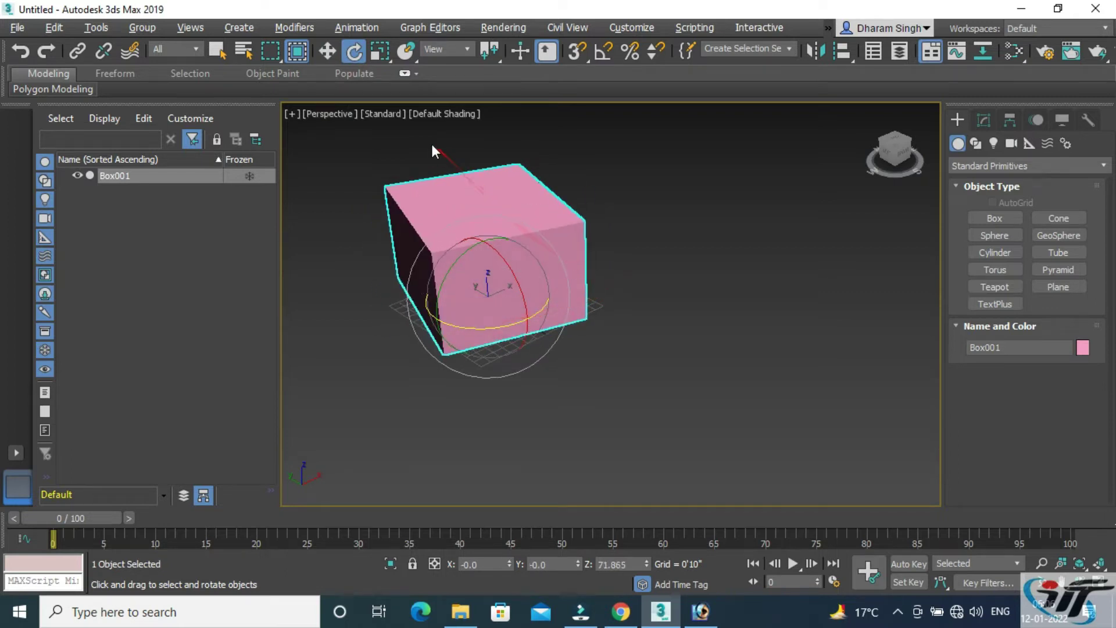
pyautogui.click(376, 51)
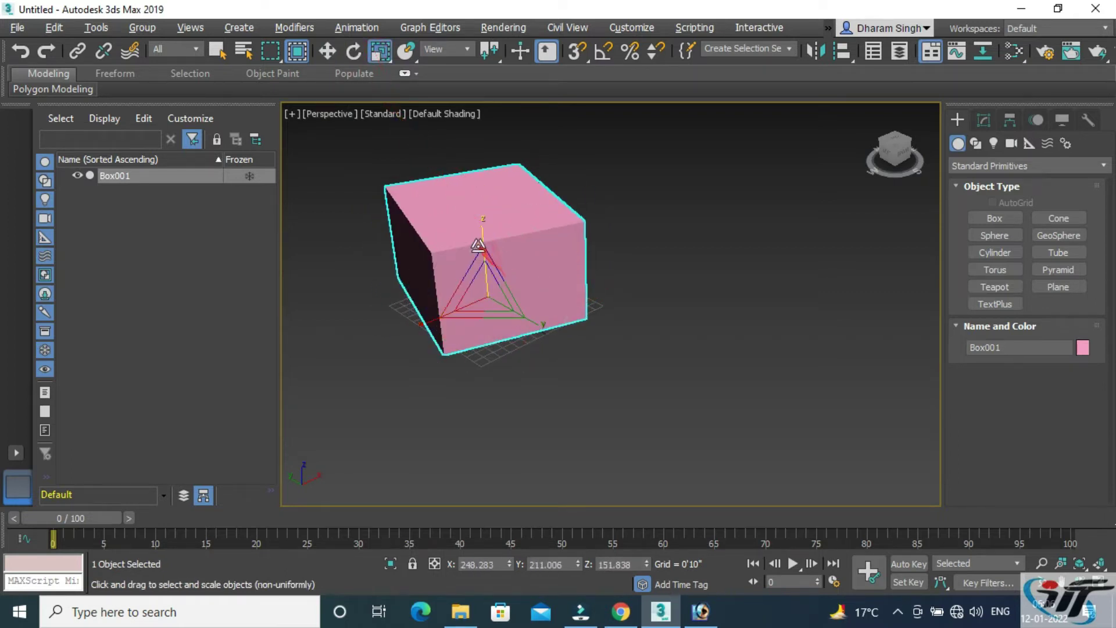
pyautogui.moveTo(538, 319); pyautogui.dragTo(580, 346)
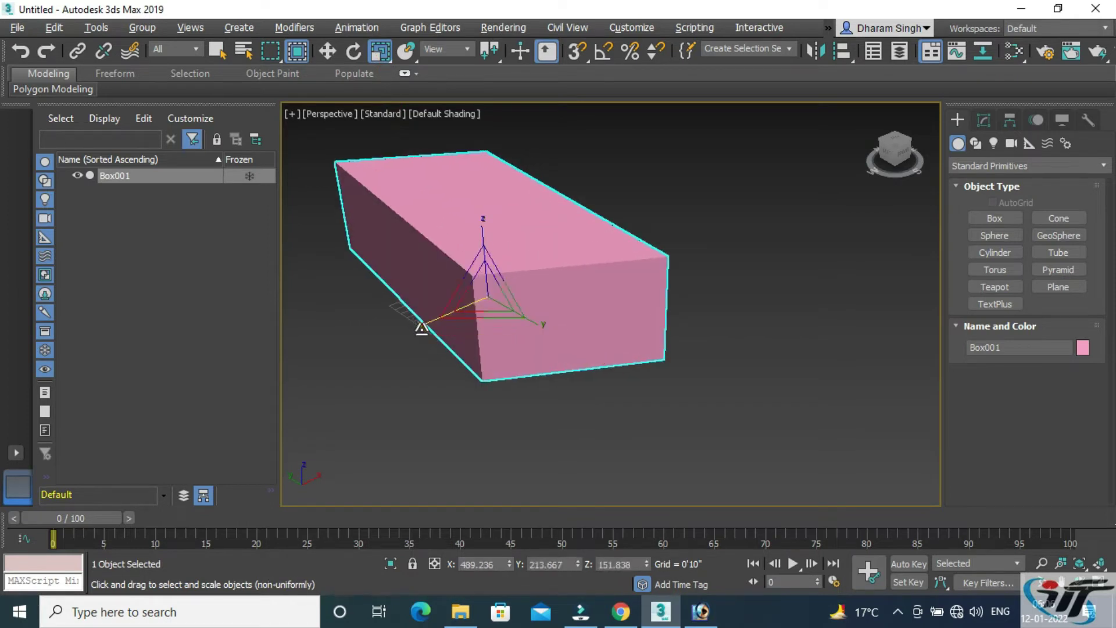
pyautogui.moveTo(418, 322); pyautogui.dragTo(386, 357)
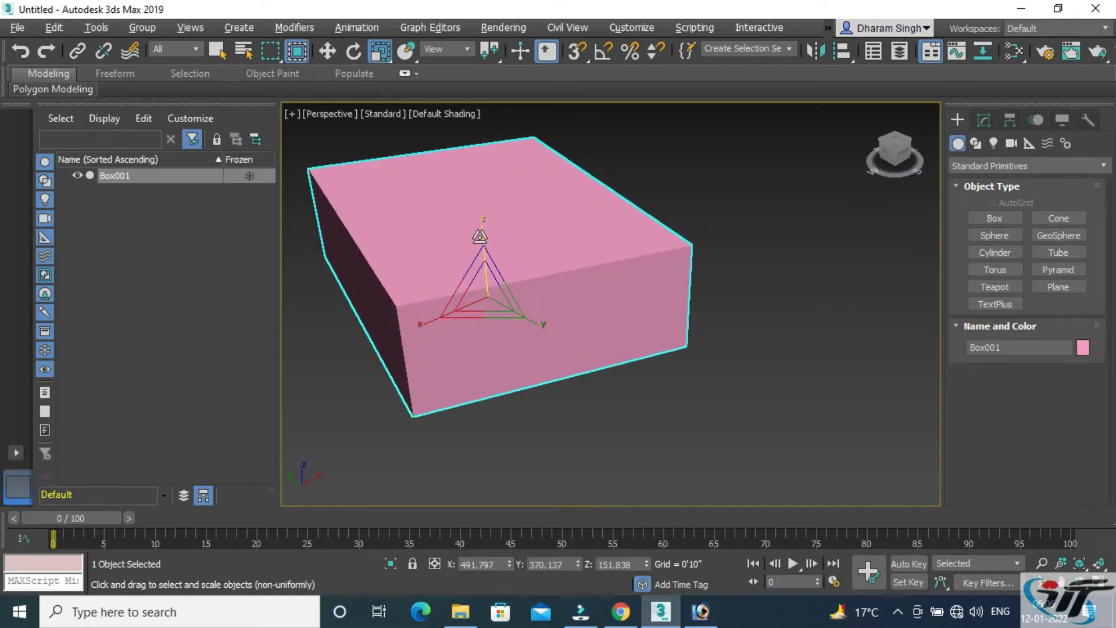
pyautogui.moveTo(483, 239); pyautogui.dragTo(477, 214)
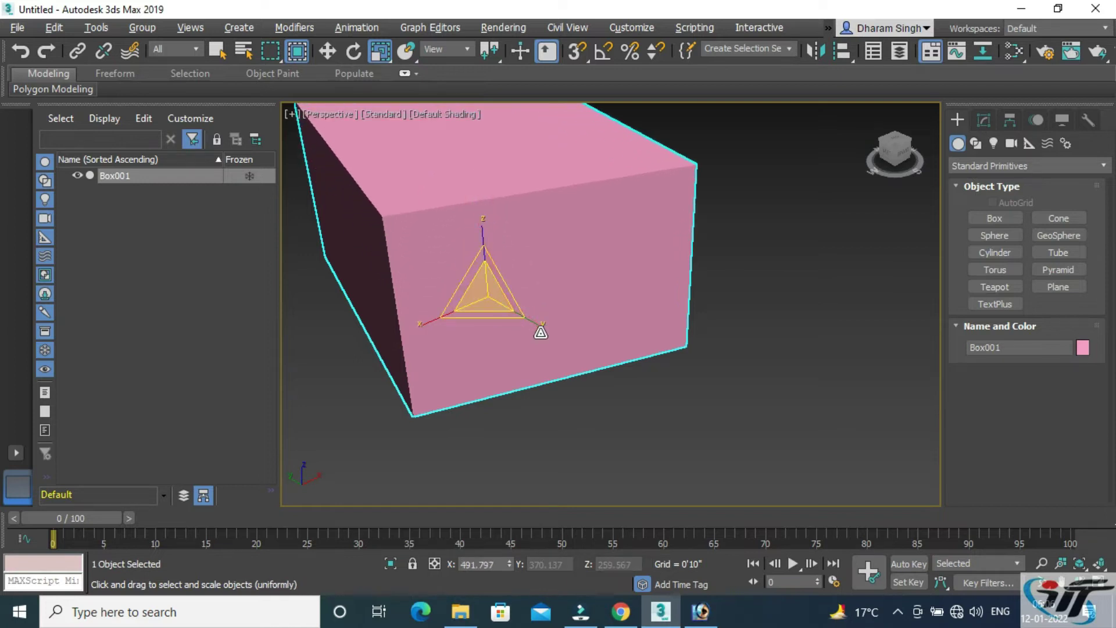
# Shrink the box uniformly, adjust the zoom, and deselect it
pyautogui.moveTo(547, 330); pyautogui.dragTo(558, 342)
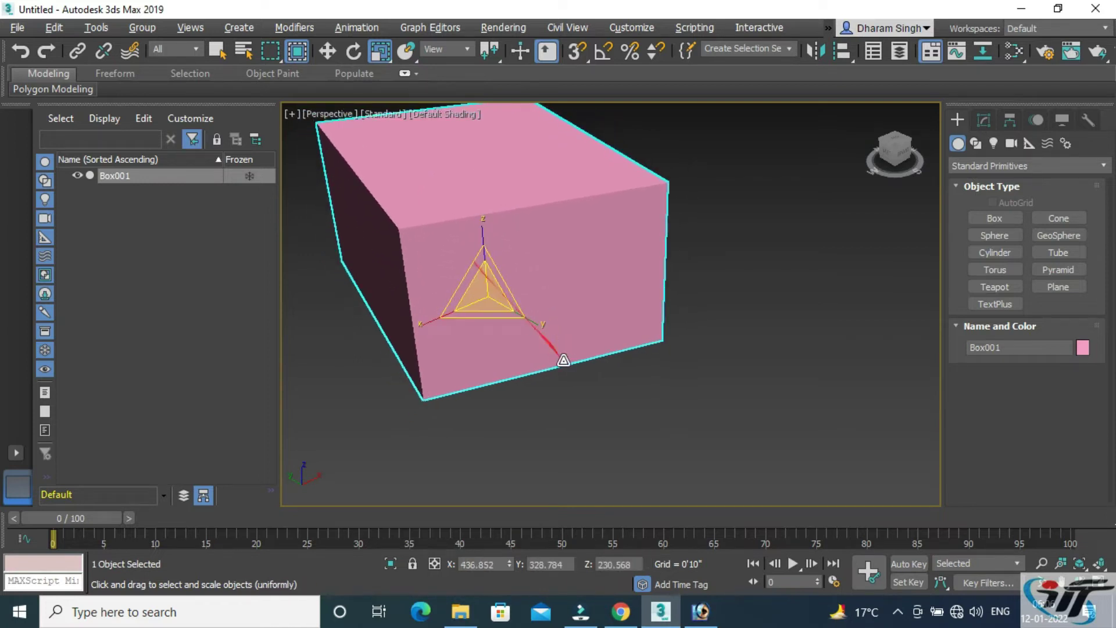
pyautogui.scroll(-3, 591, 392)
pyautogui.scroll(-2, 591, 389)
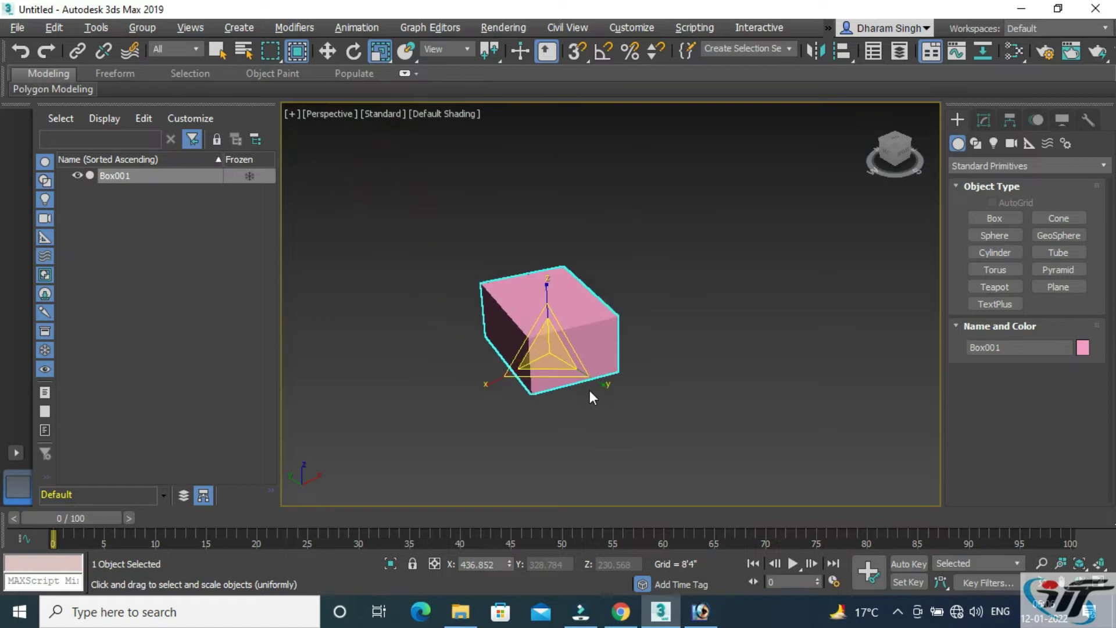
pyautogui.scroll(1, 550, 308)
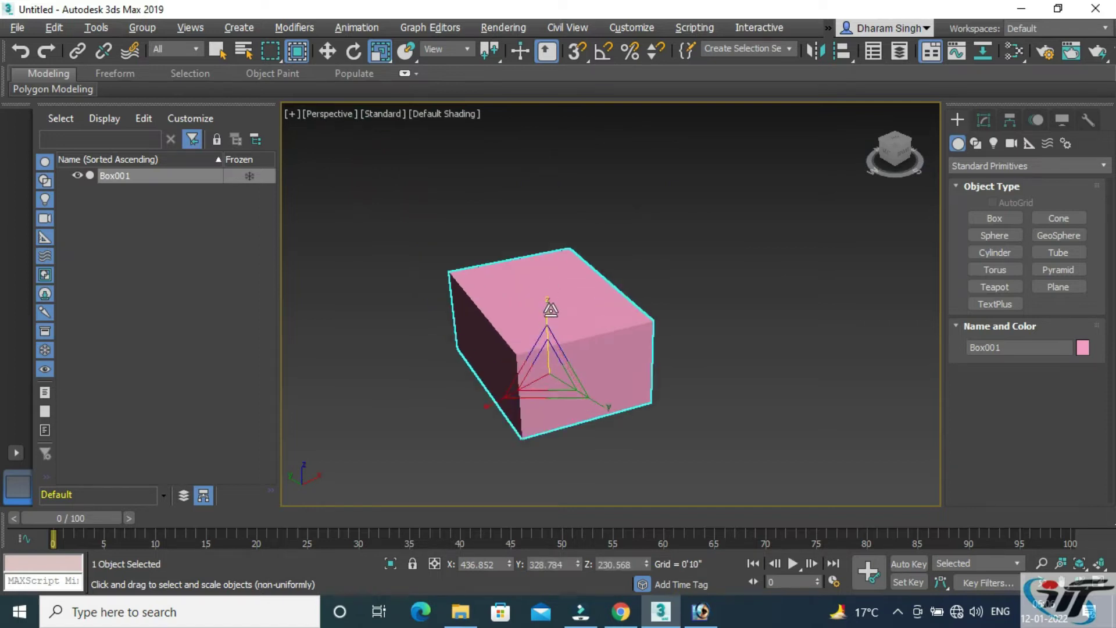
pyautogui.click(680, 278)
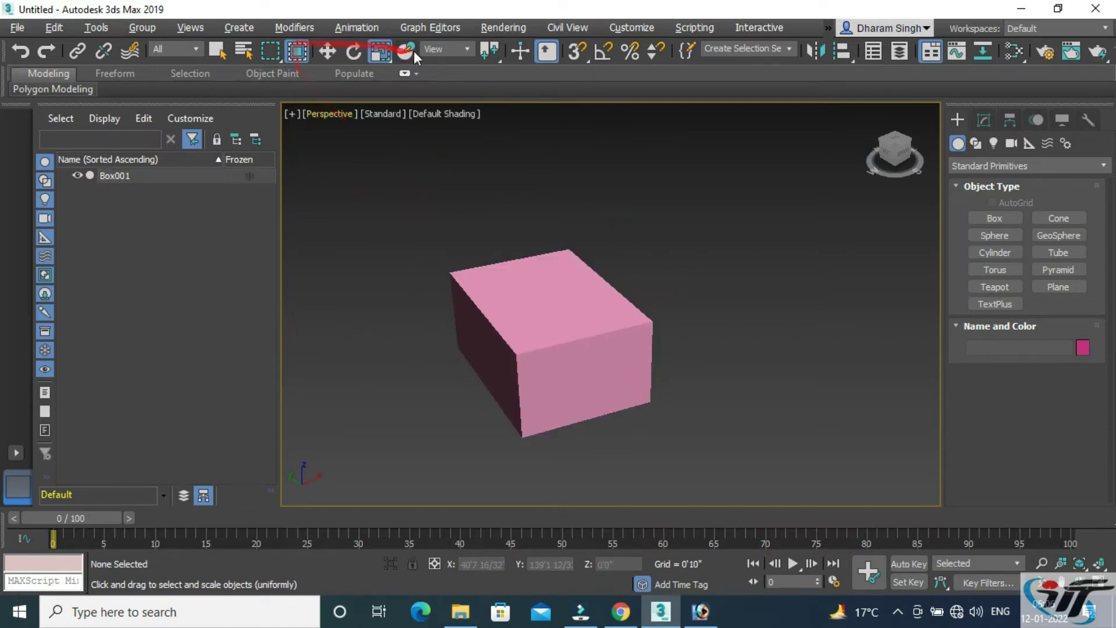
# Reselect the box and return to plain object selection
pyautogui.click(518, 54)
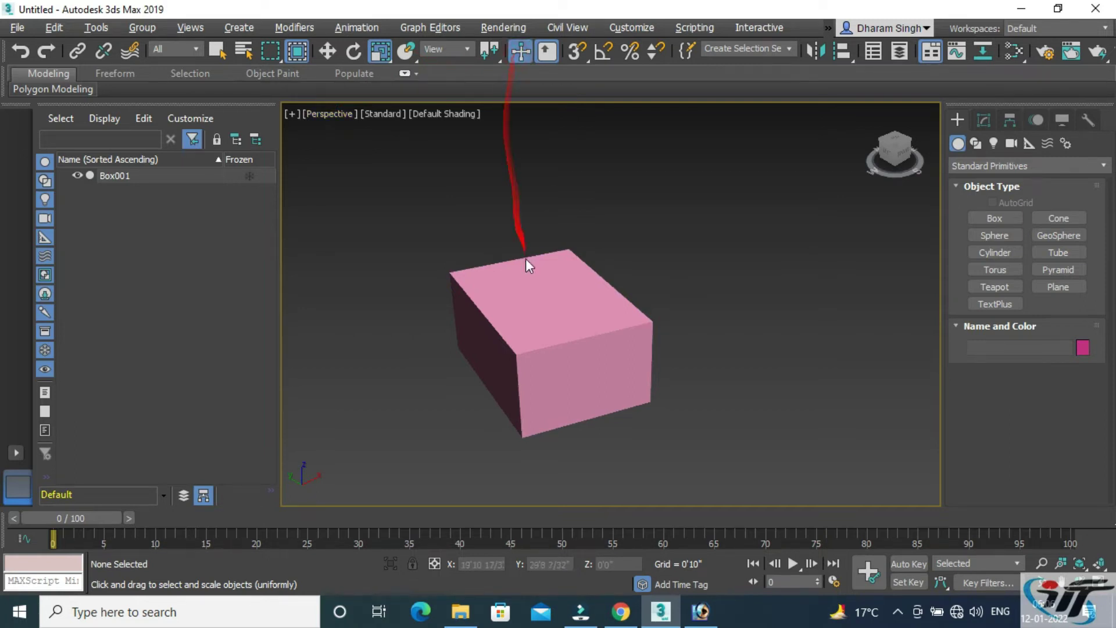
pyautogui.click(527, 265)
pyautogui.moveTo(464, 65); pyautogui.dragTo(389, 149)
pyautogui.press('q')
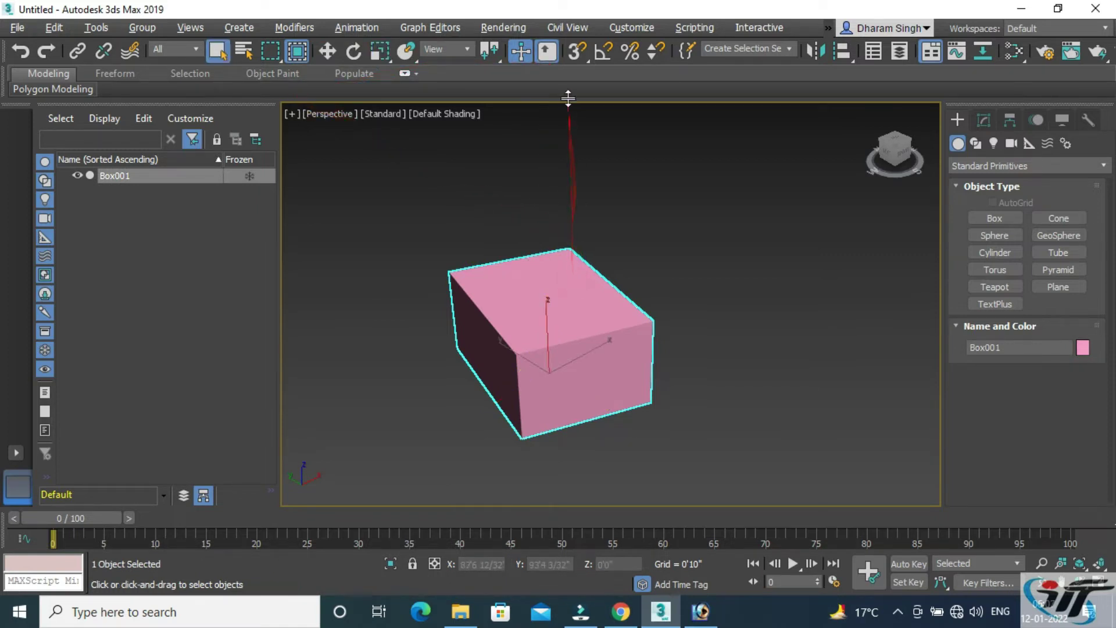
# Turn on Snaps Toggle and review Grid and Snap Settings, with only Grid Points checked
pyautogui.click(575, 54)
pyautogui.rightClick(575, 54)
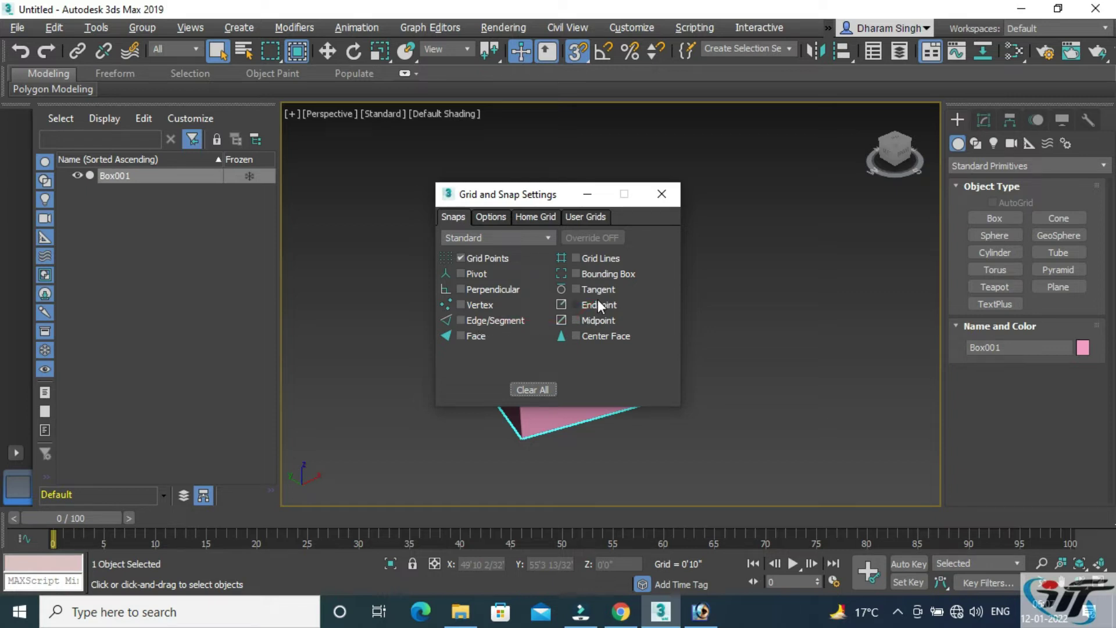
pyautogui.click(664, 197)
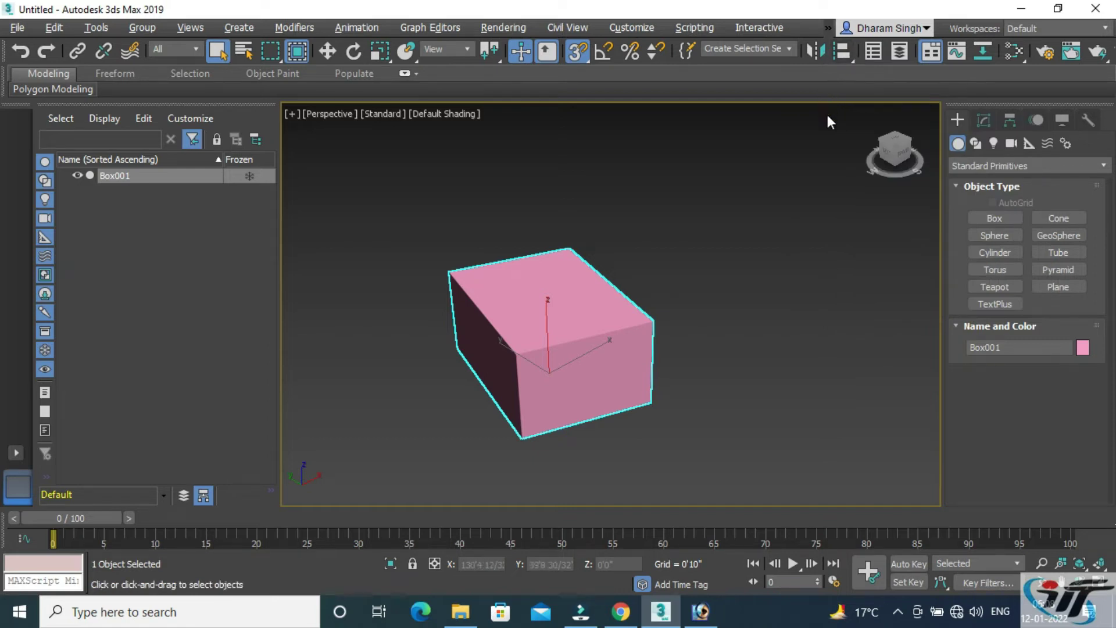
# Select the pink box Box001 and delete it
pyautogui.moveTo(807, 256); pyautogui.dragTo(1113, 212)
pyautogui.moveTo(1034, 170); pyautogui.dragTo(1027, 239)
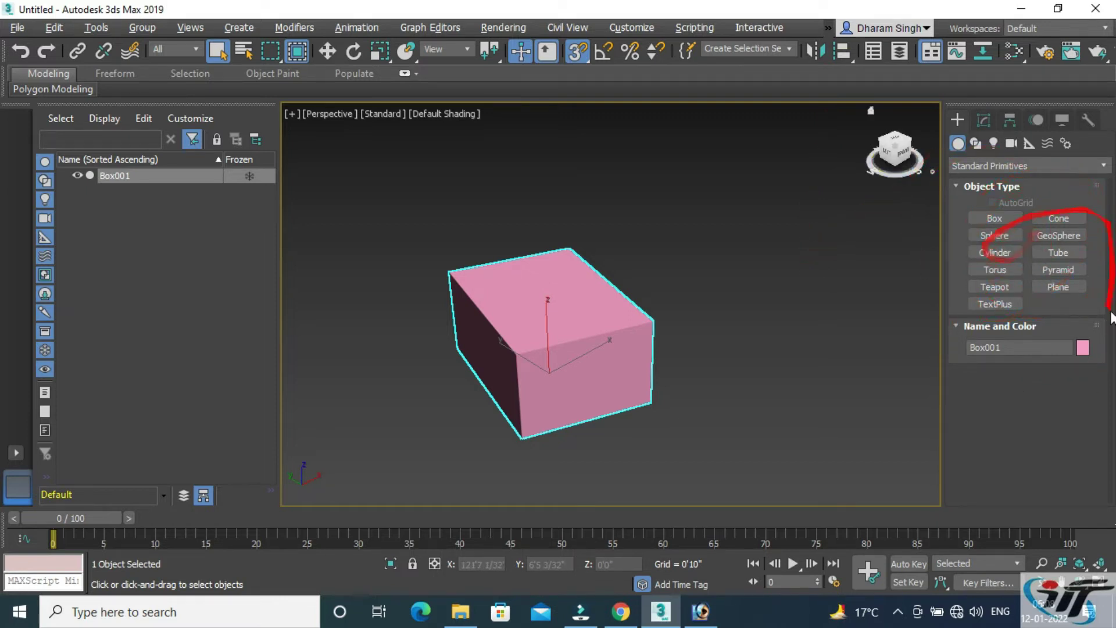
pyautogui.moveTo(992, 234); pyautogui.dragTo(576, 381)
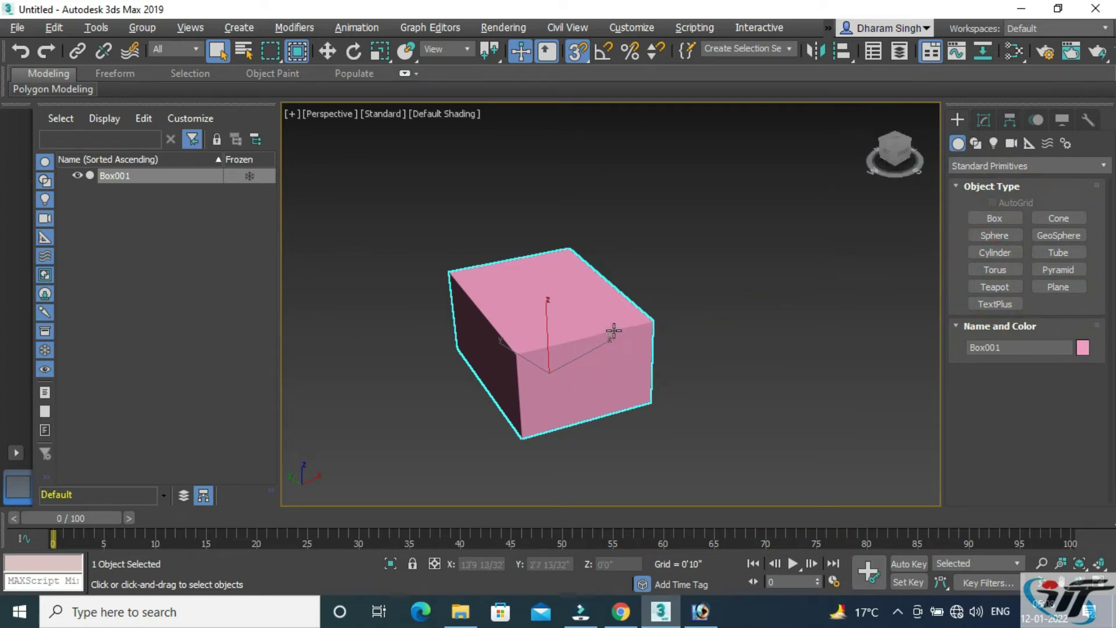
pyautogui.moveTo(624, 314); pyautogui.dragTo(719, 283)
pyautogui.click(720, 283)
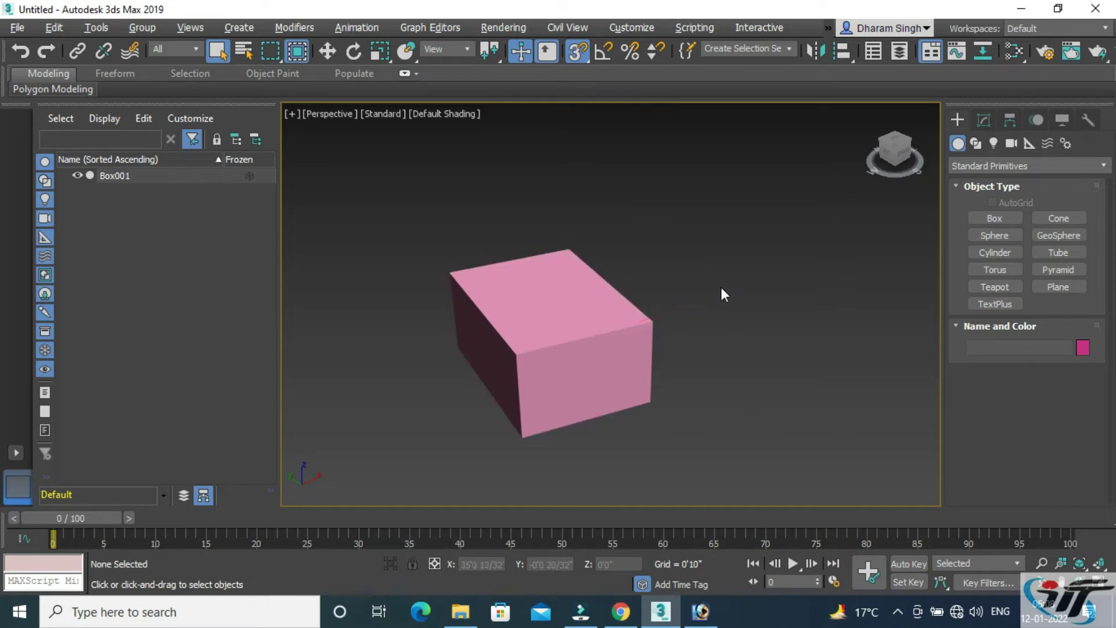
pyautogui.moveTo(880, 276); pyautogui.dragTo(665, 328)
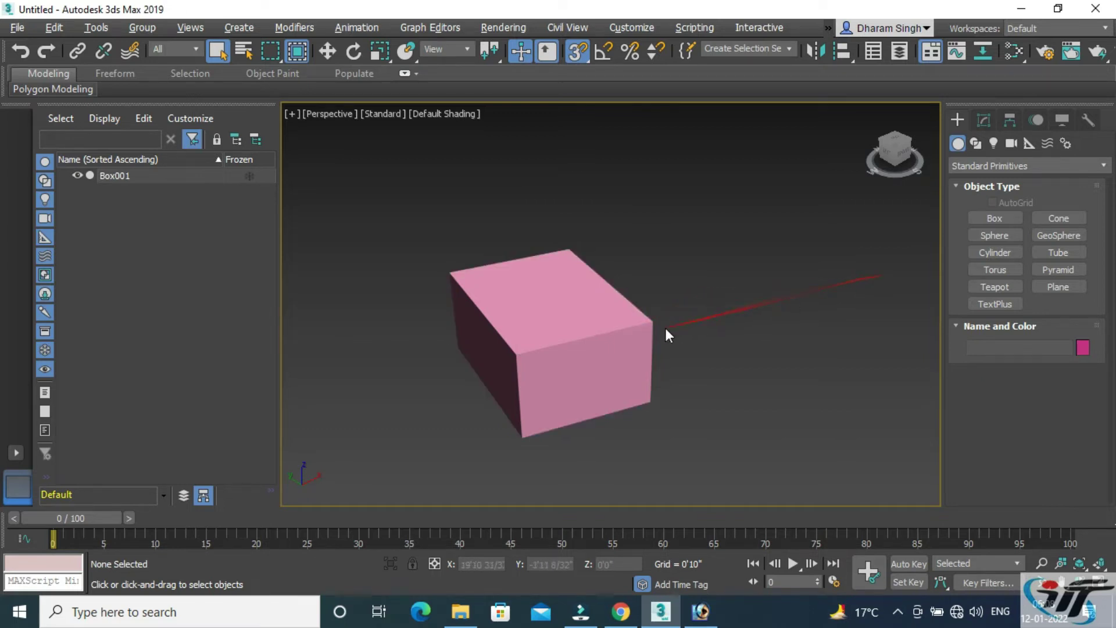
pyautogui.click(605, 325)
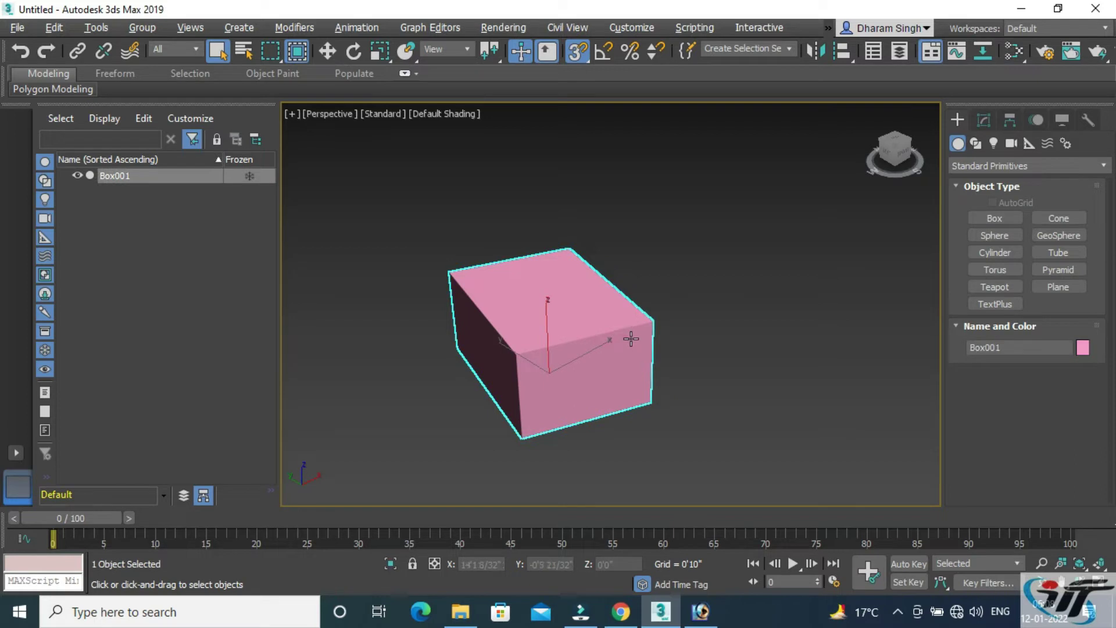
pyautogui.press('Delete')
# With grid snapping off, draw a green cone whose flat top is narrower than its base
pyautogui.moveTo(630, 336); pyautogui.dragTo(841, 257)
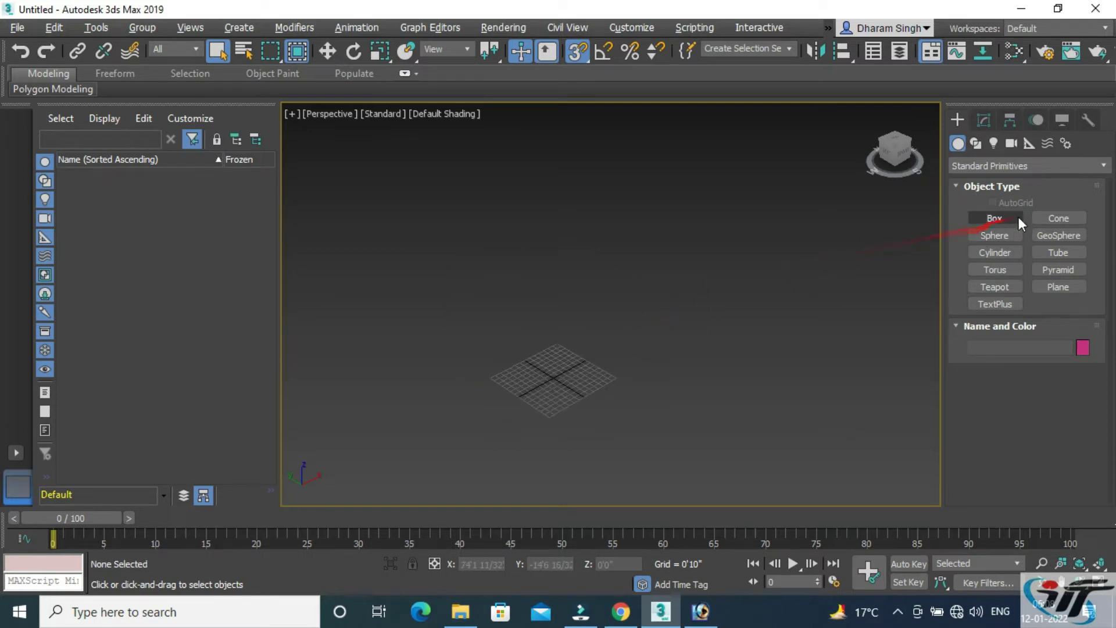
pyautogui.click(1048, 216)
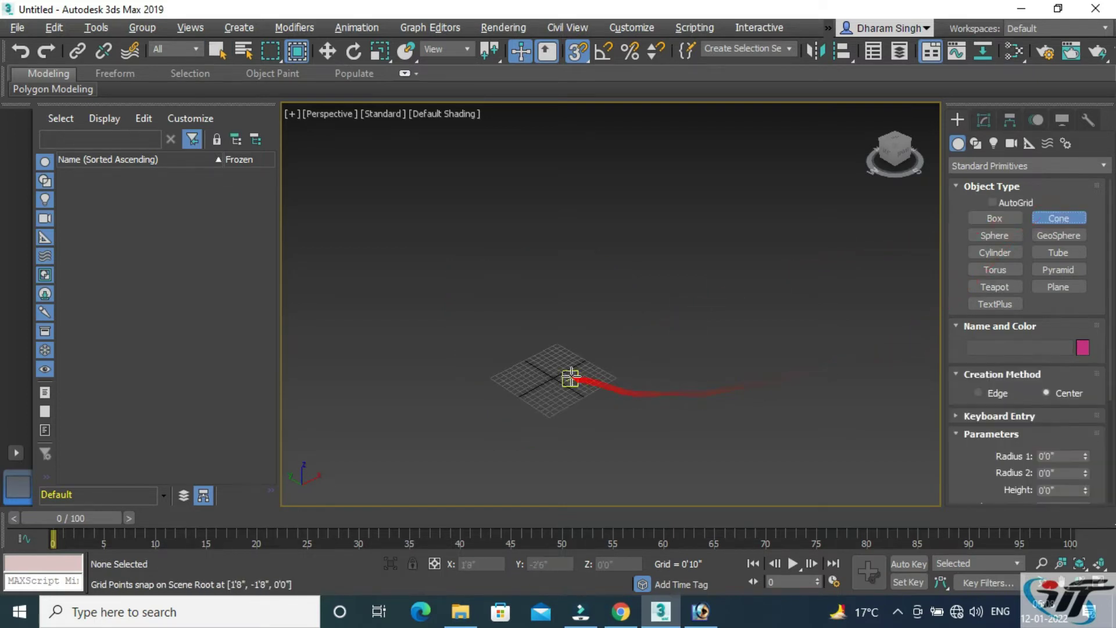
pyautogui.scroll(5, 543, 372)
pyautogui.moveTo(613, 409); pyautogui.dragTo(616, 285, button='middle')
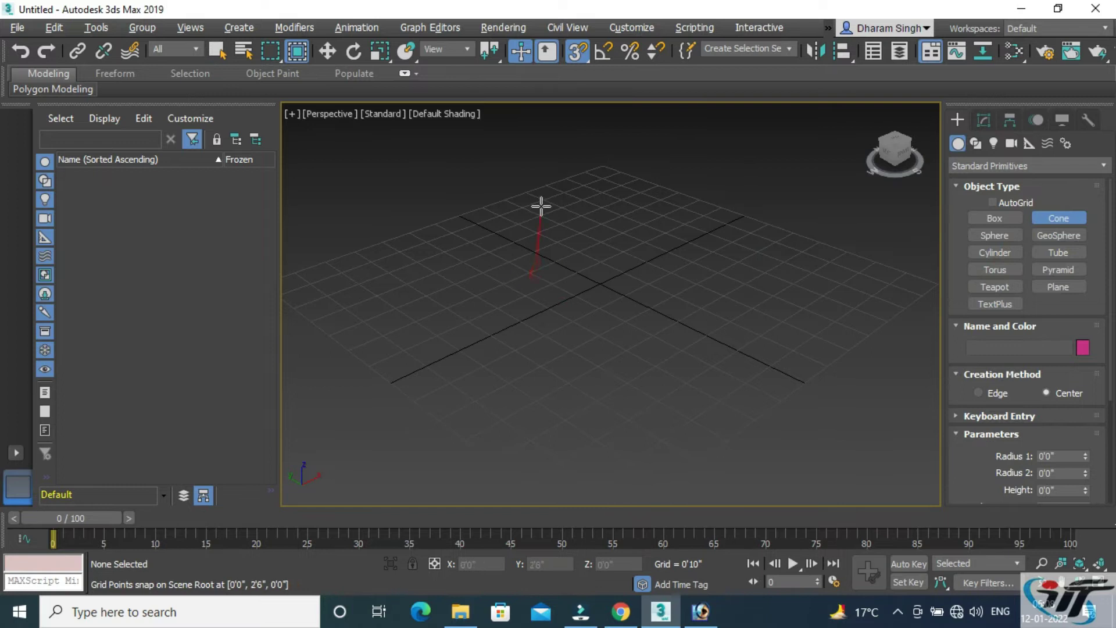
pyautogui.click(576, 52)
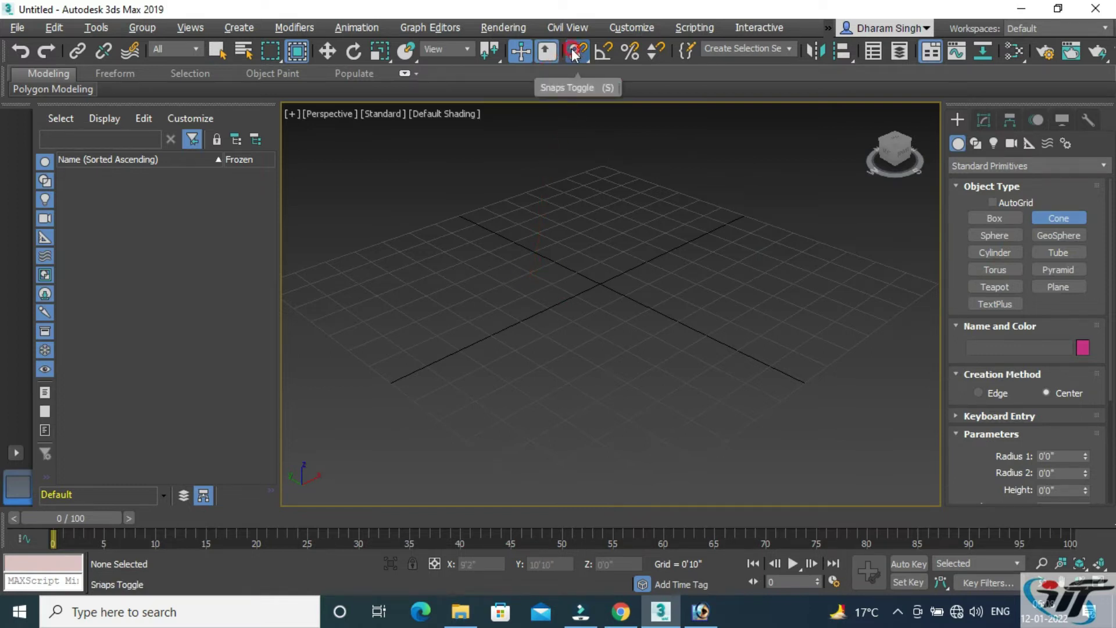
pyautogui.moveTo(543, 283); pyautogui.dragTo(624, 311)
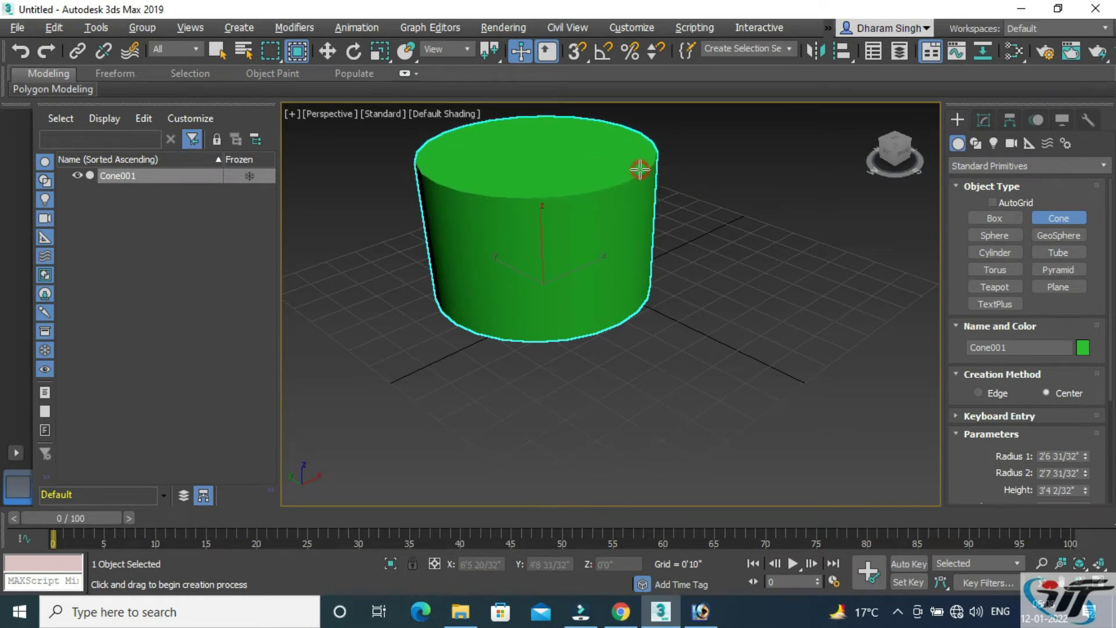
pyautogui.click(847, 310)
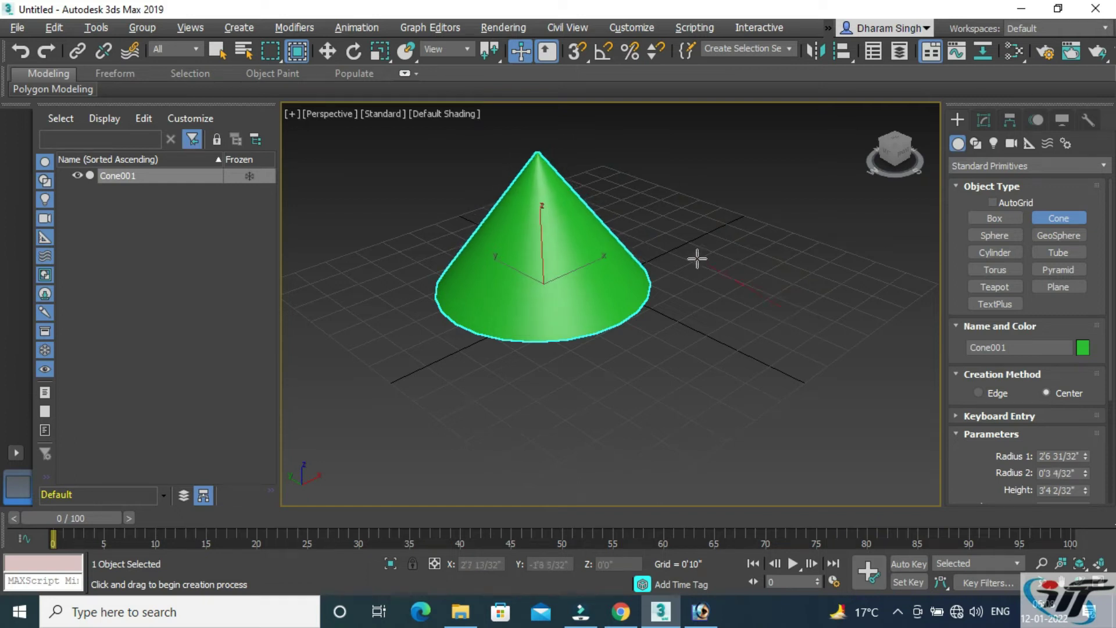
pyautogui.click(536, 198)
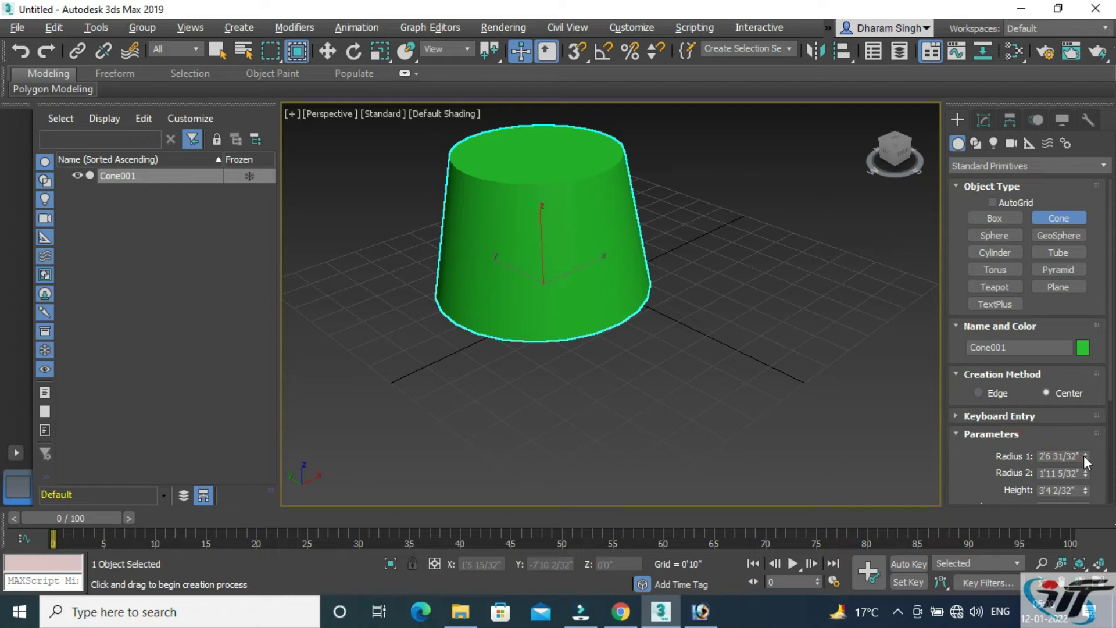
pyautogui.moveTo(1084, 455); pyautogui.dragTo(1081, 463)
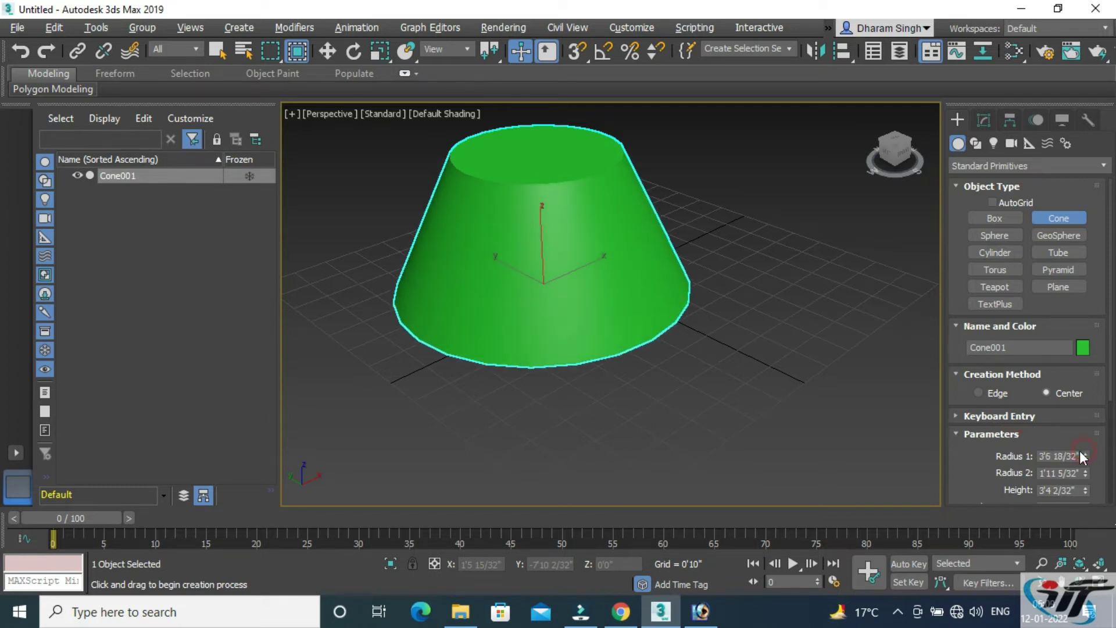
pyautogui.moveTo(1071, 456); pyautogui.dragTo(980, 459)
# Set the cone's Radius 1 to 2'0" and Radius 2 to 1'0"
pyautogui.write('2')
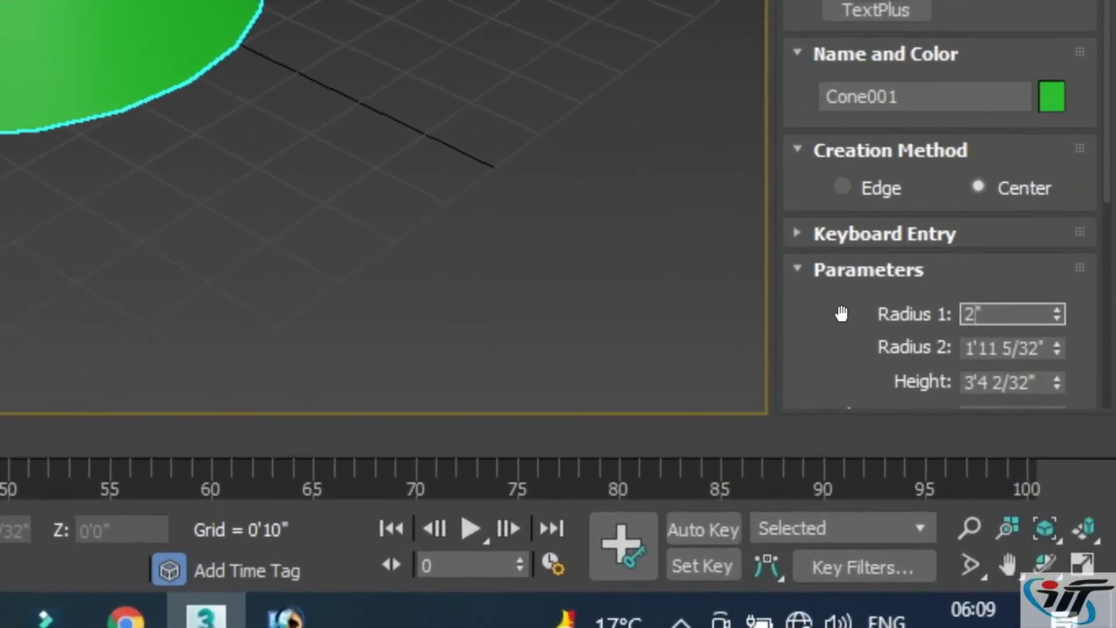
pyautogui.click(929, 319)
pyautogui.click(846, 314)
pyautogui.write('2')
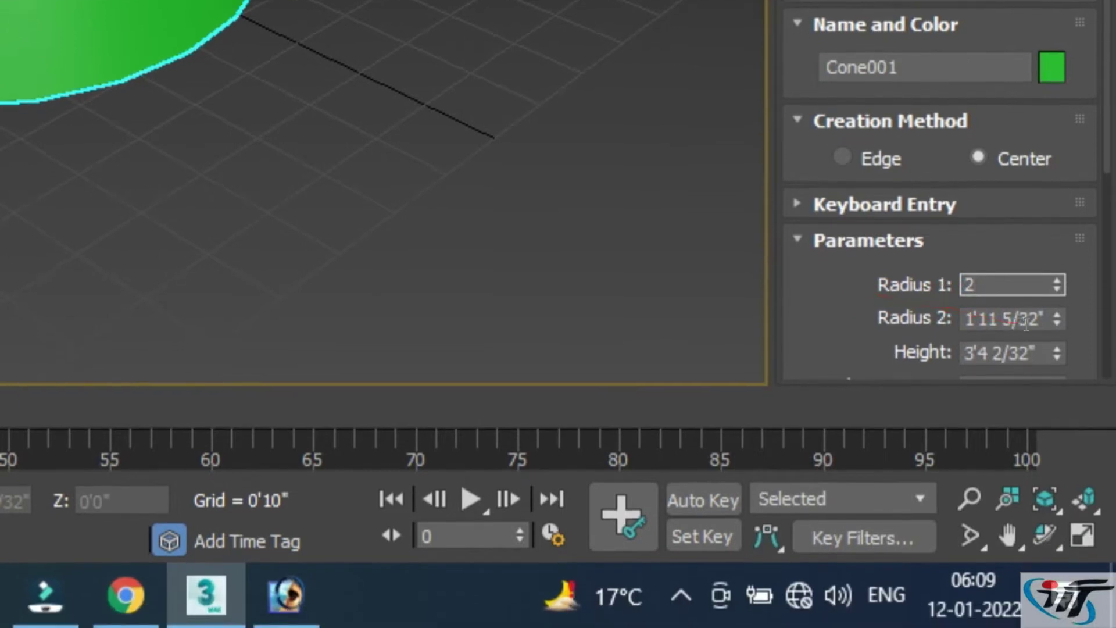
pyautogui.click(1041, 319)
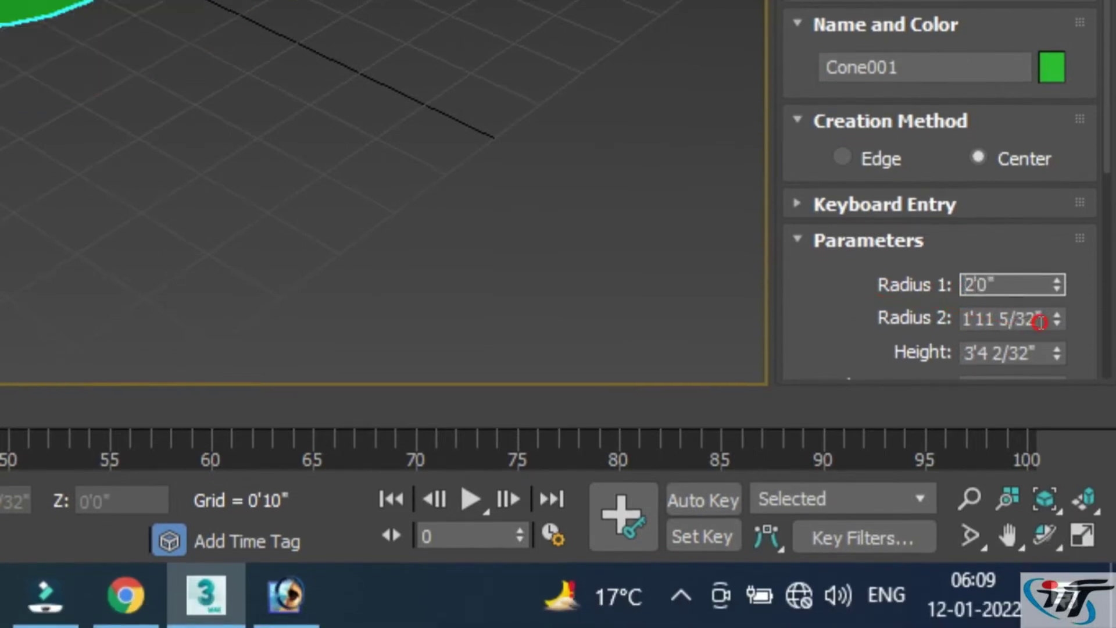
pyautogui.click(905, 317)
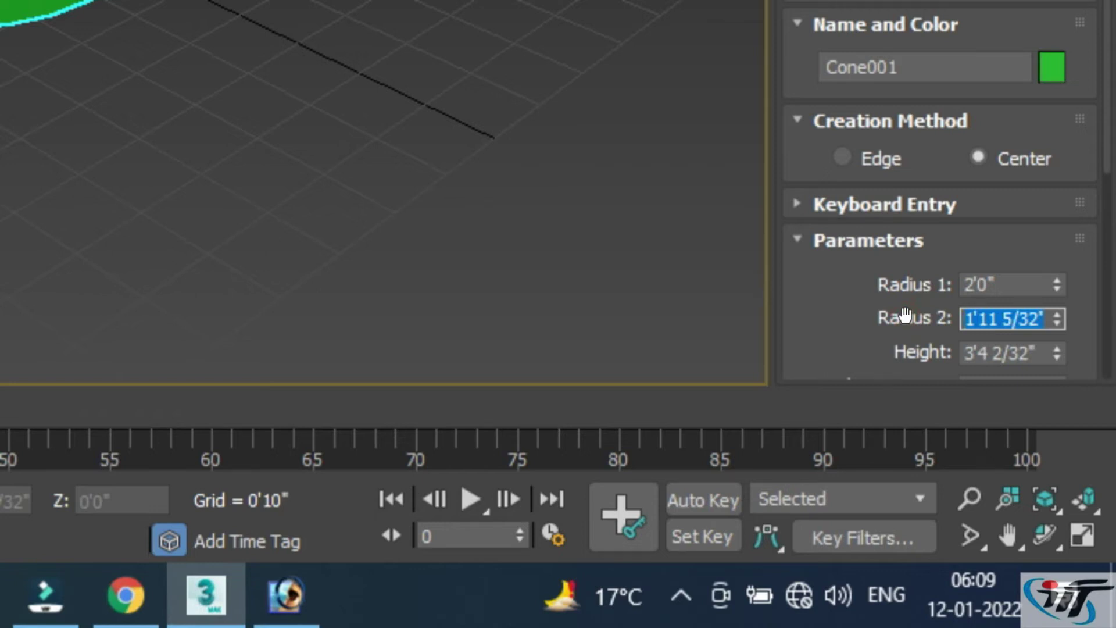
pyautogui.write('4')
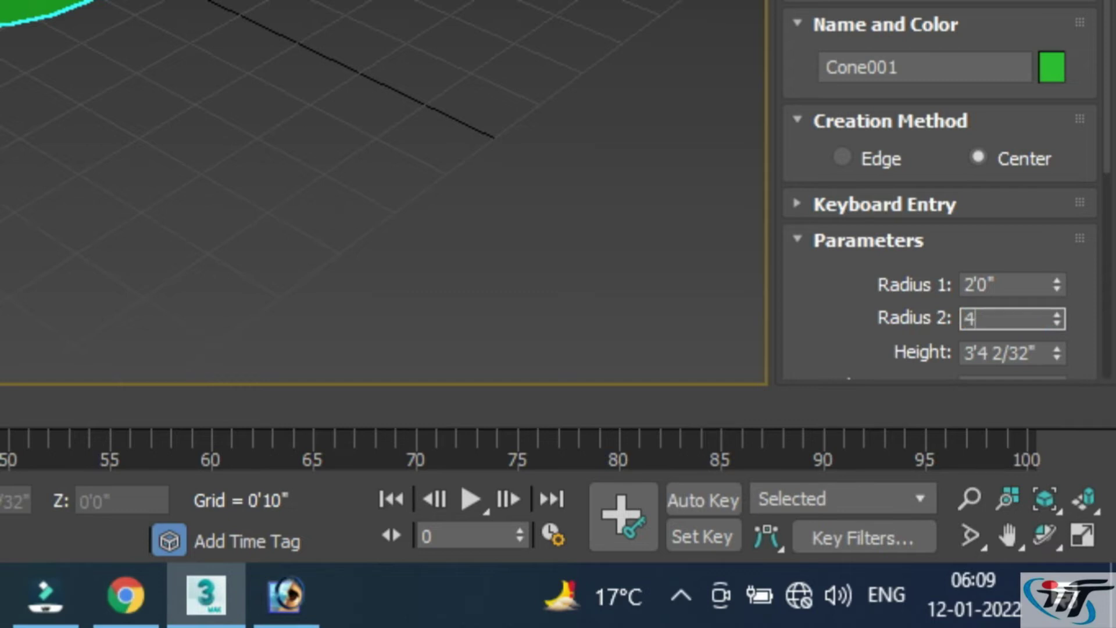
pyautogui.press('Return')
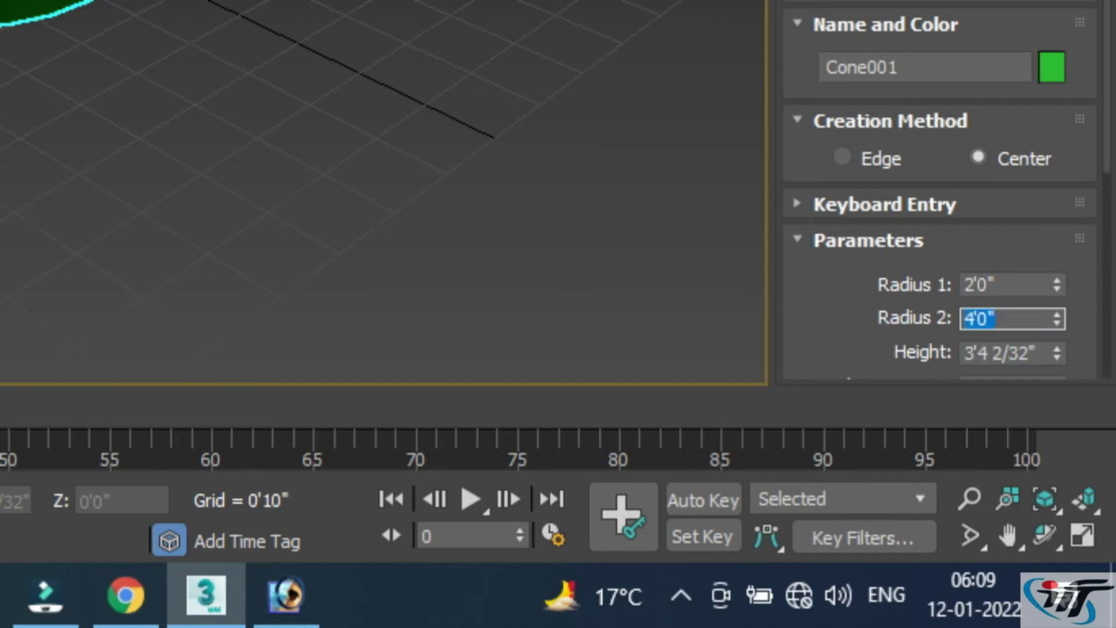
pyautogui.click(901, 320)
pyautogui.write('1')
pyautogui.press('Return')
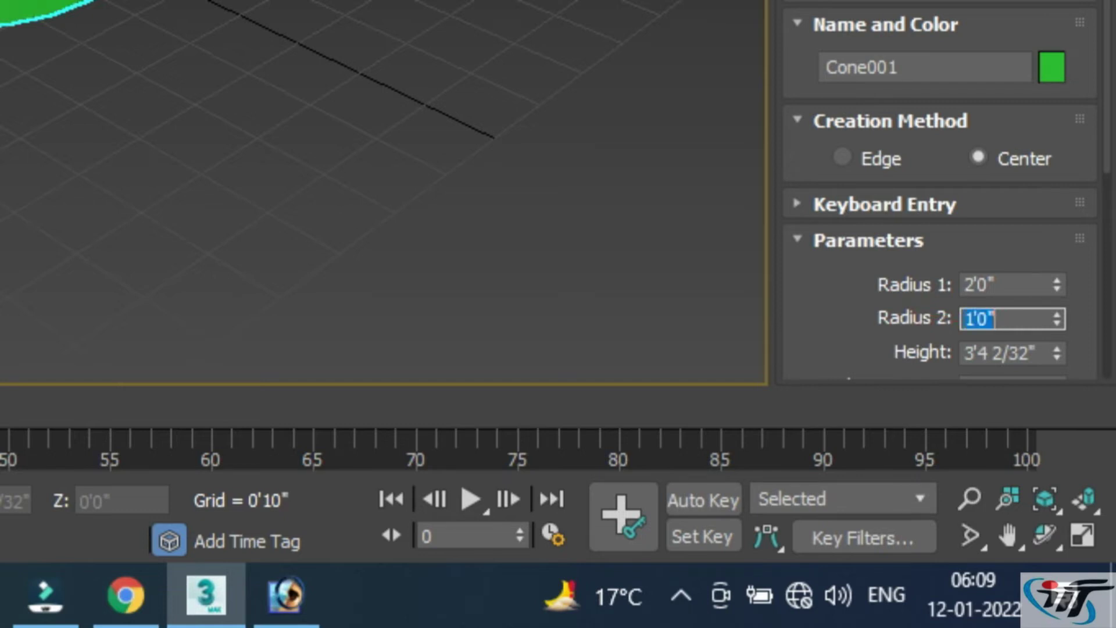
# Set the cone's Height to 7'0" and deselect it
pyautogui.click(1023, 354)
pyautogui.moveTo(1034, 359); pyautogui.dragTo(862, 352)
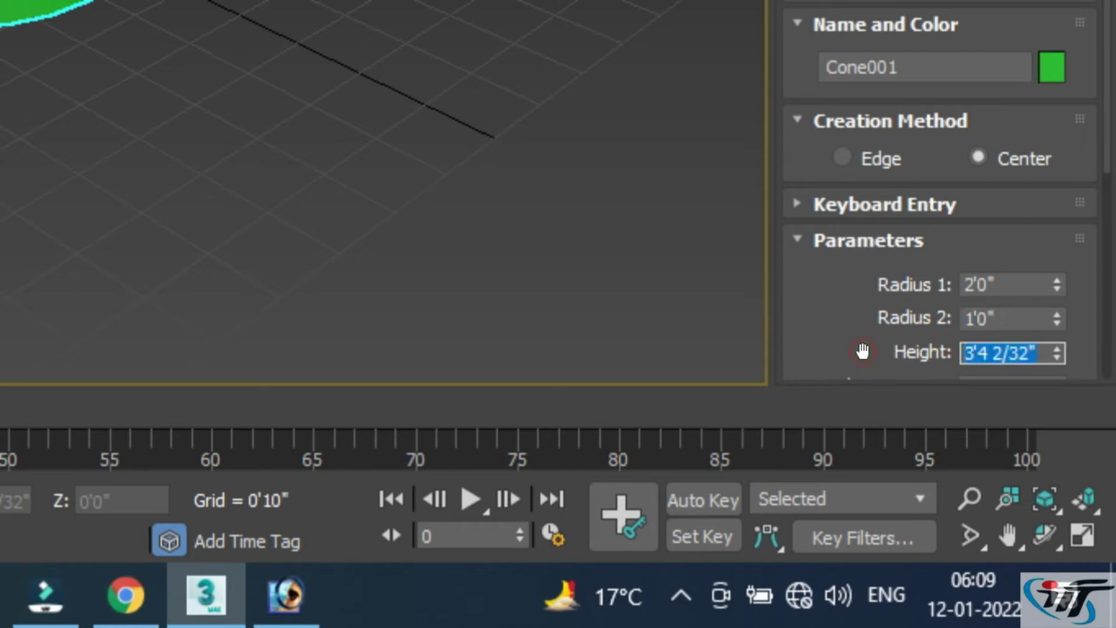
pyautogui.write('7')
pyautogui.press('Return')
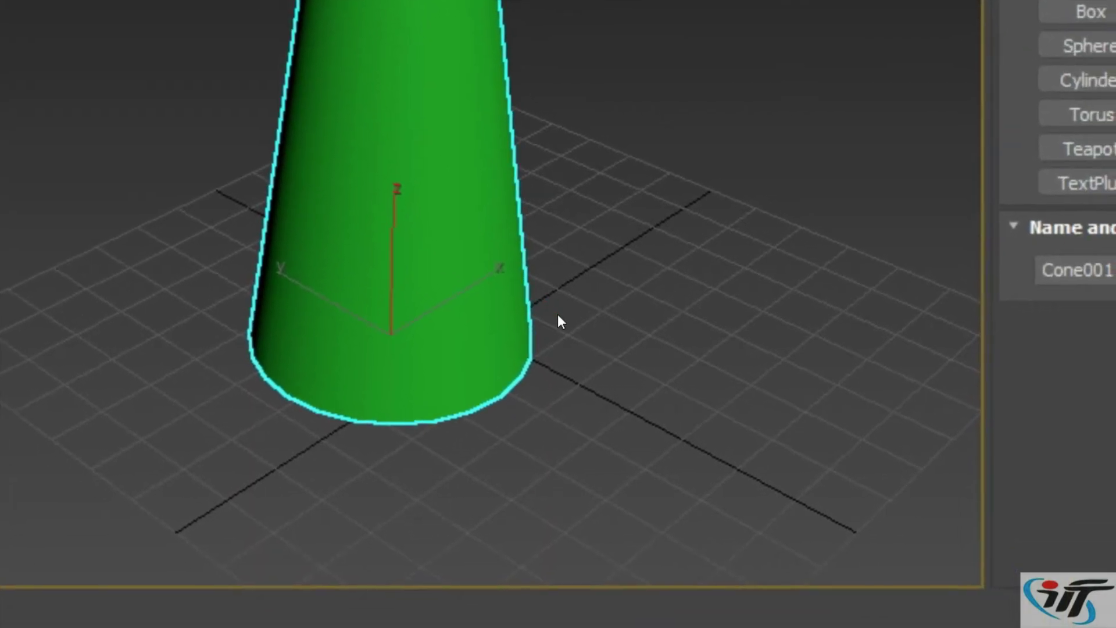
pyautogui.click(558, 317)
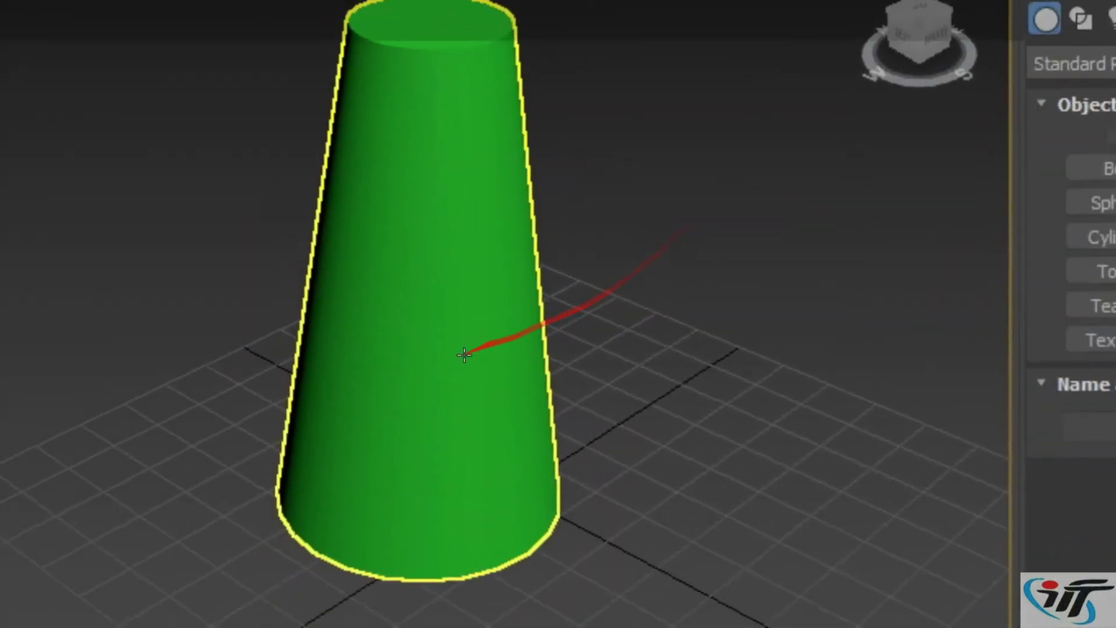
# Delete the green cone and draw a magenta sphere at the grid centre
pyautogui.click(557, 314)
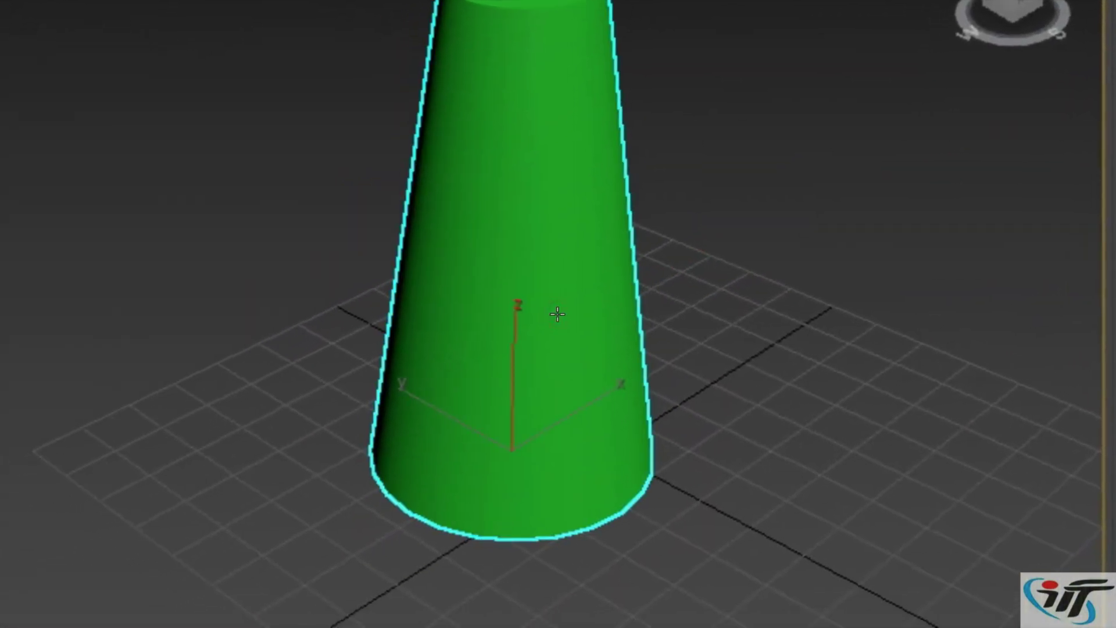
pyautogui.press('Delete')
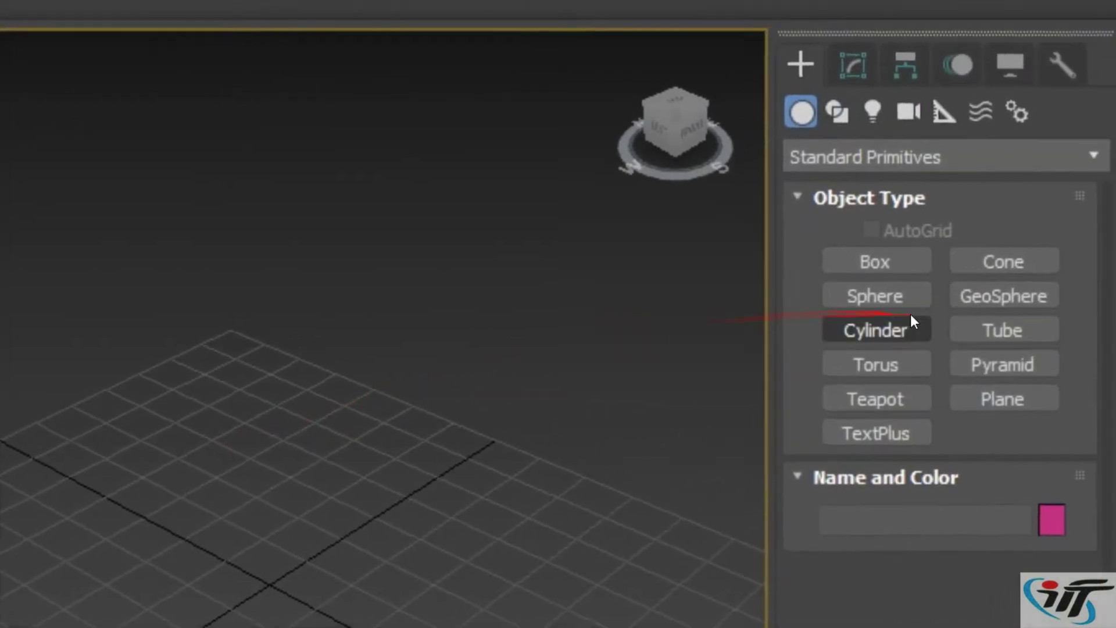
pyautogui.click(873, 287)
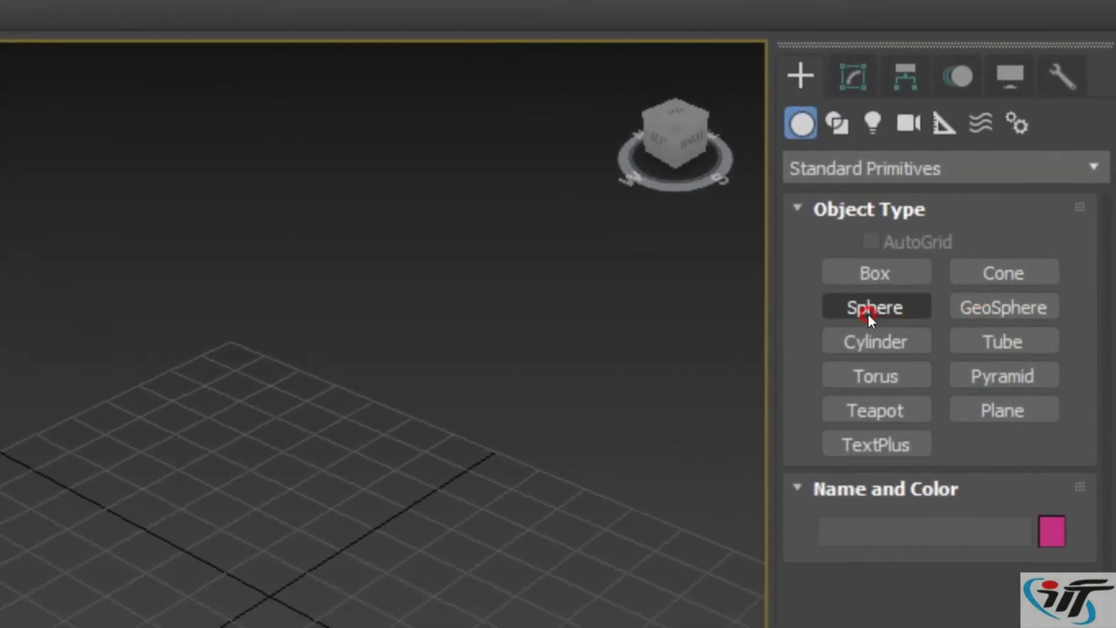
pyautogui.scroll(-2, 569, 323)
pyautogui.scroll(-2, 568, 323)
pyautogui.scroll(-4, 564, 320)
pyautogui.scroll(-2, 558, 315)
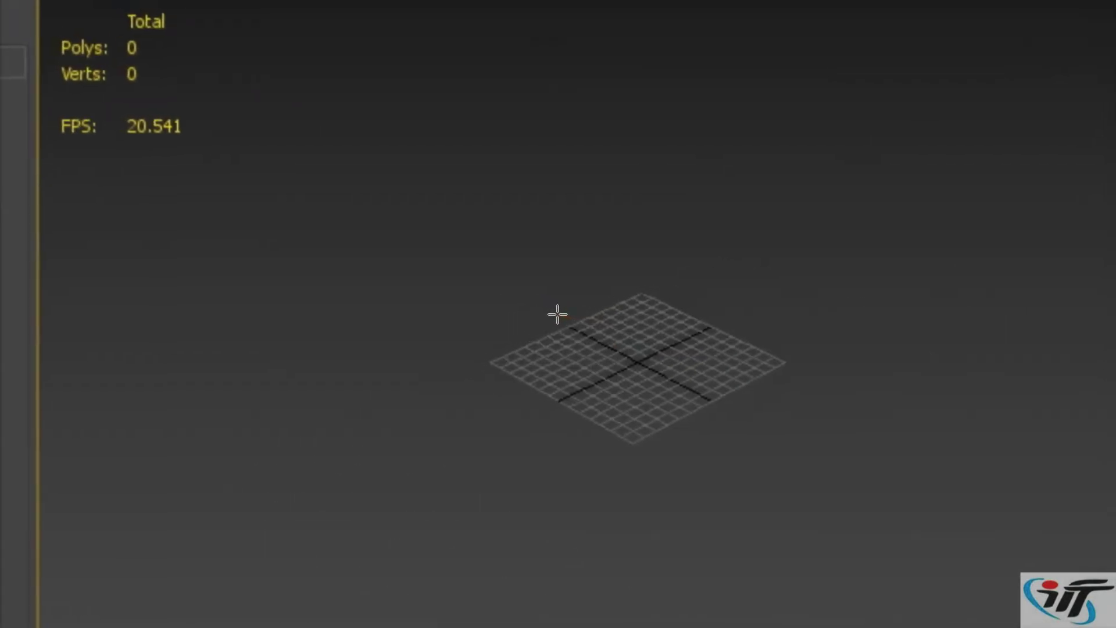
pyautogui.scroll(4, 558, 317)
pyautogui.scroll(2, 555, 311)
pyautogui.scroll(1, 558, 315)
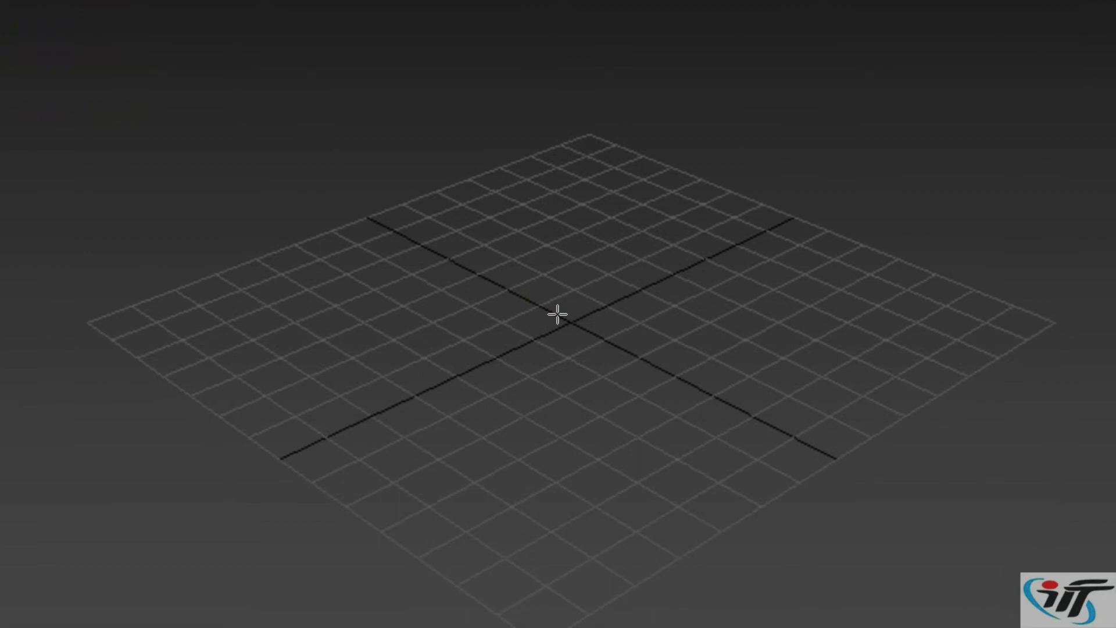
pyautogui.moveTo(557, 315); pyautogui.dragTo(557, 314)
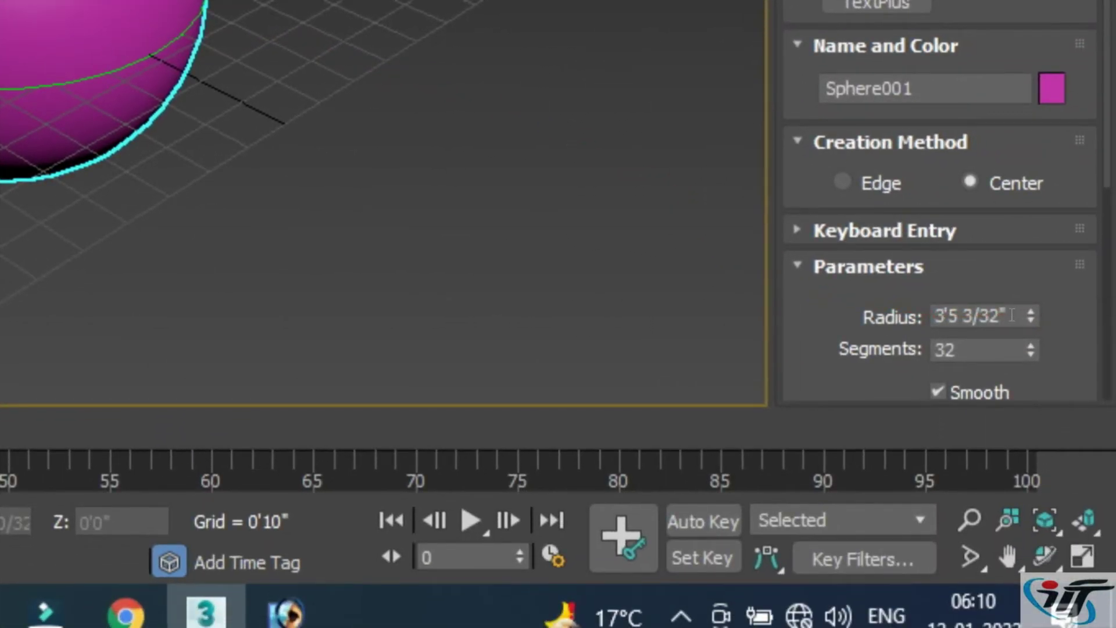
# Give the sphere a 5'0" radius and 50 segments, with Smooth left off
pyautogui.moveTo(1012, 315); pyautogui.dragTo(729, 314)
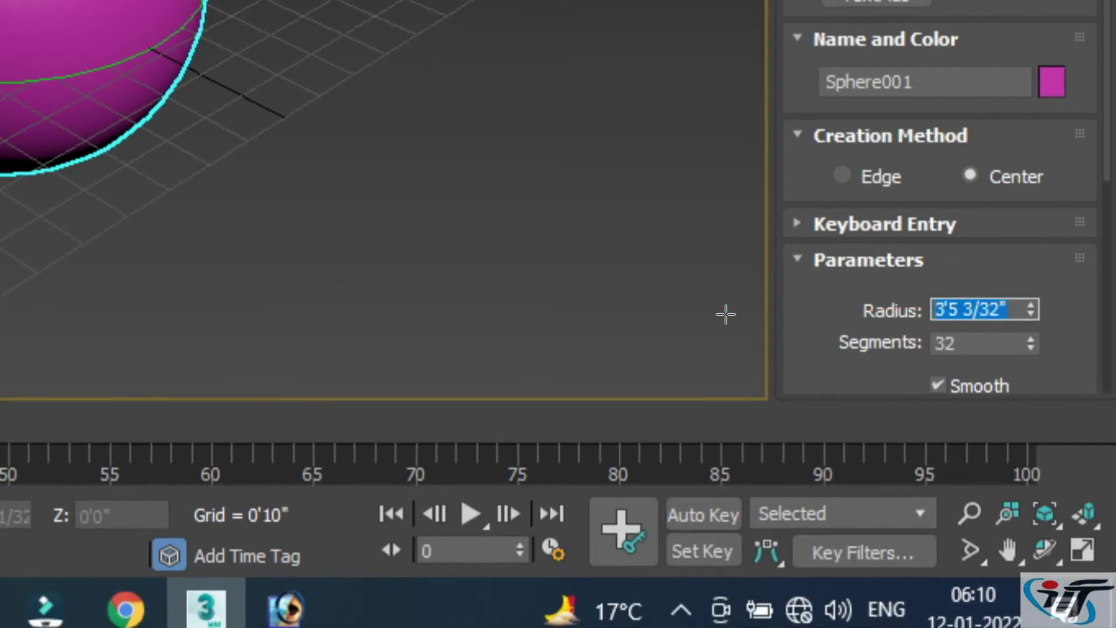
pyautogui.write('5')
pyautogui.press('Return')
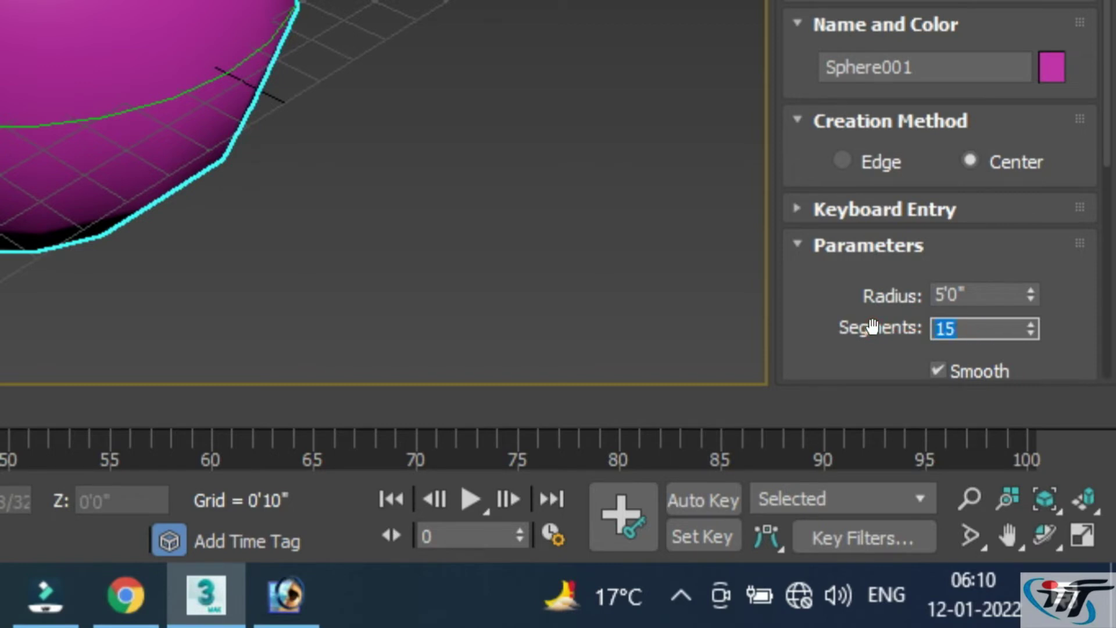
pyautogui.write('50')
pyautogui.press('Return')
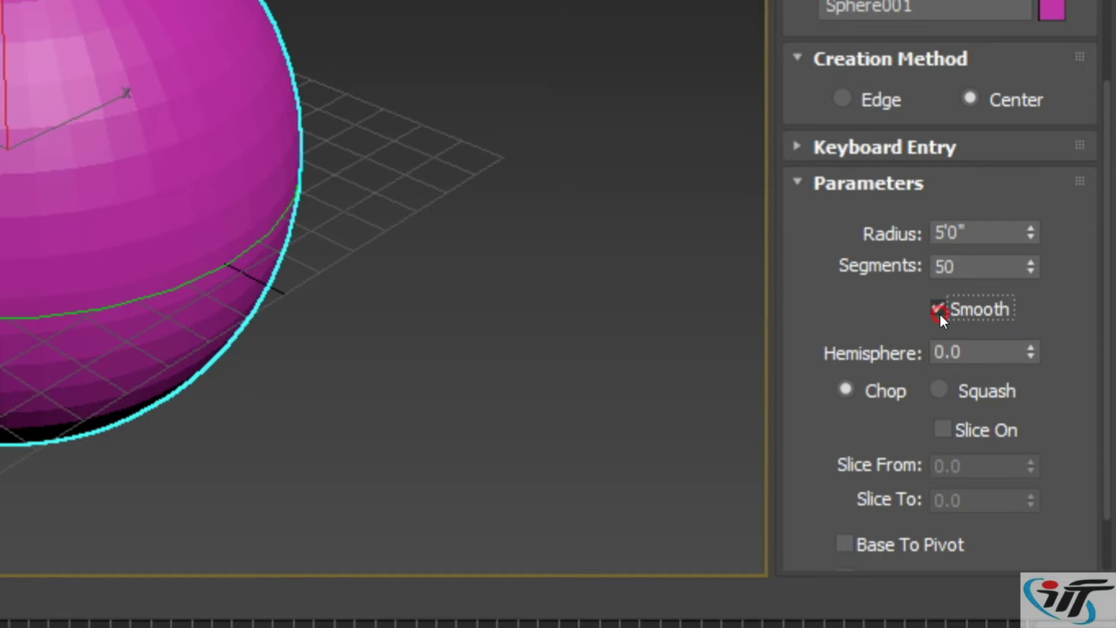
# Turn Smooth back on and chop the sphere at Hemisphere 0.225, after briefly trying Squash
pyautogui.click(938, 312)
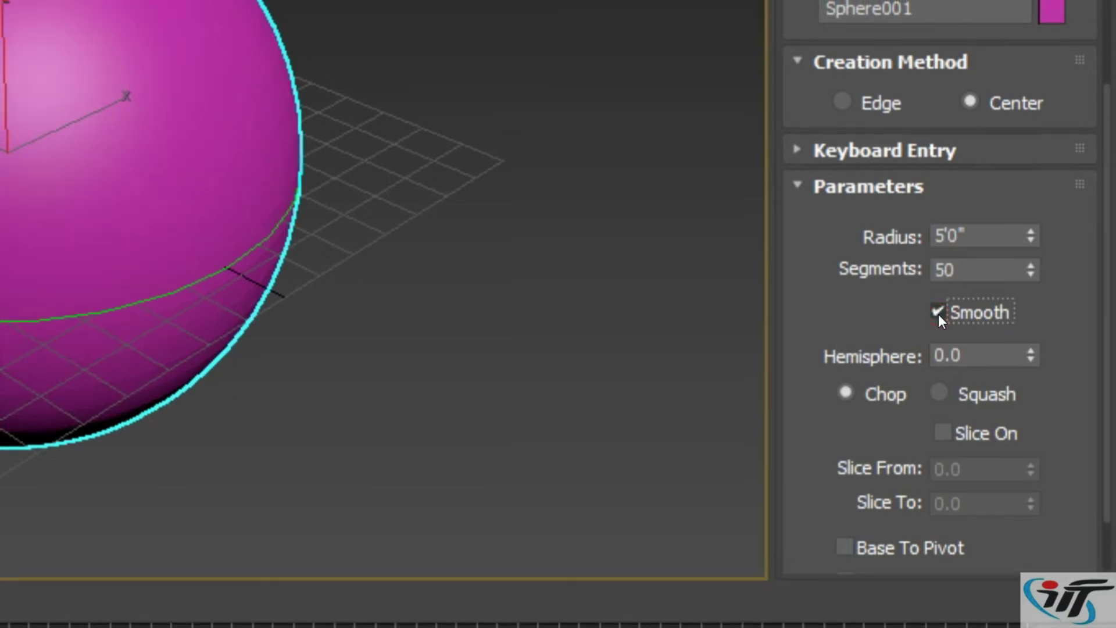
pyautogui.moveTo(1029, 318); pyautogui.dragTo(1014, 285)
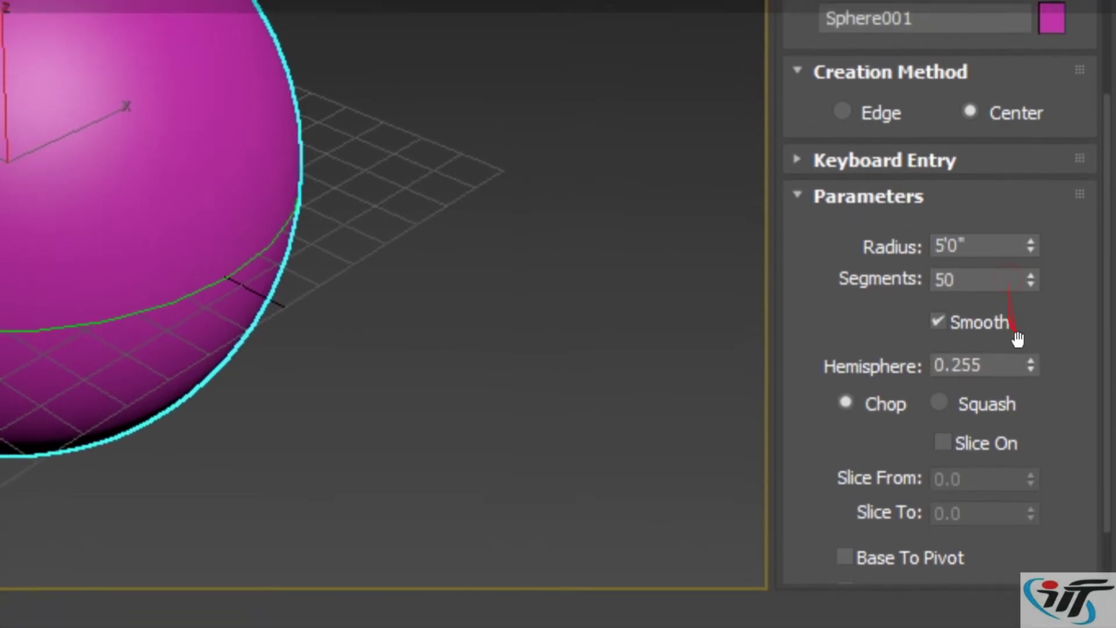
pyautogui.moveTo(1030, 365)
pyautogui.mouseDown()
pyautogui.moveTo(1000, 305)
pyautogui.moveTo(1003, 314)
pyautogui.mouseUp()
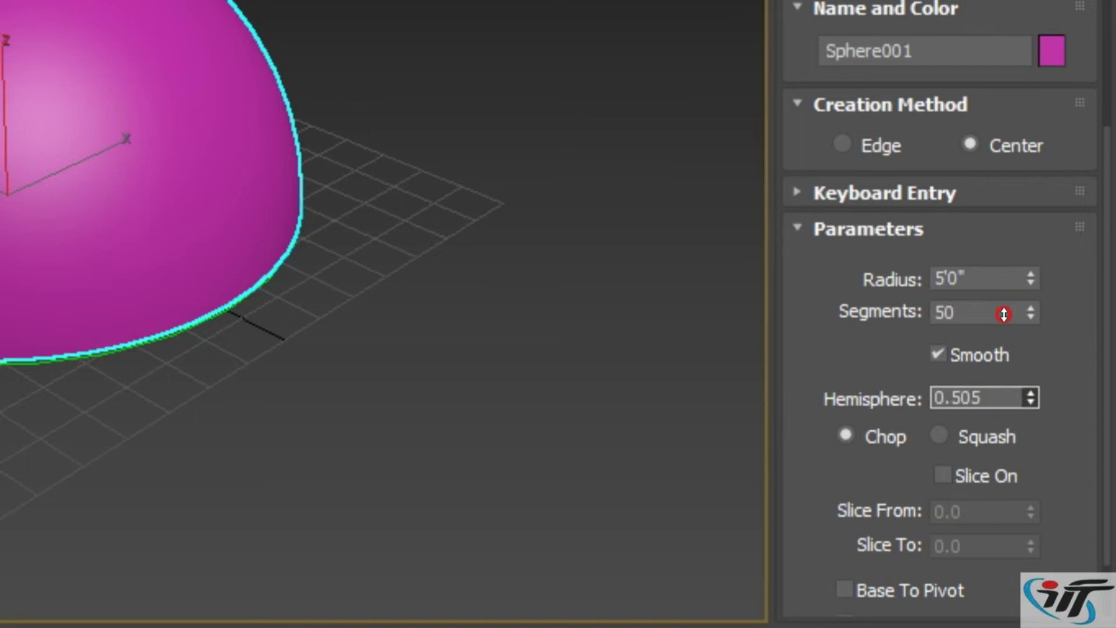
pyautogui.moveTo(1004, 314)
pyautogui.mouseDown()
pyautogui.moveTo(994, 302)
pyautogui.moveTo(985, 318)
pyautogui.mouseUp()
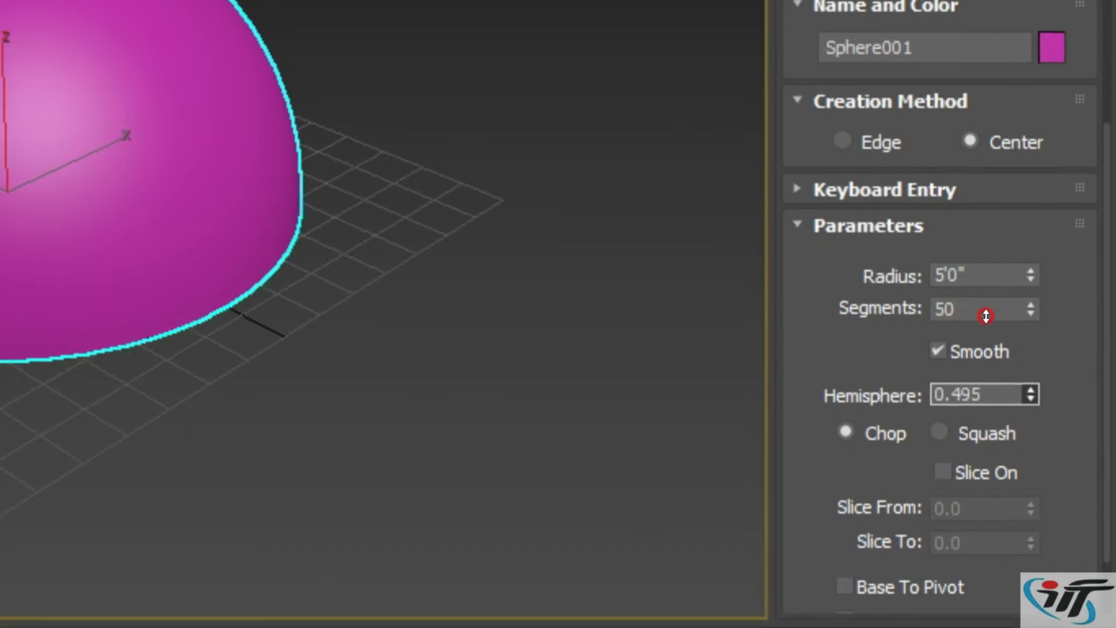
pyautogui.click(953, 319)
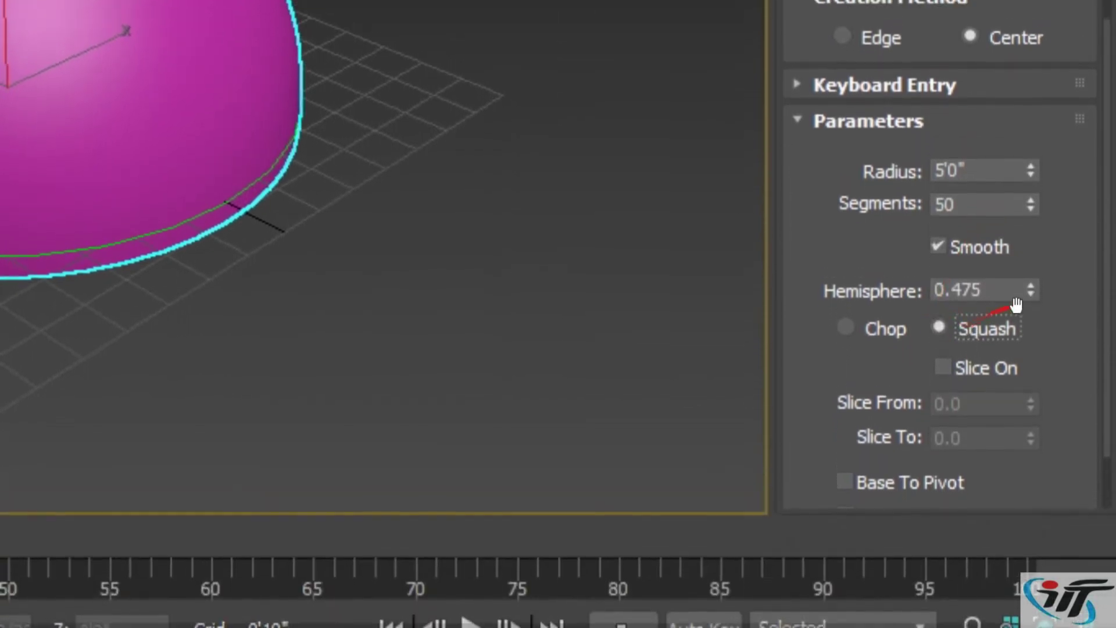
pyautogui.moveTo(1026, 319)
pyautogui.mouseDown()
pyautogui.moveTo(1004, 333)
pyautogui.moveTo(1026, 314)
pyautogui.mouseUp()
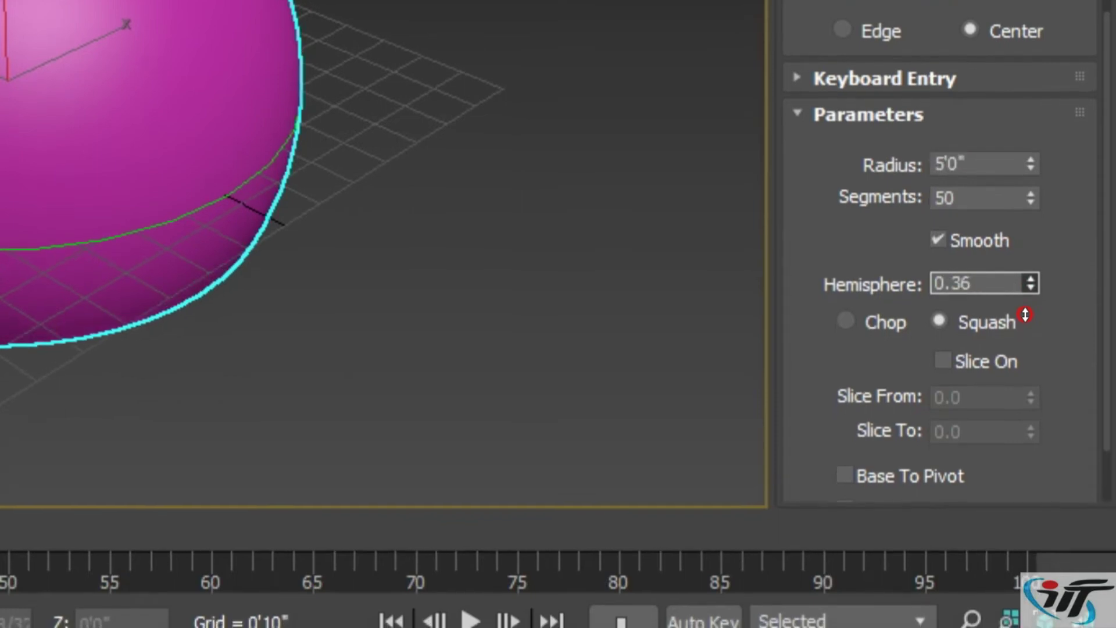
pyautogui.click(882, 314)
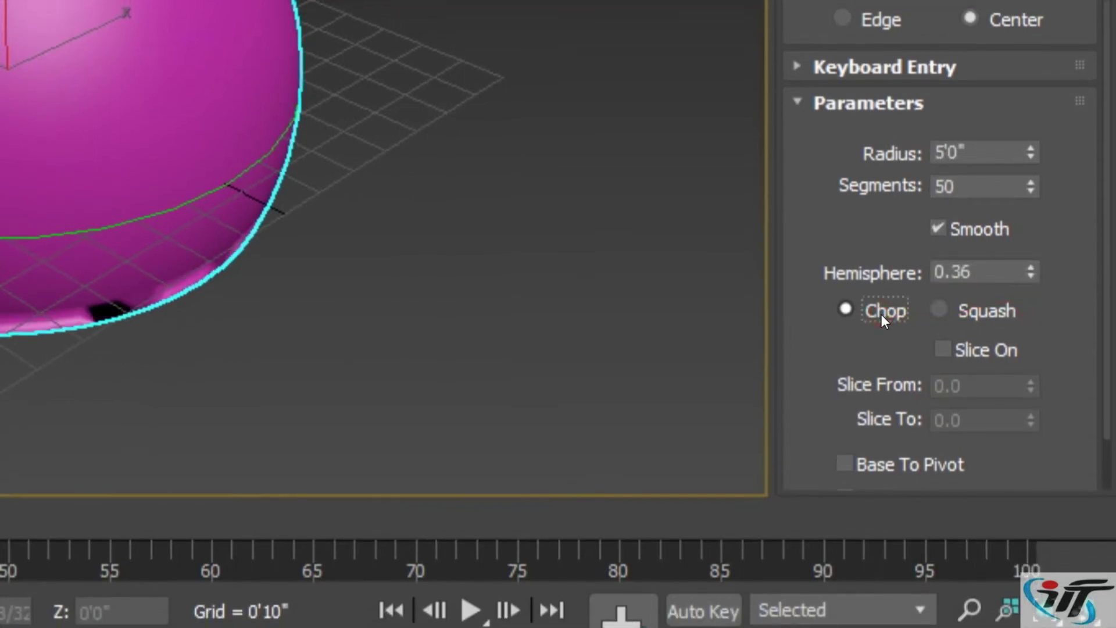
pyautogui.moveTo(1026, 318)
pyautogui.mouseDown()
pyautogui.moveTo(1021, 299)
pyautogui.moveTo(1021, 311)
pyautogui.mouseUp()
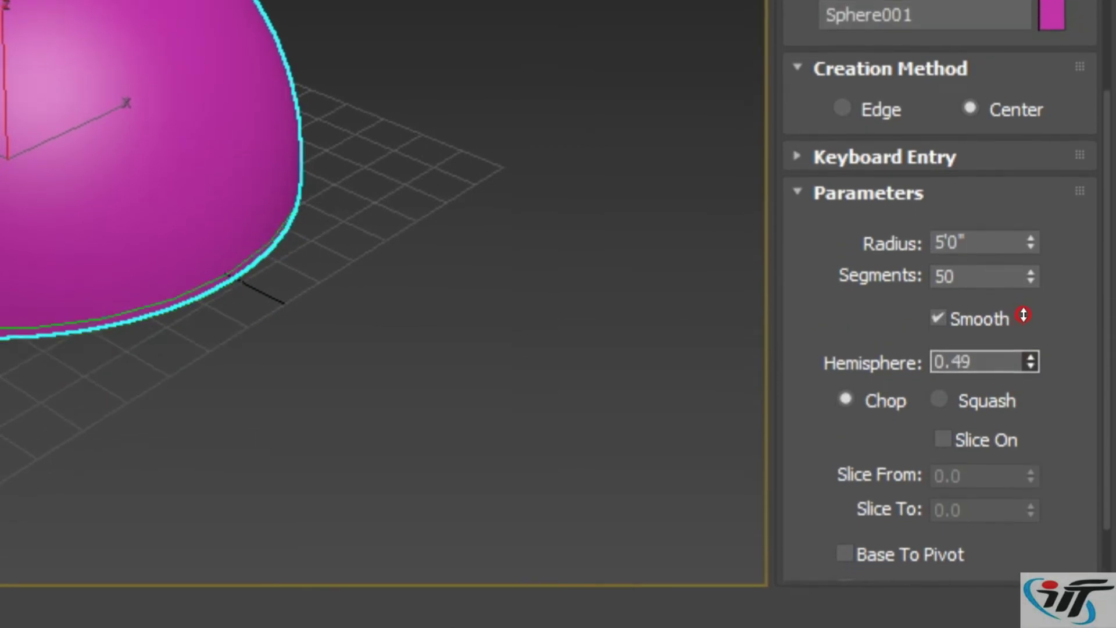
pyautogui.moveTo(1025, 315); pyautogui.dragTo(1030, 314)
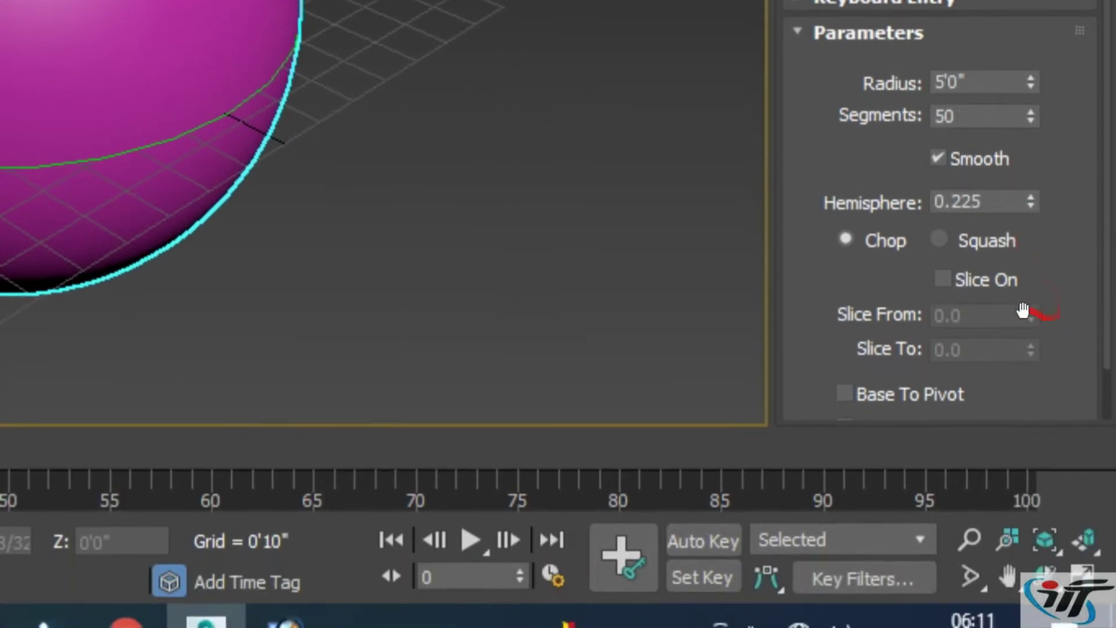
# Slice the sphere from 136.5 to -427.5 degrees, then switch Slice On off
pyautogui.click(961, 314)
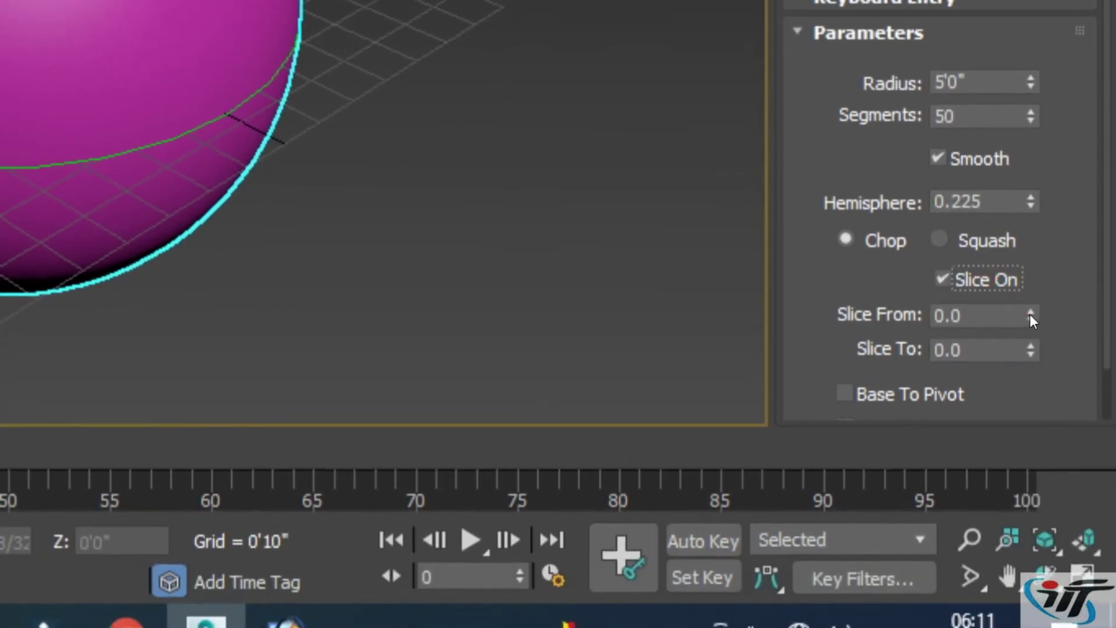
pyautogui.moveTo(1029, 319); pyautogui.dragTo(1020, 230)
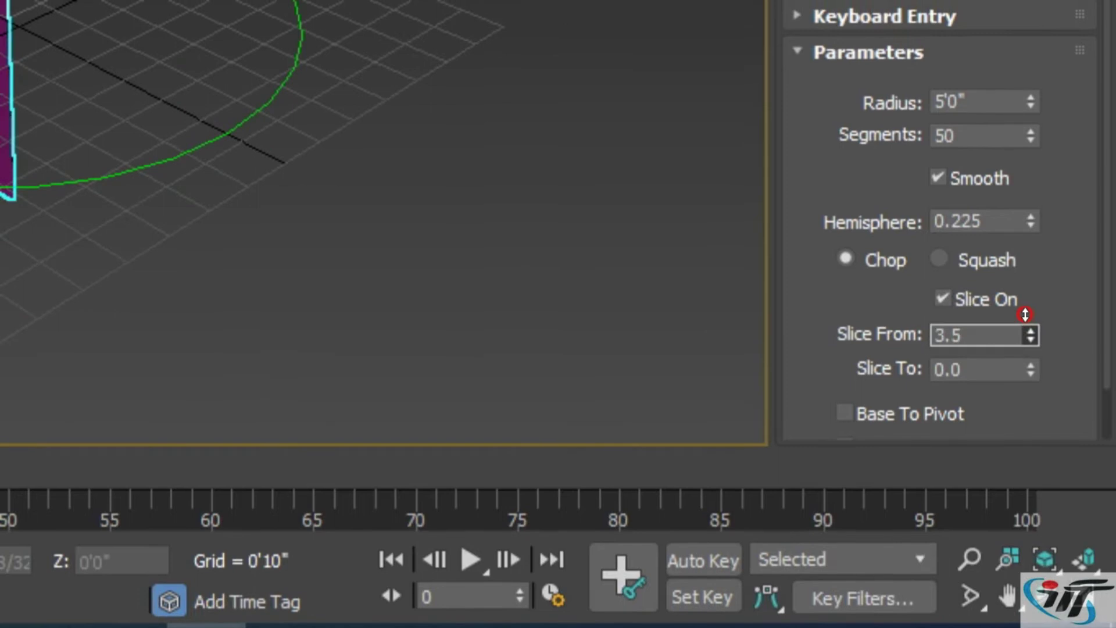
pyautogui.moveTo(1020, 315)
pyautogui.mouseDown()
pyautogui.moveTo(920, 268)
pyautogui.moveTo(1031, 326)
pyautogui.moveTo(1013, 336)
pyautogui.moveTo(982, 299)
pyautogui.moveTo(776, 361)
pyautogui.moveTo(750, 478)
pyautogui.mouseUp()
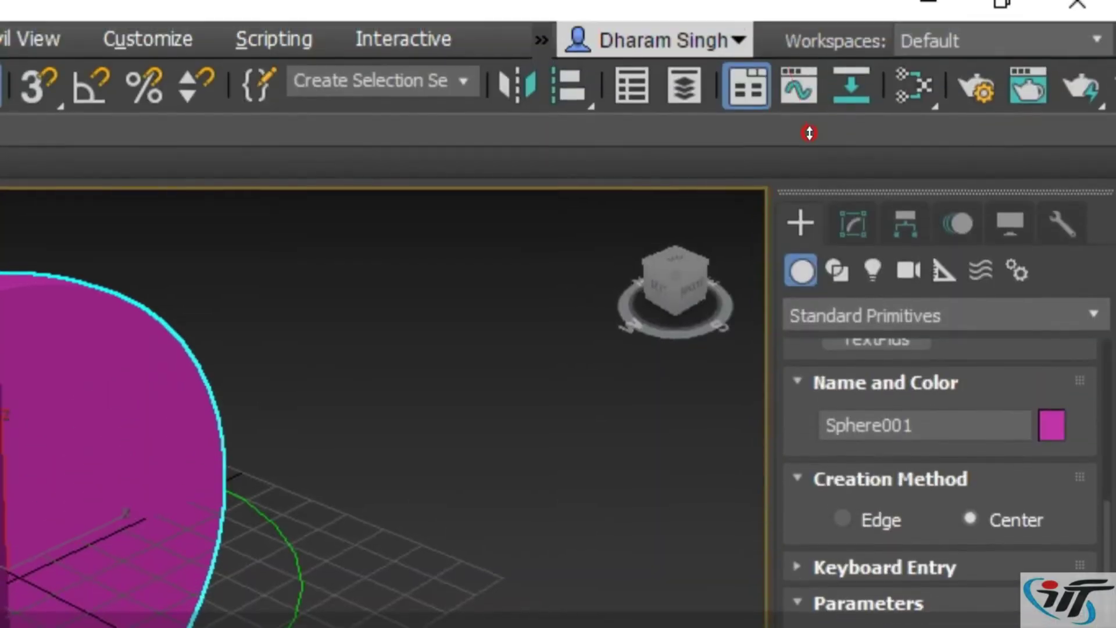
pyautogui.moveTo(809, 133); pyautogui.dragTo(812, 74)
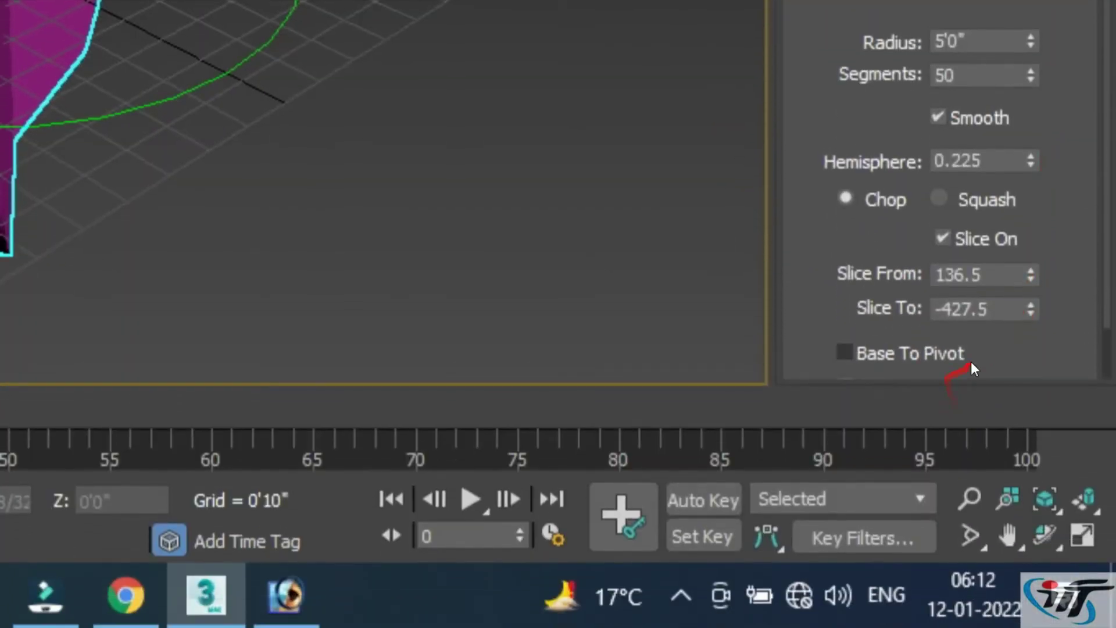
pyautogui.moveTo(1103, 326); pyautogui.dragTo(1104, 371)
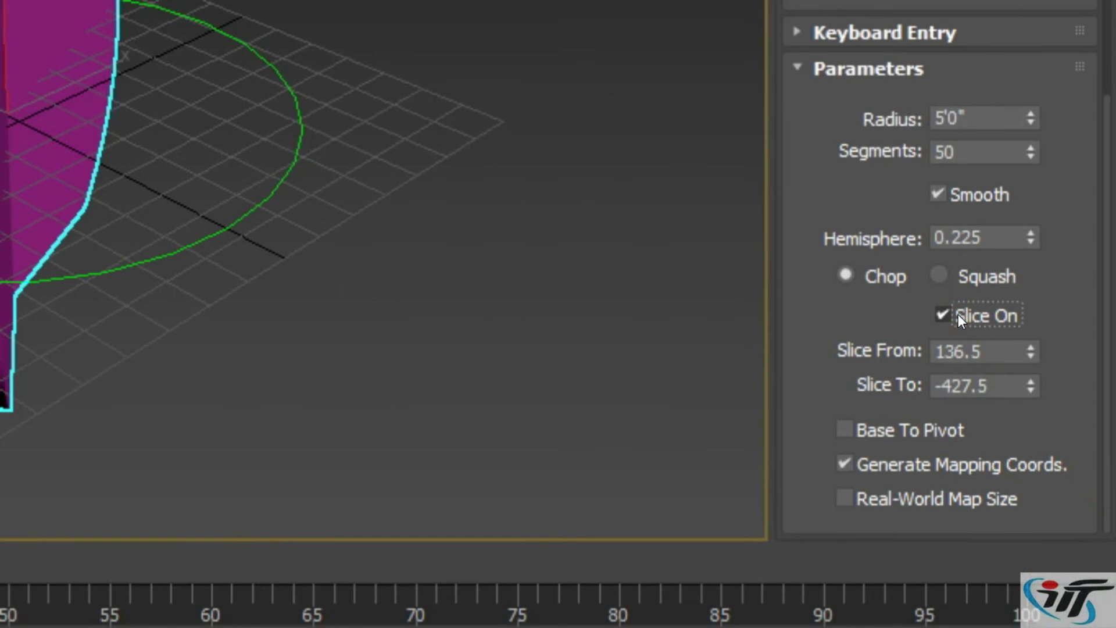
pyautogui.click(958, 316)
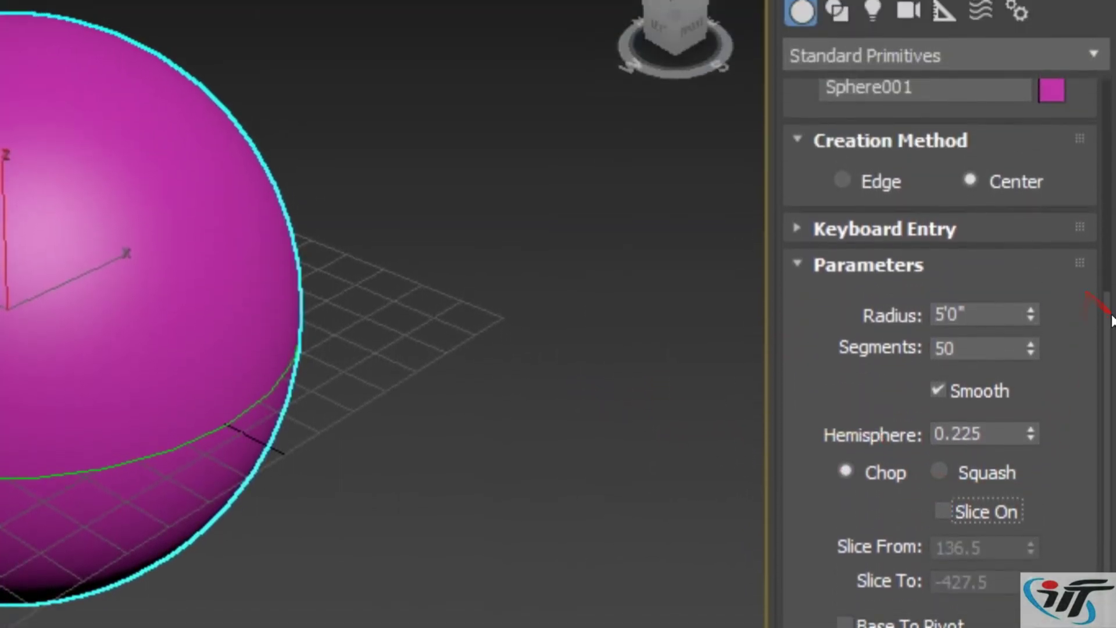
# Turn on Edged Faces in the viewport and uniformly scale the sphere down
pyautogui.moveTo(1111, 320); pyautogui.dragTo(1079, 265)
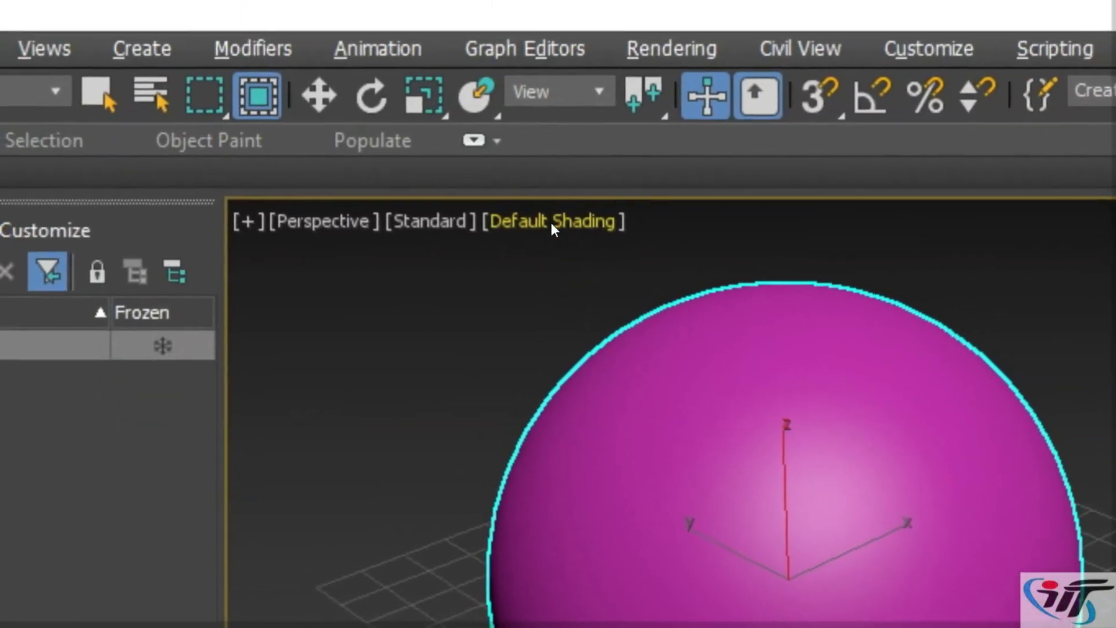
pyautogui.click(557, 229)
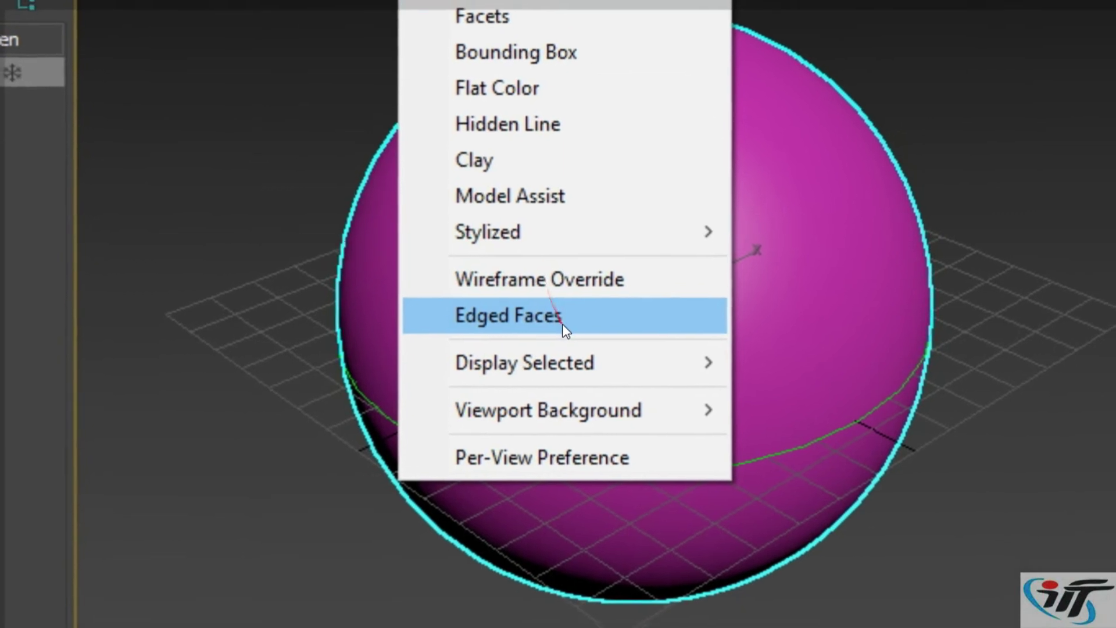
pyautogui.click(563, 328)
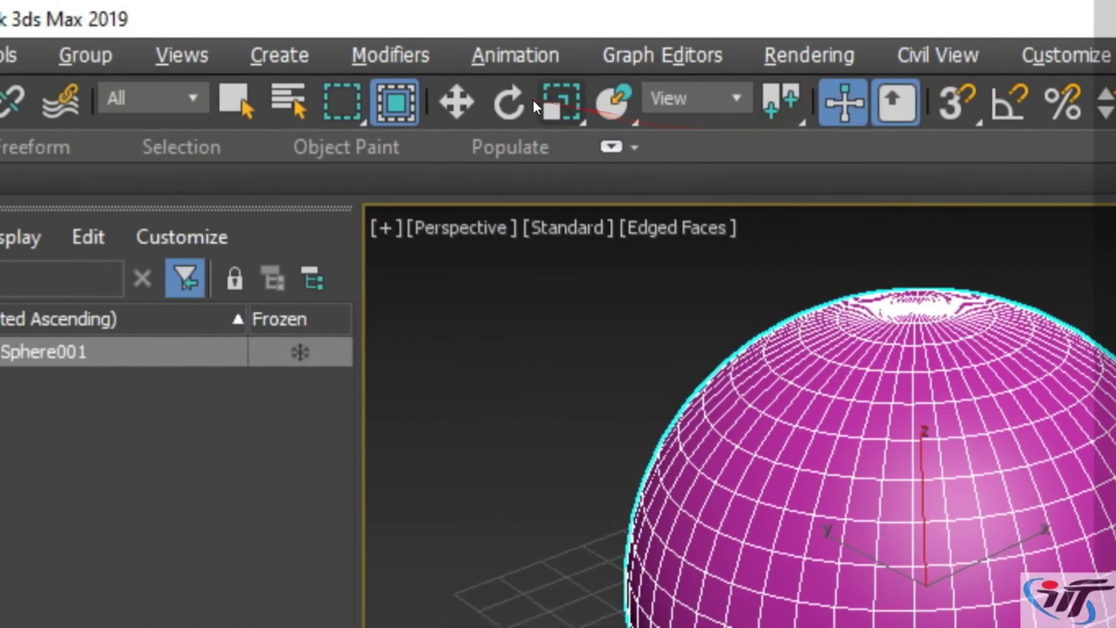
pyautogui.click(559, 101)
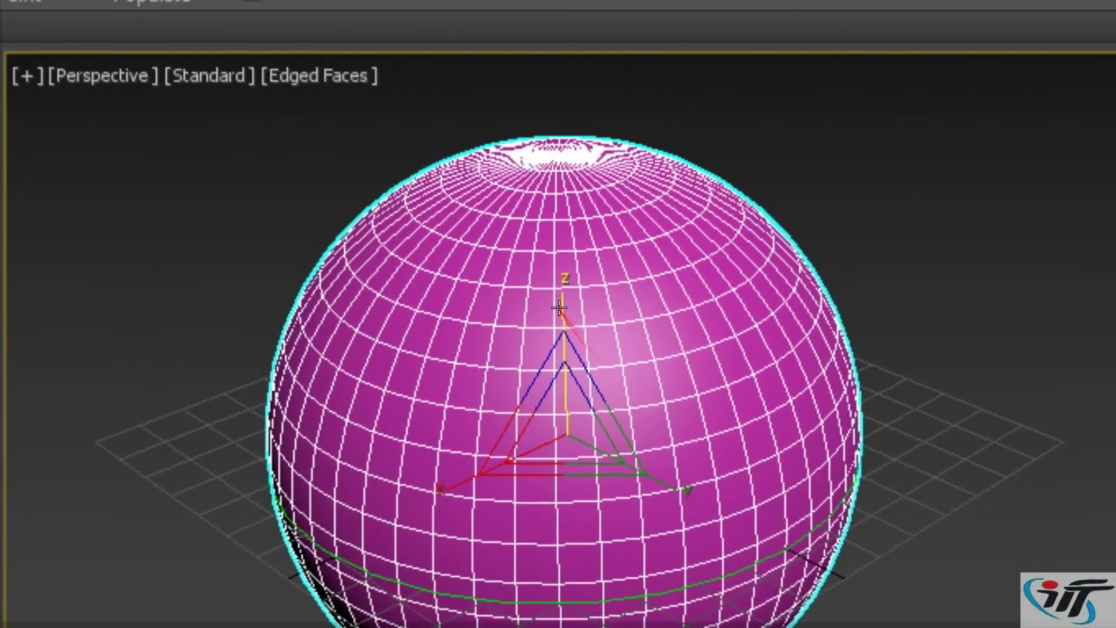
pyautogui.moveTo(558, 313); pyautogui.dragTo(605, 402)
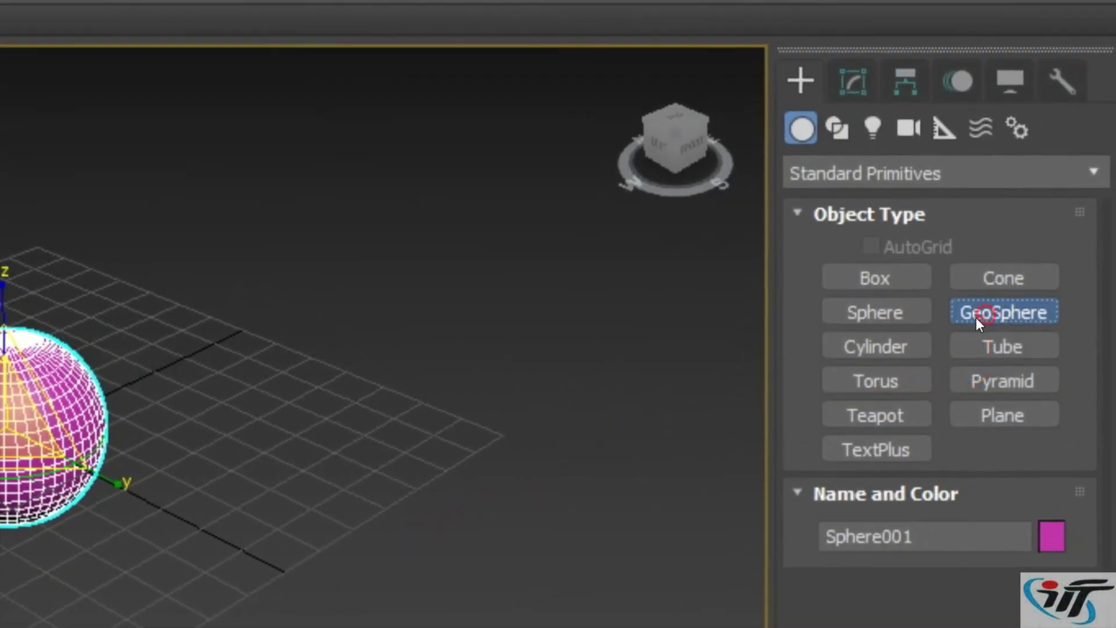
# Create a GeoSphere with a 1'0" radius and 11 segments
pyautogui.click(1083, 137)
pyautogui.moveTo(553, 314)
pyautogui.mouseDown()
pyautogui.moveTo(562, 323)
pyautogui.moveTo(557, 314)
pyautogui.mouseUp()
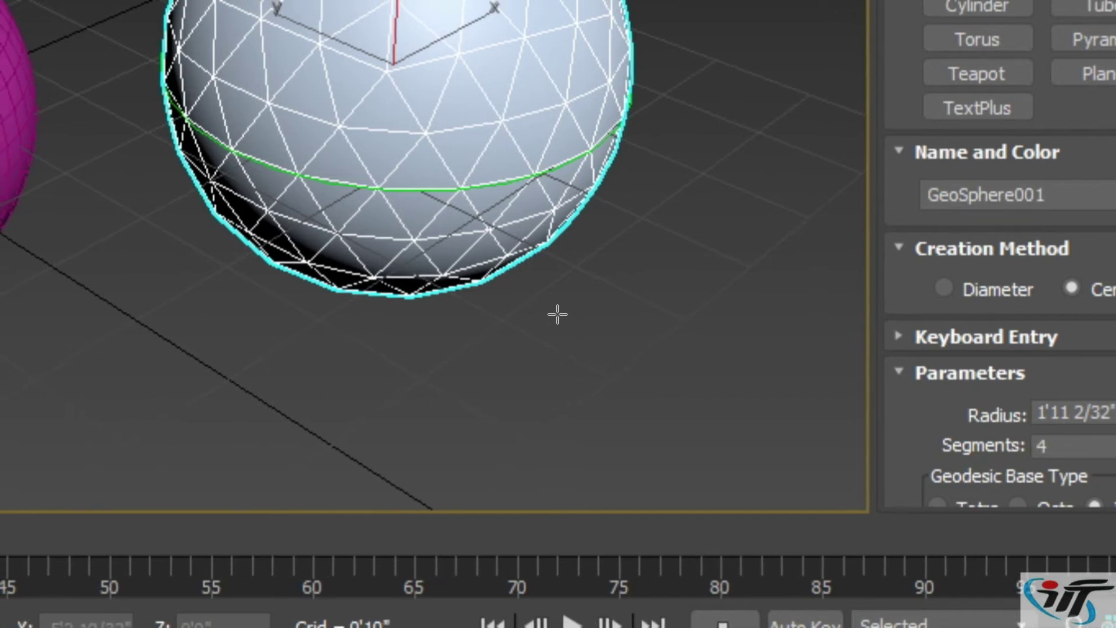
pyautogui.moveTo(557, 314); pyautogui.dragTo(1113, 284)
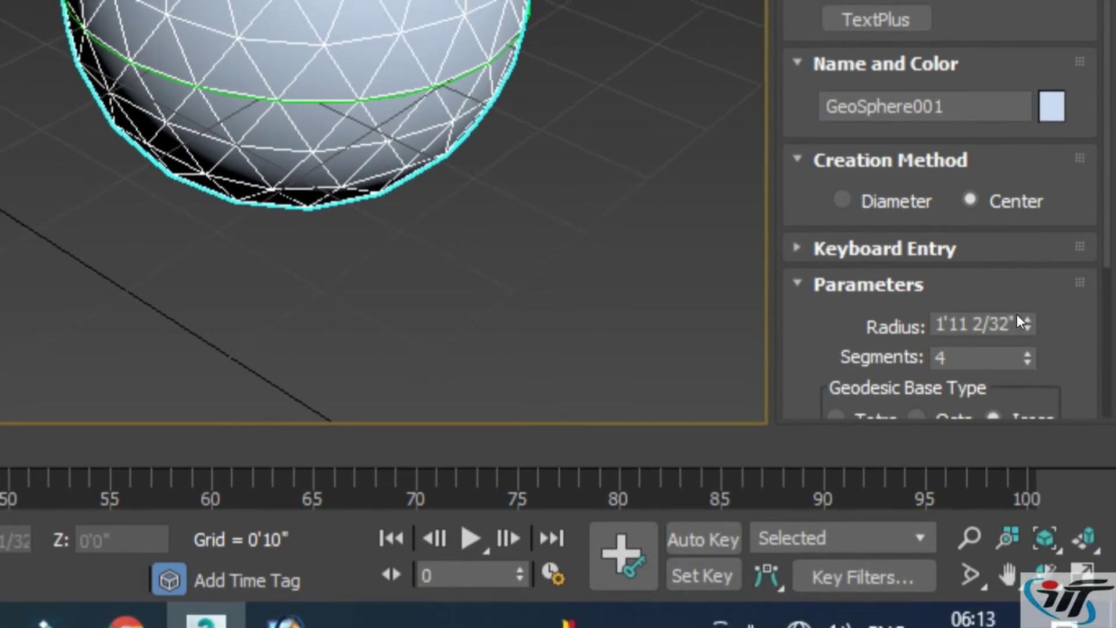
pyautogui.click(1013, 315)
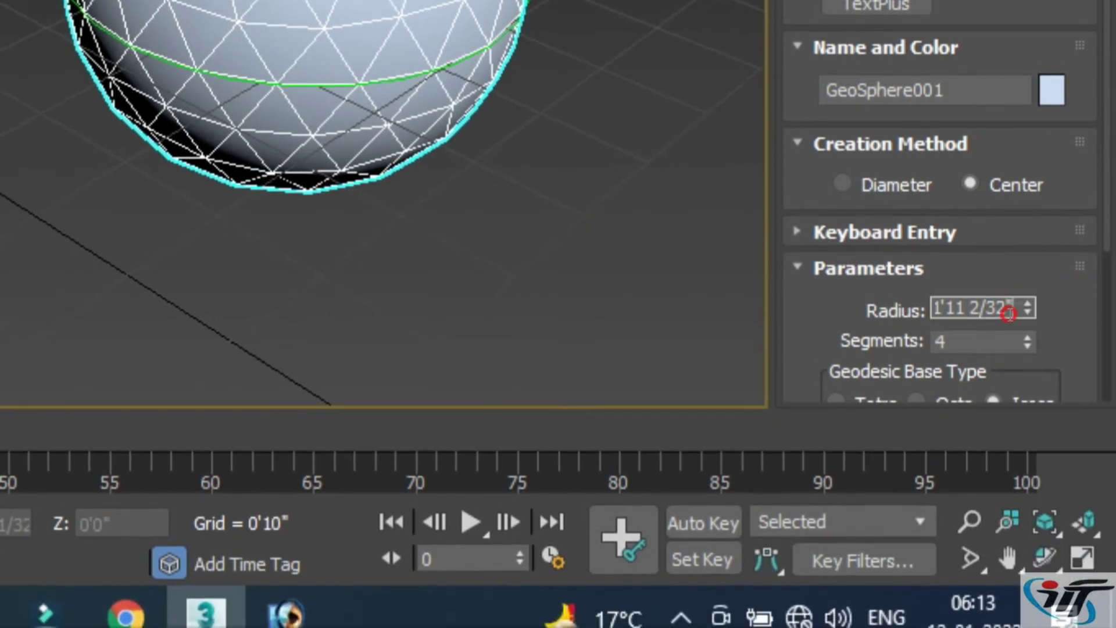
pyautogui.moveTo(1008, 314); pyautogui.dragTo(754, 315)
pyautogui.write('1')
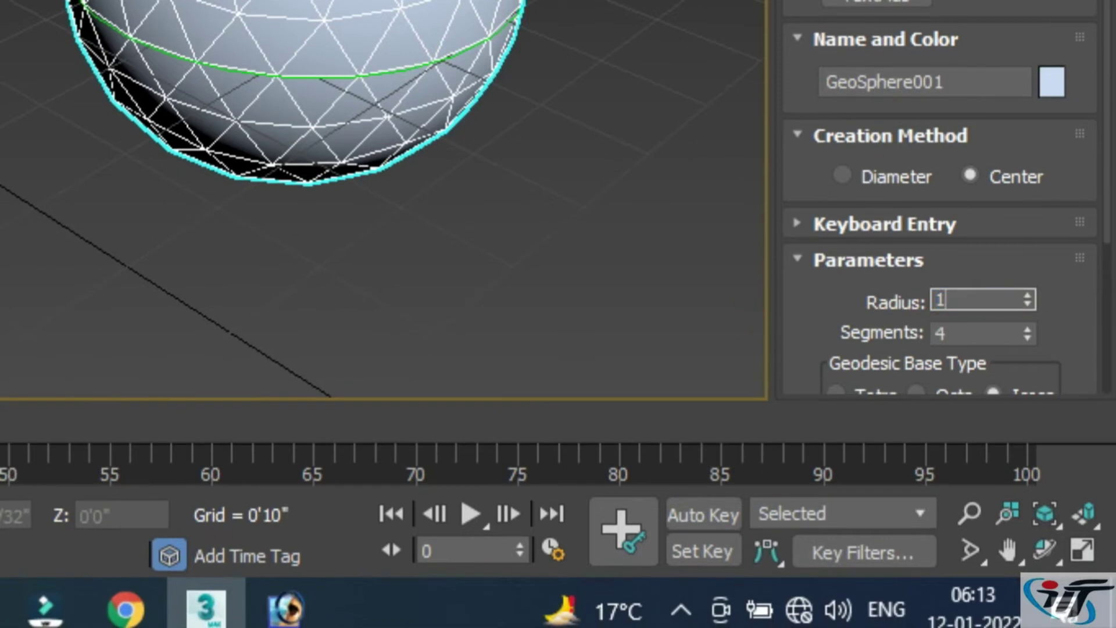
pyautogui.press('Return')
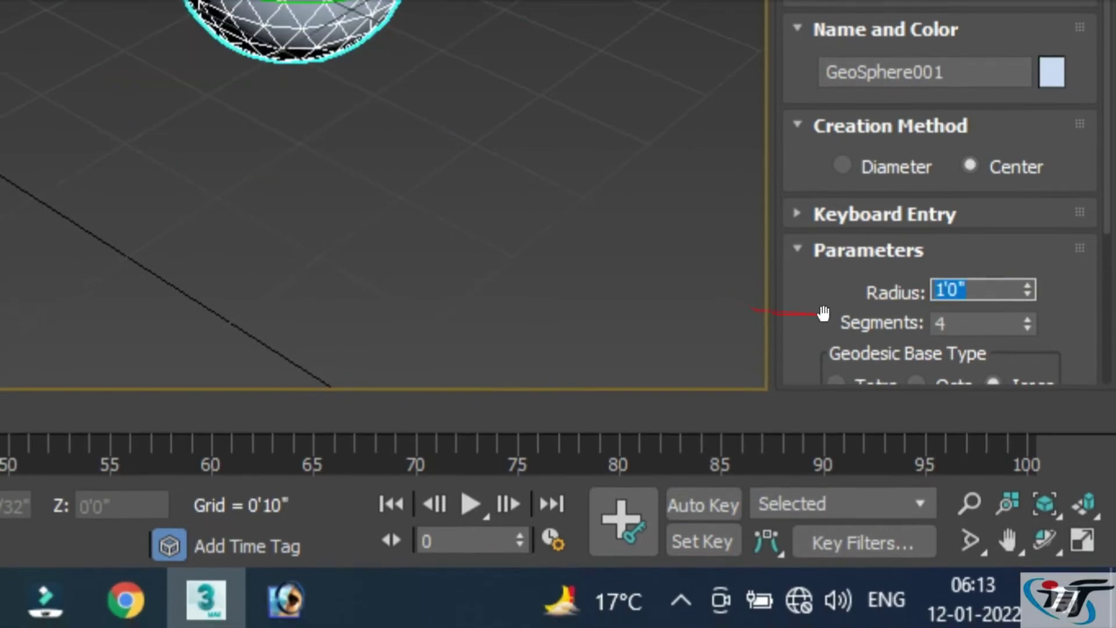
pyautogui.click(1023, 316)
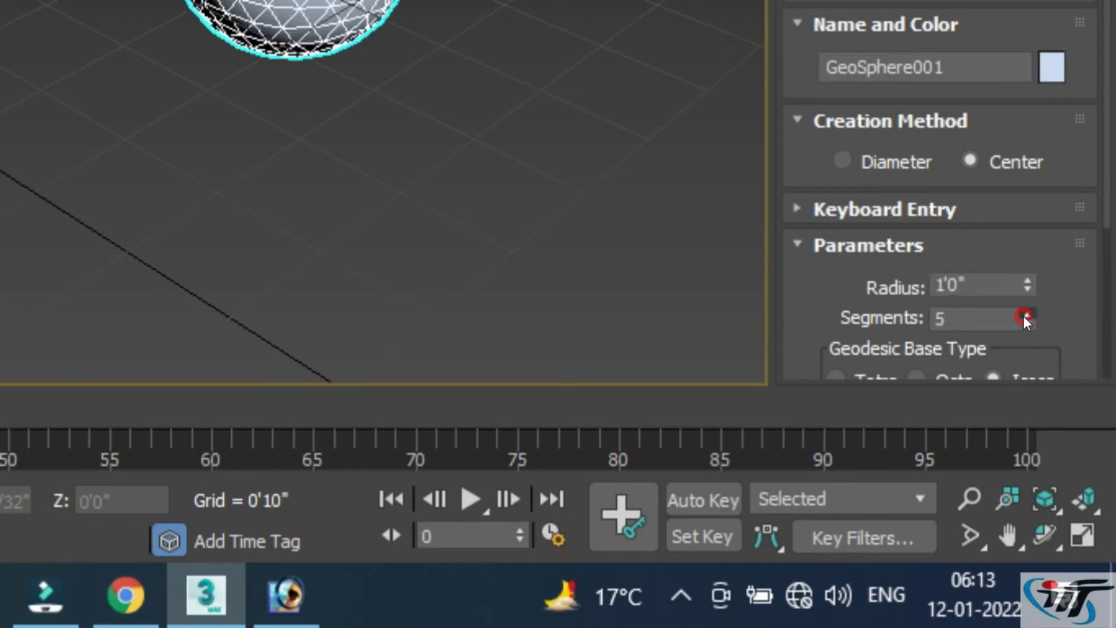
pyautogui.click(1023, 316)
pyautogui.click(1022, 316)
pyautogui.click(1023, 316)
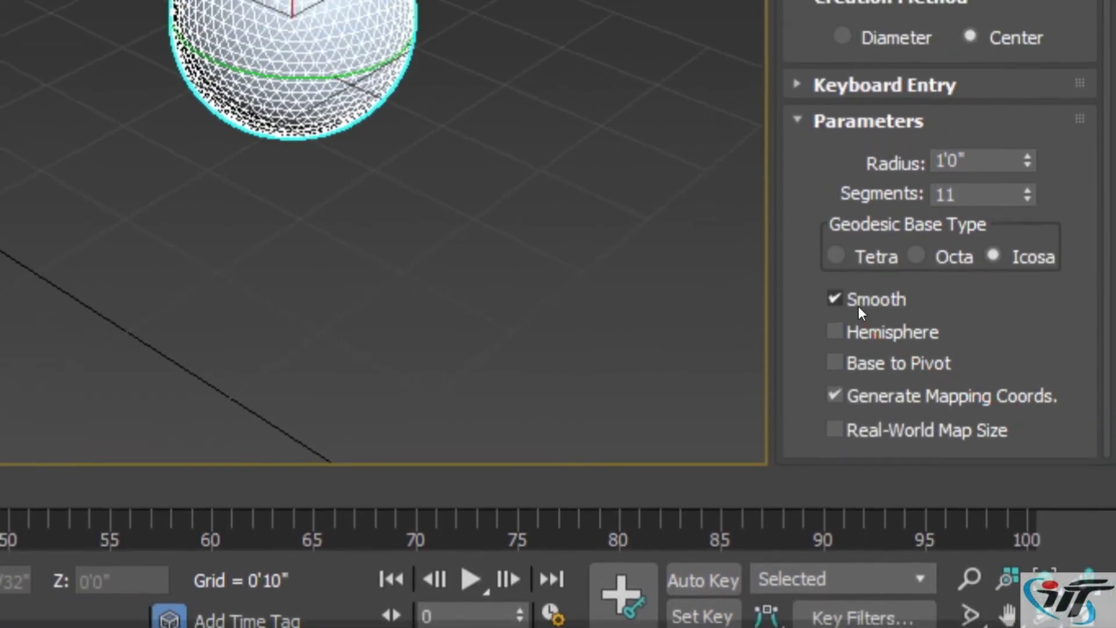
# Toggle the GeoSphere's Smooth and Hemisphere options, leaving it smooth and whole
pyautogui.click(857, 313)
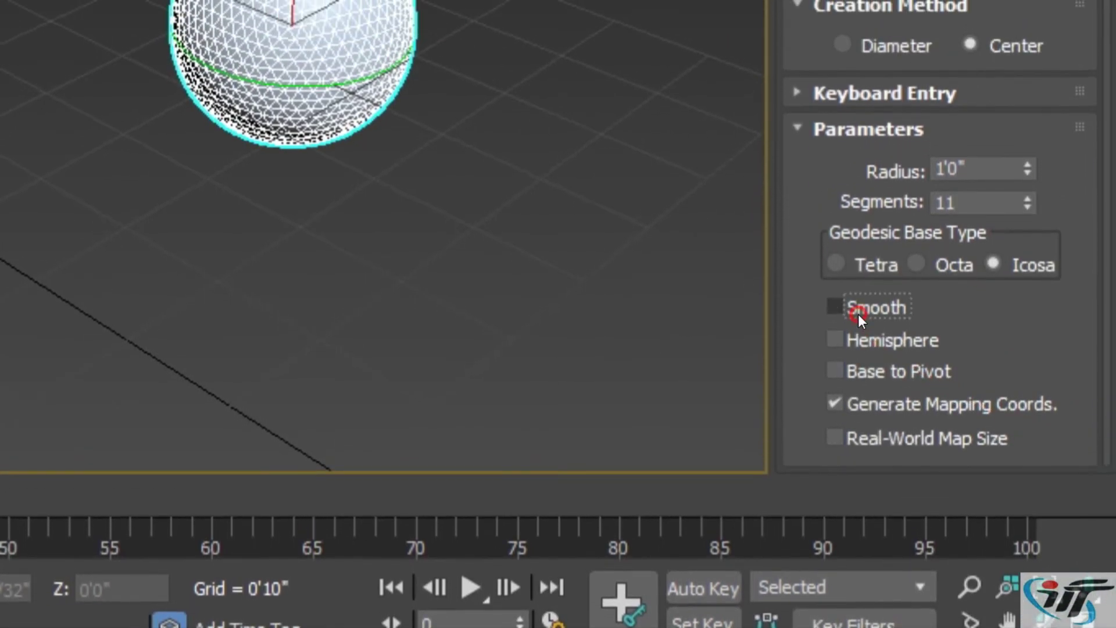
pyautogui.click(857, 314)
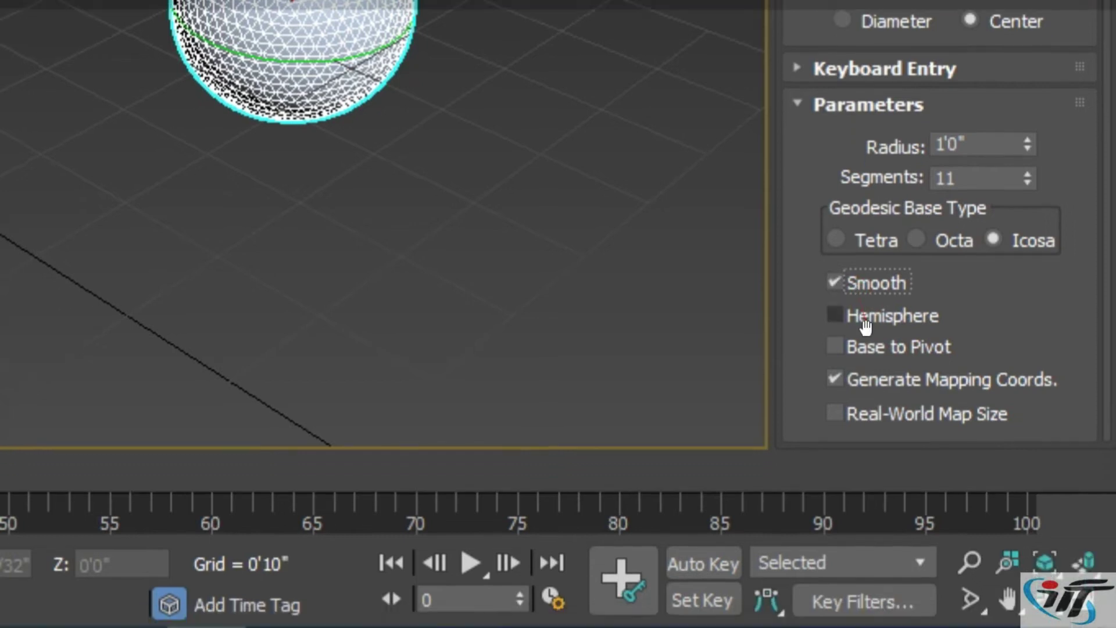
pyautogui.click(890, 314)
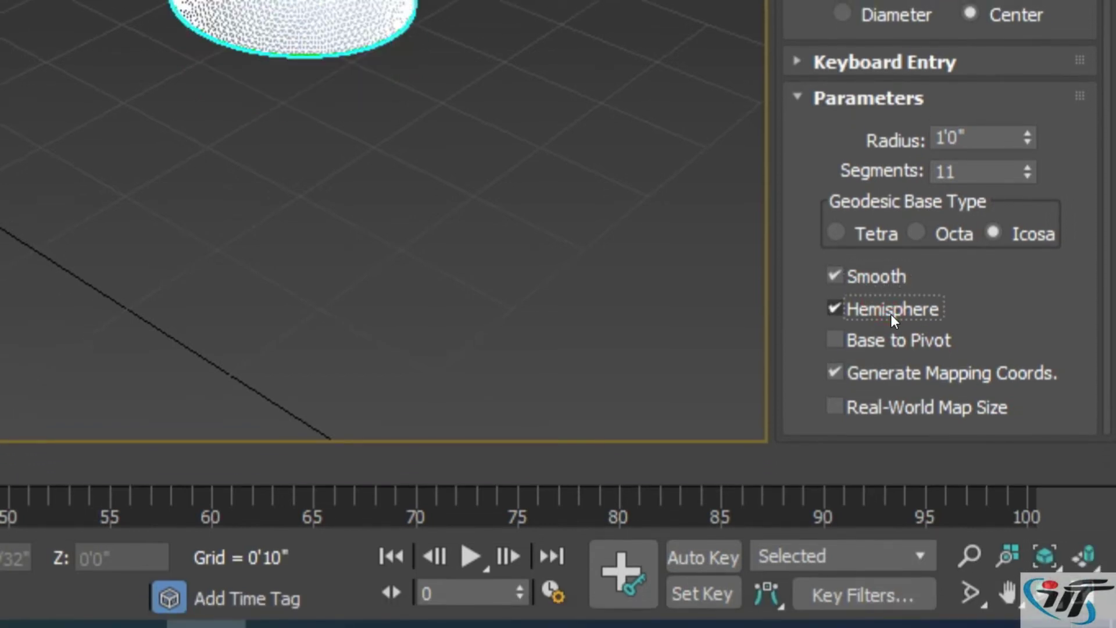
pyautogui.click(891, 313)
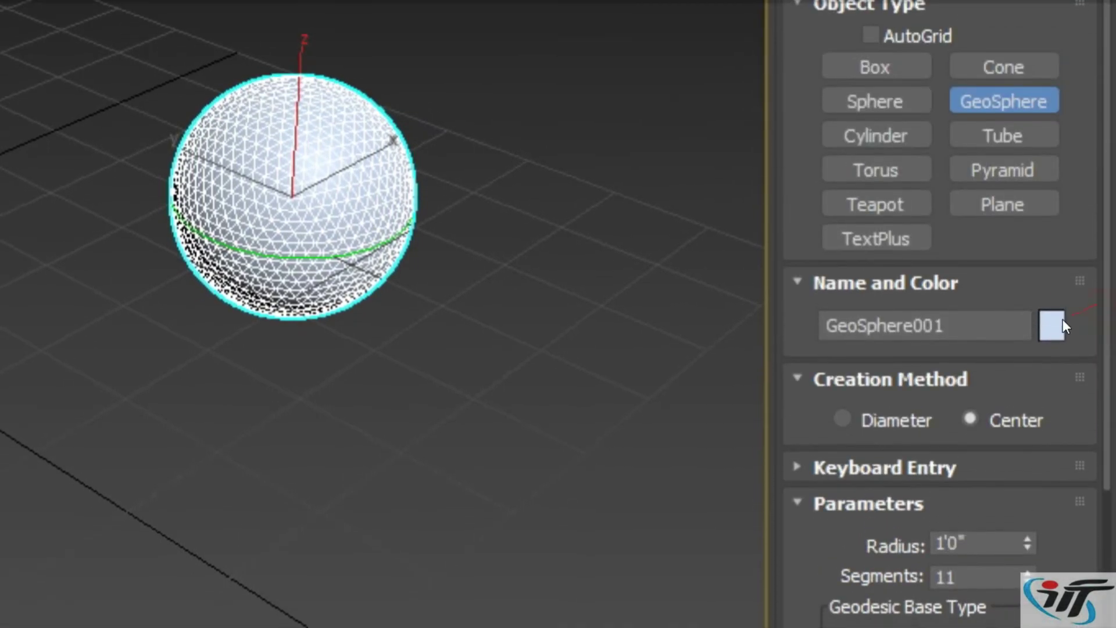
# Change the GeoSphere's object colour to red
pyautogui.click(1044, 313)
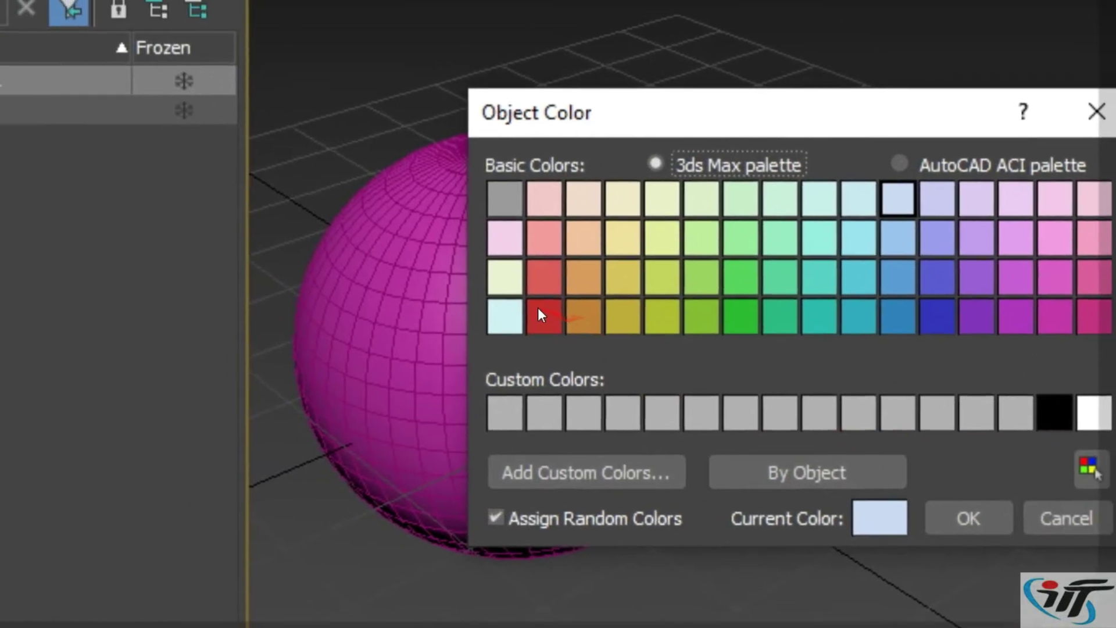
pyautogui.click(538, 314)
pyautogui.click(968, 518)
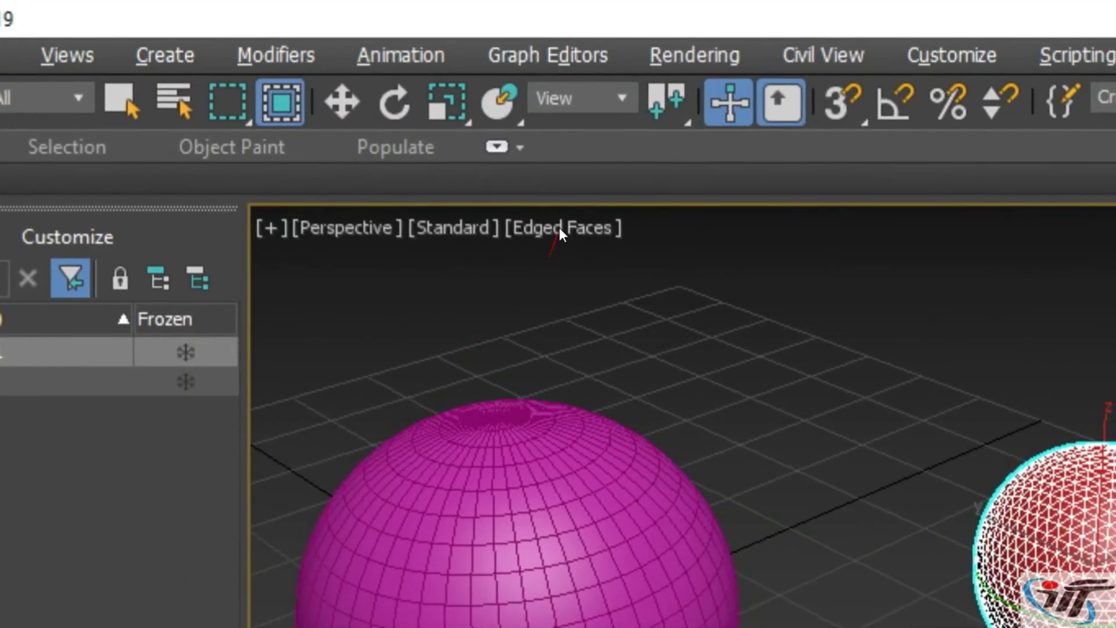
pyautogui.click(558, 227)
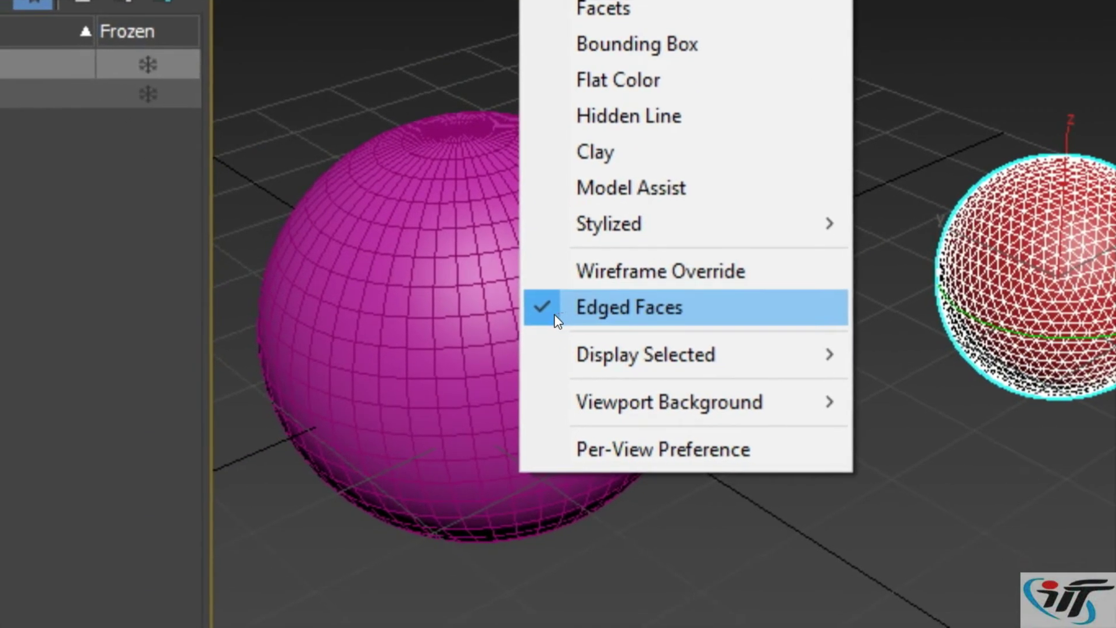
# Uncheck Edged Faces in the perspective viewport's shading options
pyautogui.click(557, 313)
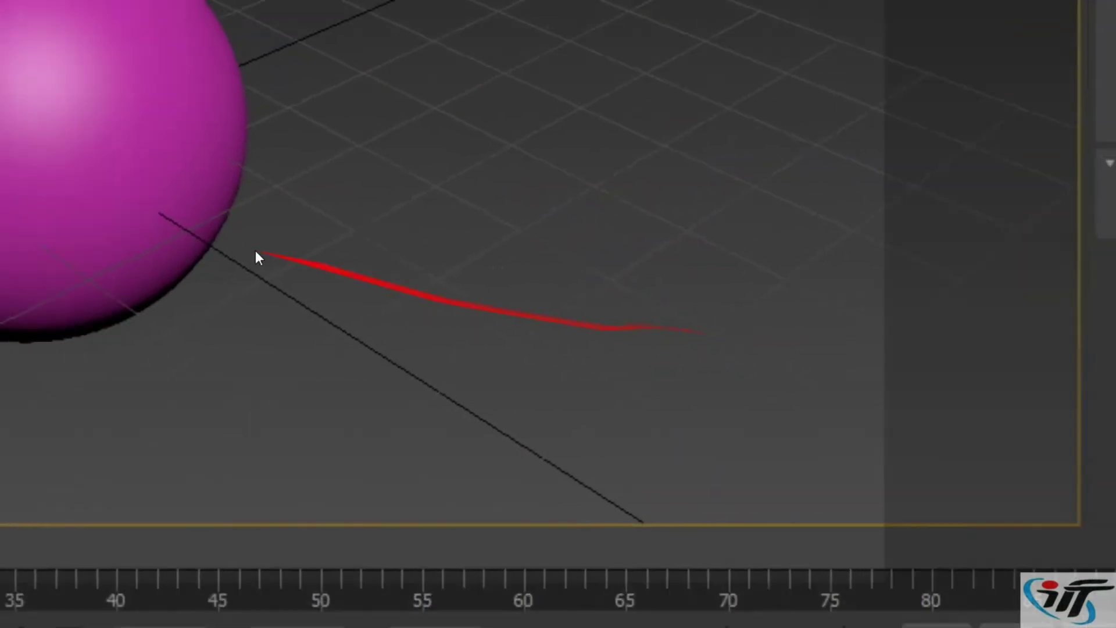
# Draw a cyan Cylinder001 on the grid, about 0'9" radius and 2'1" tall
pyautogui.click(59, 151)
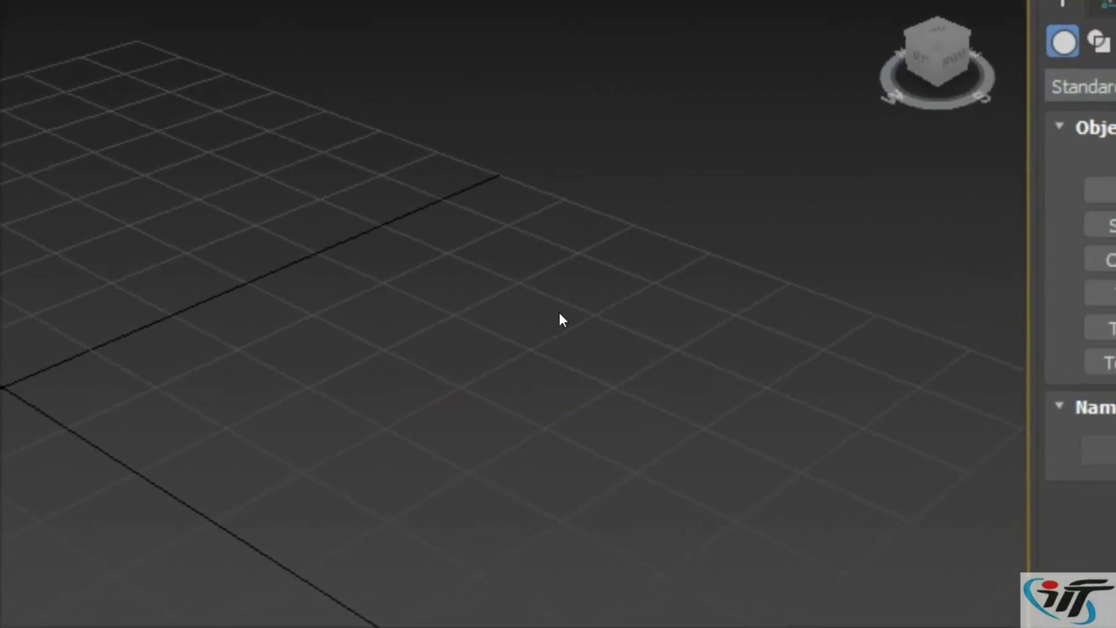
pyautogui.click(854, 317)
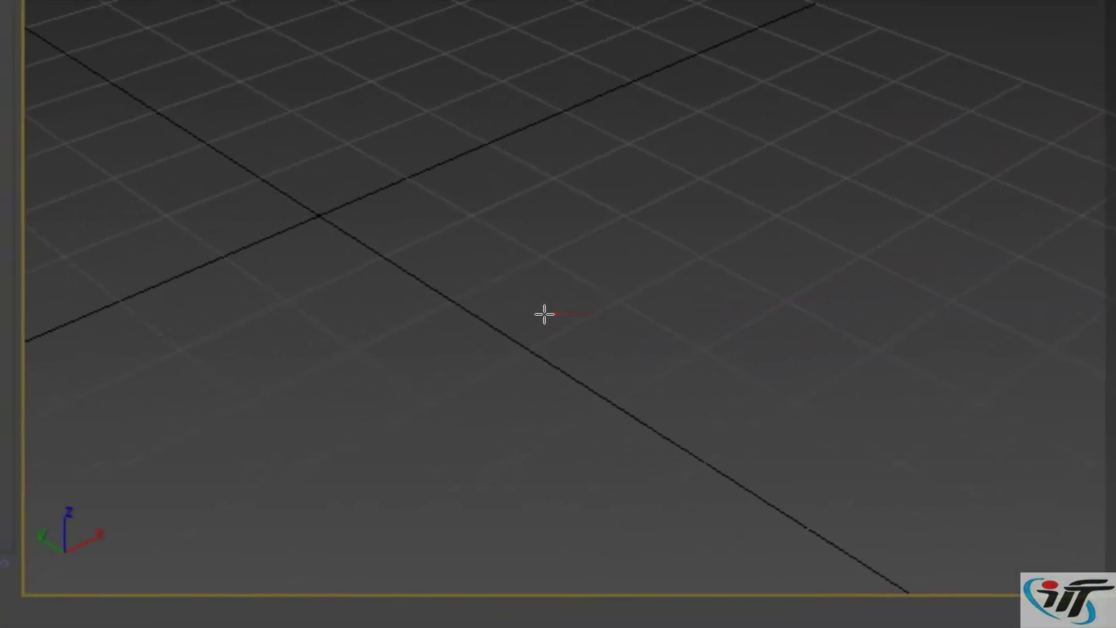
pyautogui.moveTo(544, 314); pyautogui.dragTo(557, 314)
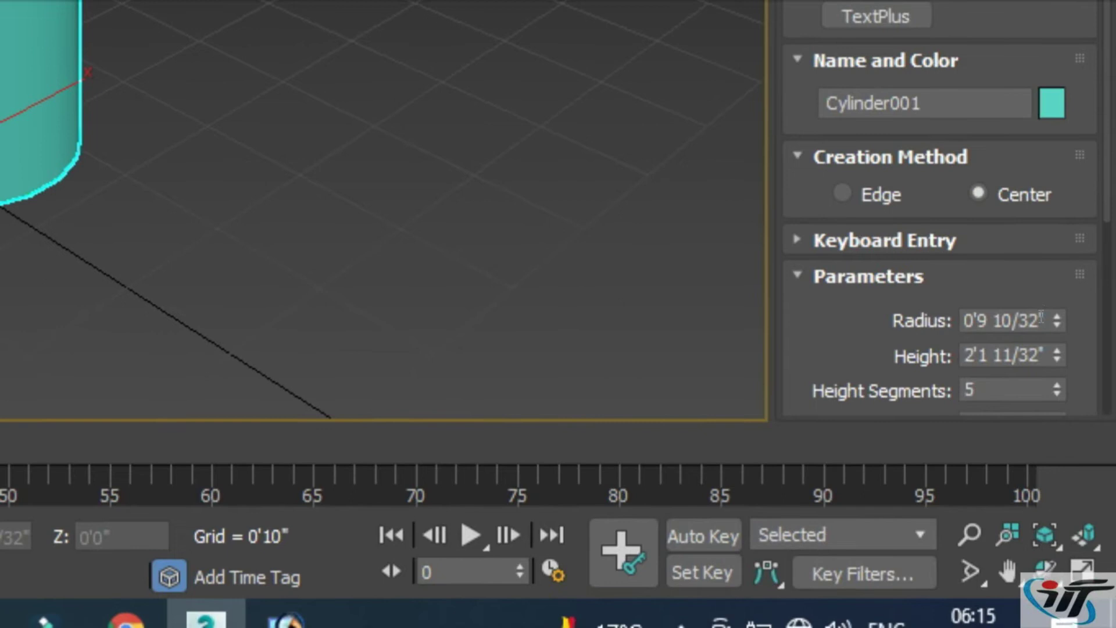
# Set Cylinder001 to 1'0" radius, 8'0" height and 13 height segments
pyautogui.moveTo(1041, 325); pyautogui.dragTo(801, 314)
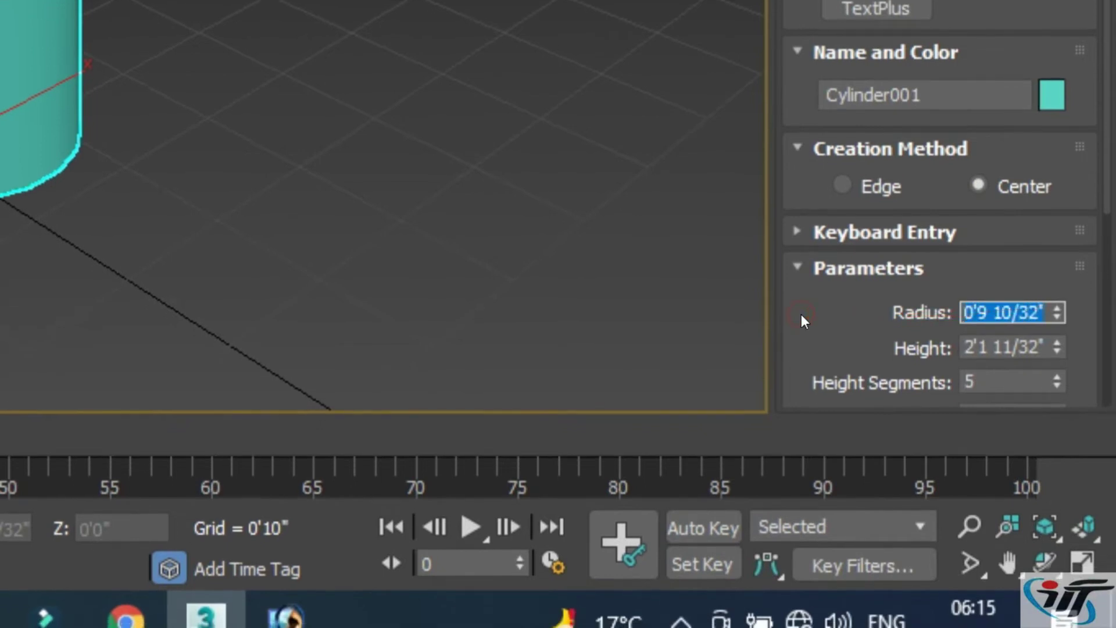
pyautogui.write("1'0")
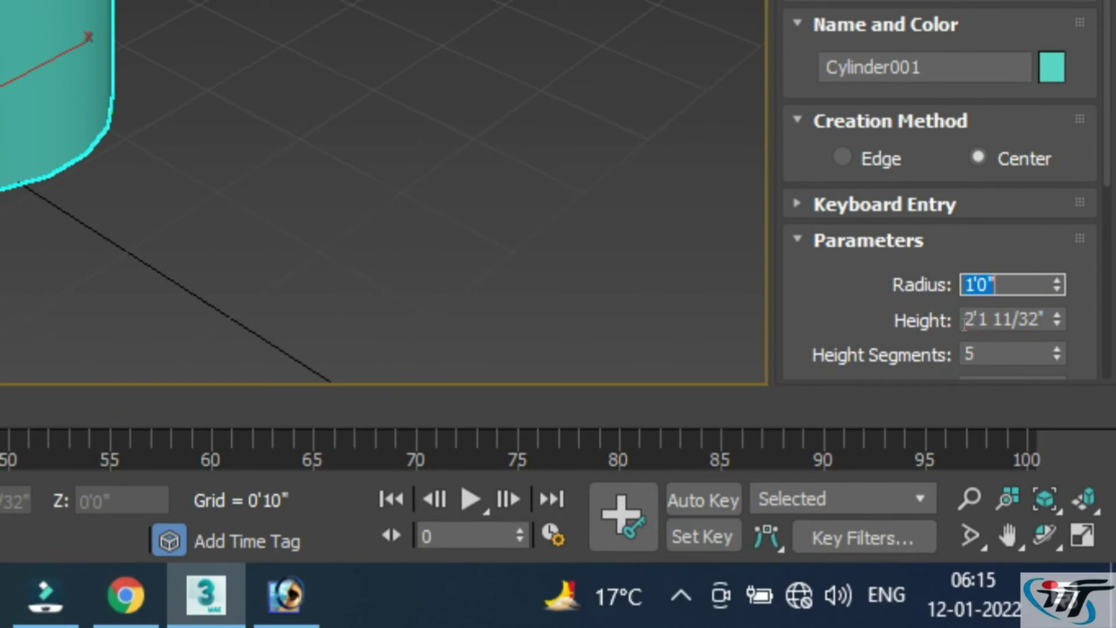
pyautogui.write("8'0")
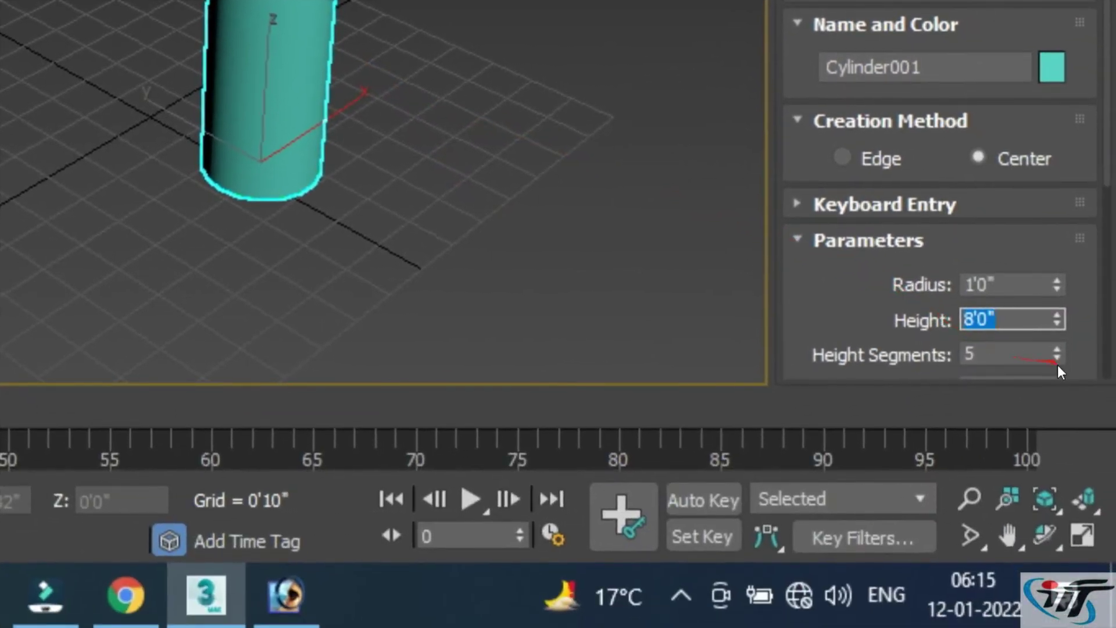
pyautogui.click(1051, 349)
pyautogui.click(1048, 347)
pyautogui.click(1050, 348)
pyautogui.click(1050, 348)
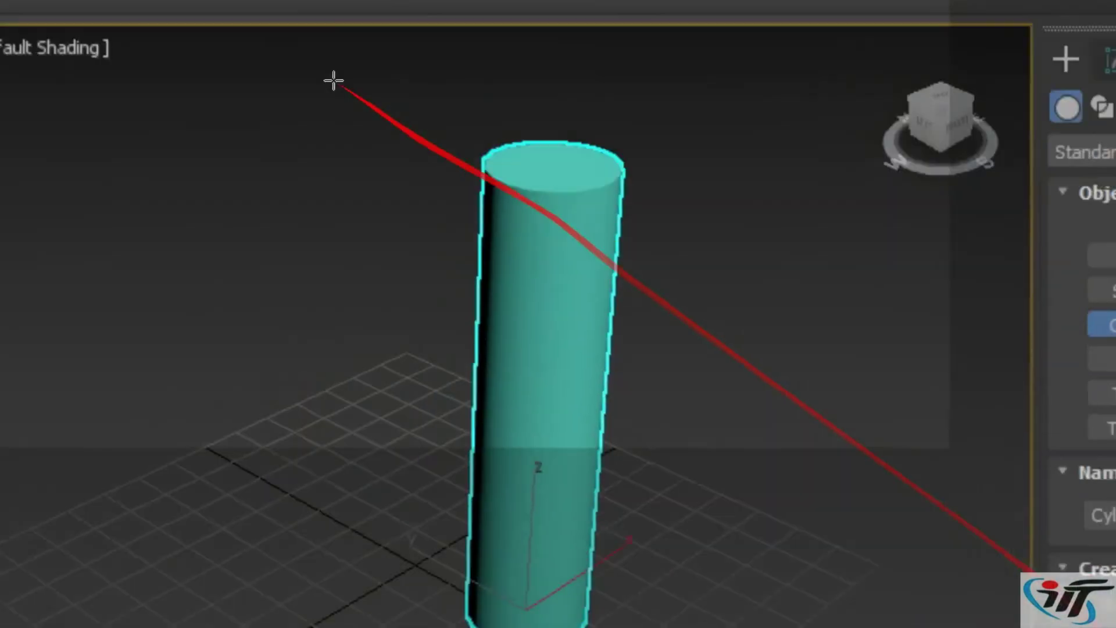
# Turn on Edged Faces and give the cylinder 8 cap segments and 31 sides
pyautogui.click(555, 235)
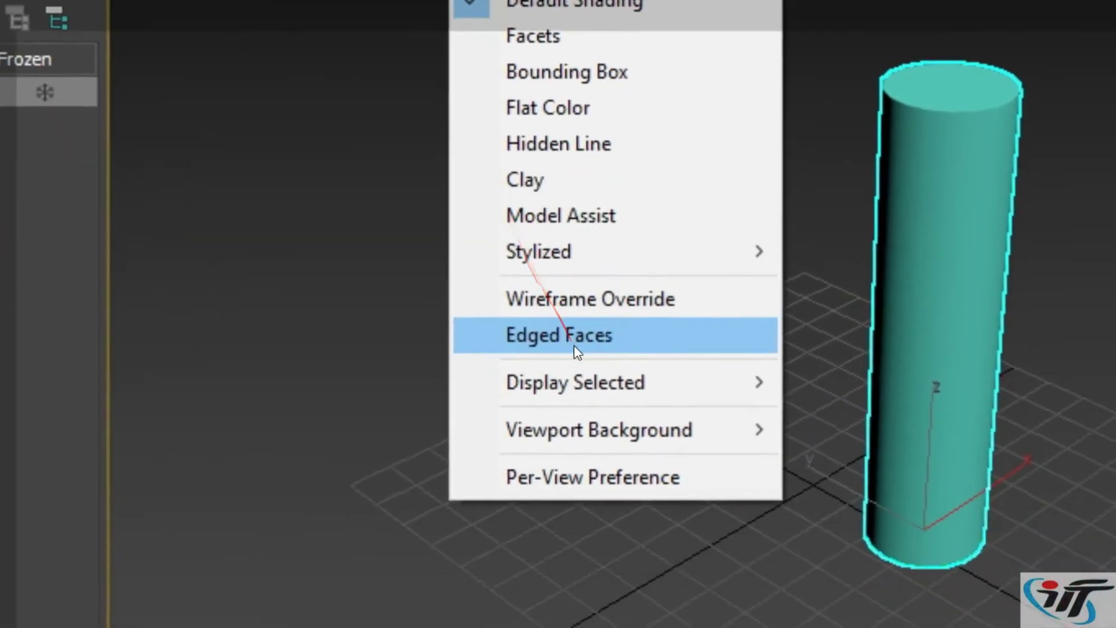
pyautogui.click(574, 347)
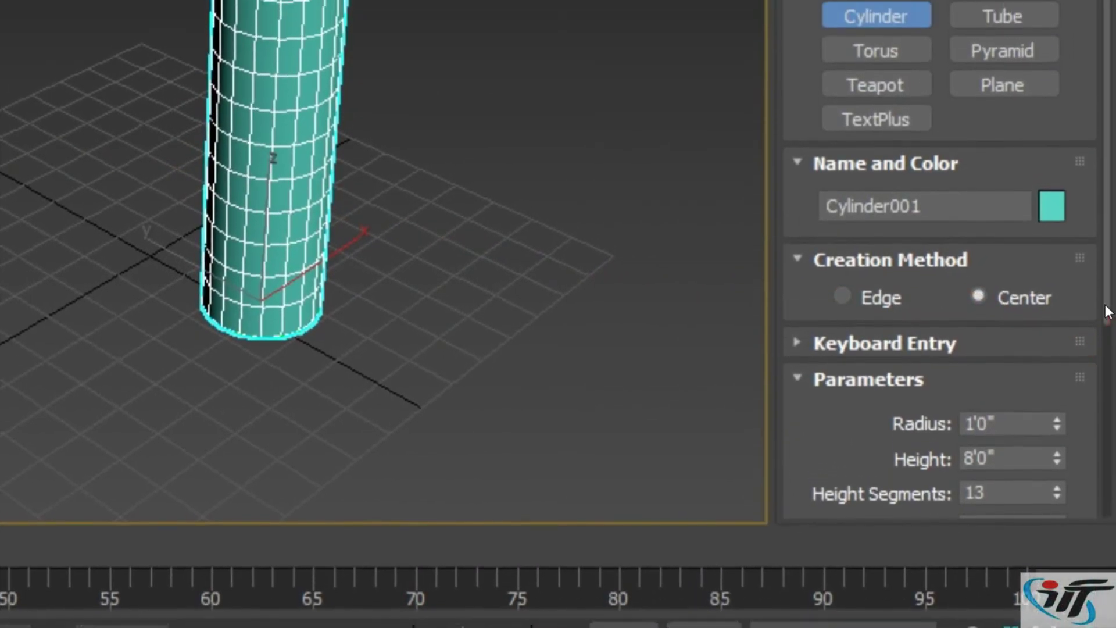
pyautogui.scroll(-5, 1110, 340)
pyautogui.scroll(-3, 1110, 340)
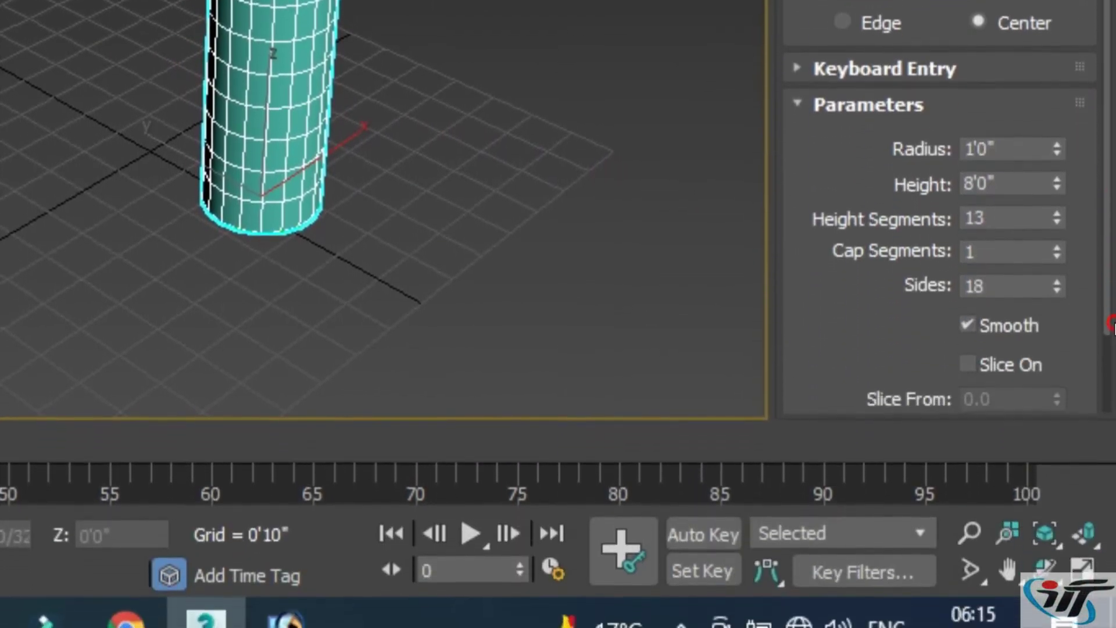
pyautogui.click(1055, 313)
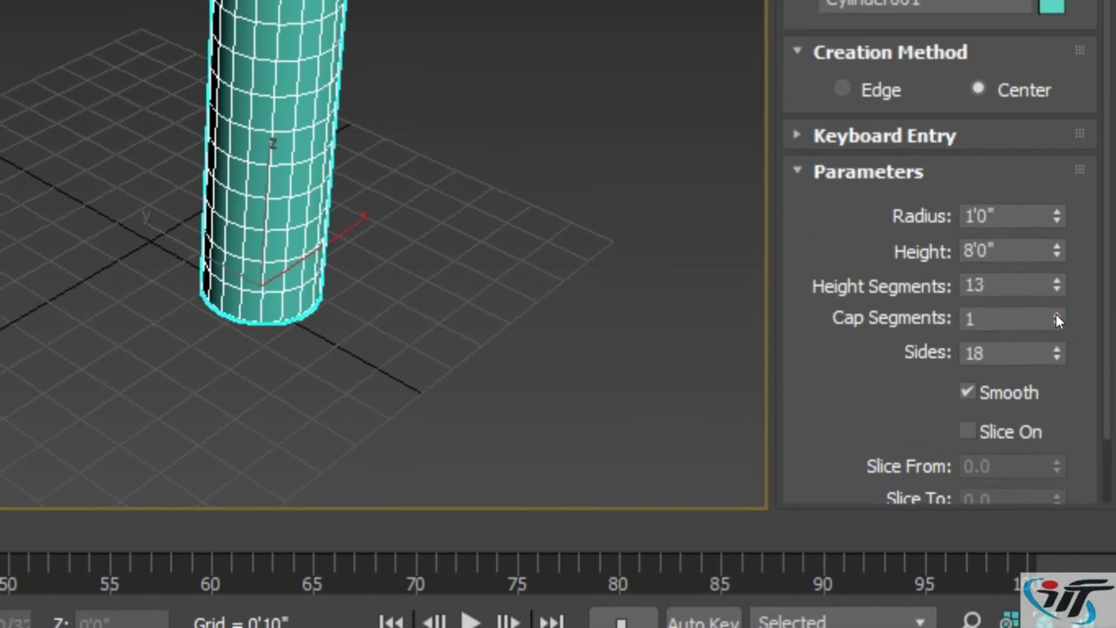
pyautogui.write('8')
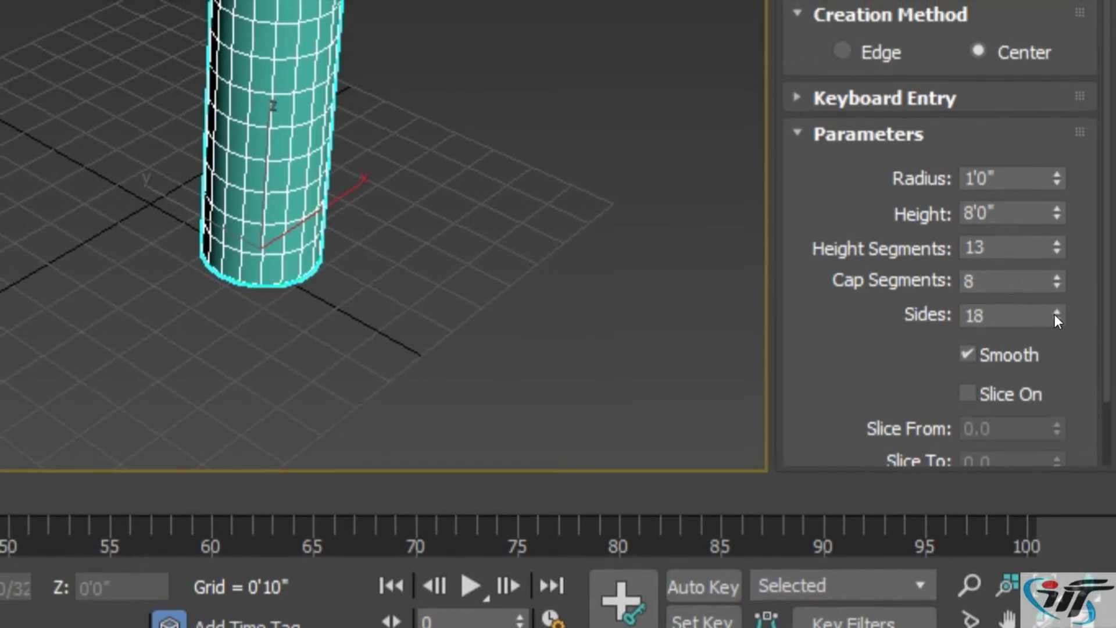
pyautogui.click(1050, 314)
pyautogui.click(1050, 315)
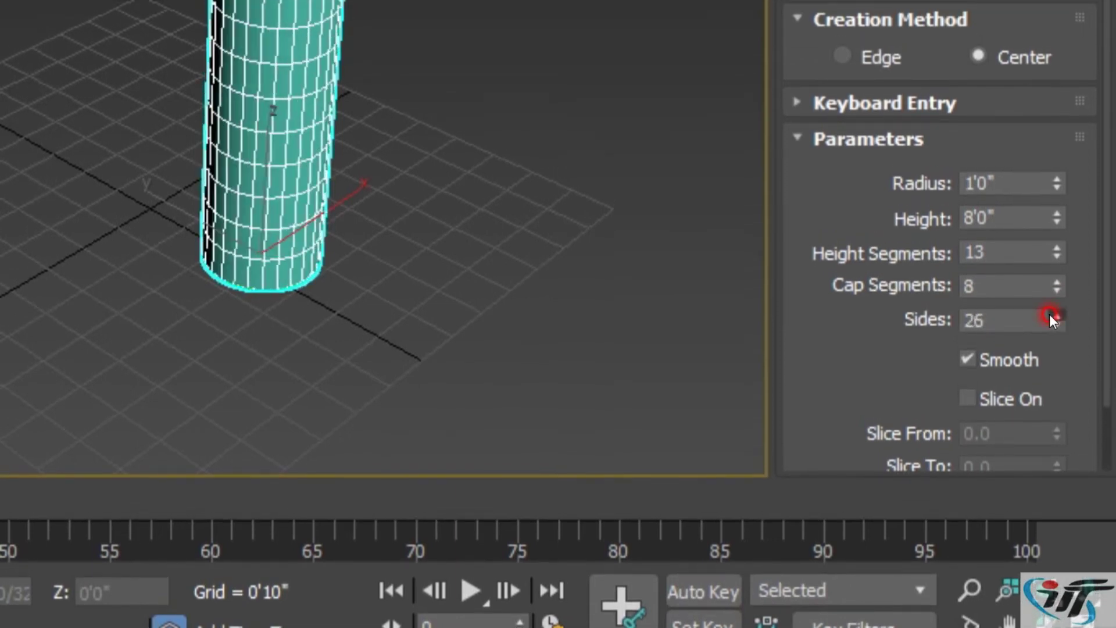
pyautogui.click(1051, 315)
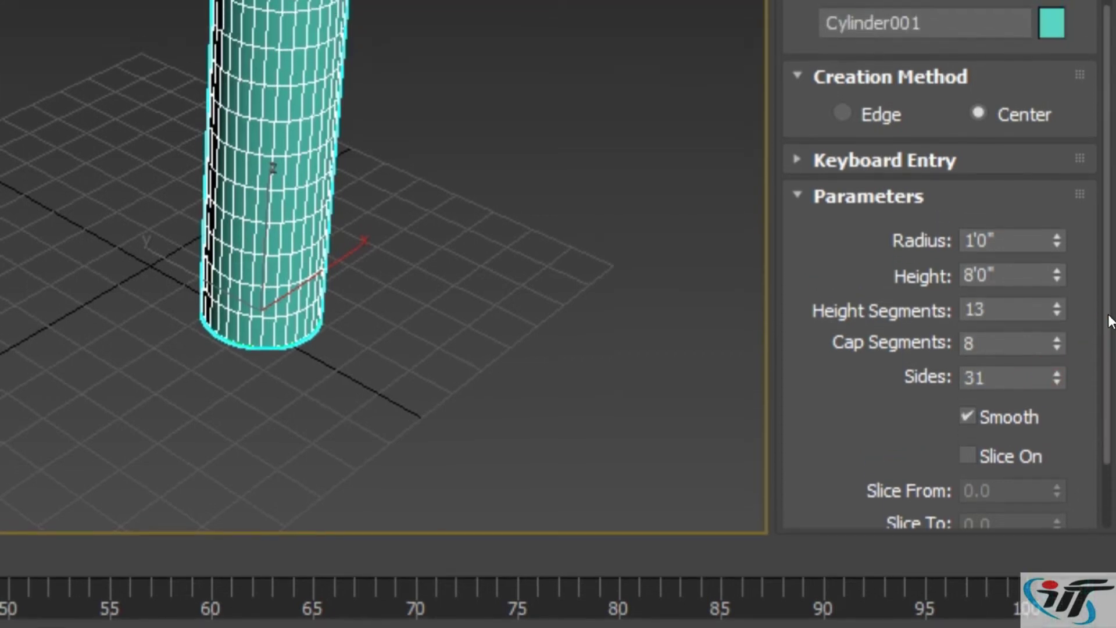
pyautogui.moveTo(1111, 342); pyautogui.dragTo(1108, 327)
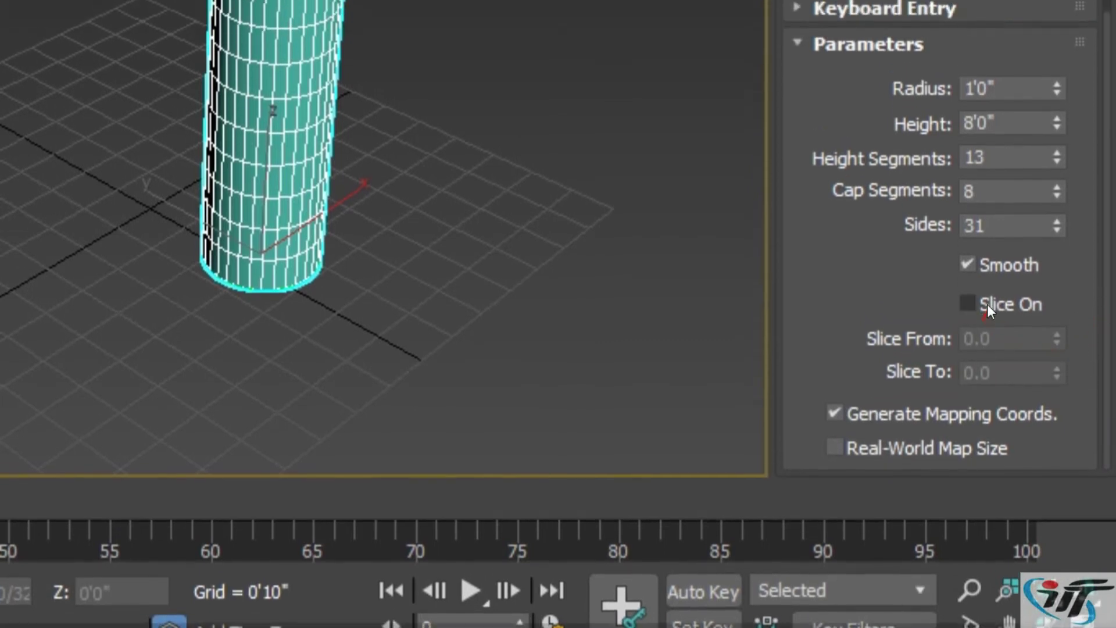
# Enable Slice On for the cylinder with Slice From 211.0 and Slice To about -30.0
pyautogui.click(987, 304)
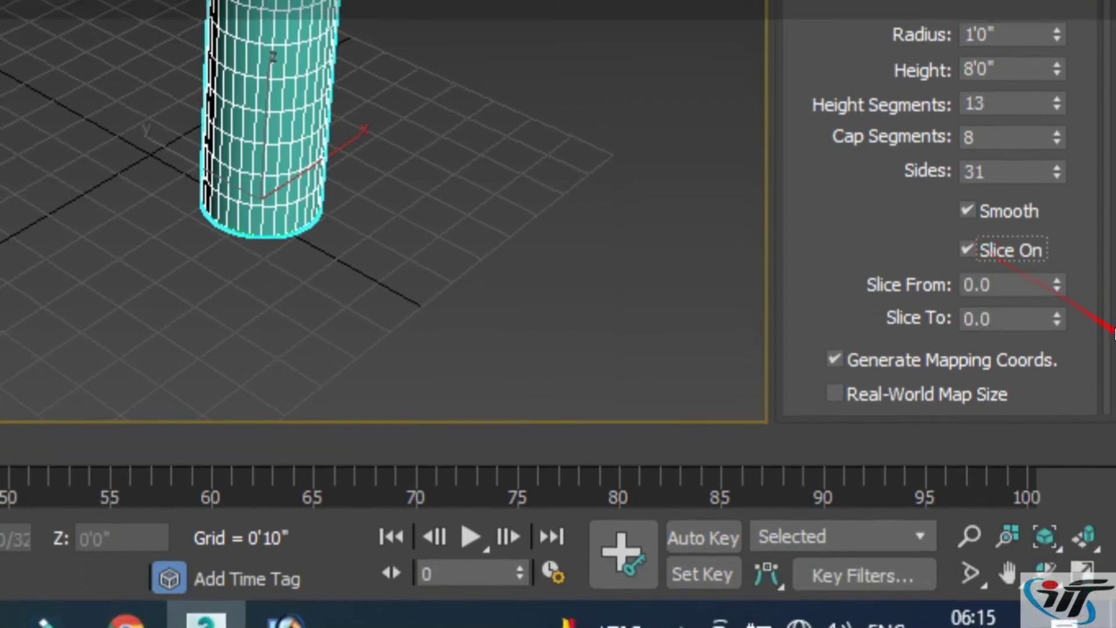
pyautogui.moveTo(1056, 318)
pyautogui.mouseDown()
pyautogui.moveTo(1046, 287)
pyautogui.moveTo(1082, 314)
pyautogui.moveTo(1033, 270)
pyautogui.moveTo(728, 301)
pyautogui.moveTo(752, 220)
pyautogui.moveTo(856, 407)
pyautogui.mouseUp()
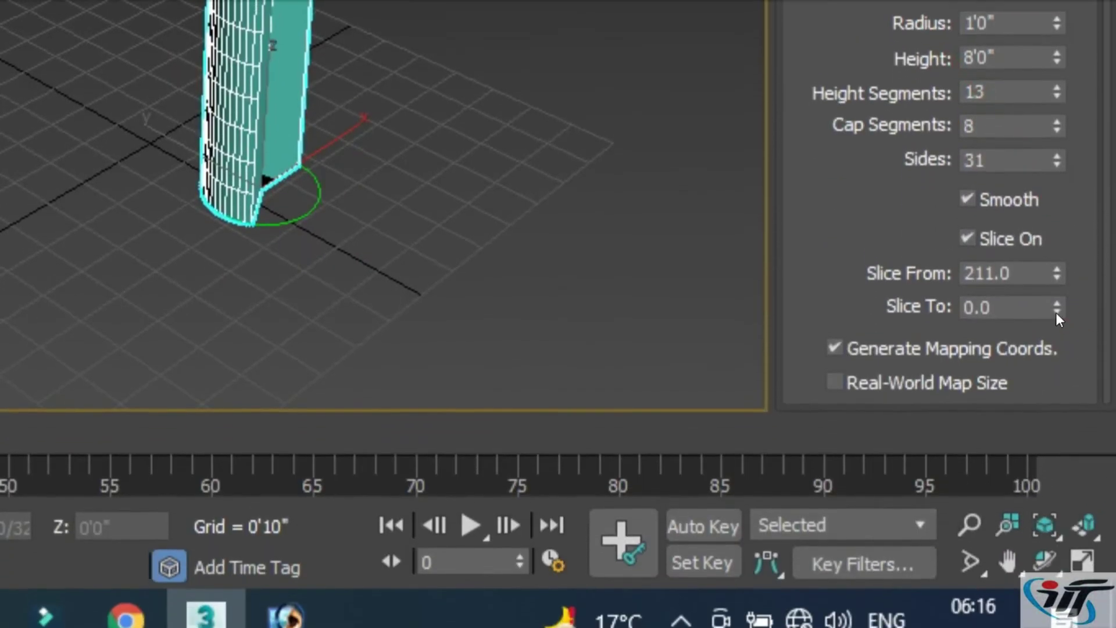
pyautogui.moveTo(1055, 312); pyautogui.dragTo(1051, 296)
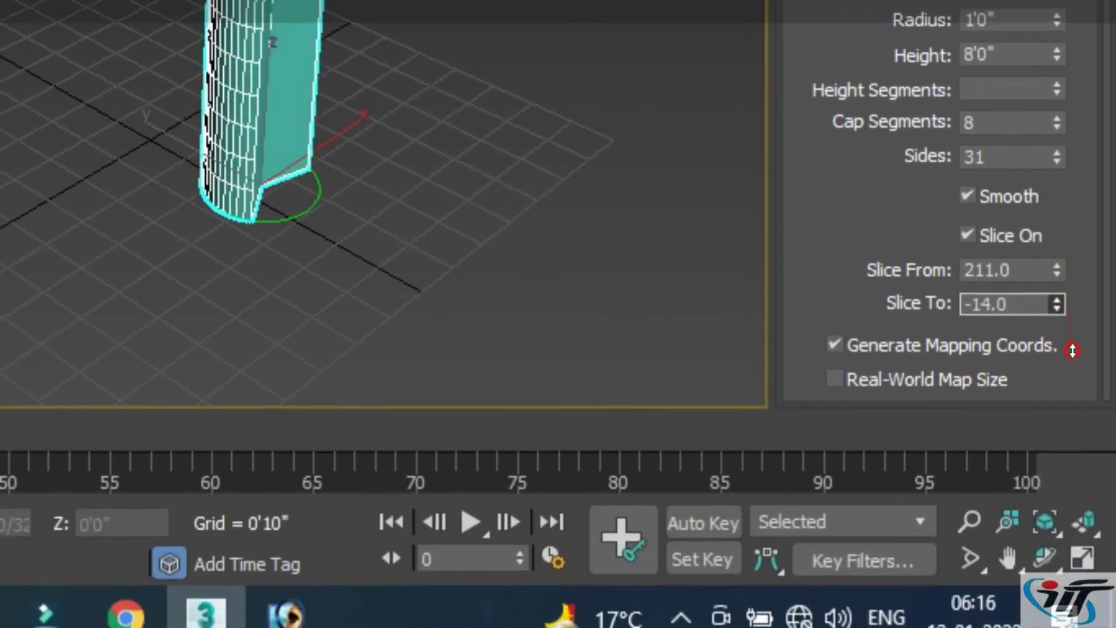
pyautogui.moveTo(1051, 296); pyautogui.dragTo(1064, 379)
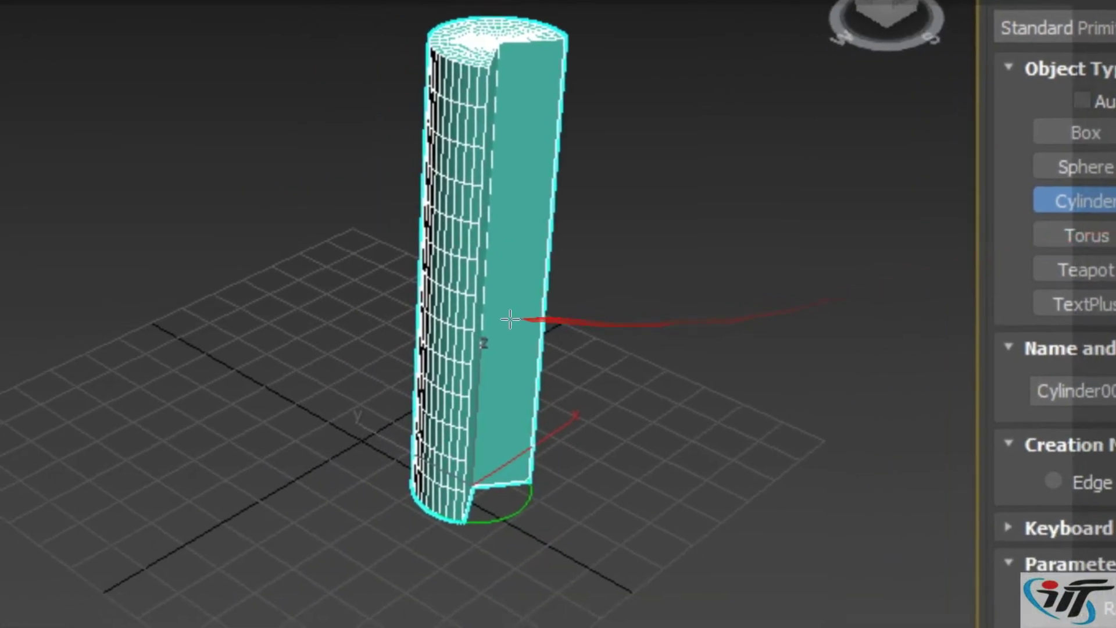
# Delete the sliced cylinder and draw a purple tube on the grid
pyautogui.press('Delete')
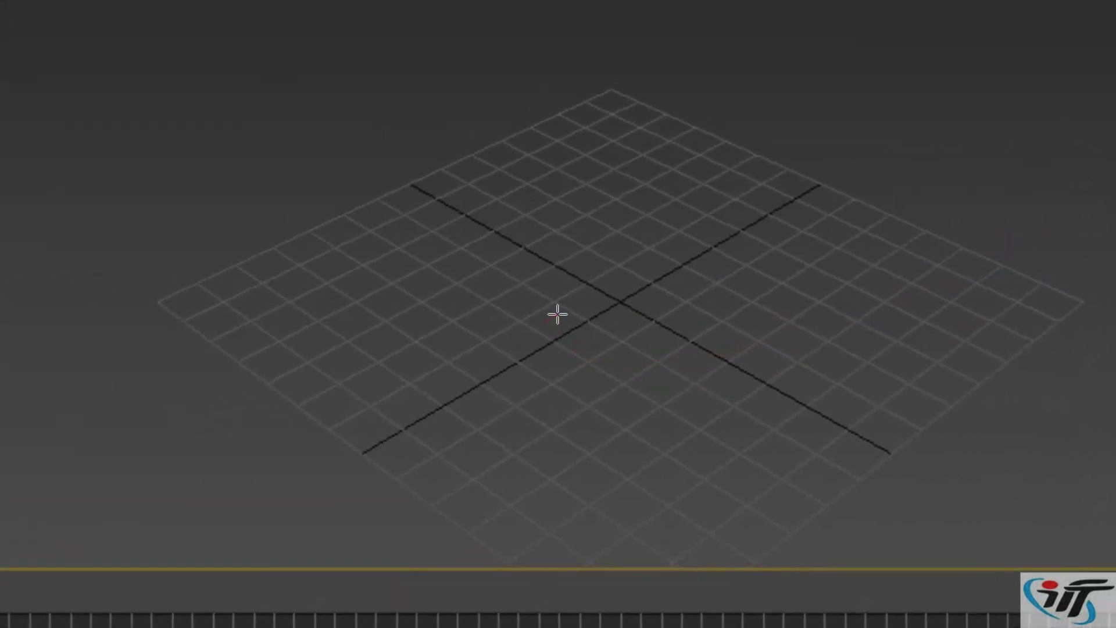
pyautogui.moveTo(557, 314); pyautogui.dragTo(721, 367)
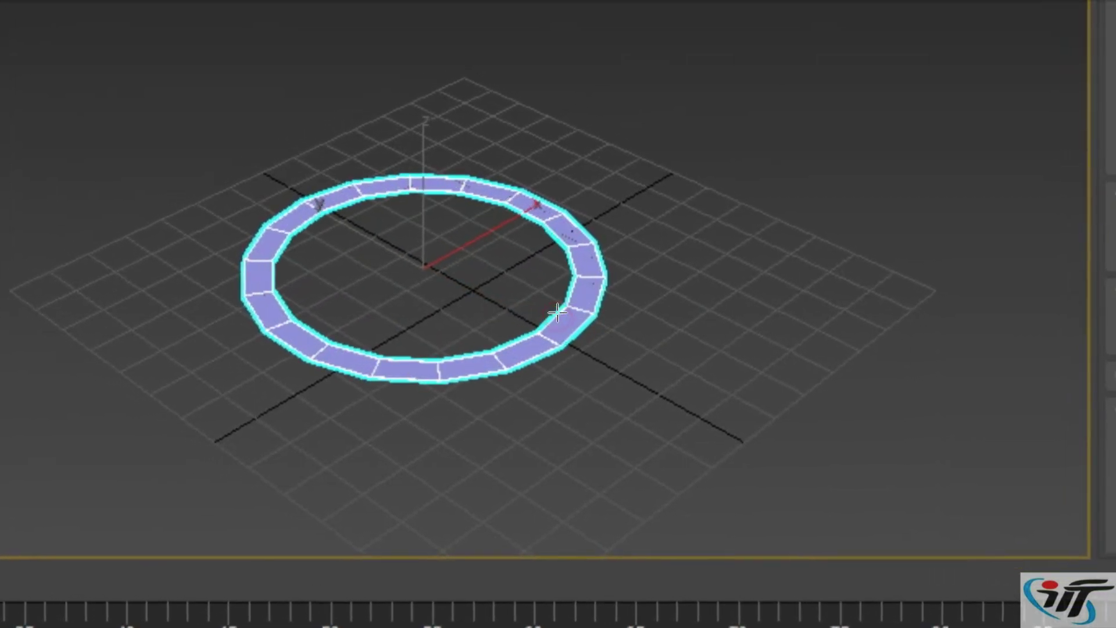
pyautogui.click(557, 314)
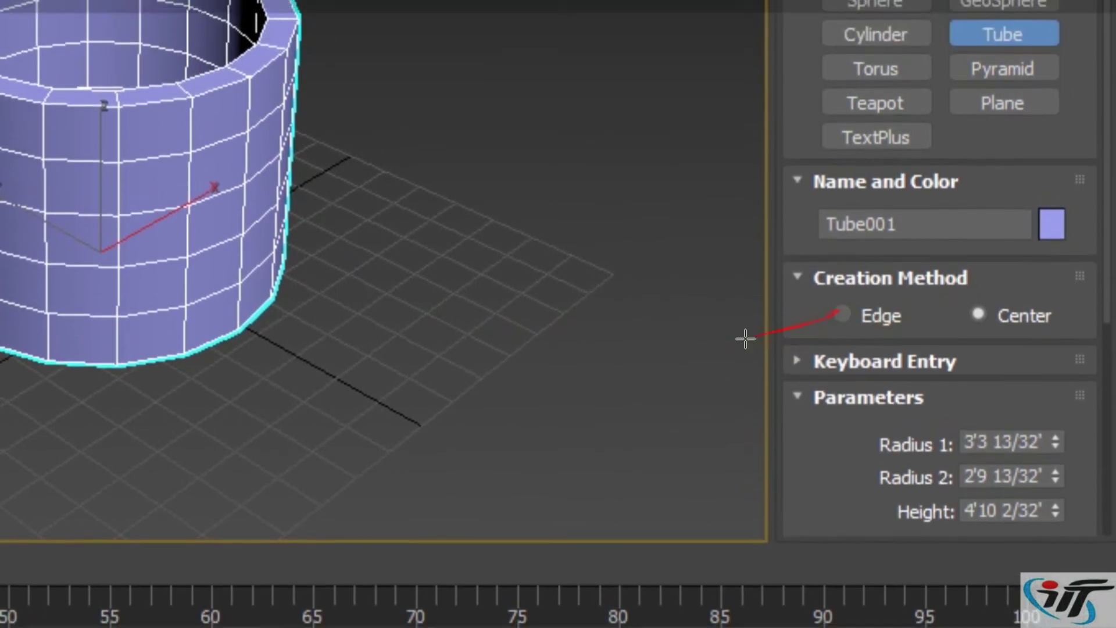
# Draw a second tube from its edge, then set the Tube creation method to Center
pyautogui.moveTo(697, 326); pyautogui.dragTo(509, 329)
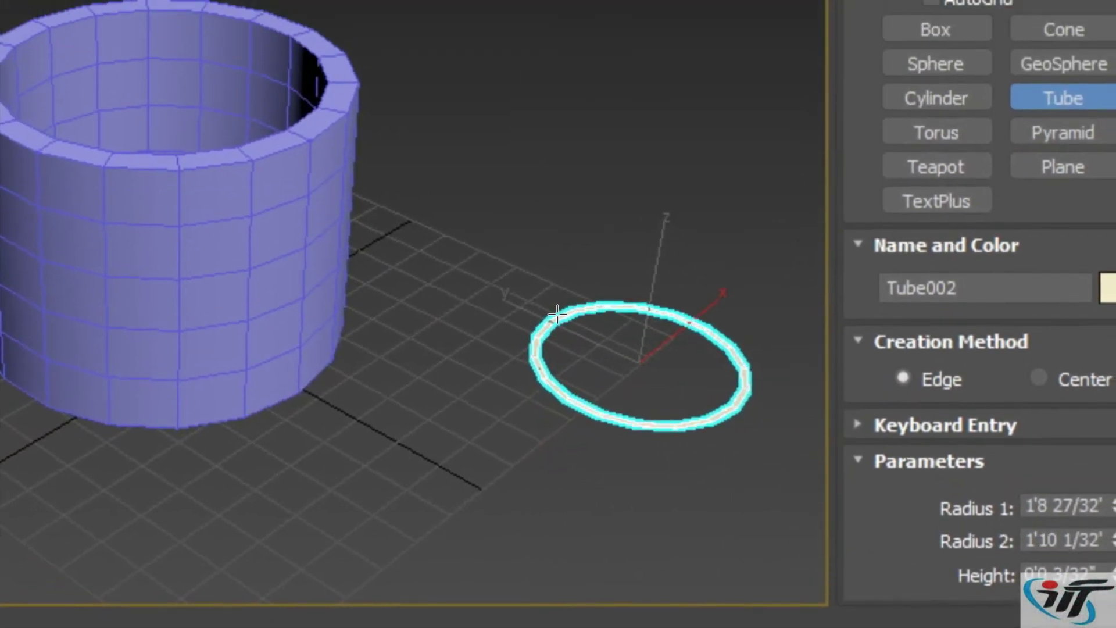
pyautogui.click(556, 313)
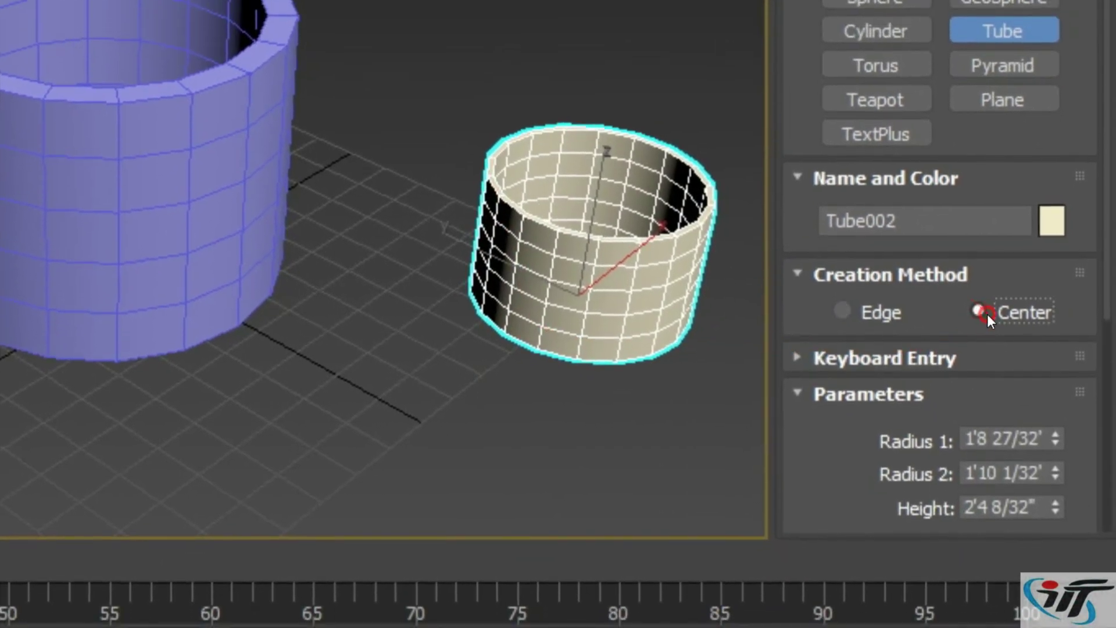
pyautogui.click(990, 297)
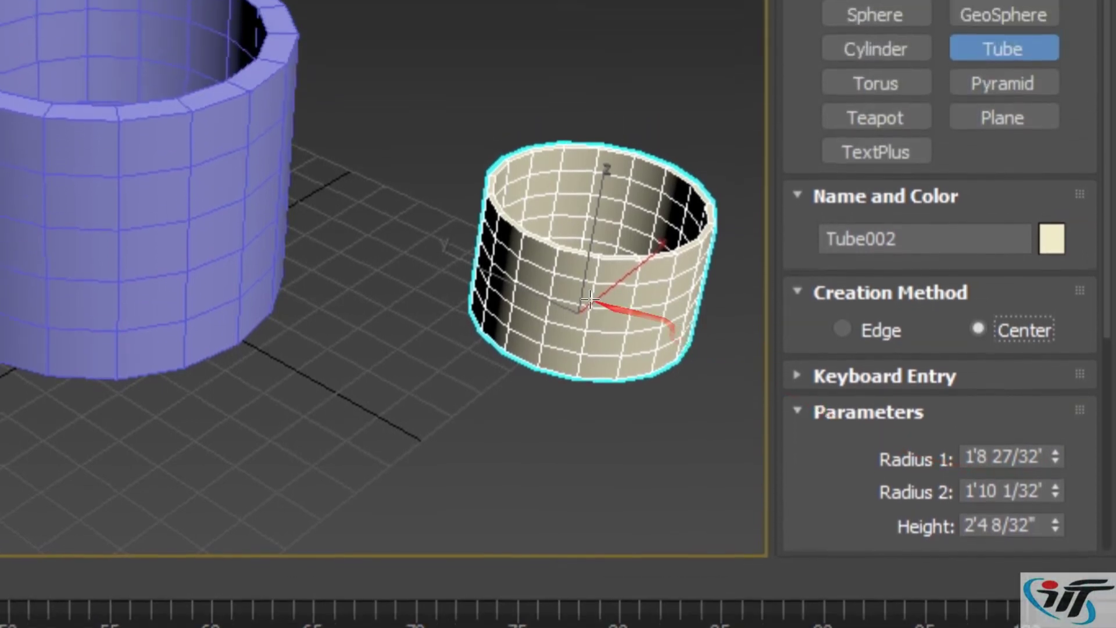
pyautogui.click(590, 313)
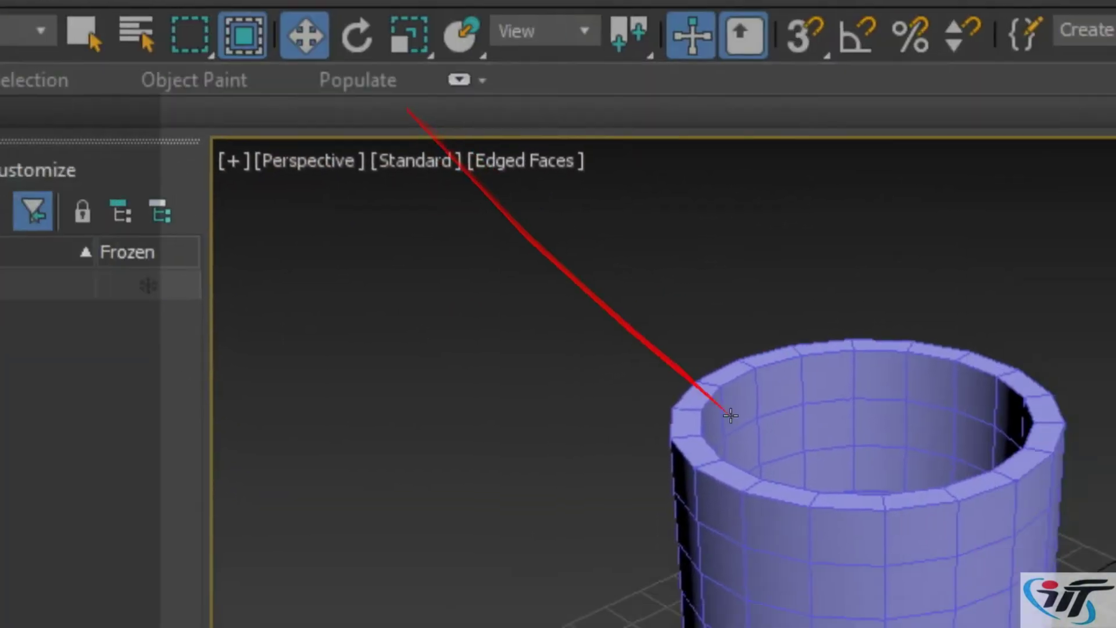
# Delete the purple tube and draw a pale-yellow tube outward from the grid centre
pyautogui.click(728, 406)
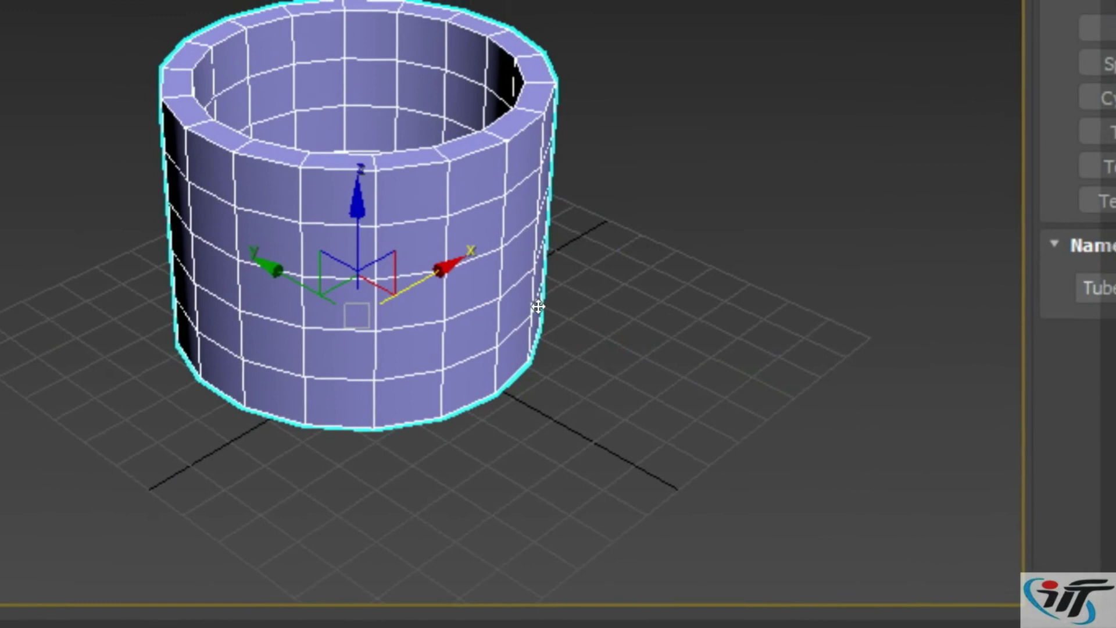
pyautogui.press('Delete')
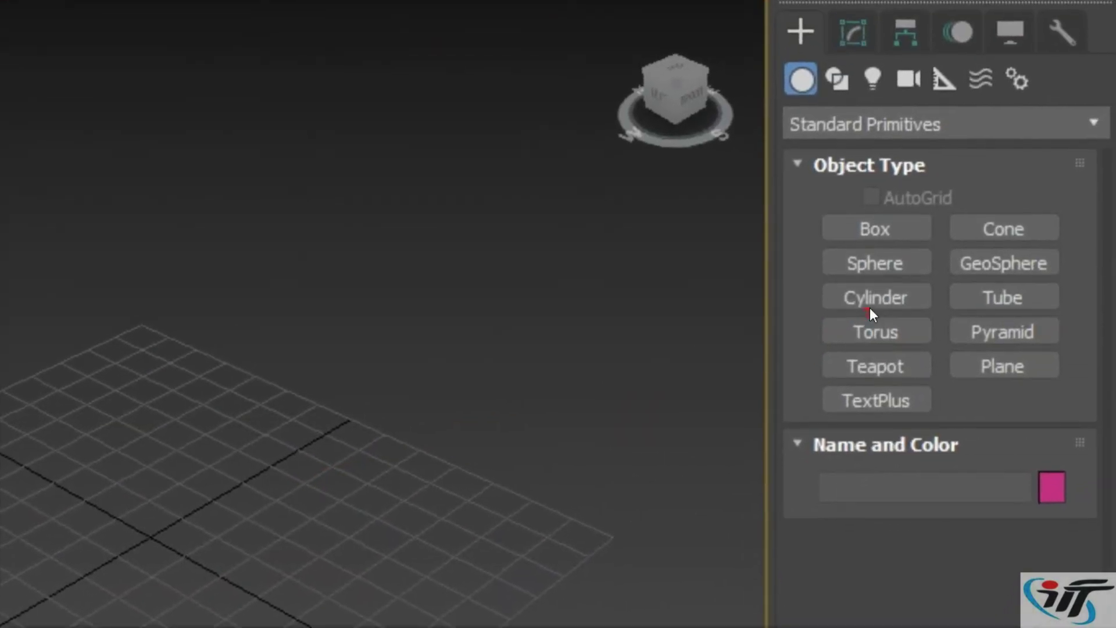
pyautogui.click(867, 316)
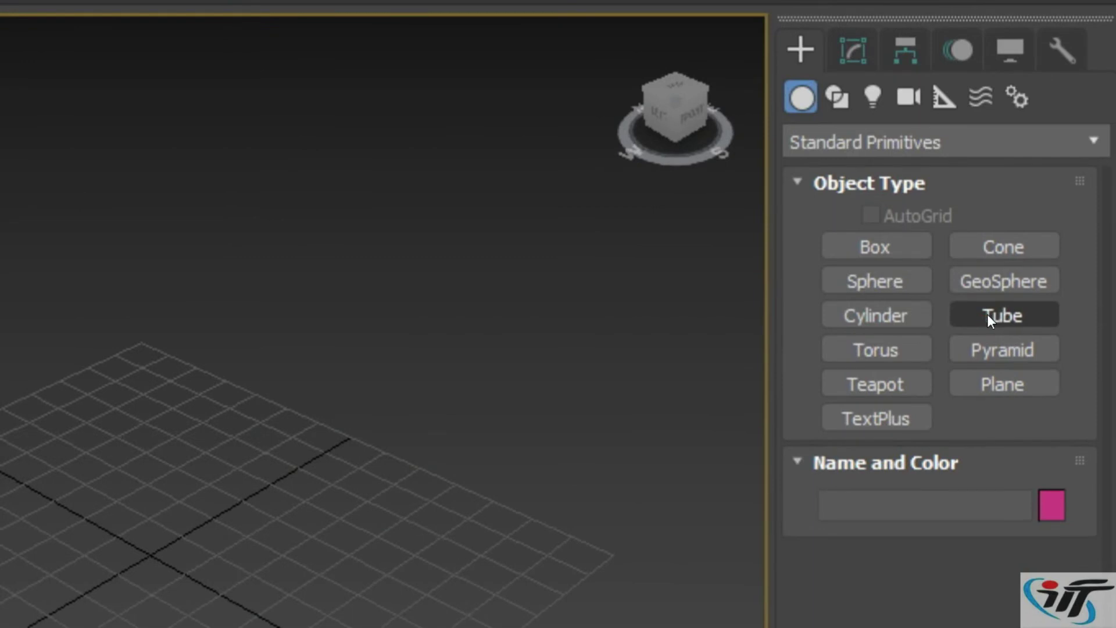
pyautogui.click(987, 314)
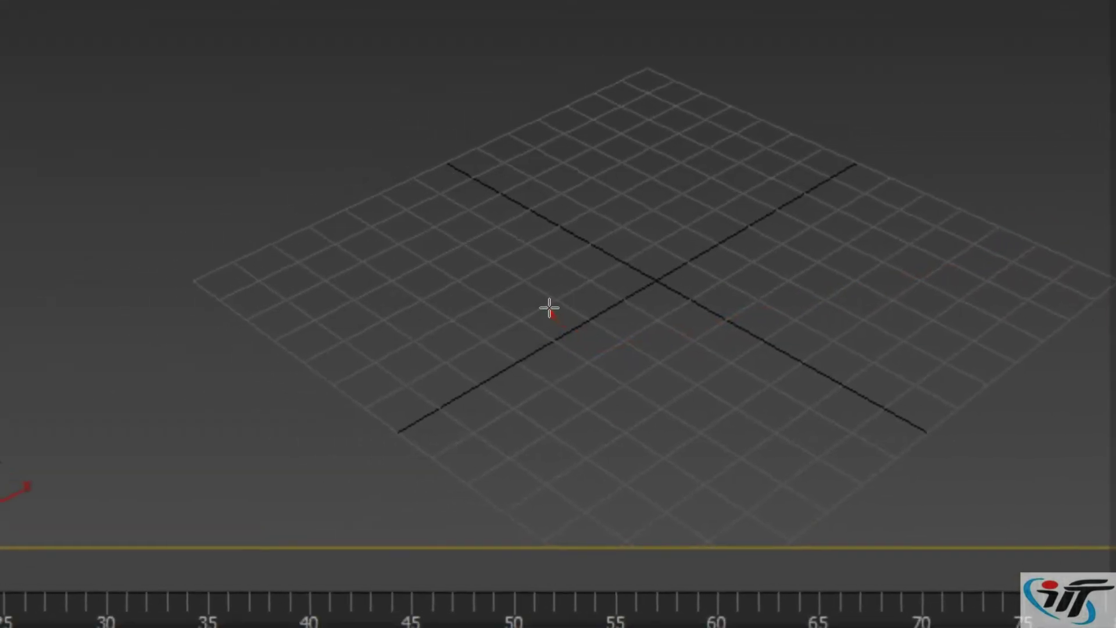
pyautogui.moveTo(549, 308); pyautogui.dragTo(622, 319)
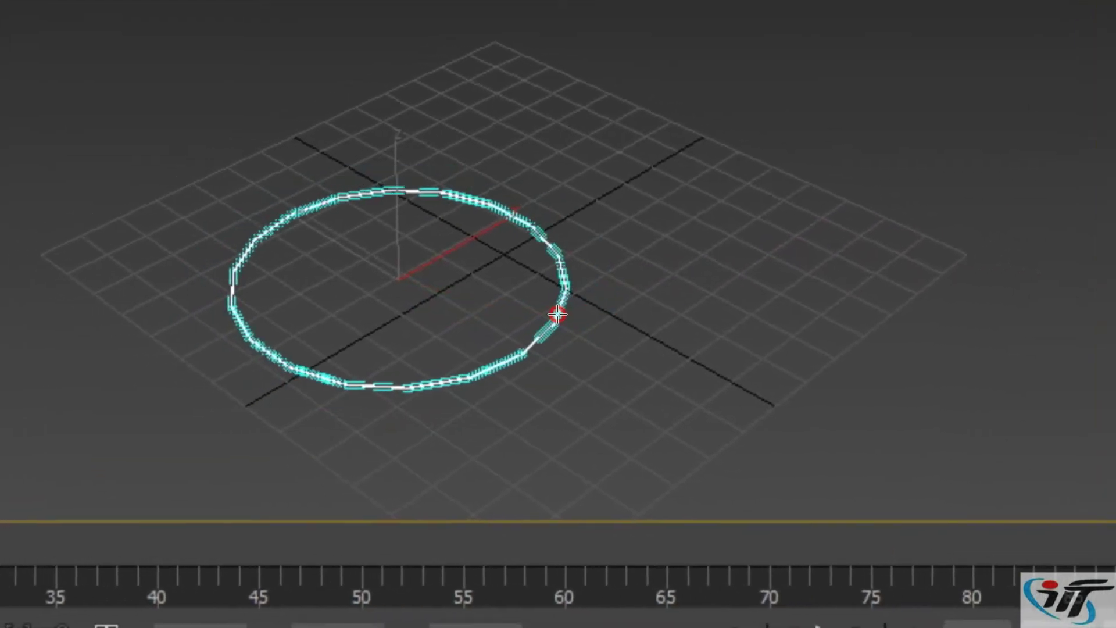
pyautogui.click(557, 314)
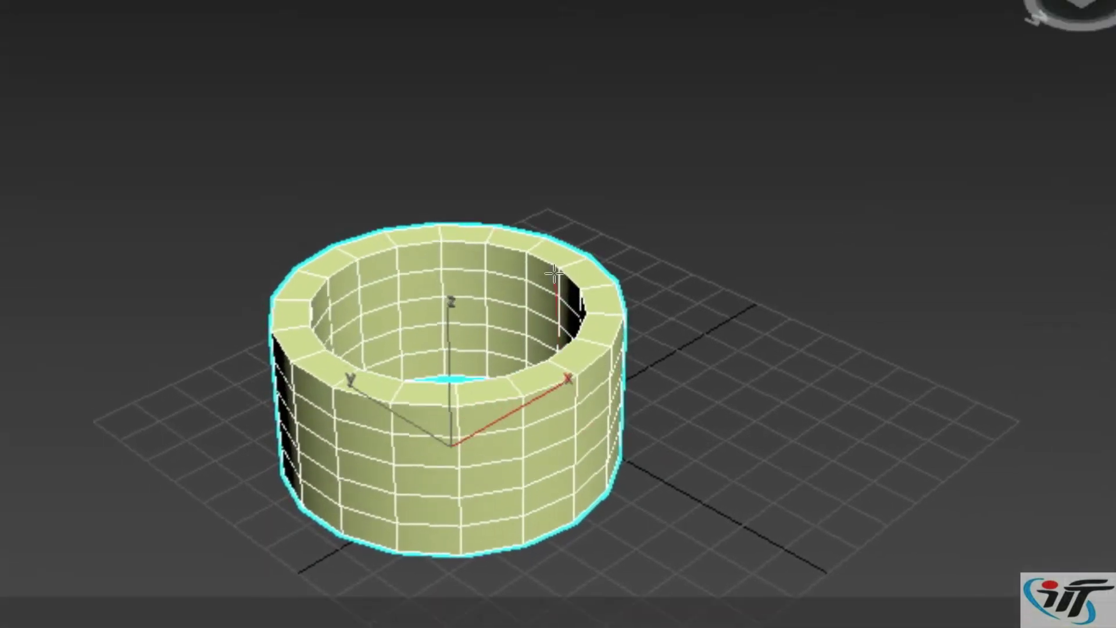
pyautogui.click(554, 273)
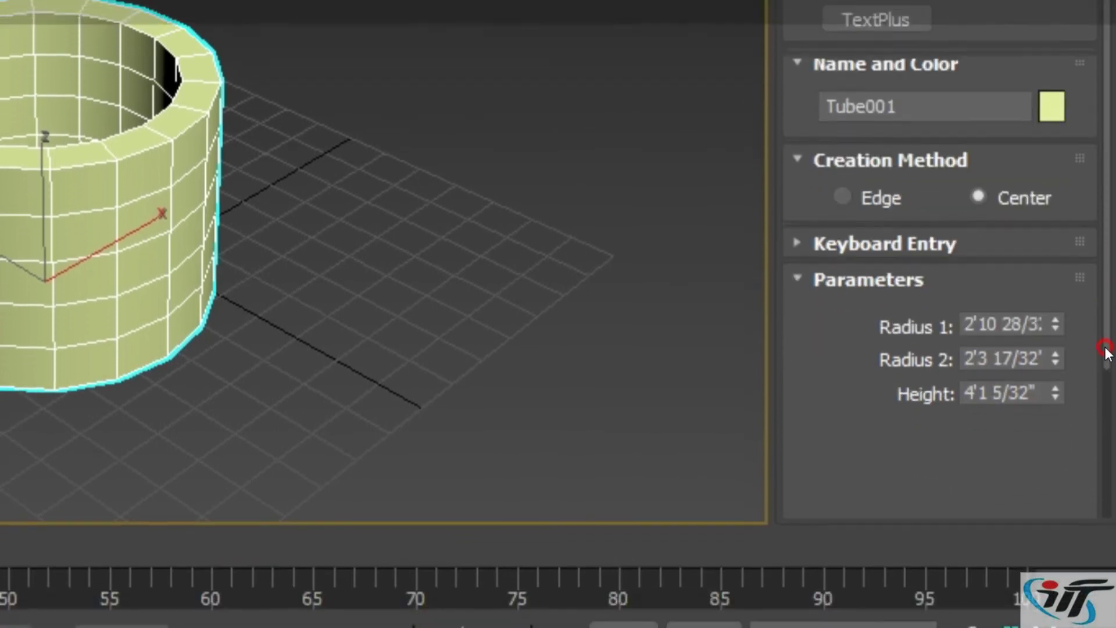
# Set the yellow tube to 11 cap segments and 35 sides
pyautogui.moveTo(1104, 318); pyautogui.dragTo(1102, 361)
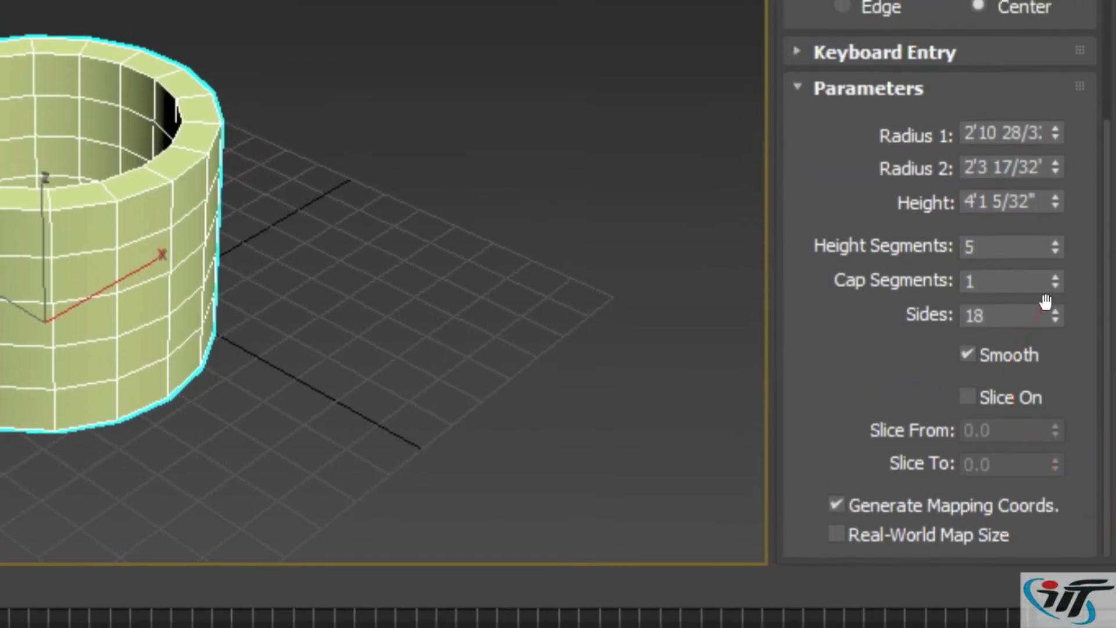
pyautogui.moveTo(1049, 314); pyautogui.dragTo(1049, 315)
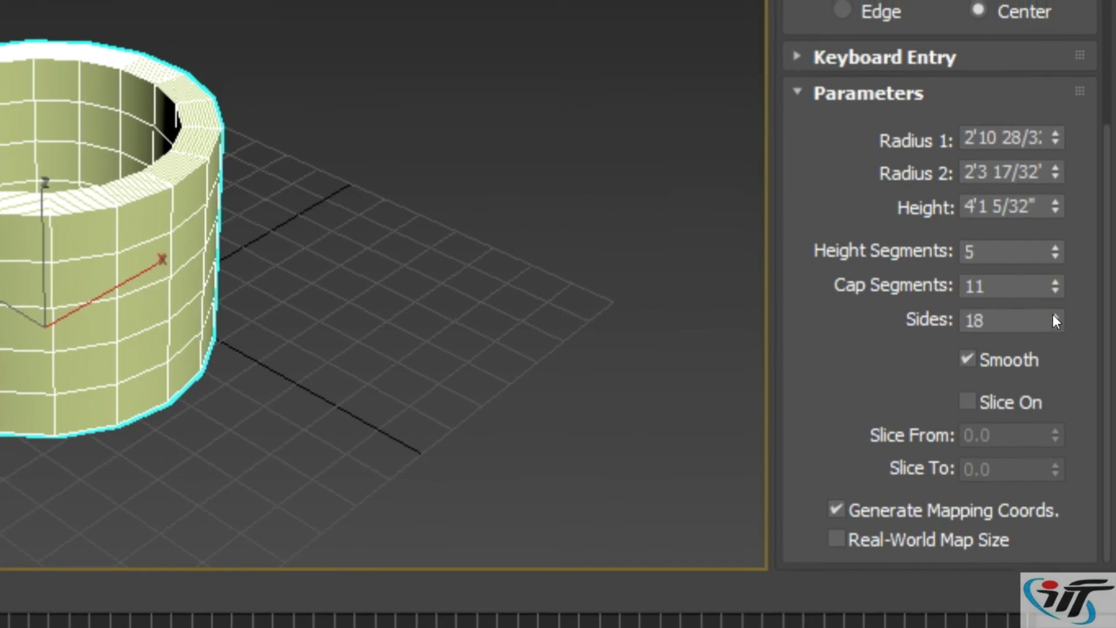
pyautogui.click(1052, 315)
pyautogui.click(1052, 315)
pyautogui.click(1052, 315)
pyautogui.click(1052, 315)
pyautogui.click(1052, 315)
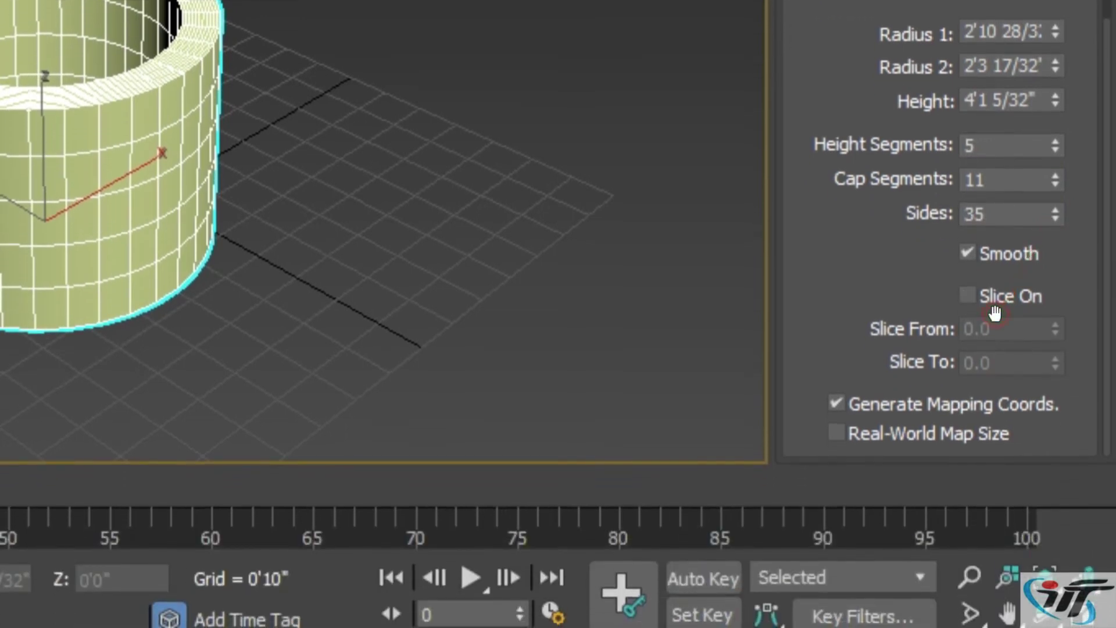
# Enable Slice On for the tube with Slice From raised to 166.5
pyautogui.click(996, 412)
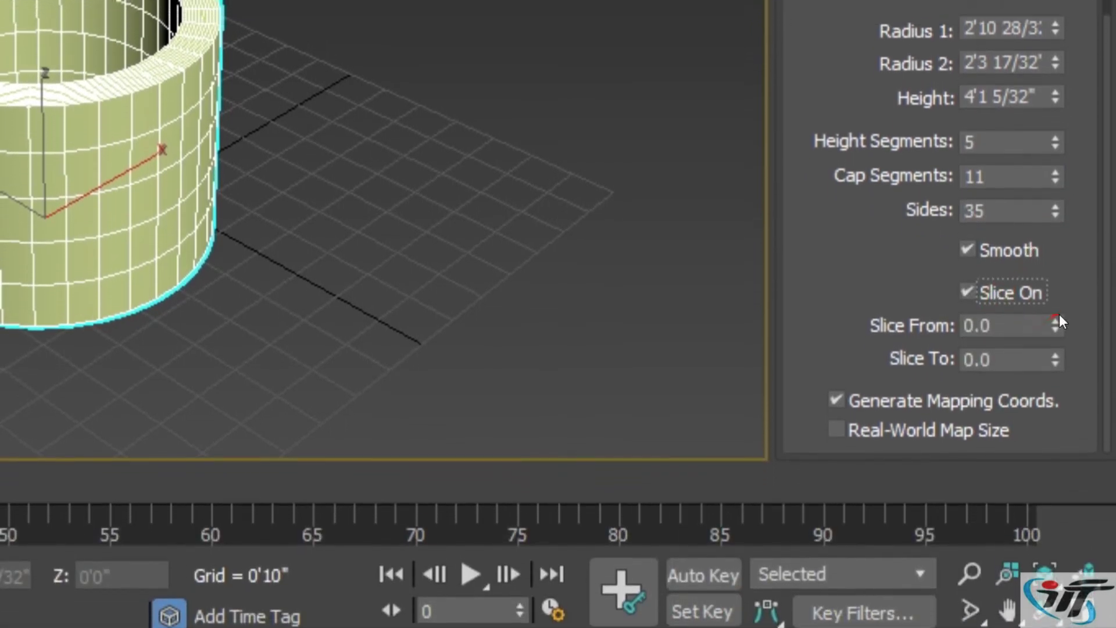
pyautogui.click(1053, 318)
pyautogui.moveTo(1052, 319)
pyautogui.mouseDown()
pyautogui.moveTo(1011, 254)
pyautogui.moveTo(1006, 349)
pyautogui.moveTo(948, 256)
pyautogui.mouseUp()
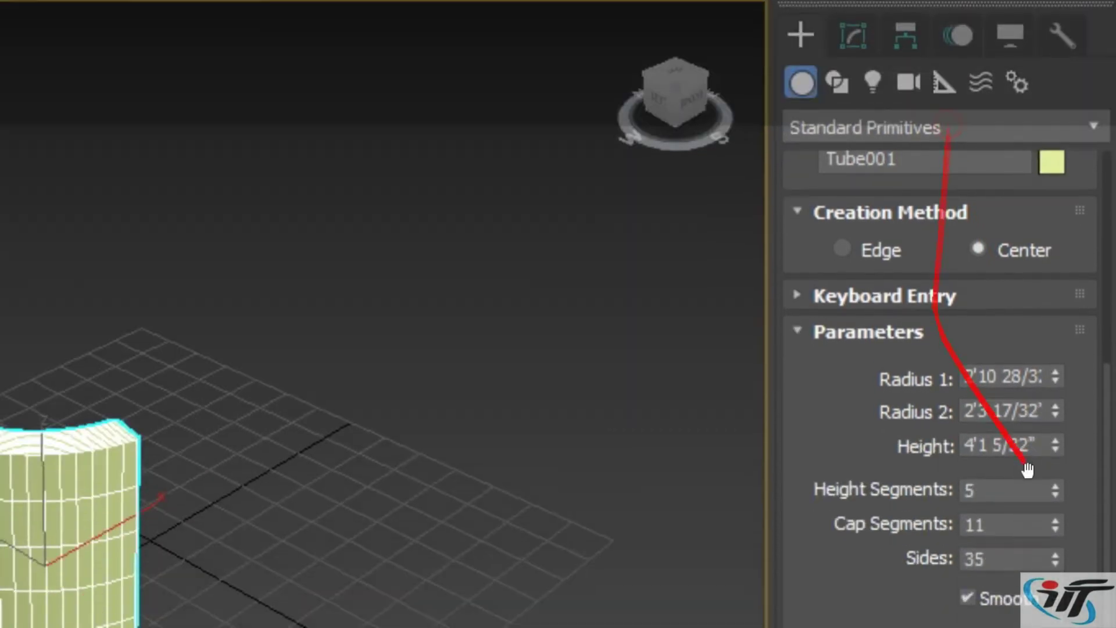
pyautogui.moveTo(949, 255)
pyautogui.mouseDown()
pyautogui.moveTo(1054, 366)
pyautogui.moveTo(1043, 308)
pyautogui.moveTo(1004, 482)
pyautogui.mouseUp()
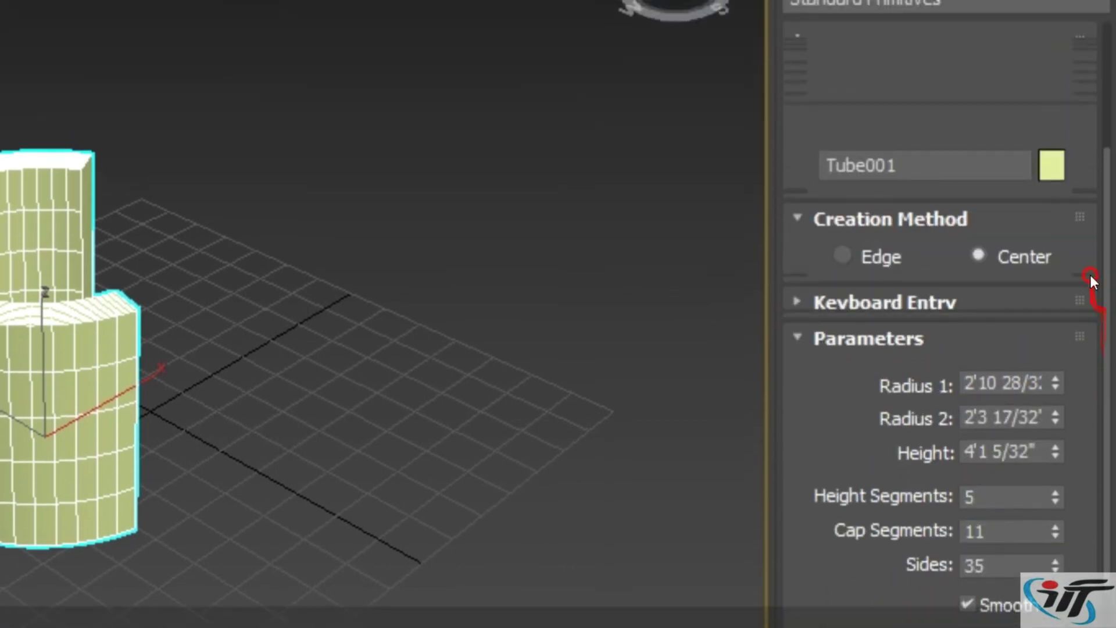
pyautogui.scroll(5, 1087, 285)
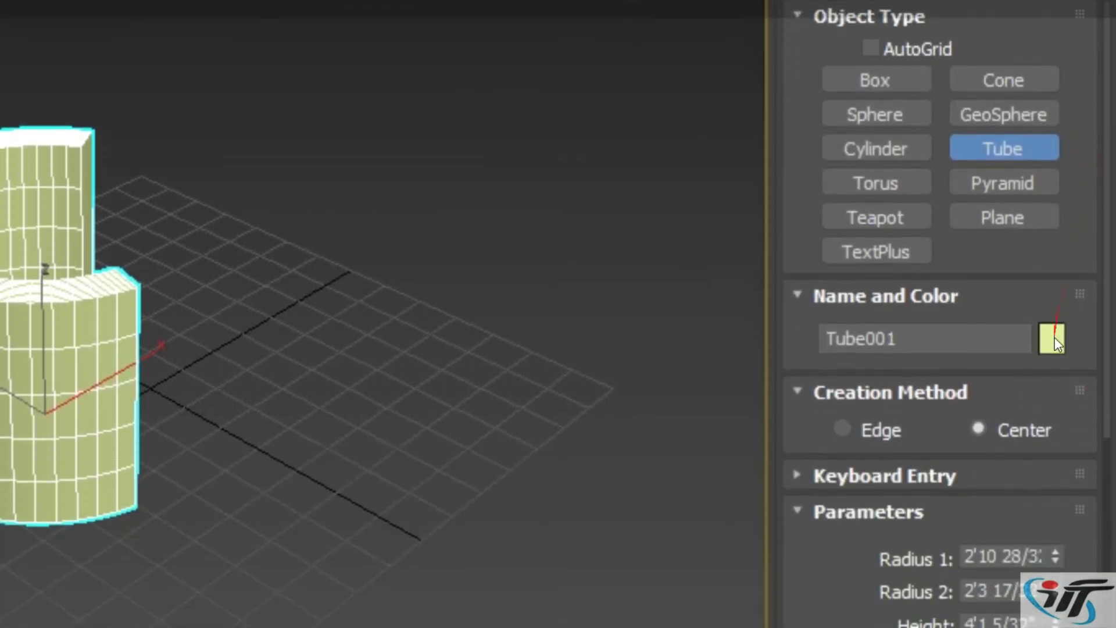
# Color the tube dark blue and turn off Edged Faces in the perspective view
pyautogui.click(1052, 314)
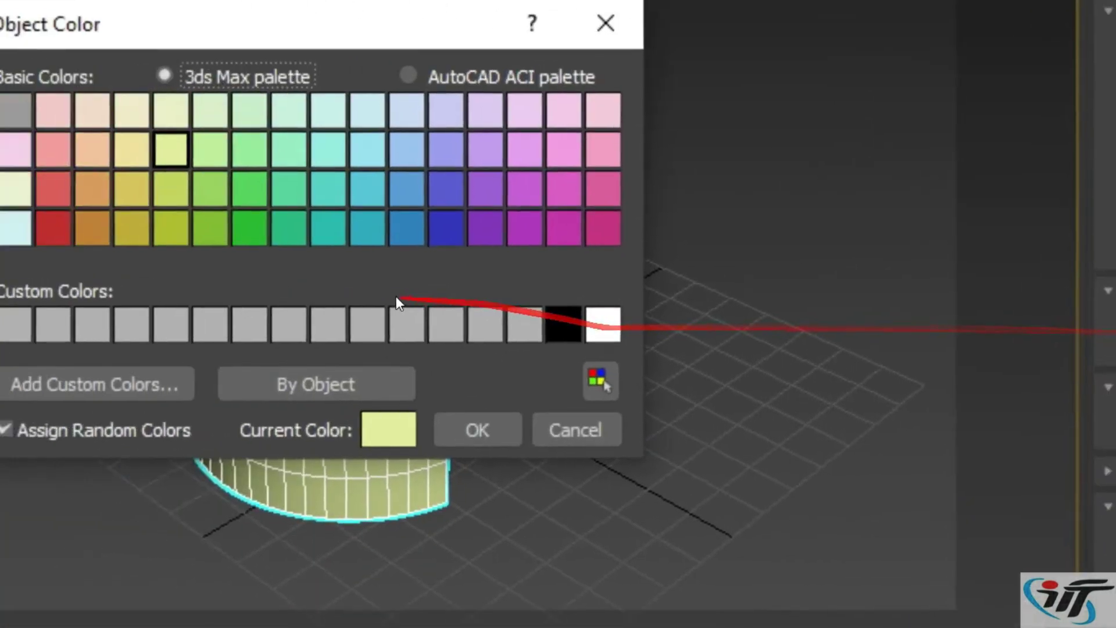
pyautogui.click(558, 319)
pyautogui.click(598, 516)
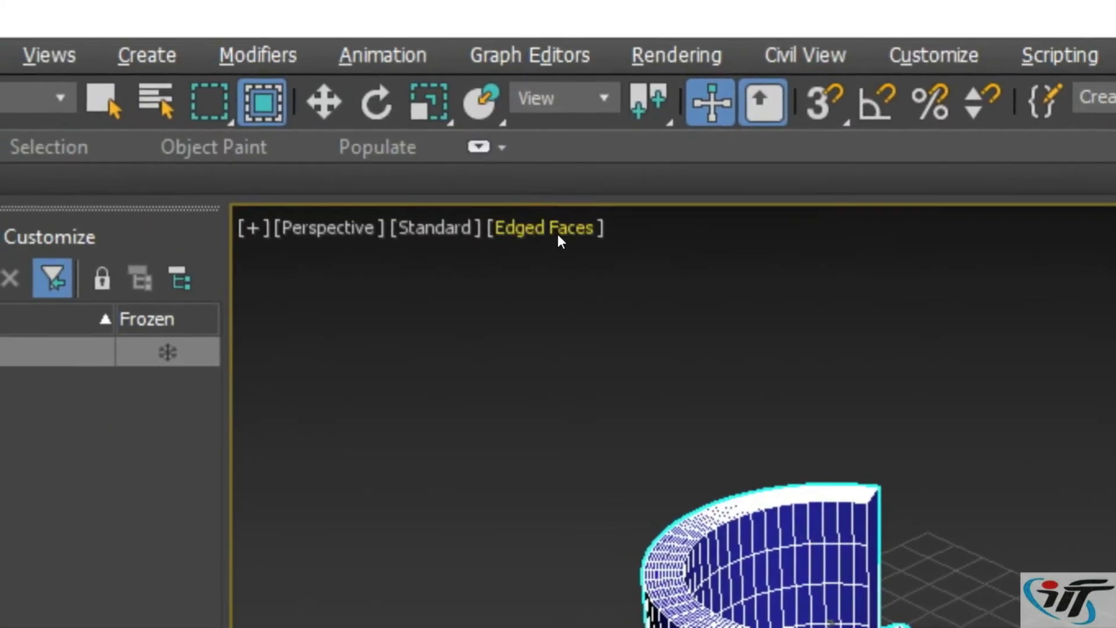
pyautogui.click(557, 234)
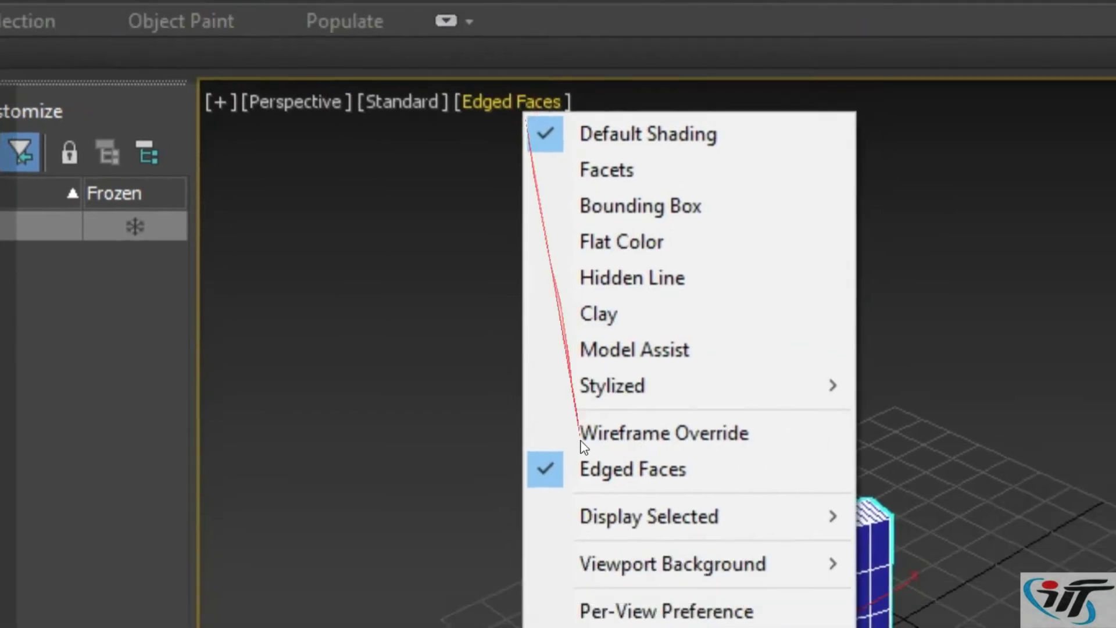
pyautogui.click(605, 595)
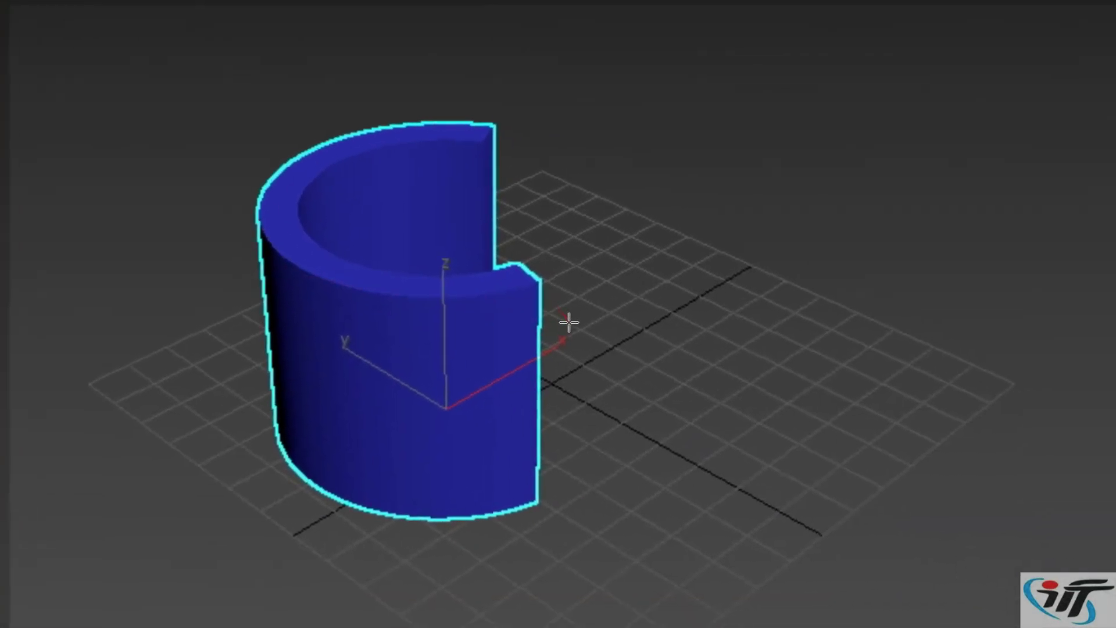
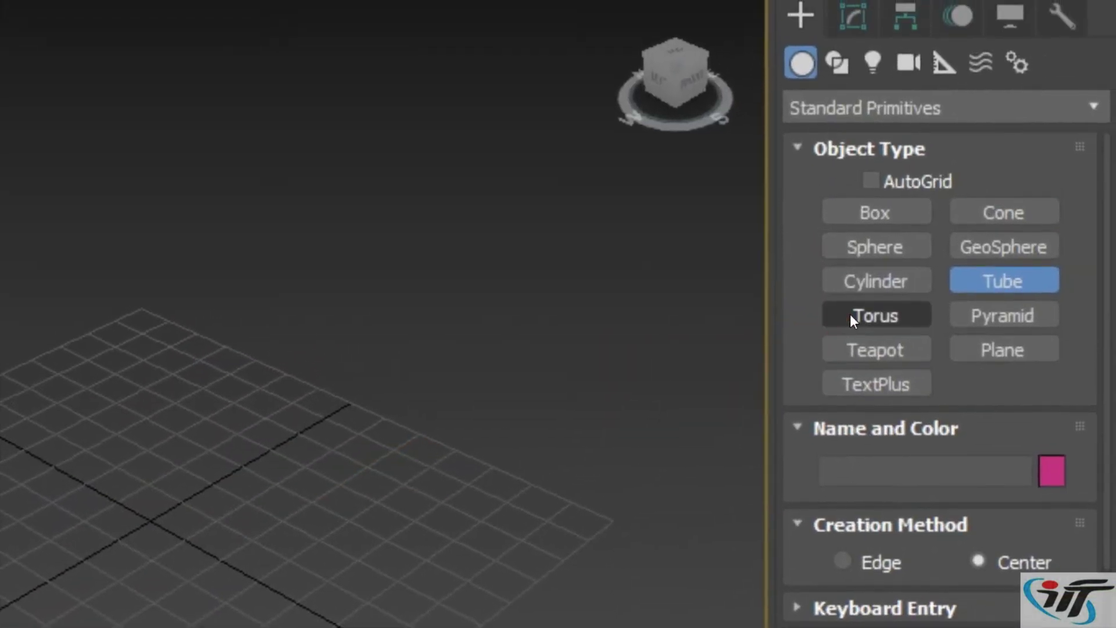
# Draw a trial torus, raising its rotation to 26.5 and increasing its twist and sides
pyautogui.click(850, 314)
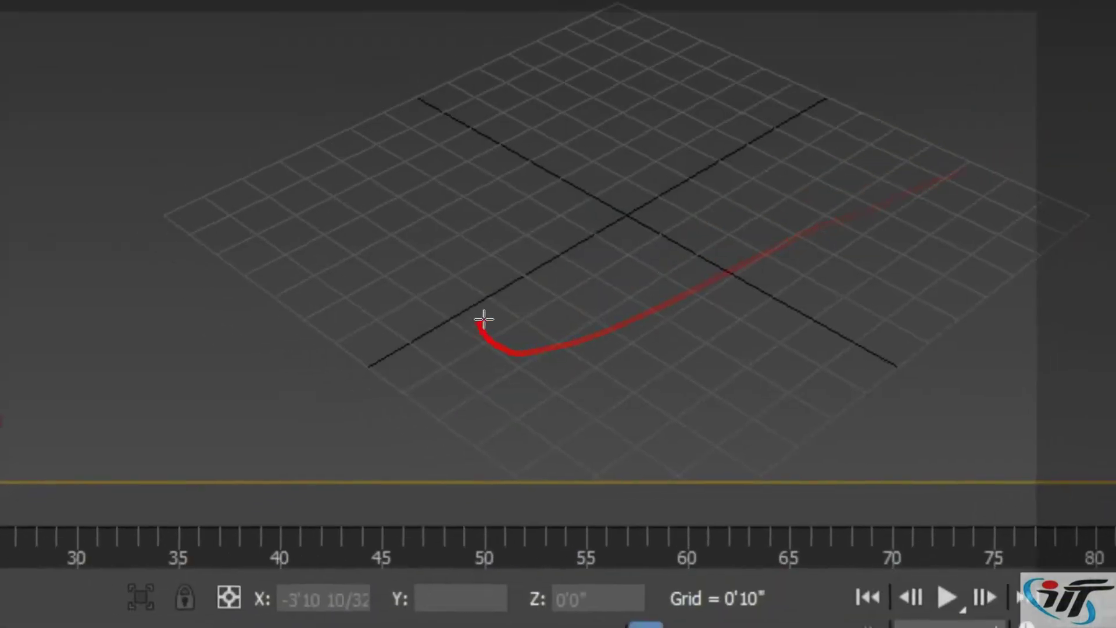
pyautogui.moveTo(538, 269); pyautogui.dragTo(595, 292)
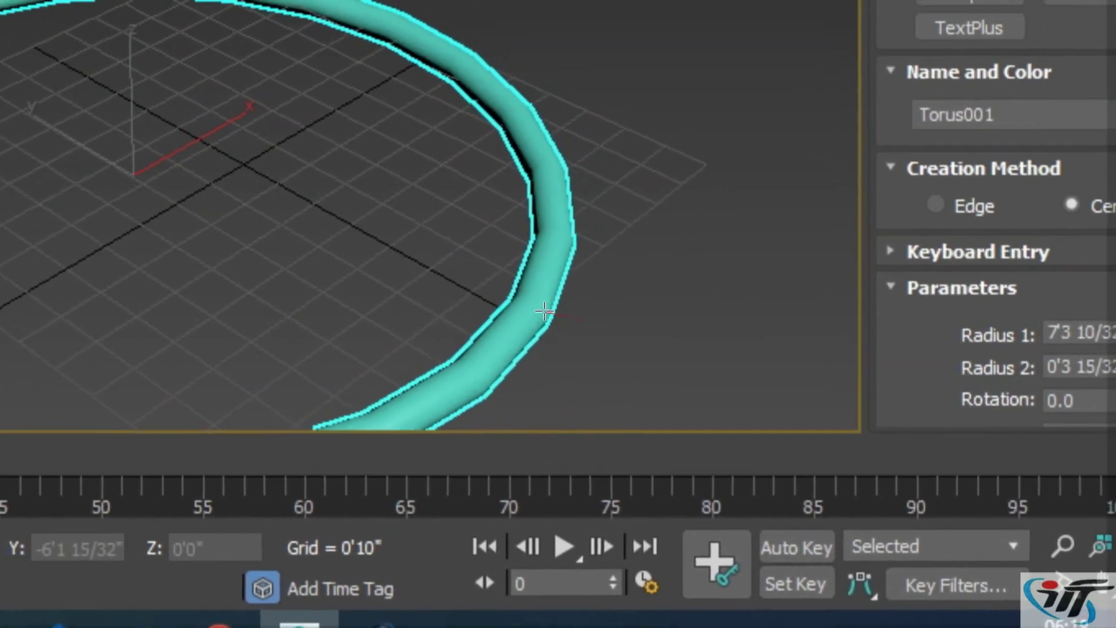
pyautogui.click(557, 314)
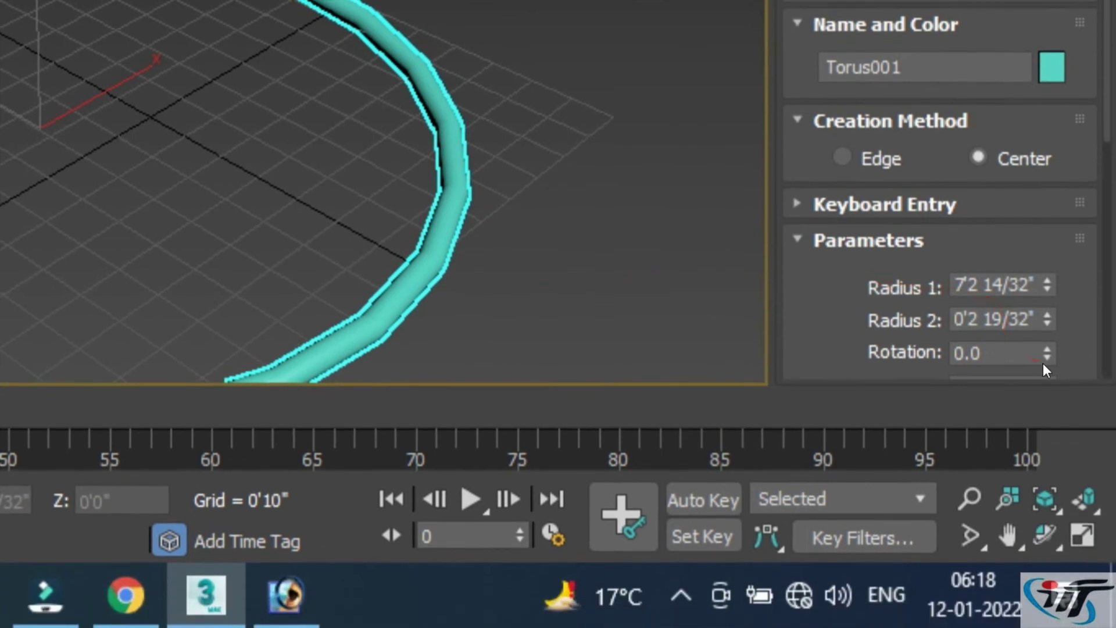
pyautogui.moveTo(1045, 350); pyautogui.dragTo(1048, 350)
pyautogui.moveTo(1048, 350); pyautogui.dragTo(1047, 350)
pyautogui.scroll(-3, 1110, 314)
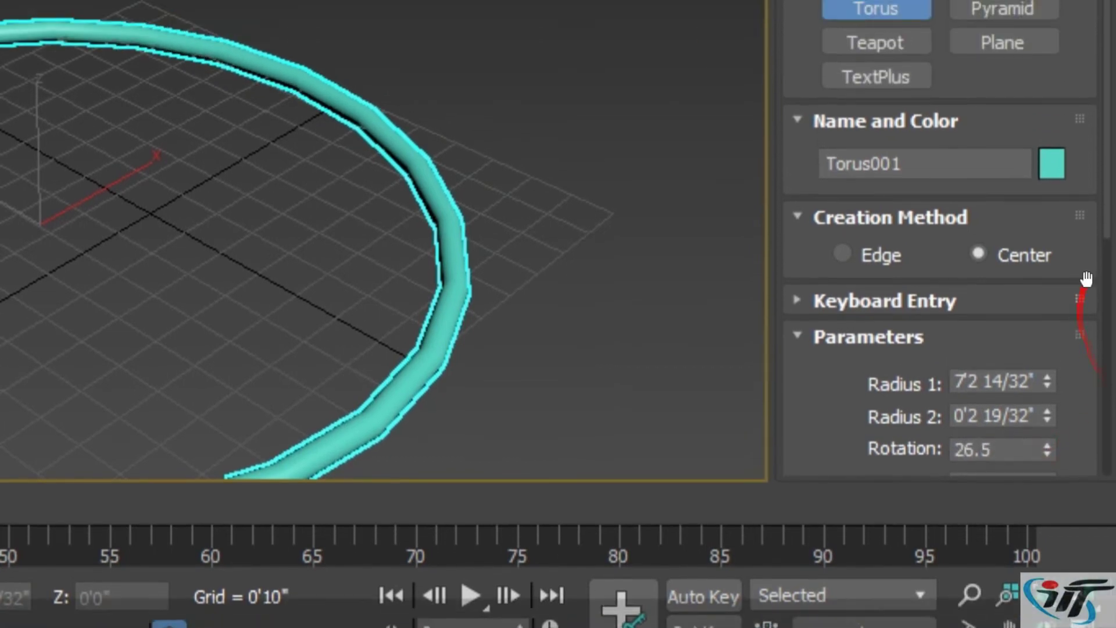
pyautogui.scroll(-3, 1109, 325)
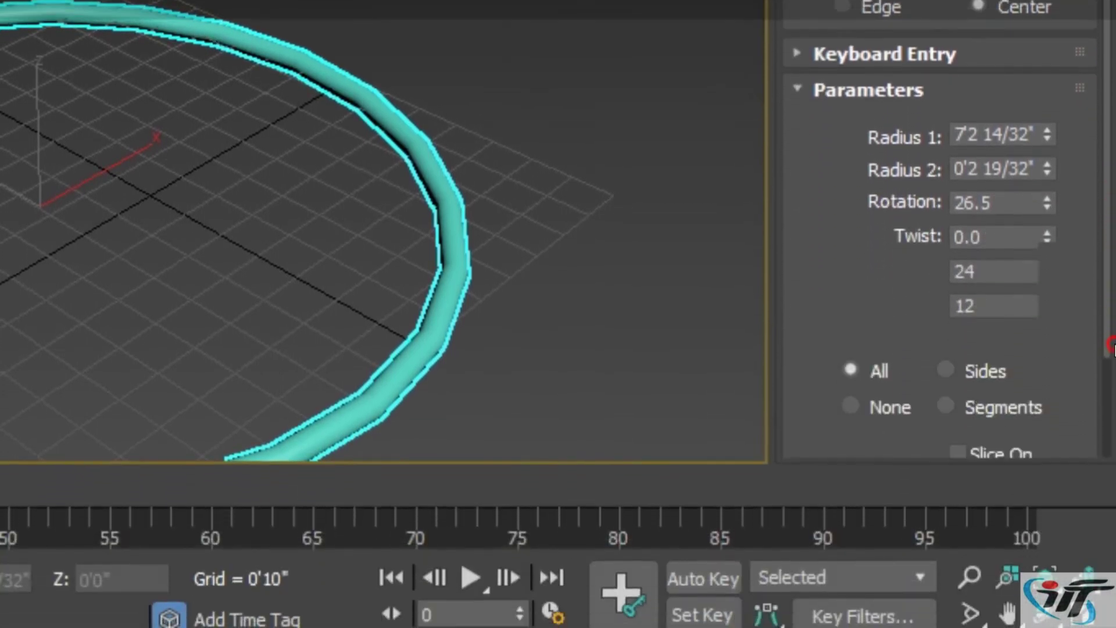
pyautogui.scroll(-2, 1109, 323)
pyautogui.scroll(-2, 1108, 322)
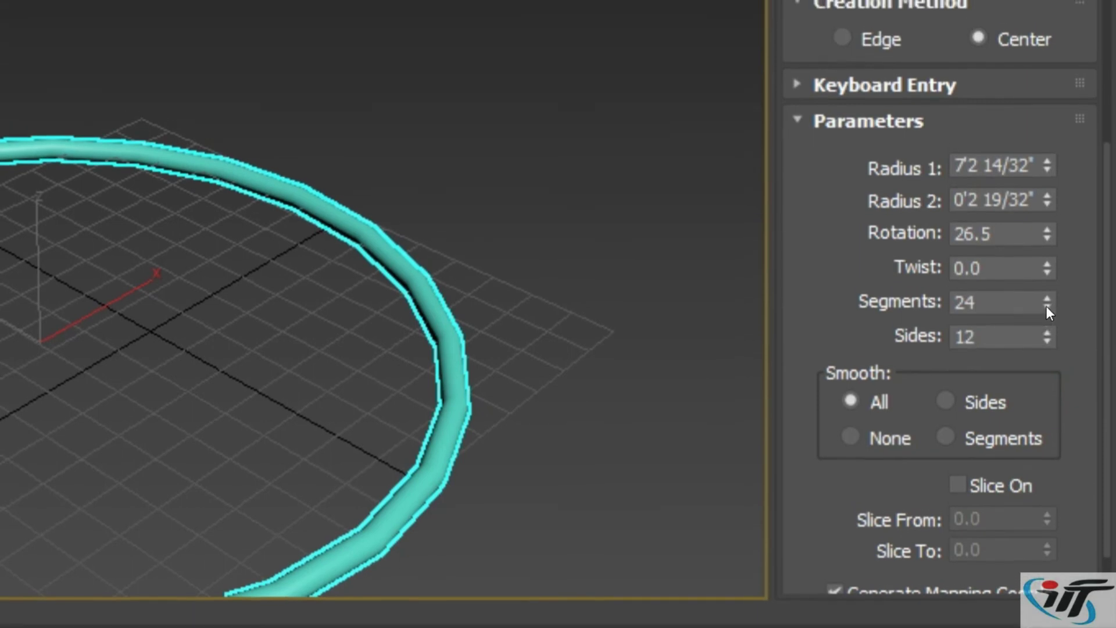
pyautogui.click(1044, 314)
pyautogui.moveTo(1043, 314)
pyautogui.mouseDown()
pyautogui.moveTo(1030, 311)
pyautogui.moveTo(1017, 215)
pyautogui.mouseUp()
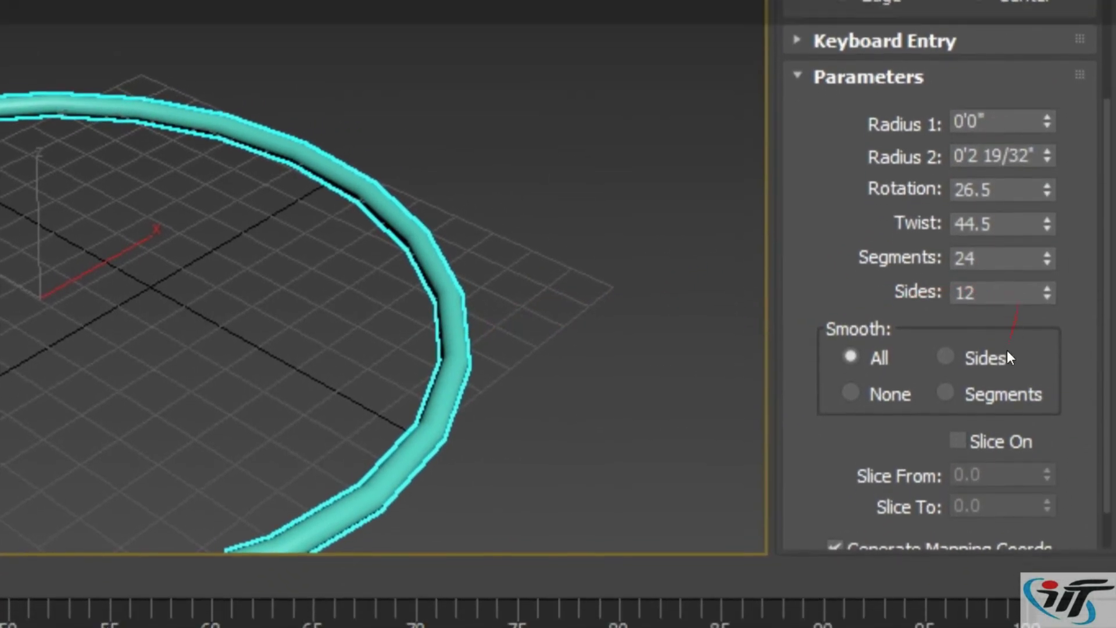
pyautogui.moveTo(1046, 314)
pyautogui.mouseDown()
pyautogui.moveTo(1013, 295)
pyautogui.moveTo(996, 311)
pyautogui.mouseUp()
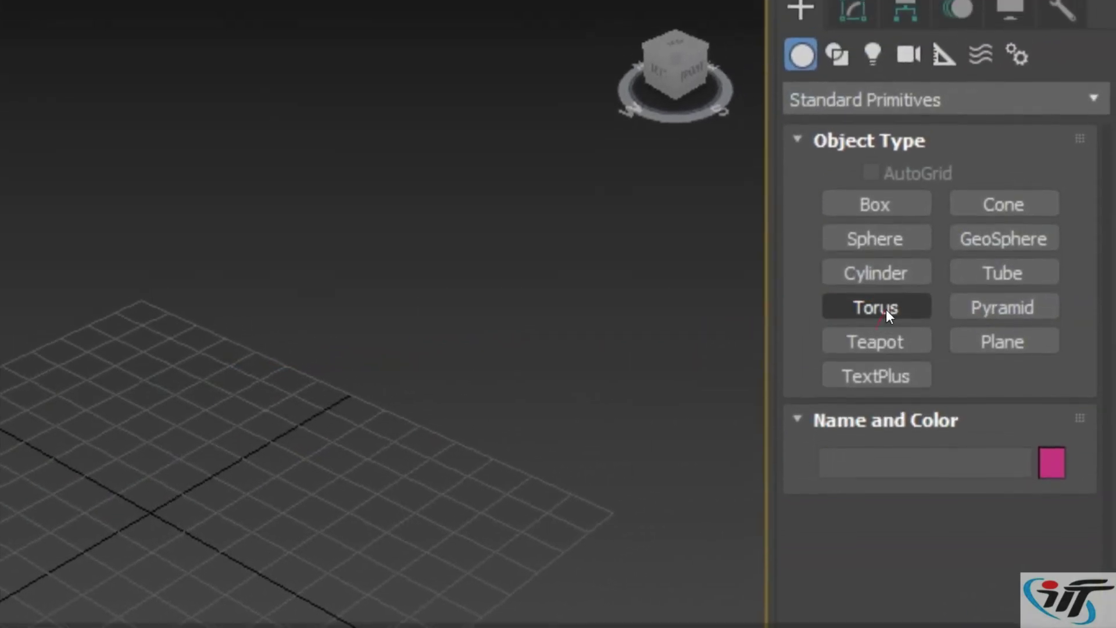
# Draw a larger torus with radii 6'3" and 0'5 6/32", rotation 24.0 and twist 42.5
pyautogui.click(884, 314)
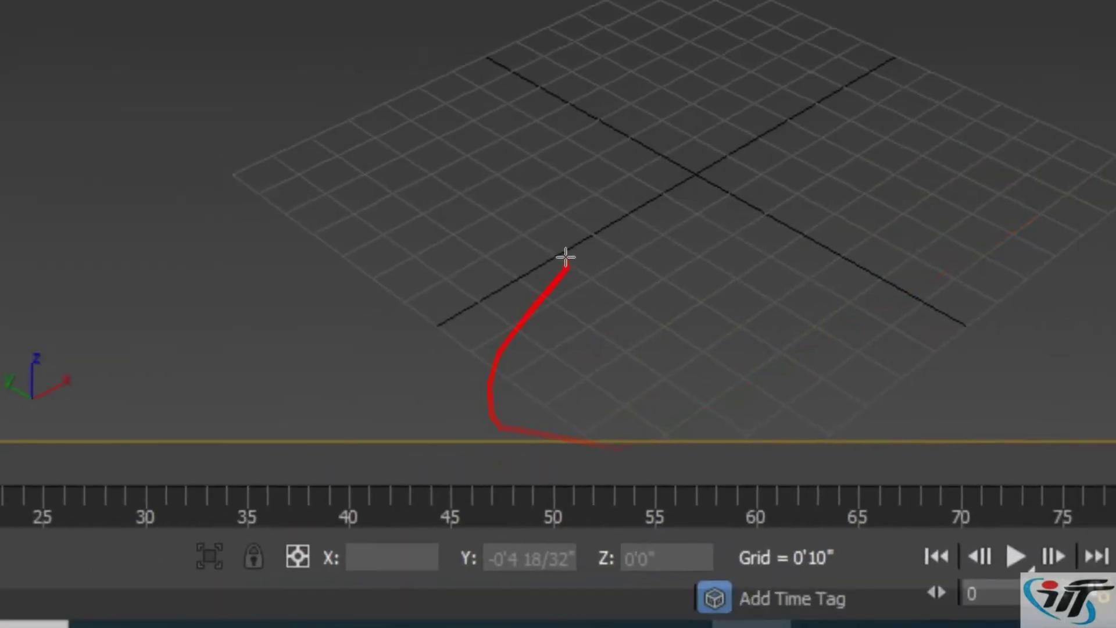
pyautogui.moveTo(566, 257); pyautogui.dragTo(586, 323)
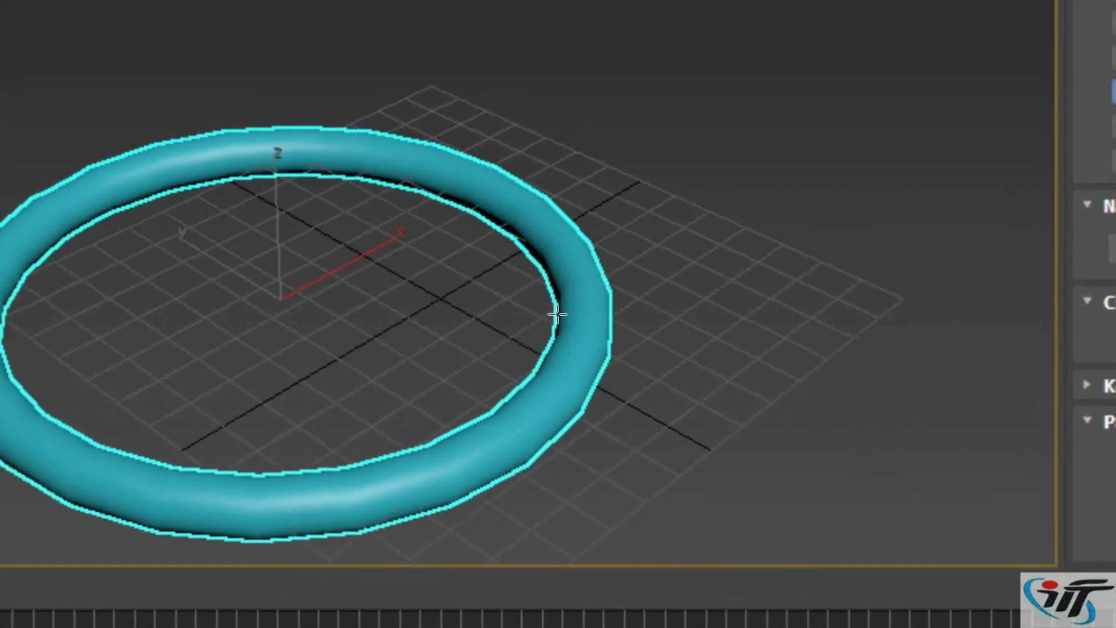
pyautogui.click(557, 314)
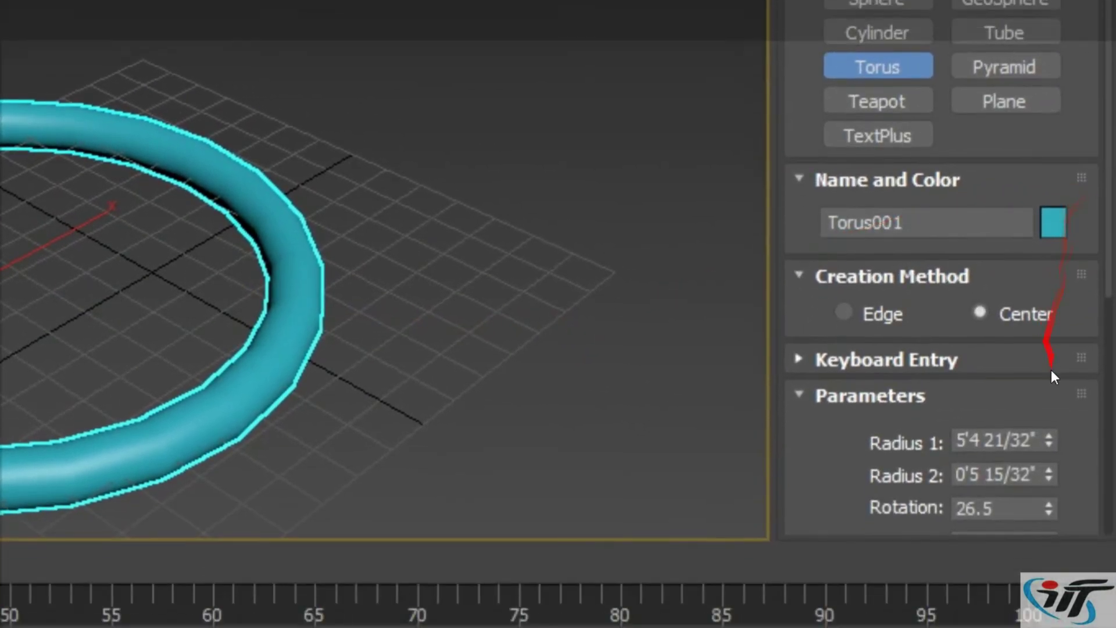
pyautogui.moveTo(1048, 328); pyautogui.dragTo(1043, 300)
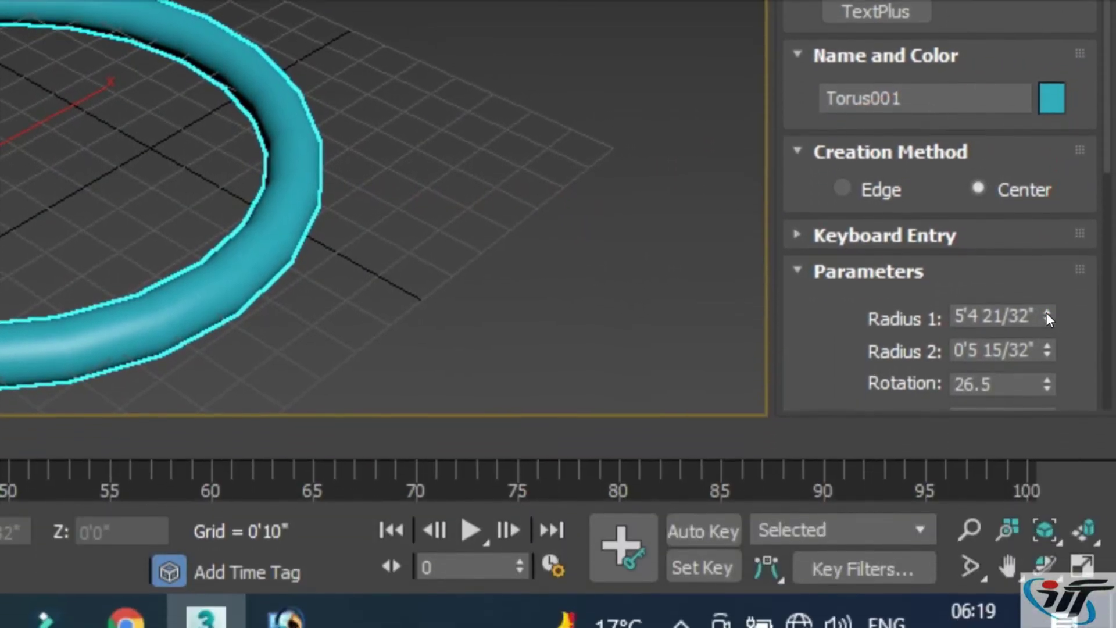
pyautogui.write("6'3")
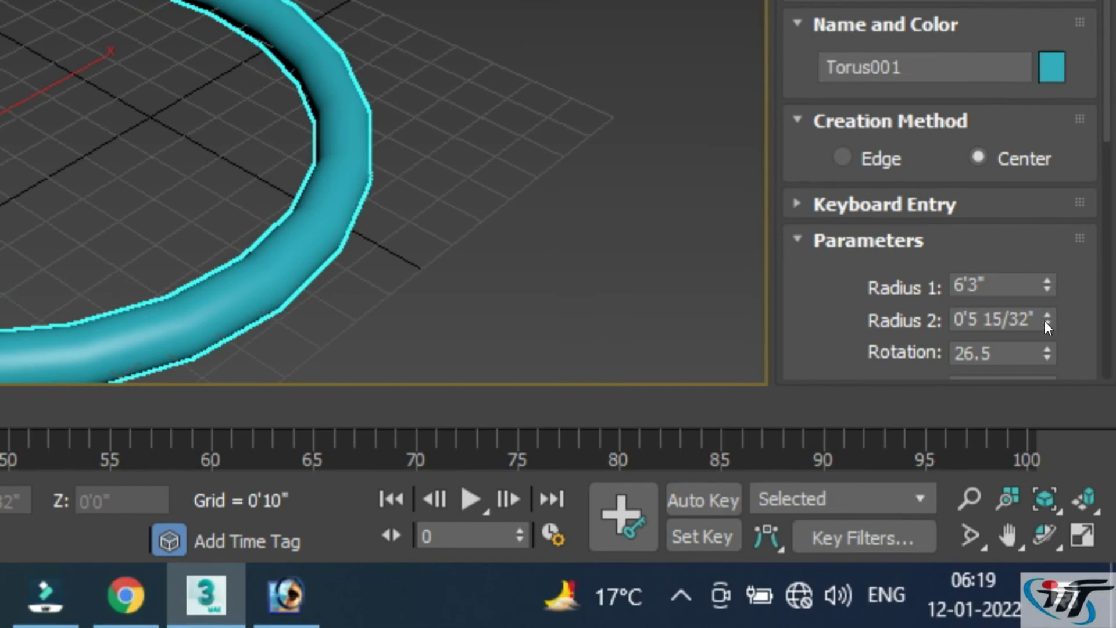
pyautogui.moveTo(1046, 319); pyautogui.dragTo(1049, 348)
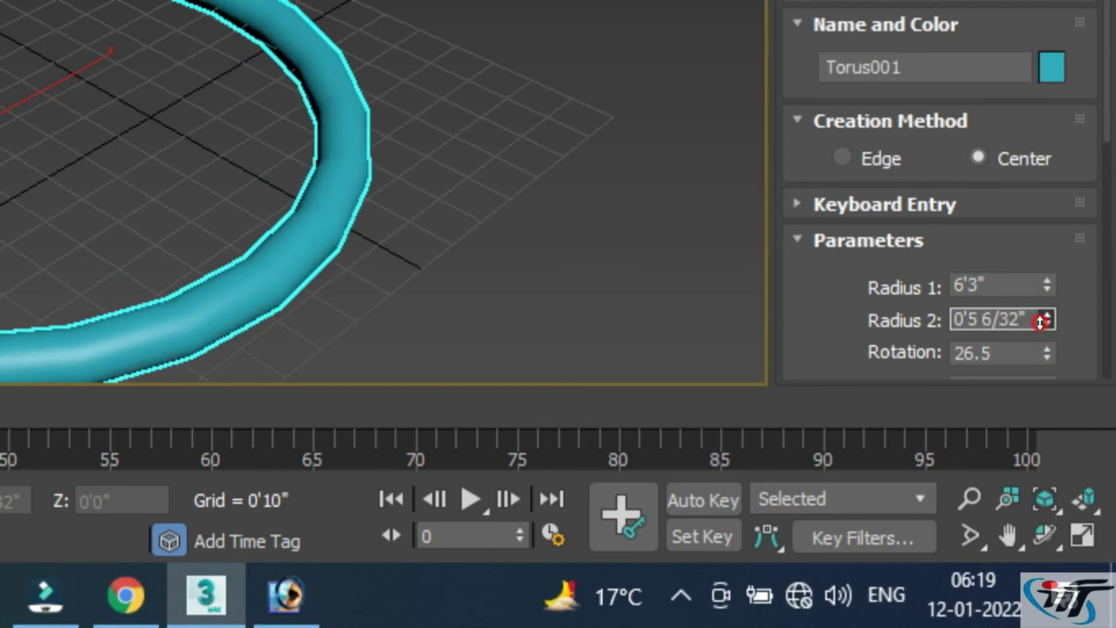
pyautogui.moveTo(1051, 354)
pyautogui.mouseDown()
pyautogui.moveTo(1046, 331)
pyautogui.moveTo(1056, 364)
pyautogui.mouseUp()
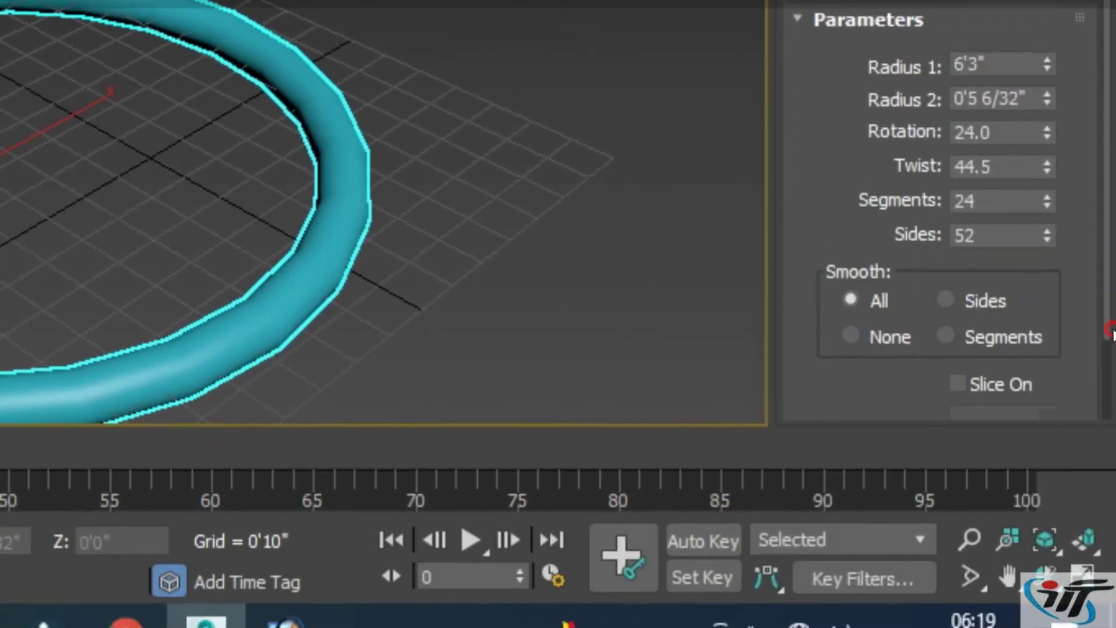
pyautogui.scroll(-3, 1081, 279)
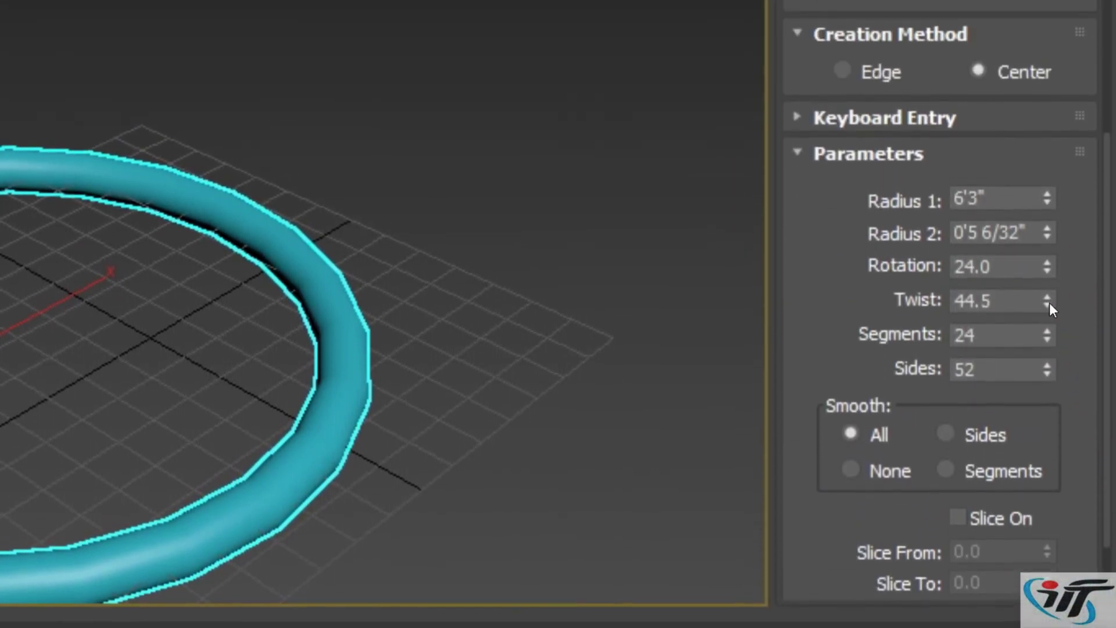
pyautogui.moveTo(1046, 321)
pyautogui.mouseDown()
pyautogui.moveTo(1032, 310)
pyautogui.moveTo(1040, 325)
pyautogui.mouseUp()
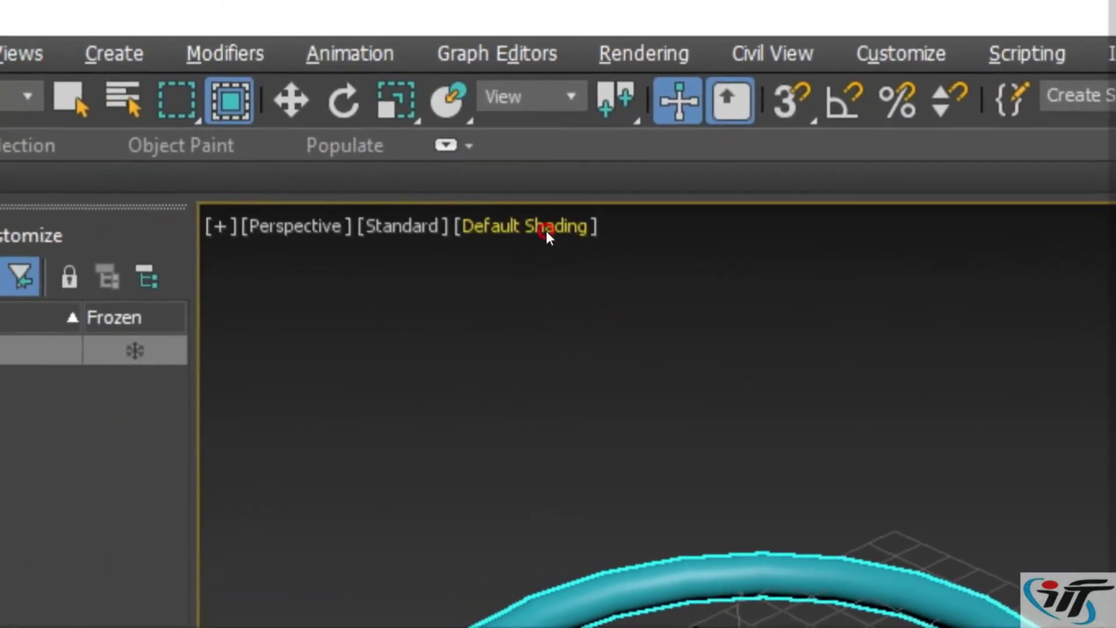
# Show edged faces in the viewport and try segment-only smoothing before restoring full smoothing
pyautogui.click(546, 231)
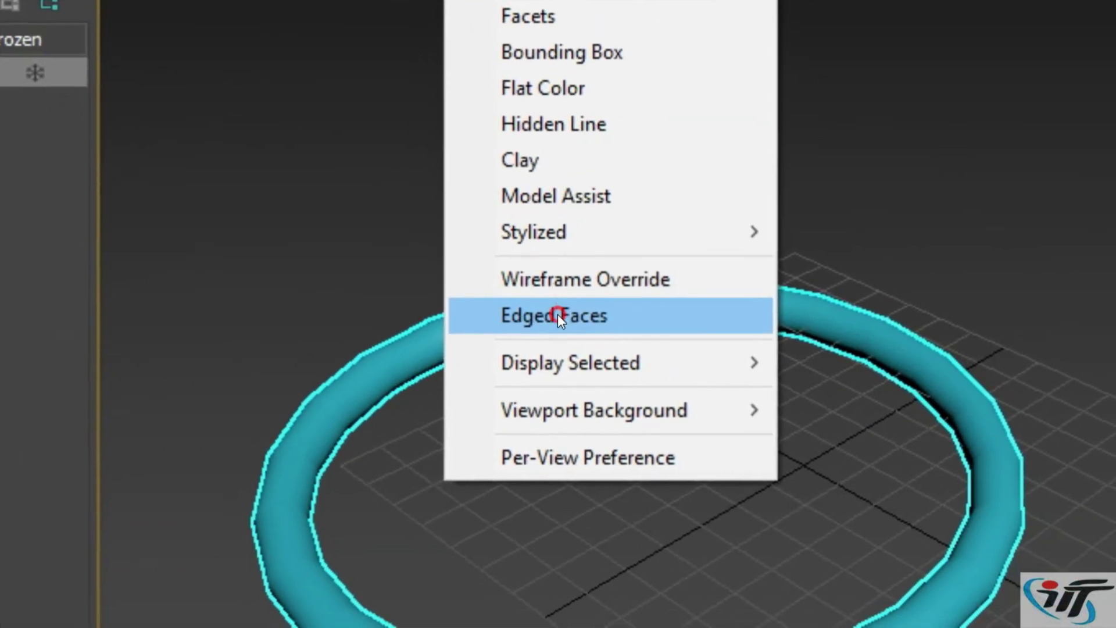
pyautogui.click(556, 314)
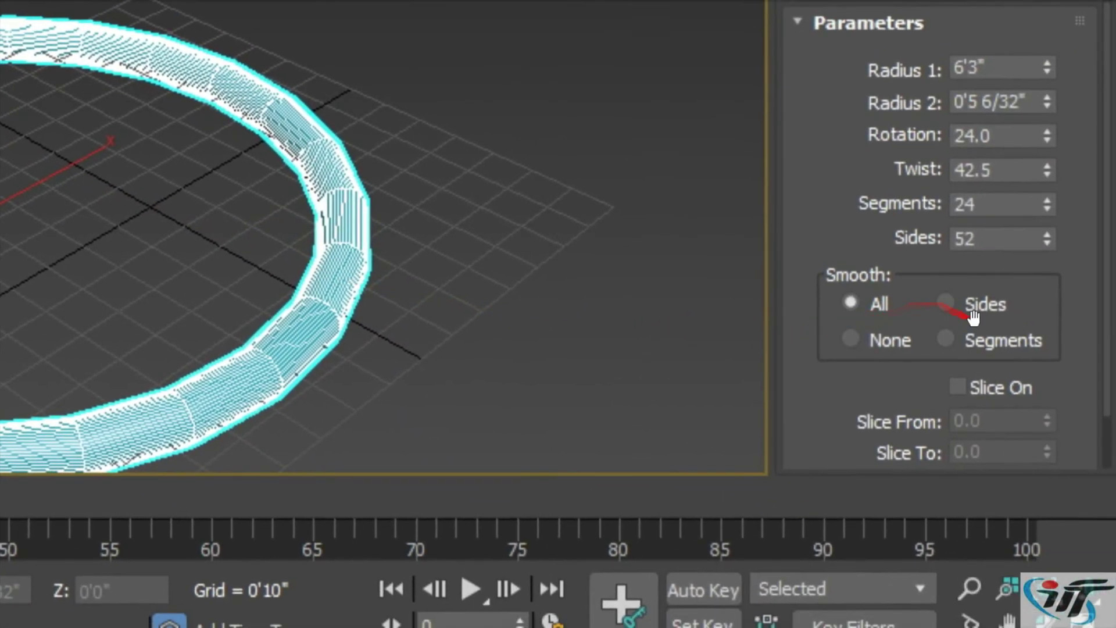
pyautogui.click(976, 314)
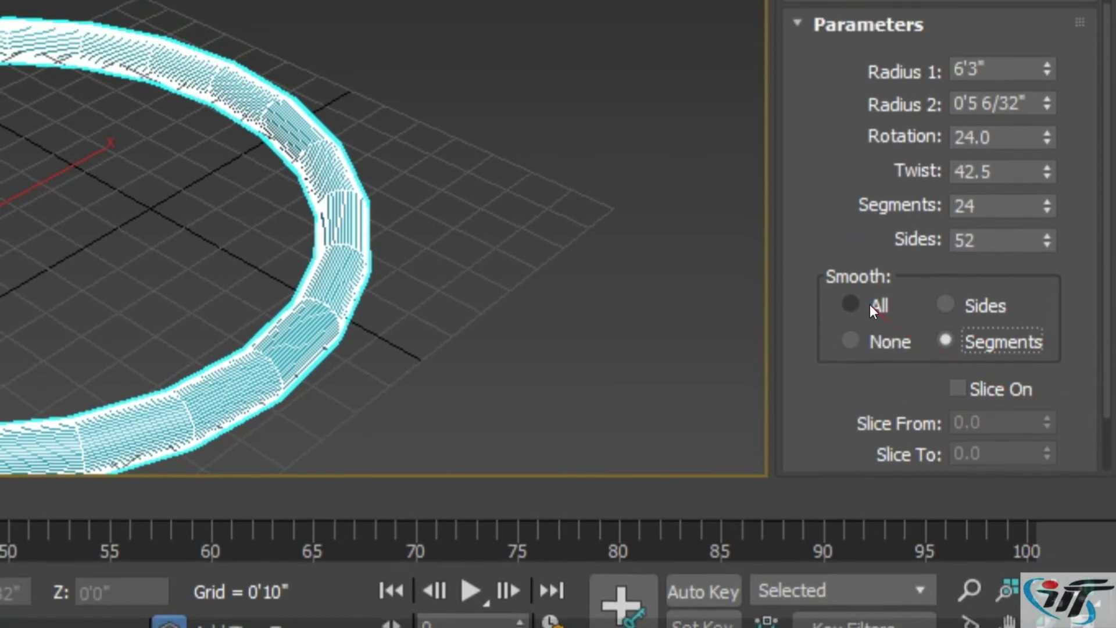
pyautogui.click(870, 314)
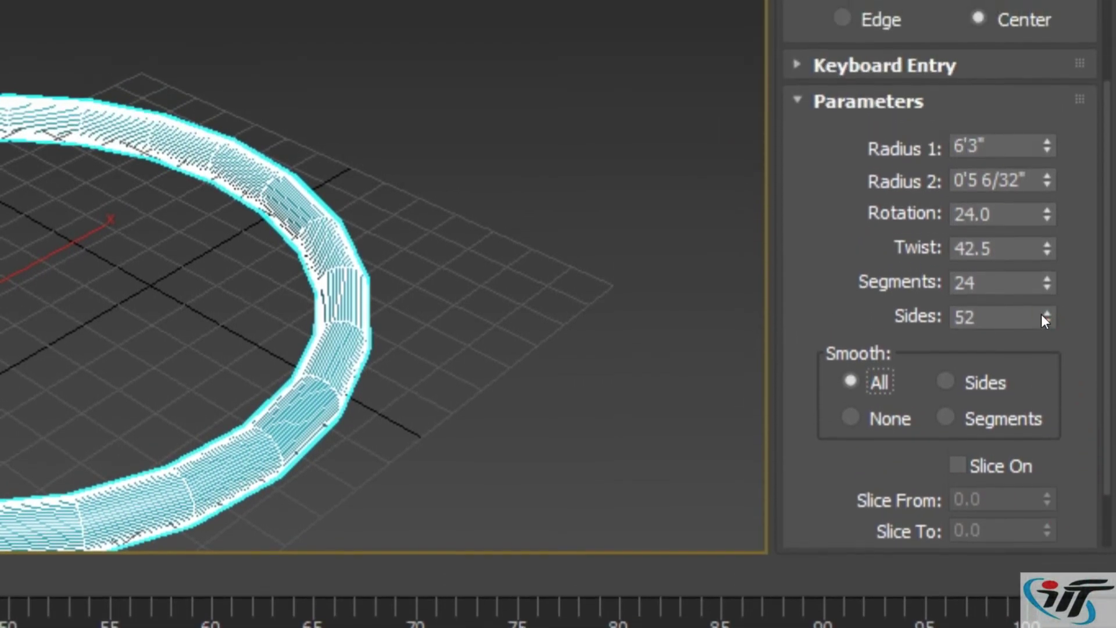
# Raise the torus sides to 118, test slicing, then turn Slice On off
pyautogui.moveTo(1046, 335); pyautogui.dragTo(1008, 233)
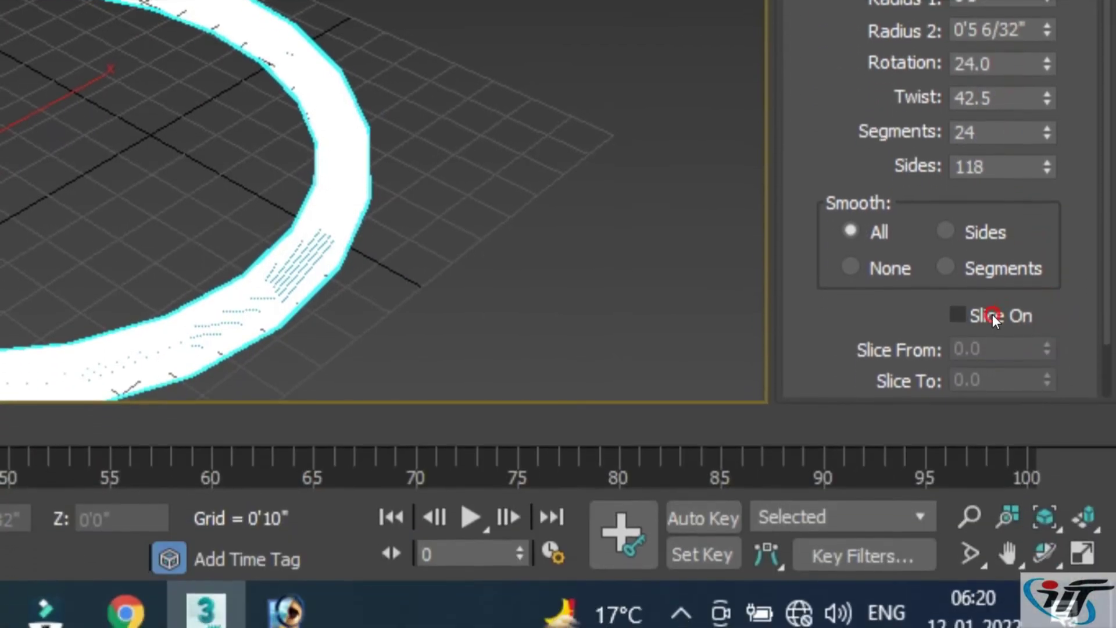
pyautogui.click(991, 356)
pyautogui.click(1045, 386)
pyautogui.moveTo(1044, 329); pyautogui.dragTo(980, 250)
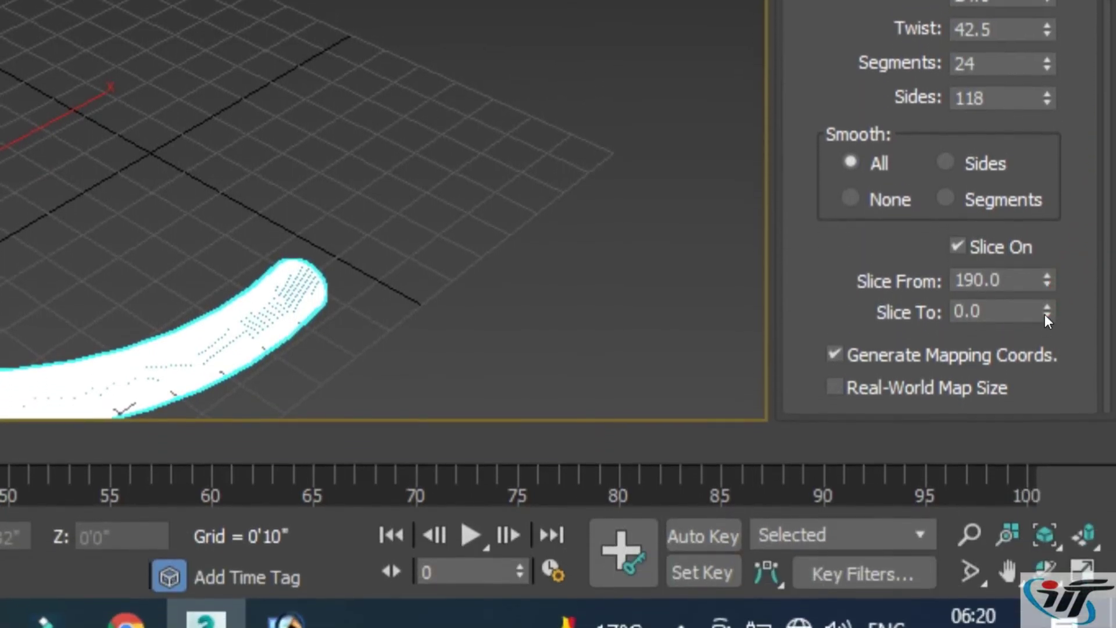
pyautogui.moveTo(1046, 313)
pyautogui.mouseDown()
pyautogui.moveTo(1039, 306)
pyautogui.moveTo(1033, 347)
pyautogui.moveTo(1031, 315)
pyautogui.mouseUp()
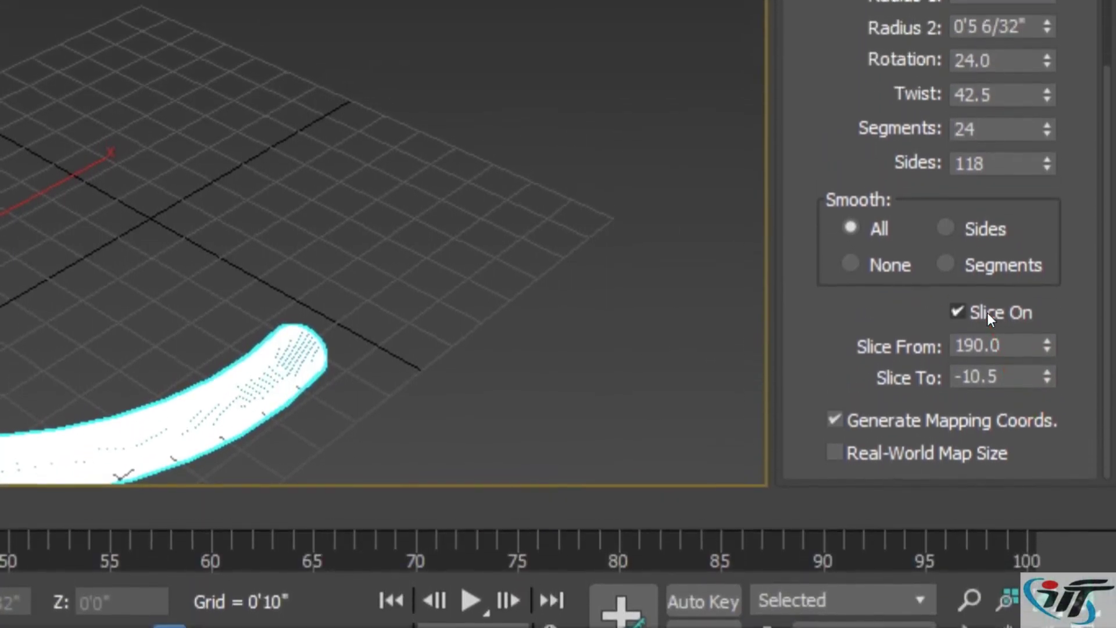
pyautogui.click(987, 218)
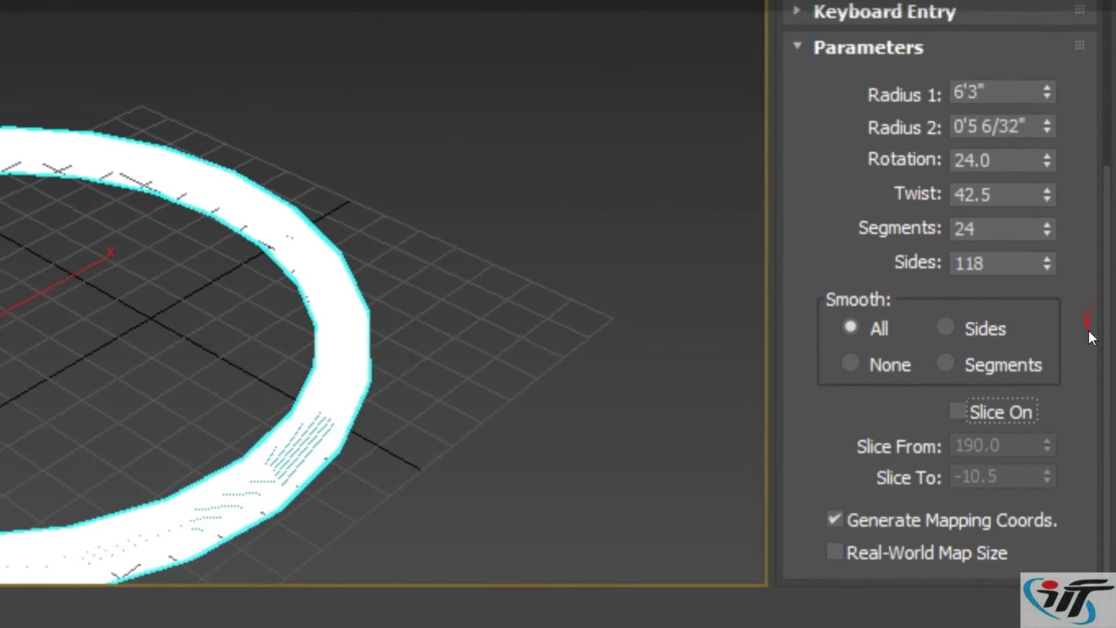
pyautogui.scroll(5, 1089, 271)
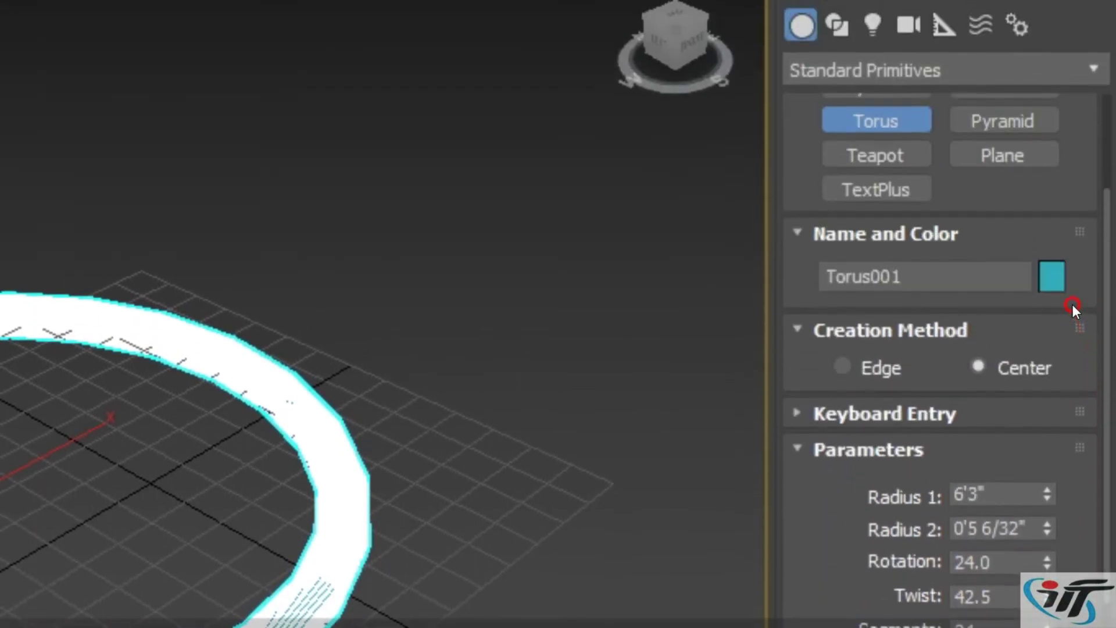
# Expand the torus Keyboard Entry fields, then turn off edged-face display in the viewport
pyautogui.click(931, 335)
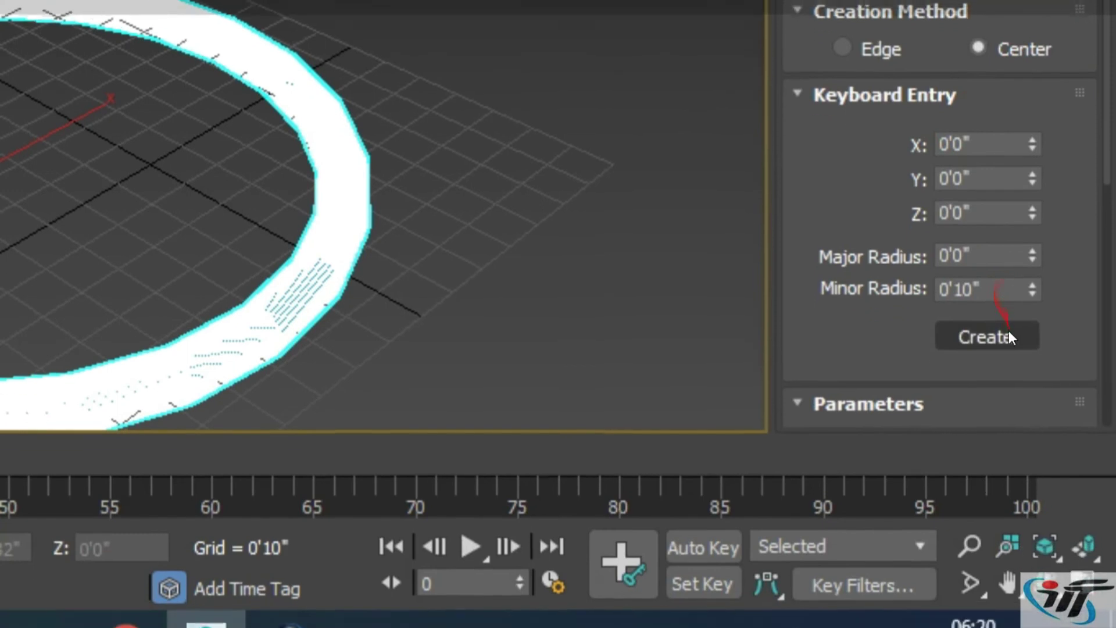
pyautogui.click(1008, 319)
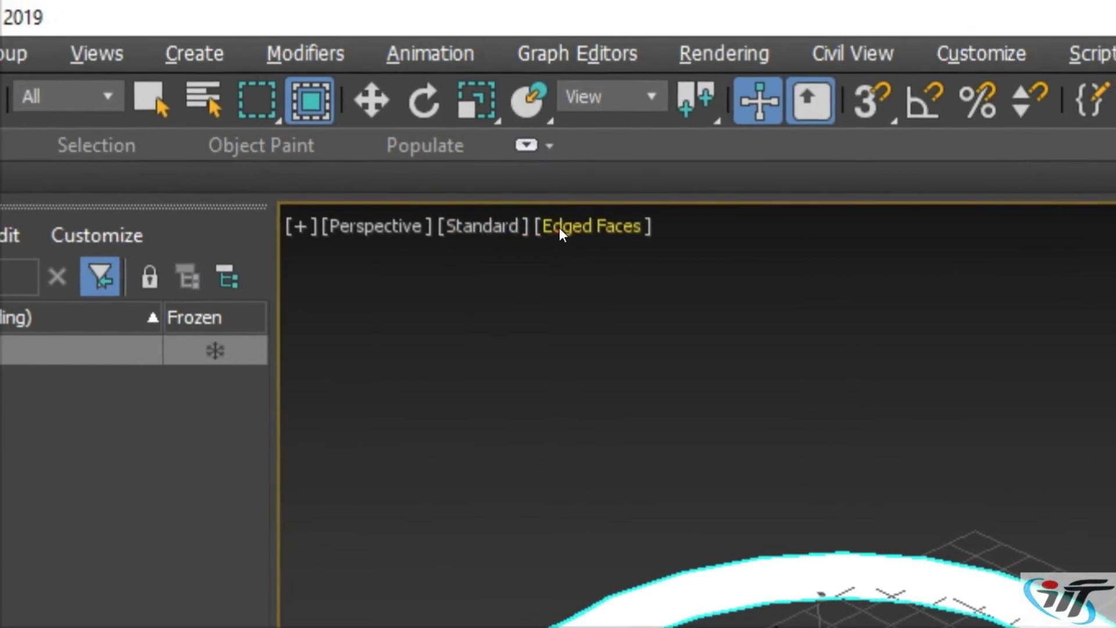
pyautogui.click(517, 164)
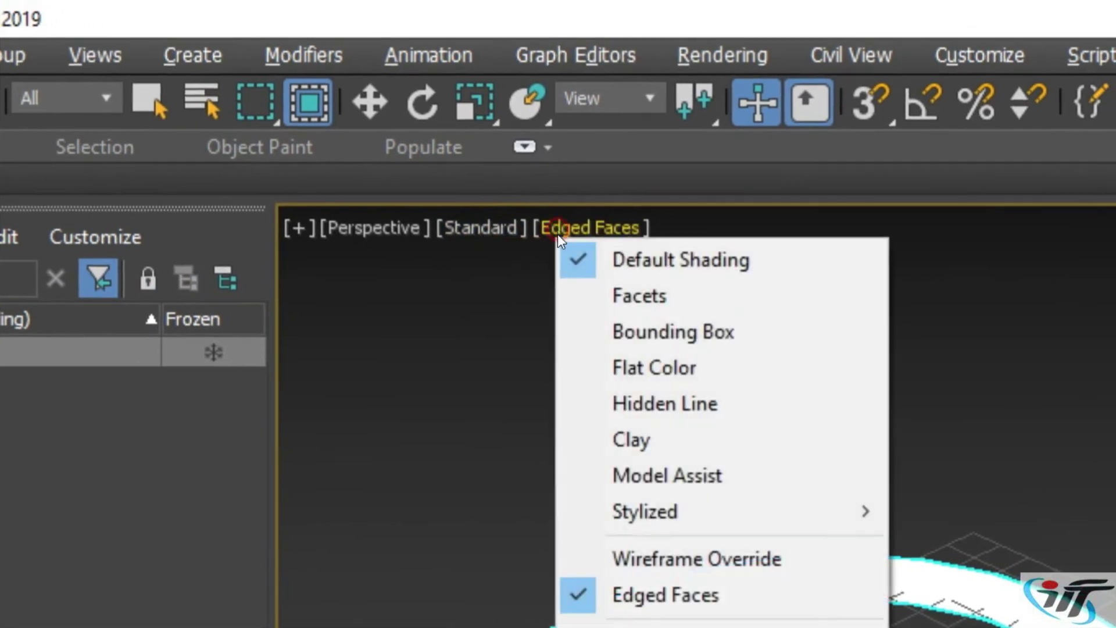
pyautogui.click(518, 416)
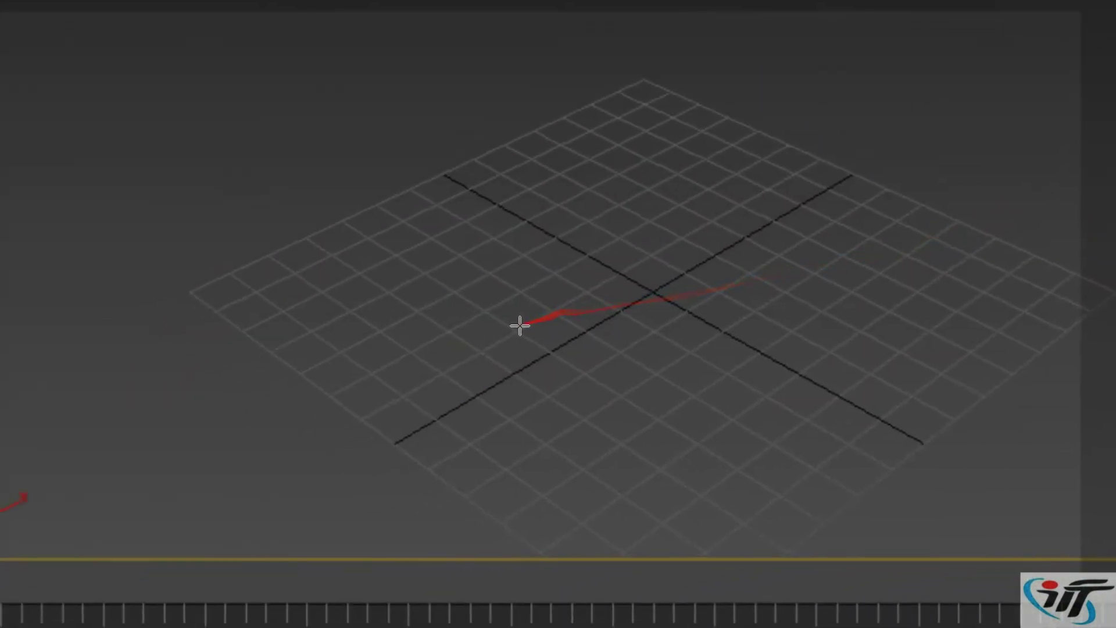
# Draw a pyramid and raise its width, depth and height segments to 125, 46 and 173
pyautogui.moveTo(560, 314); pyautogui.dragTo(651, 344)
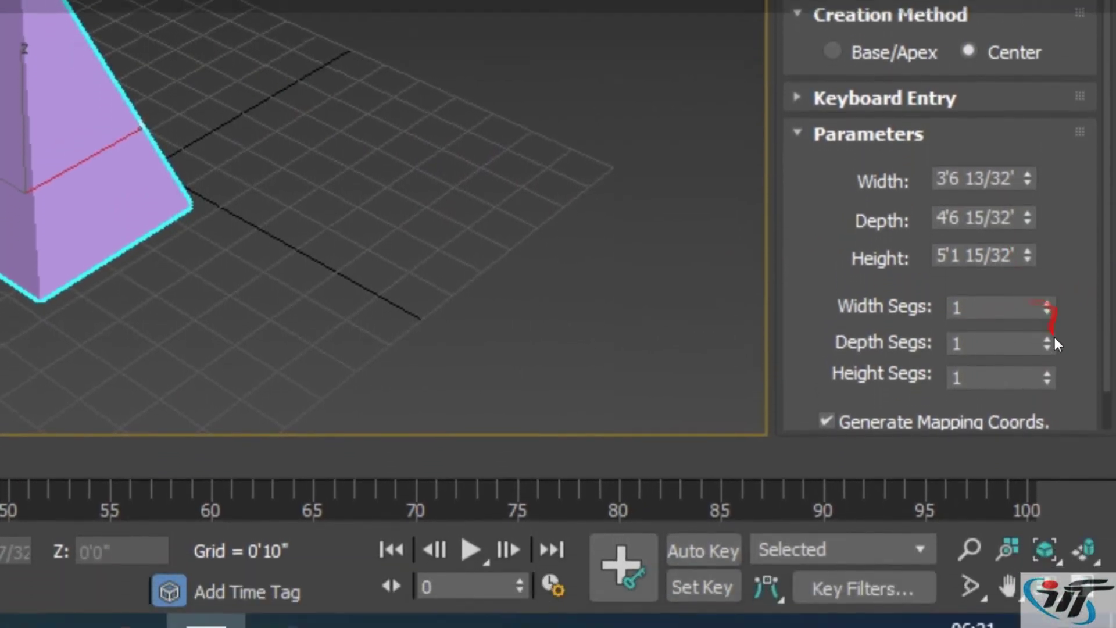
pyautogui.moveTo(1059, 354); pyautogui.dragTo(1086, 259)
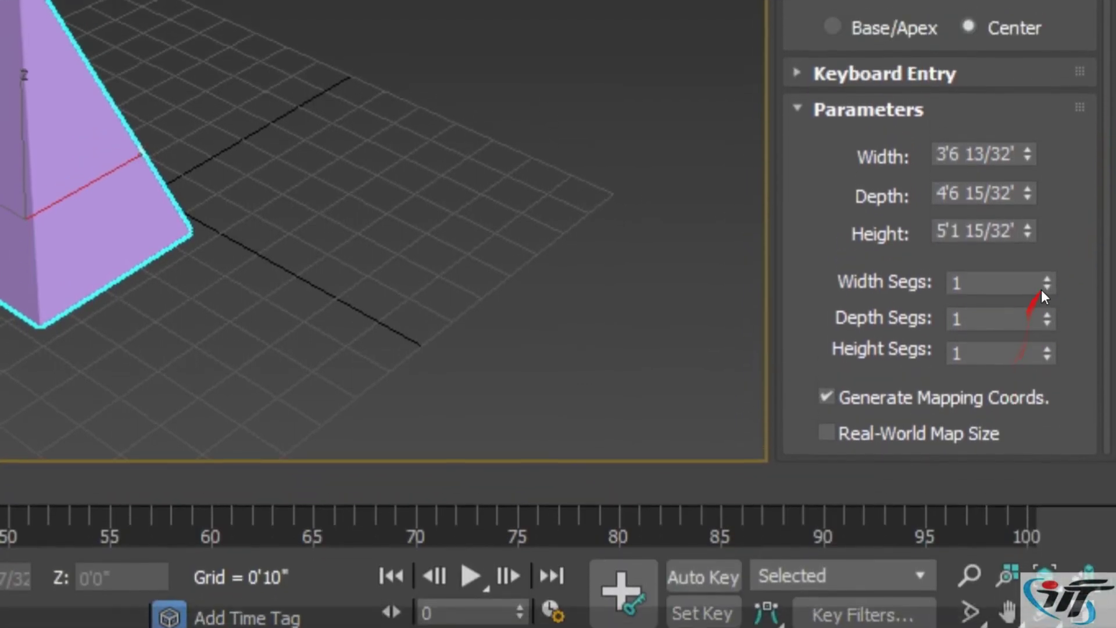
pyautogui.moveTo(1044, 314)
pyautogui.mouseDown()
pyautogui.moveTo(1020, 304)
pyautogui.moveTo(998, 317)
pyautogui.mouseUp()
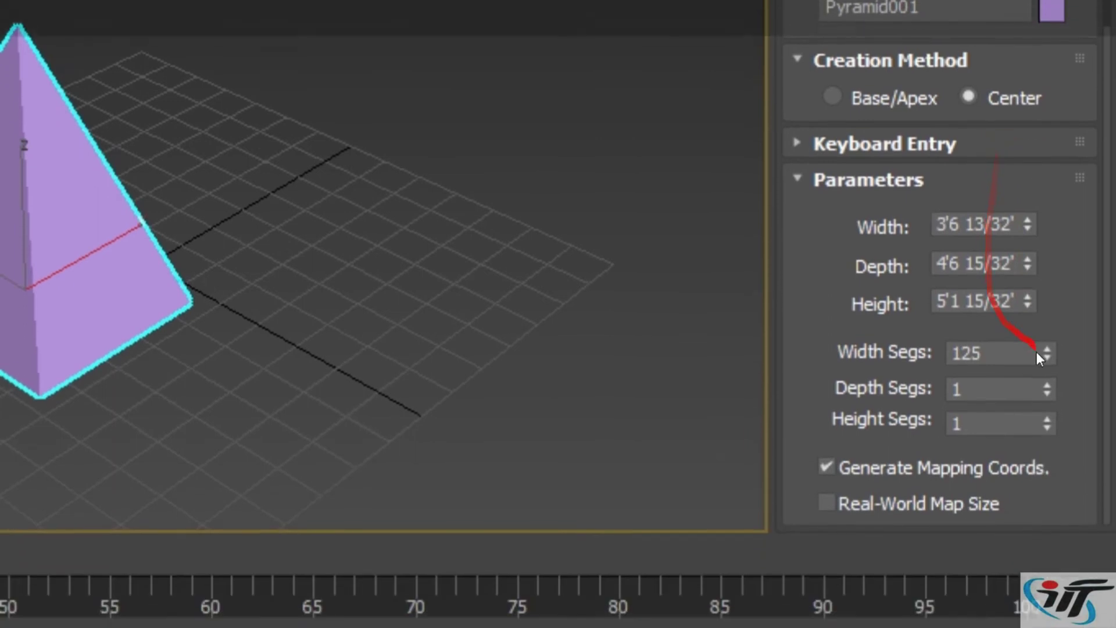
pyautogui.moveTo(1047, 389); pyautogui.dragTo(1028, 273)
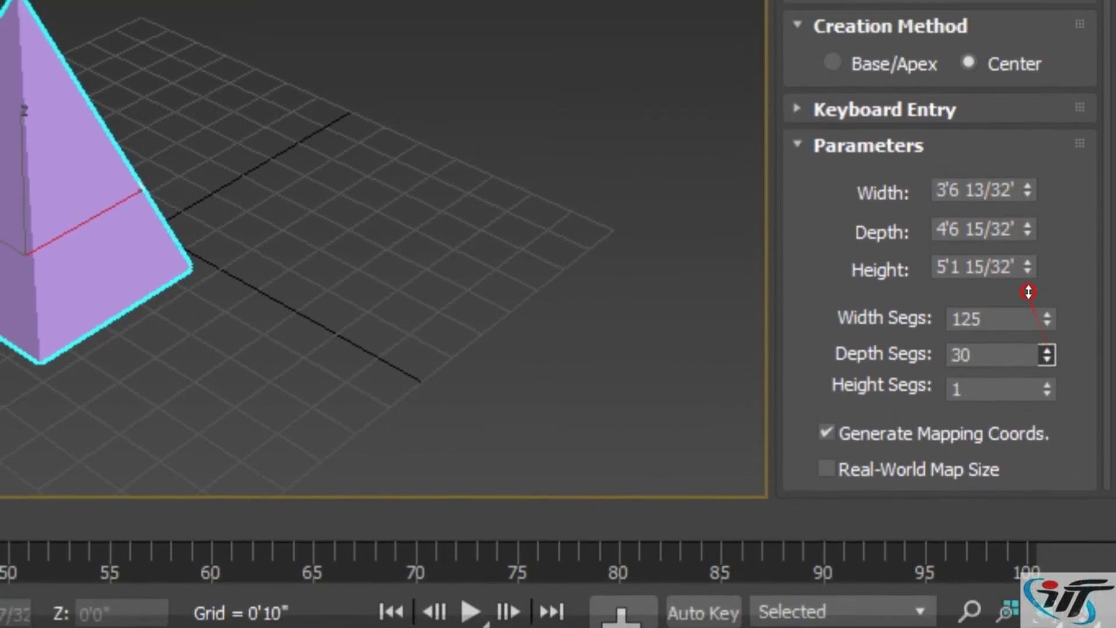
pyautogui.moveTo(1047, 320)
pyautogui.mouseDown()
pyautogui.moveTo(1007, 278)
pyautogui.moveTo(991, 202)
pyautogui.mouseUp()
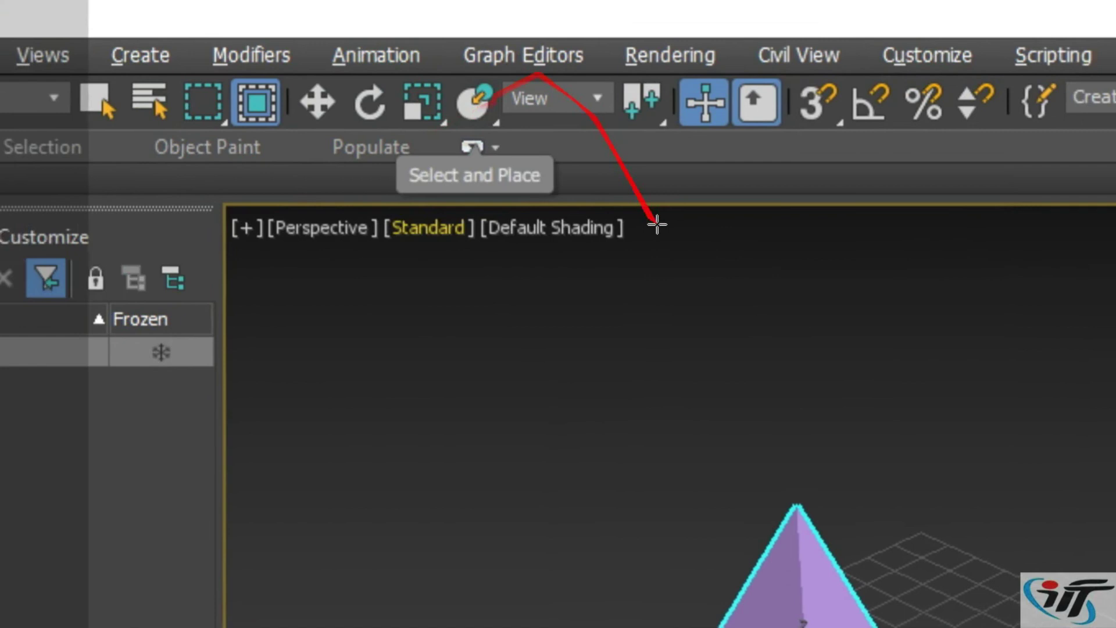
# Turn on Edged Faces and set the pyramid's width, depth and height segments to 12 each
pyautogui.click(557, 233)
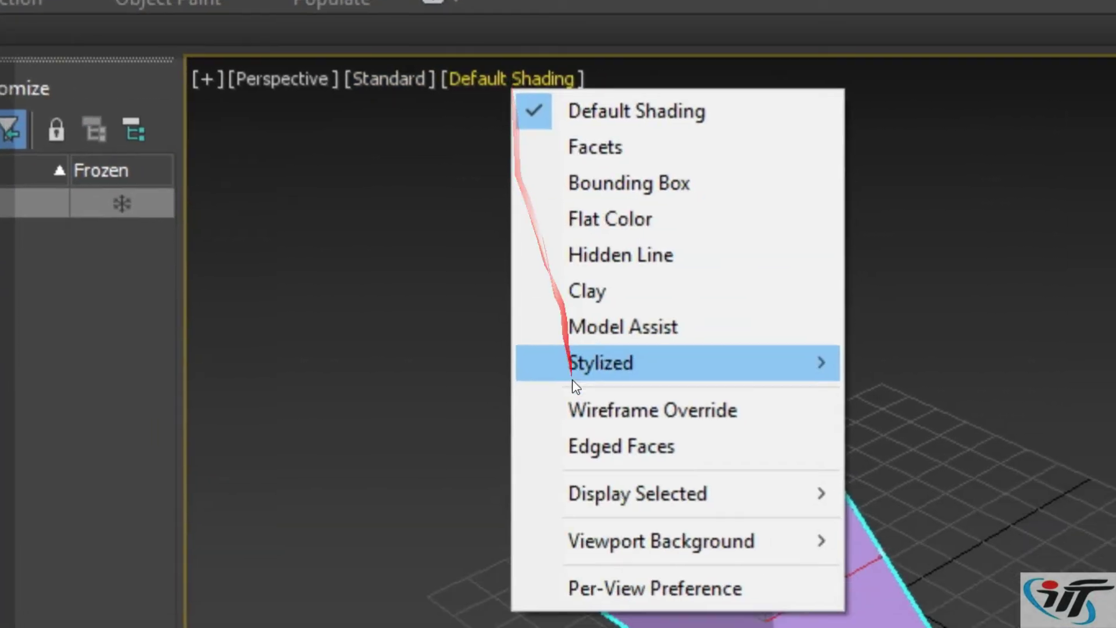
pyautogui.click(656, 593)
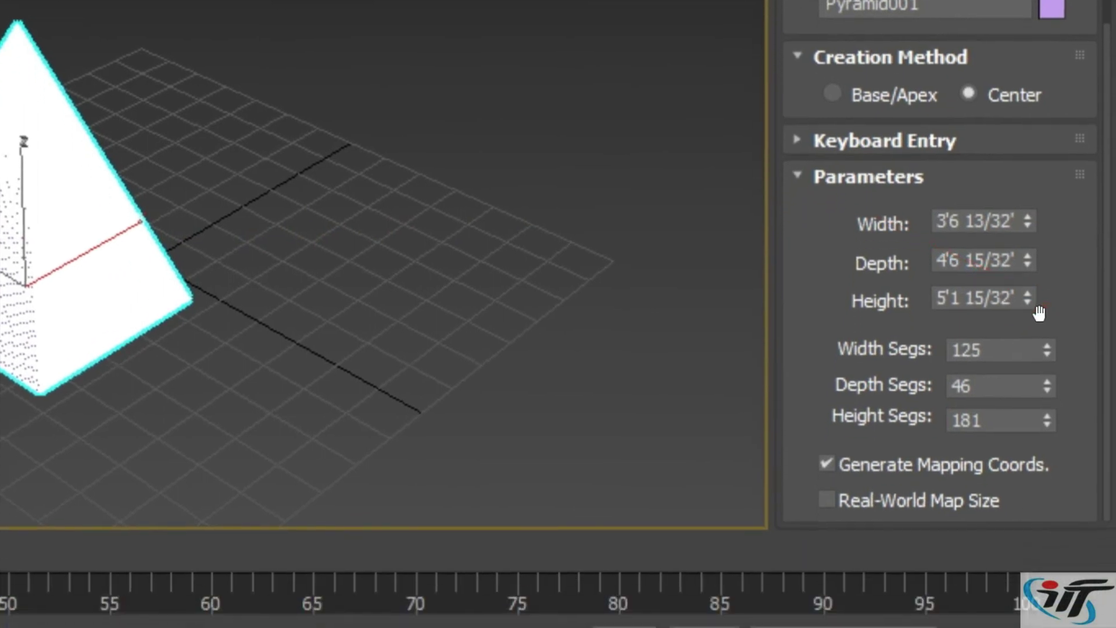
pyautogui.doubleClick(1031, 323)
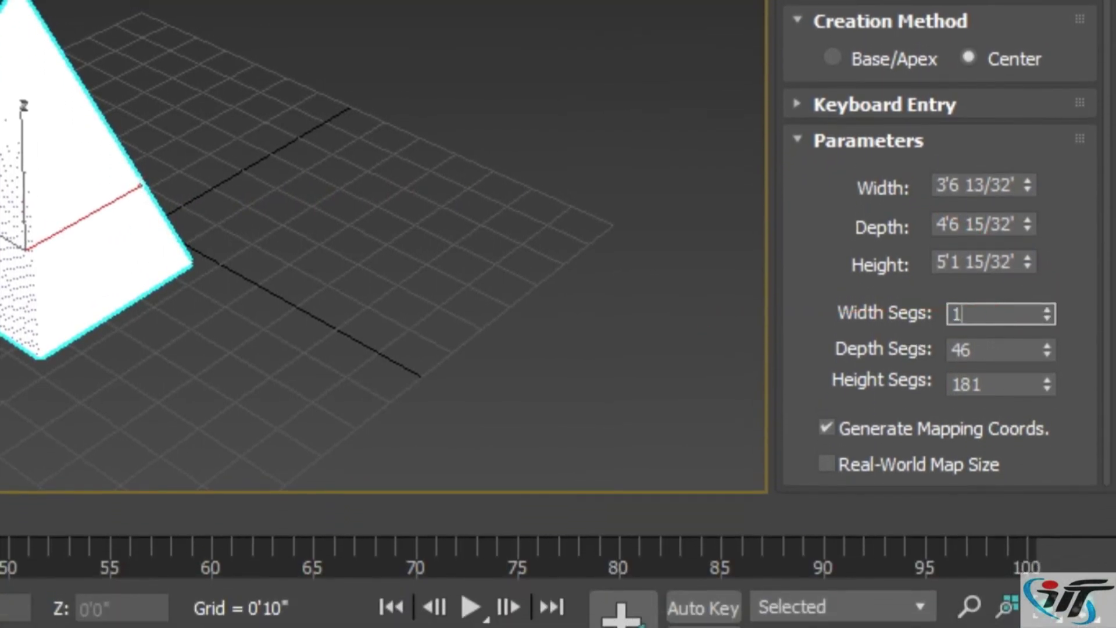
pyautogui.write('2')
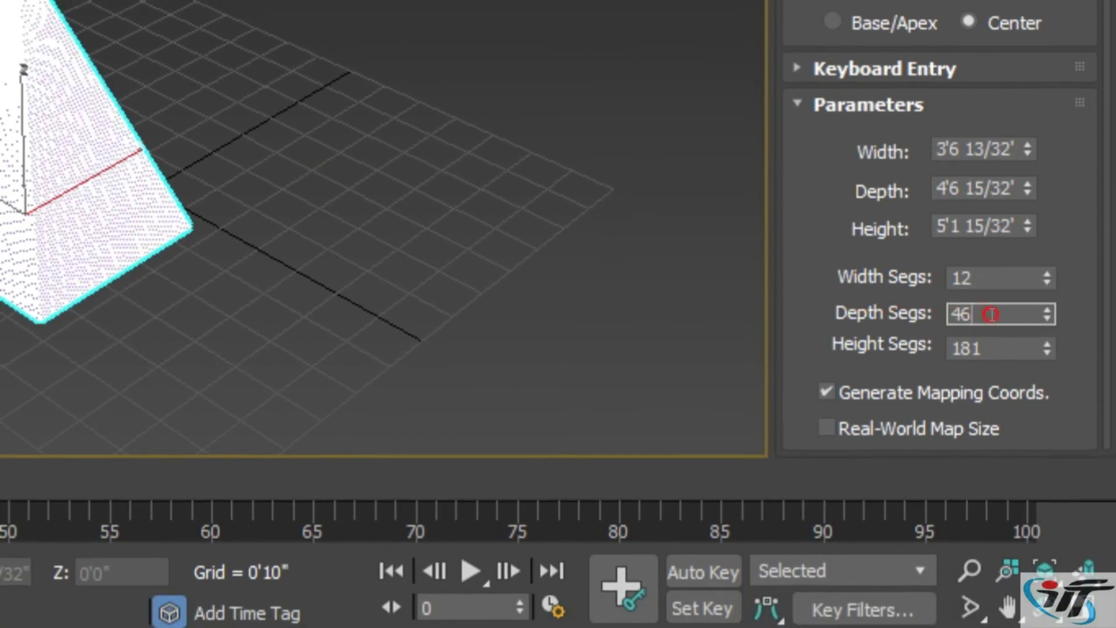
pyautogui.moveTo(990, 314); pyautogui.dragTo(882, 312)
pyautogui.write('12')
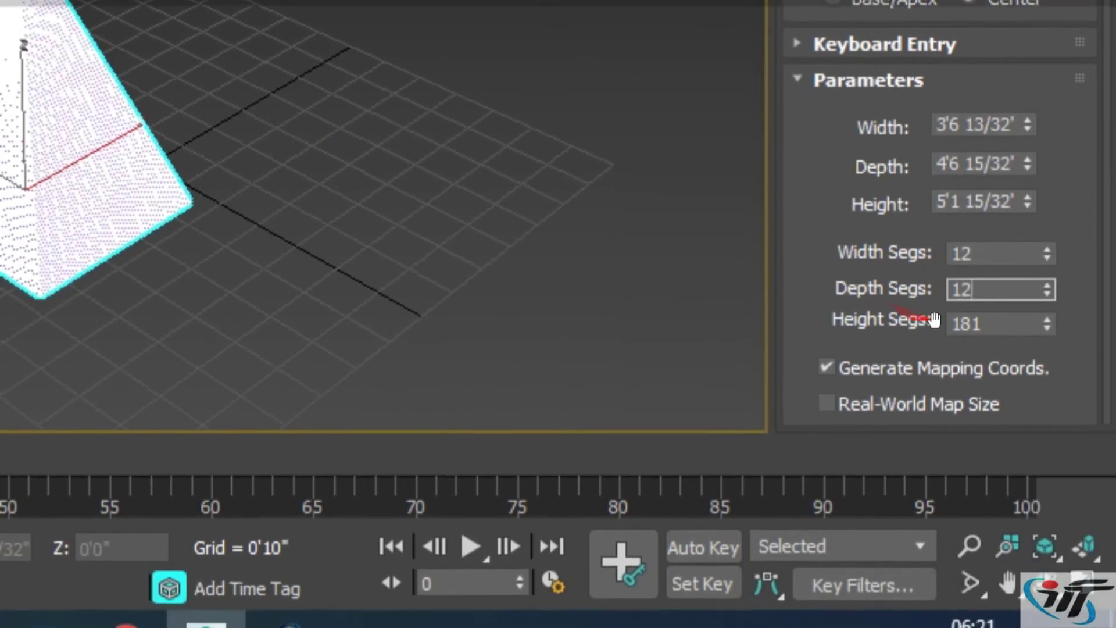
pyautogui.moveTo(985, 314); pyautogui.dragTo(871, 313)
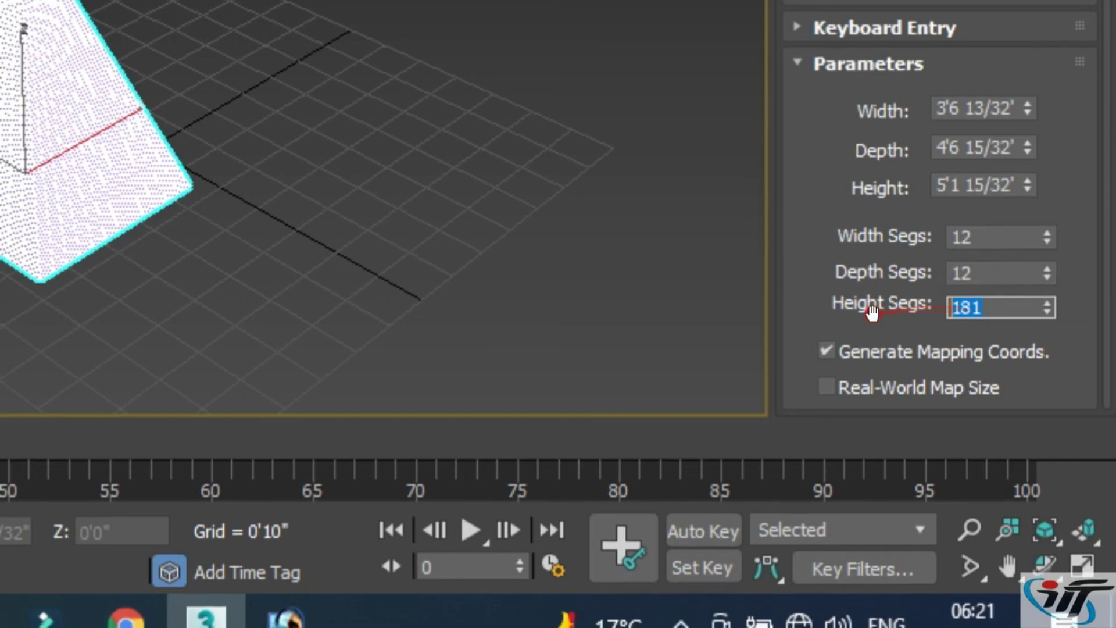
pyautogui.write('12')
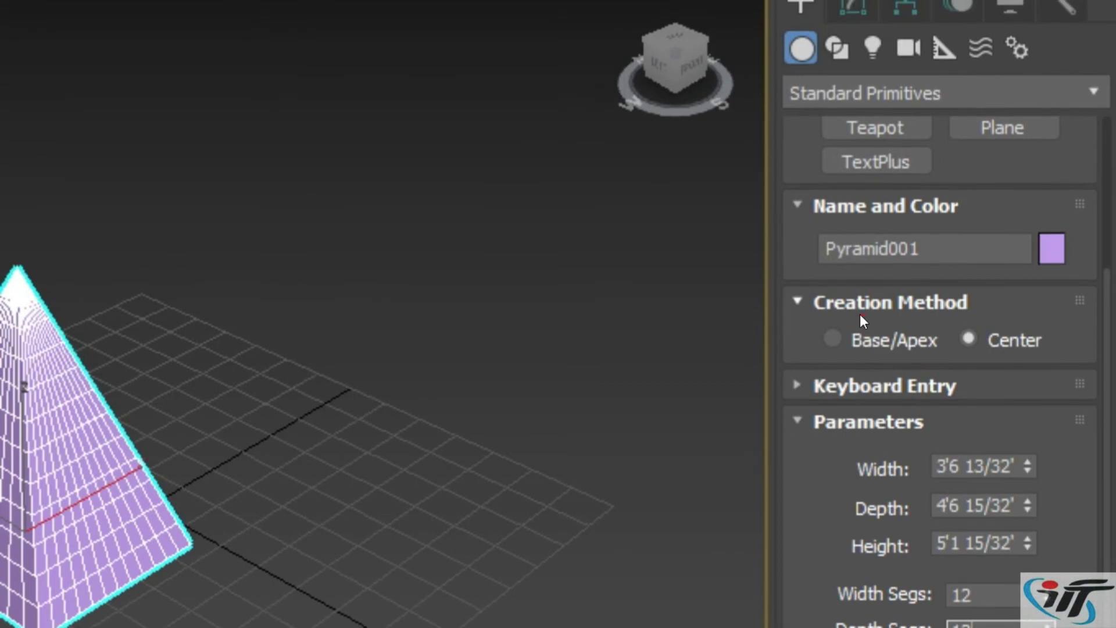
# Draw a smaller blue pyramid using the Base/Apex creation method
pyautogui.click(858, 340)
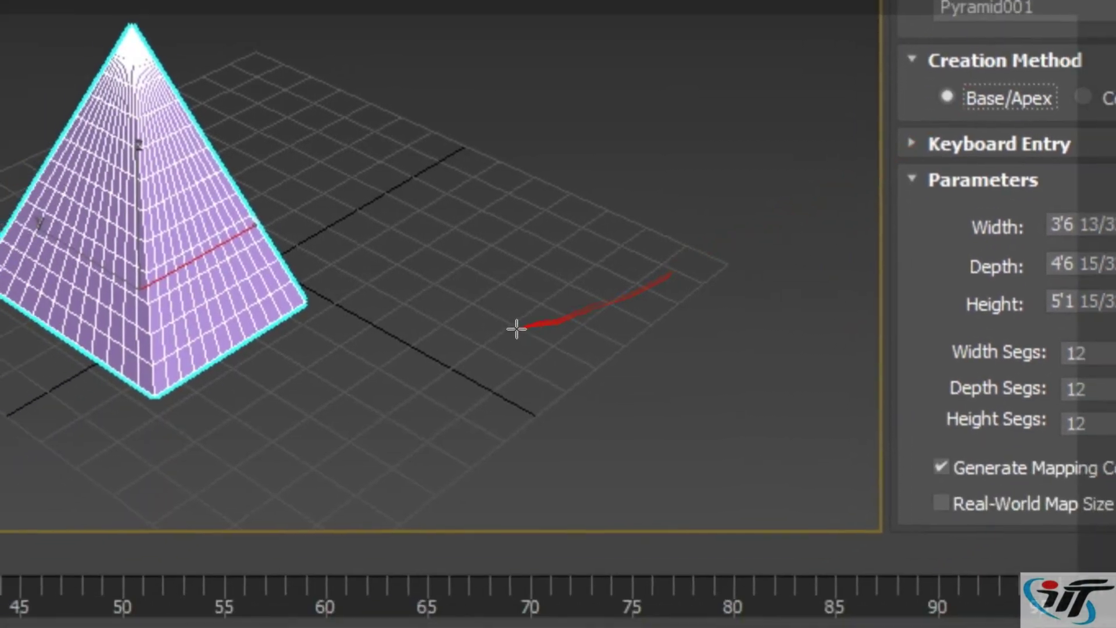
pyautogui.moveTo(516, 329); pyautogui.dragTo(587, 317)
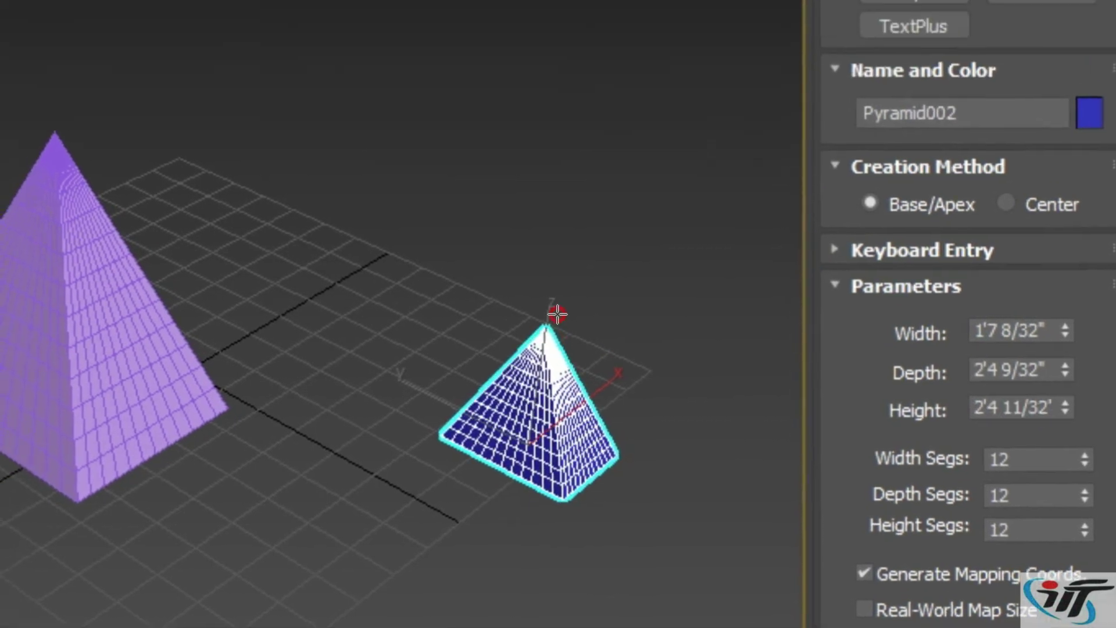
pyautogui.click(544, 262)
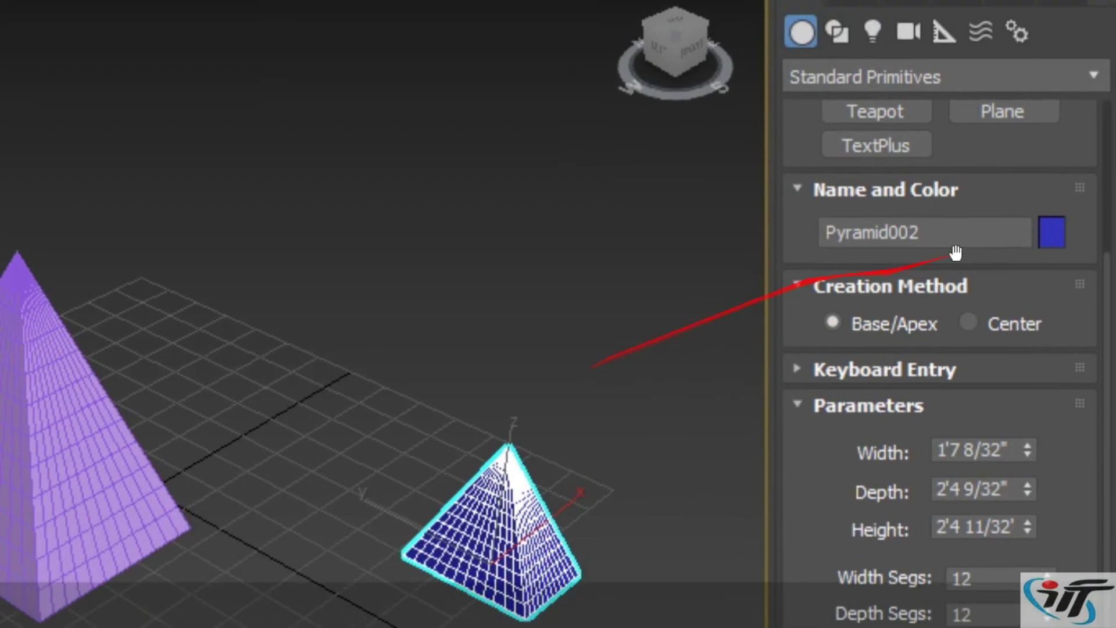
pyautogui.scroll(2, 1105, 318)
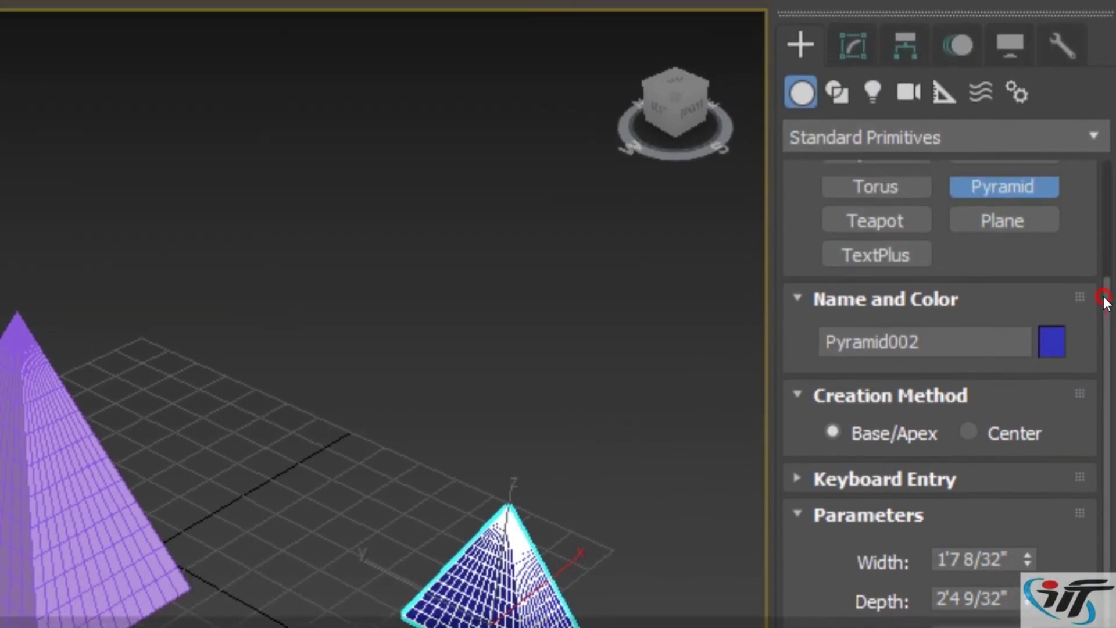
pyautogui.scroll(1, 1092, 317)
pyautogui.scroll(1, 1080, 316)
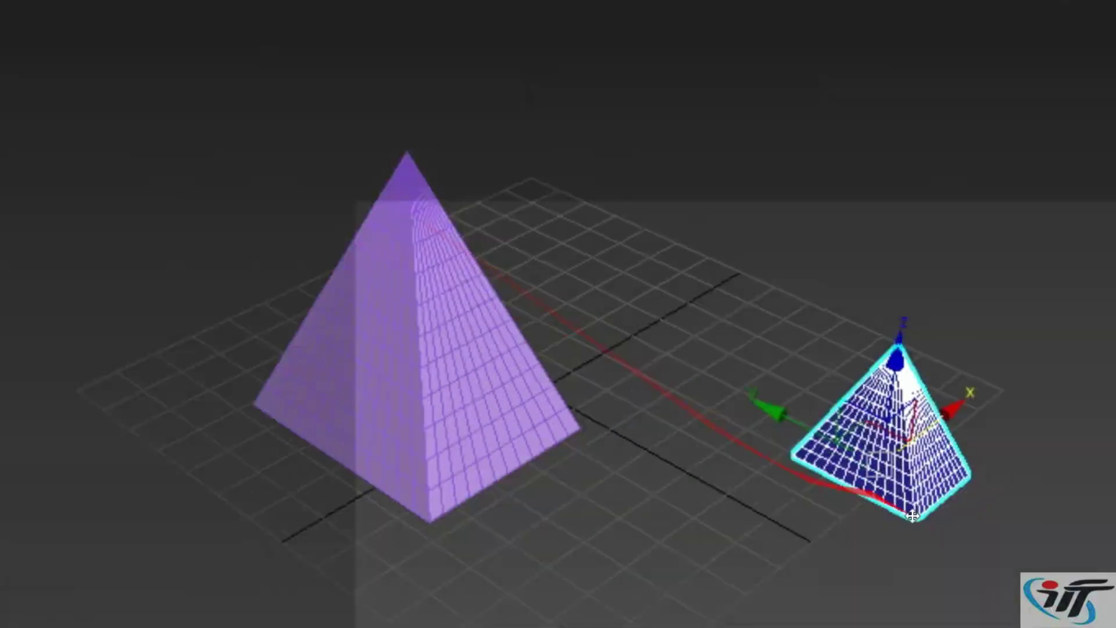
# Select and clear away the purple pyramid, leaving the blue pyramid deselected
pyautogui.moveTo(772, 400)
pyautogui.mouseDown()
pyautogui.moveTo(392, 280)
pyautogui.moveTo(422, 180)
pyautogui.mouseUp()
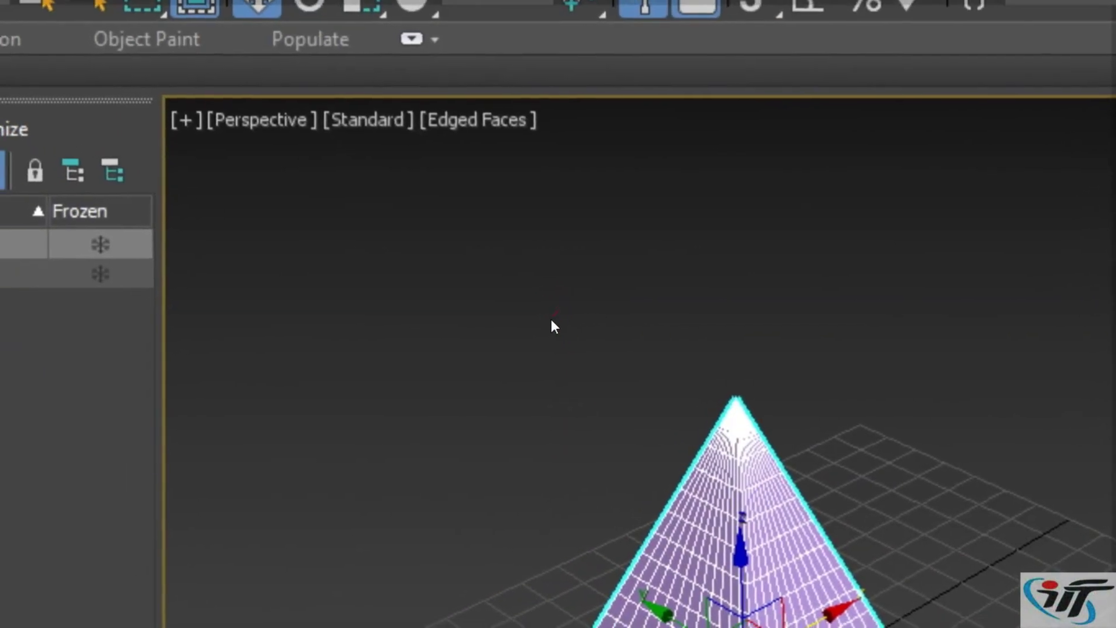
pyautogui.click(552, 320)
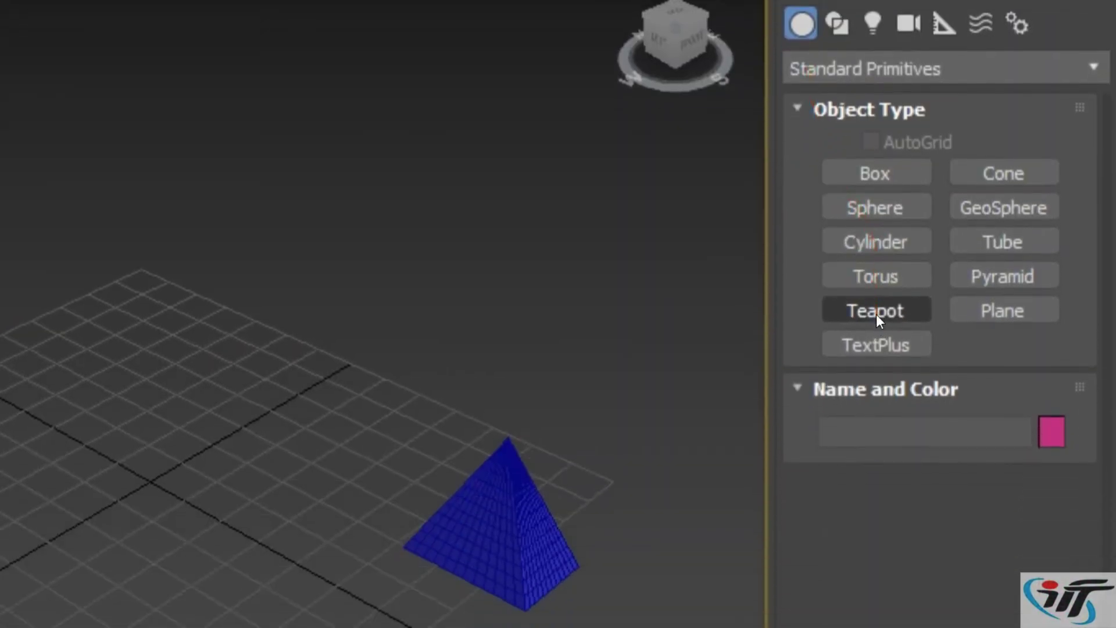
pyautogui.click(875, 562)
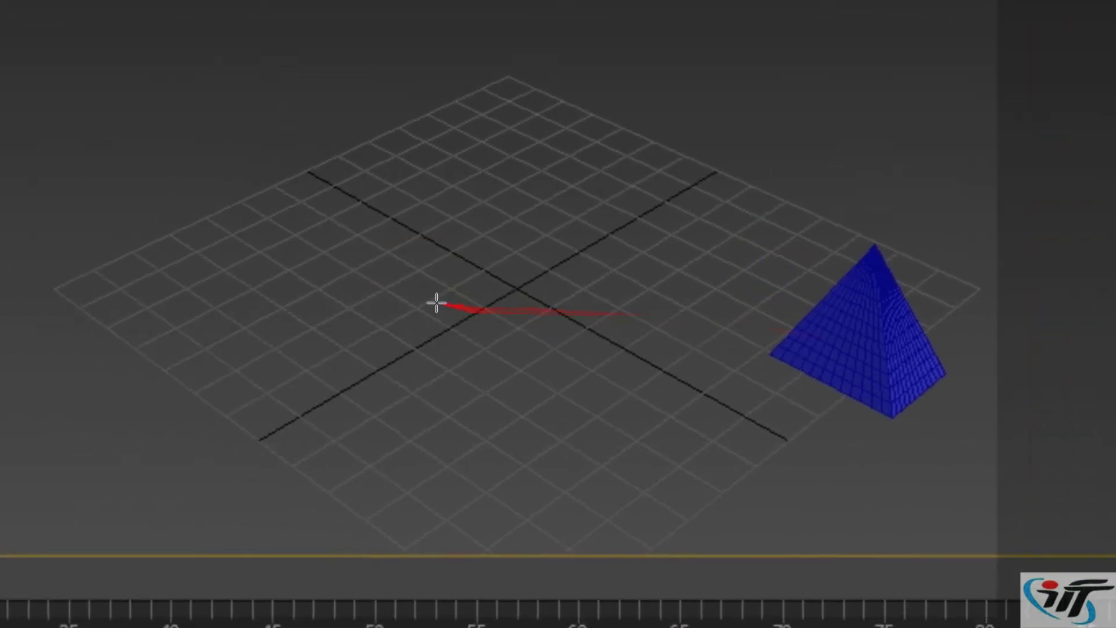
# Draw Teapot001 beside the pyramid, turn off edged faces, and colour it dark red
pyautogui.moveTo(435, 301); pyautogui.dragTo(573, 324)
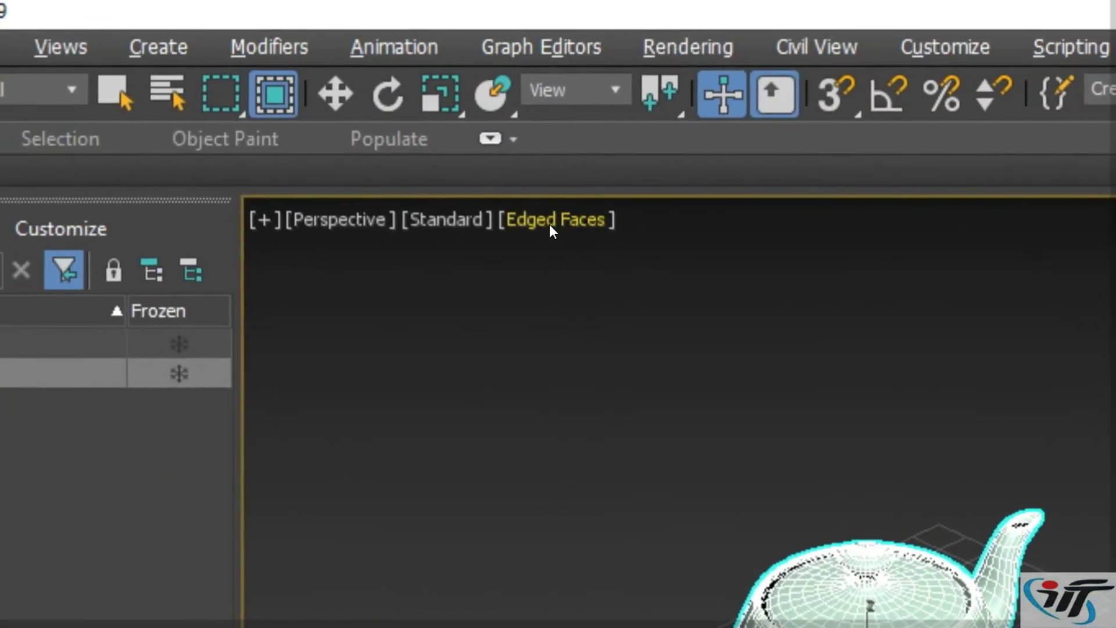
pyautogui.click(519, 188)
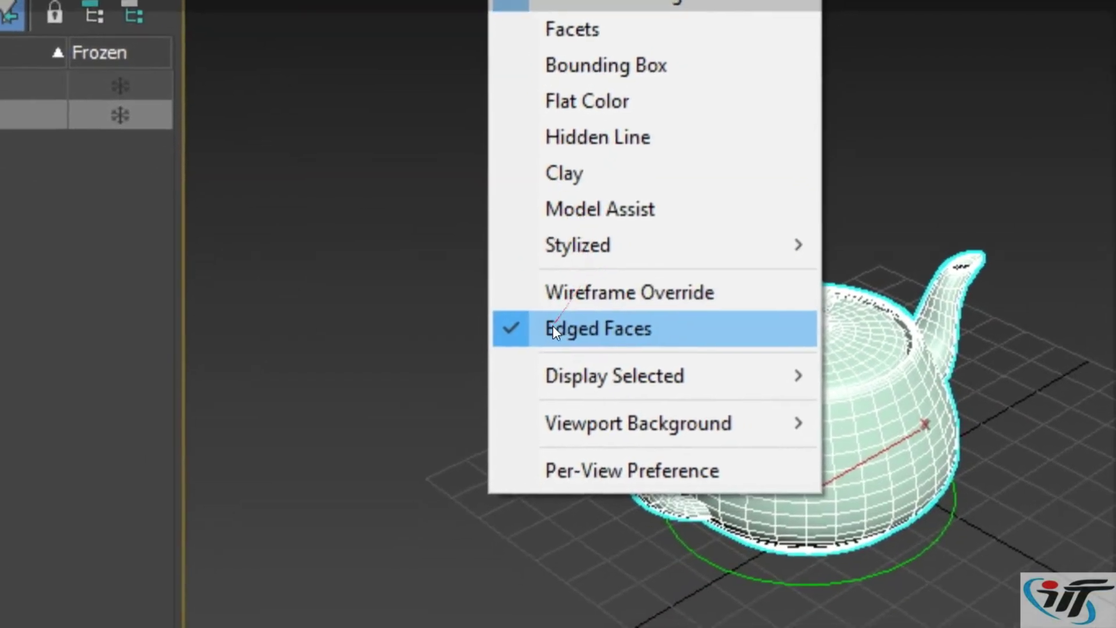
pyautogui.click(555, 321)
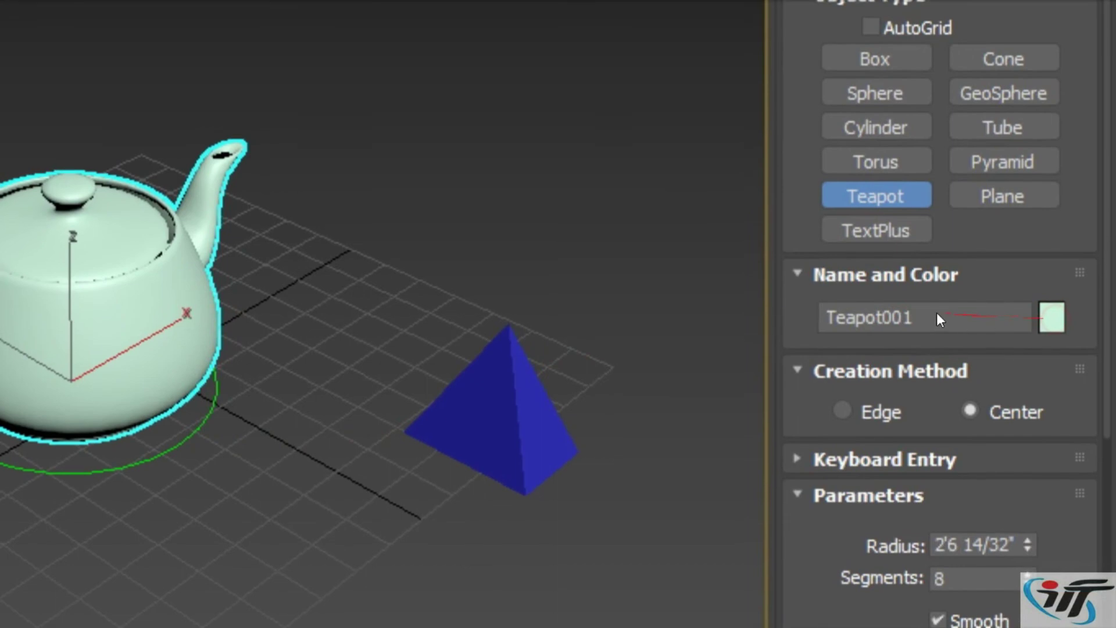
pyautogui.click(1052, 317)
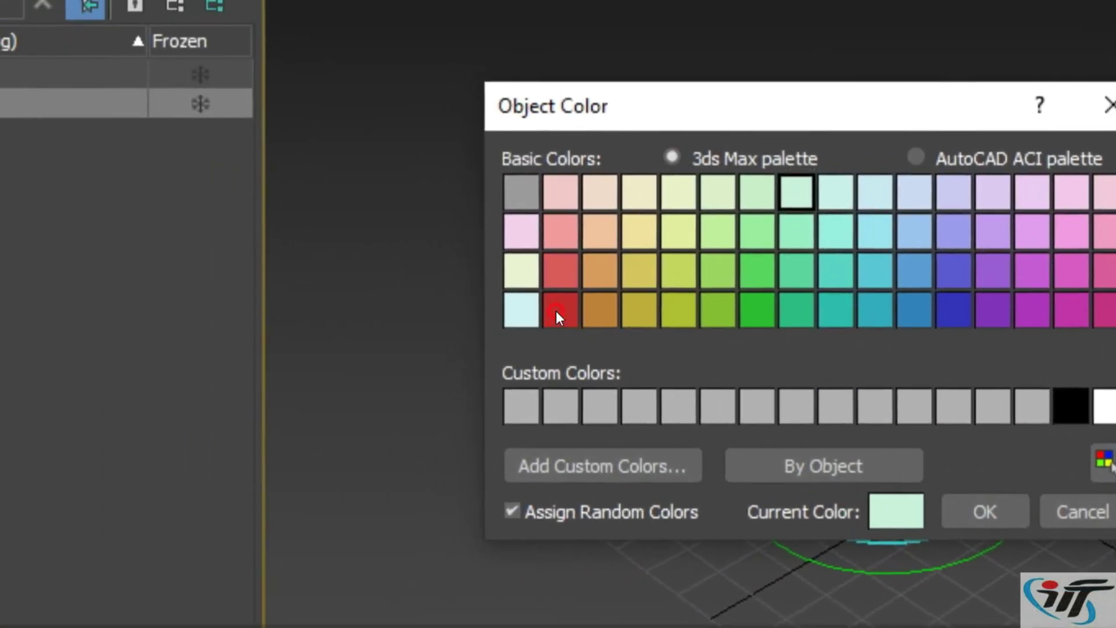
pyautogui.click(555, 314)
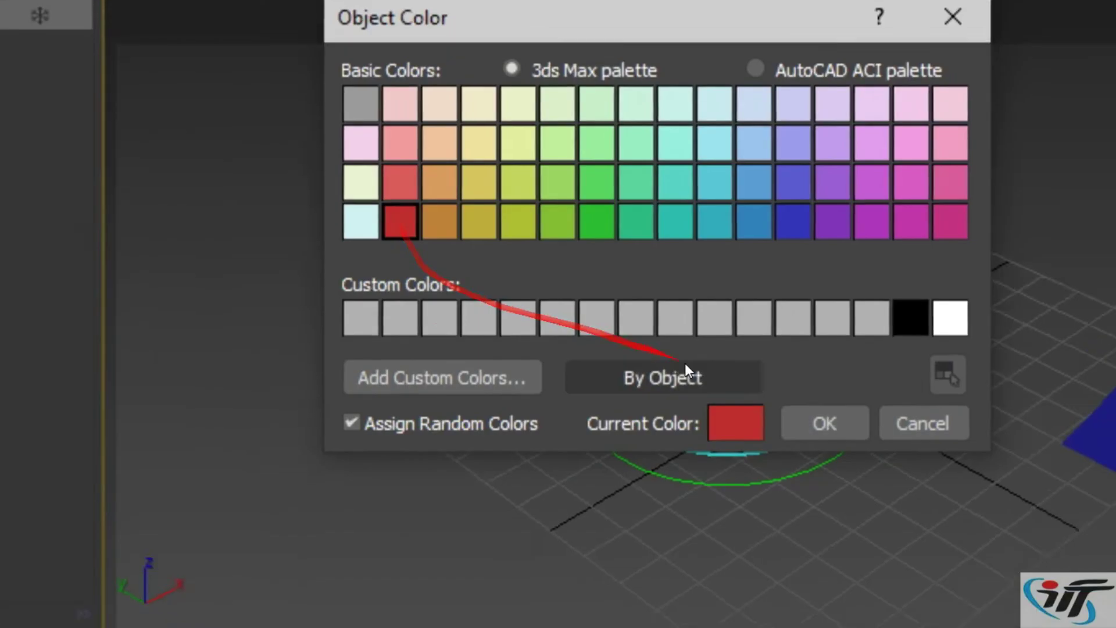
pyautogui.click(581, 329)
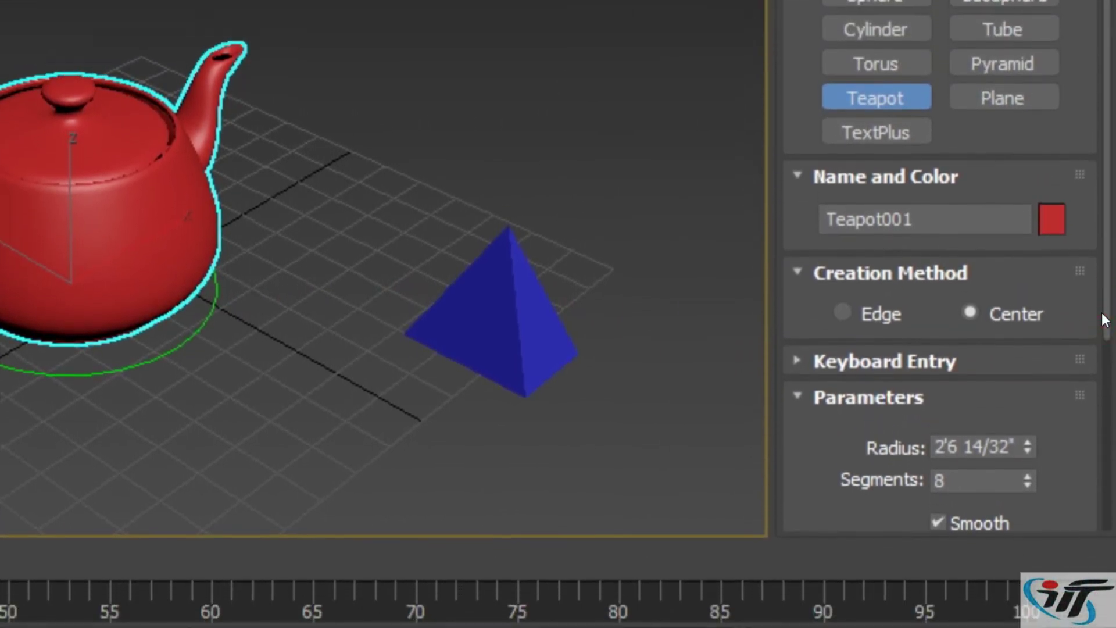
# Make the teapot body-only with 57 segments and show its edged faces
pyautogui.moveTo(1106, 318); pyautogui.dragTo(1106, 369)
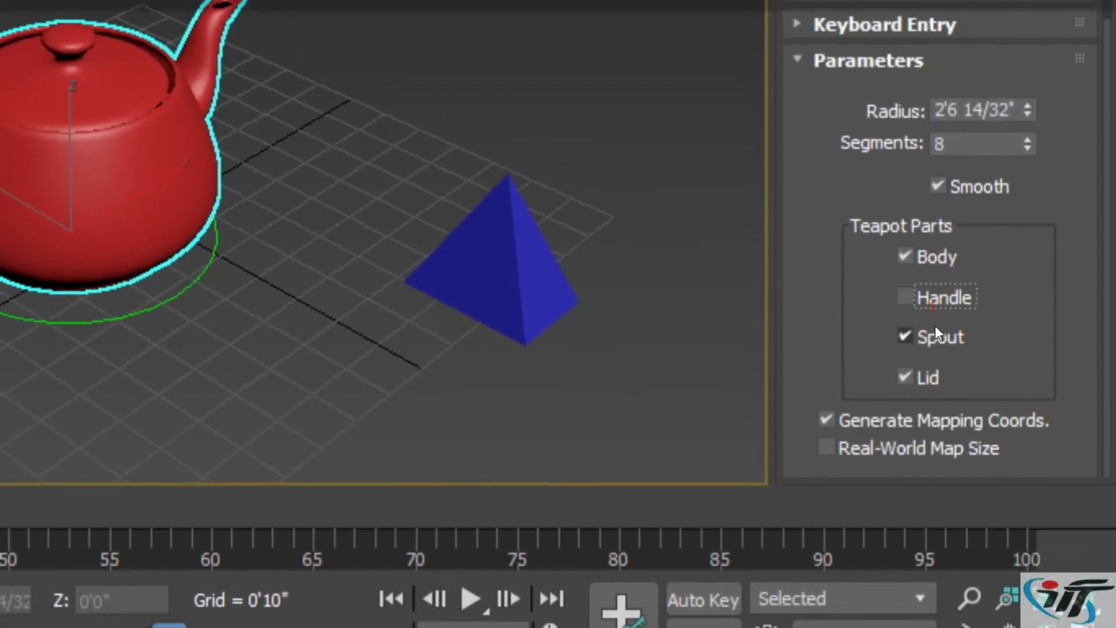
pyautogui.click(937, 317)
pyautogui.click(934, 318)
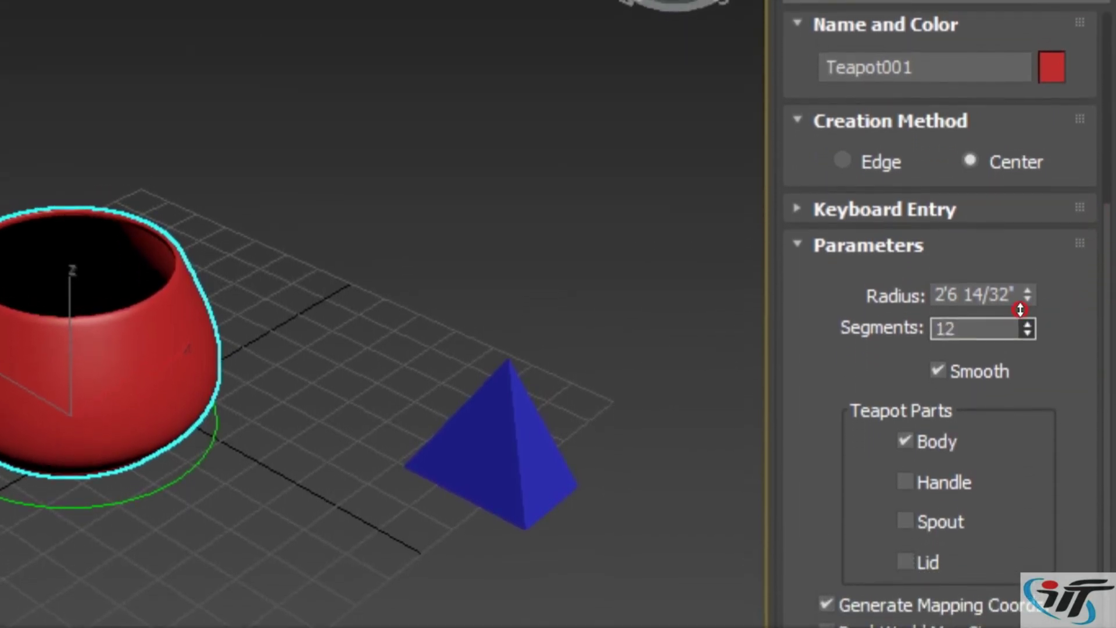
pyautogui.moveTo(1020, 310); pyautogui.dragTo(1018, 244)
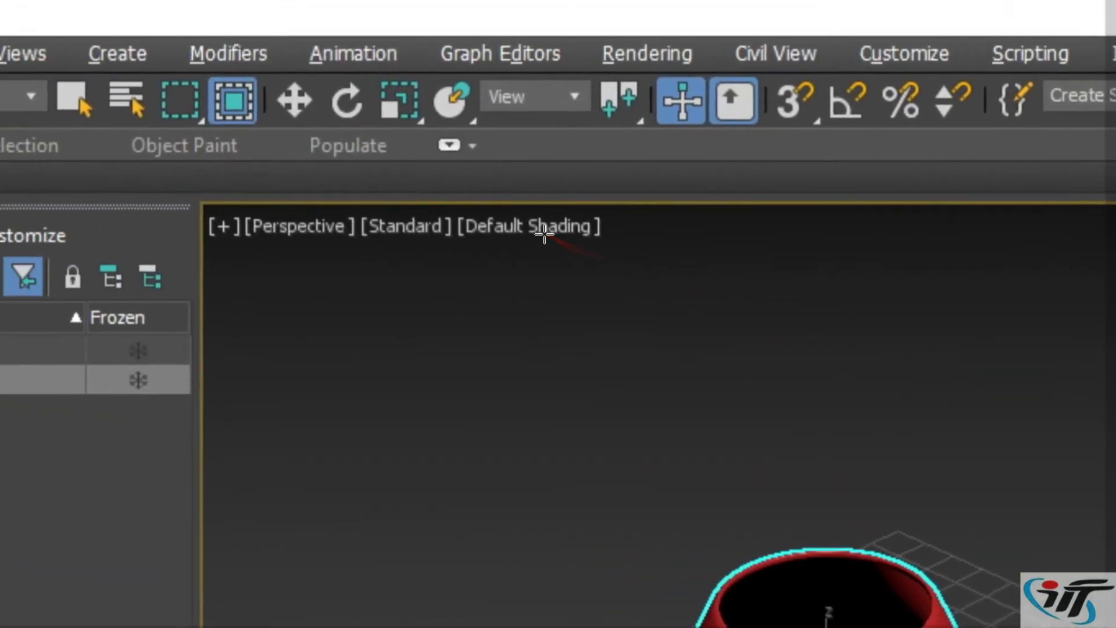
pyautogui.click(555, 233)
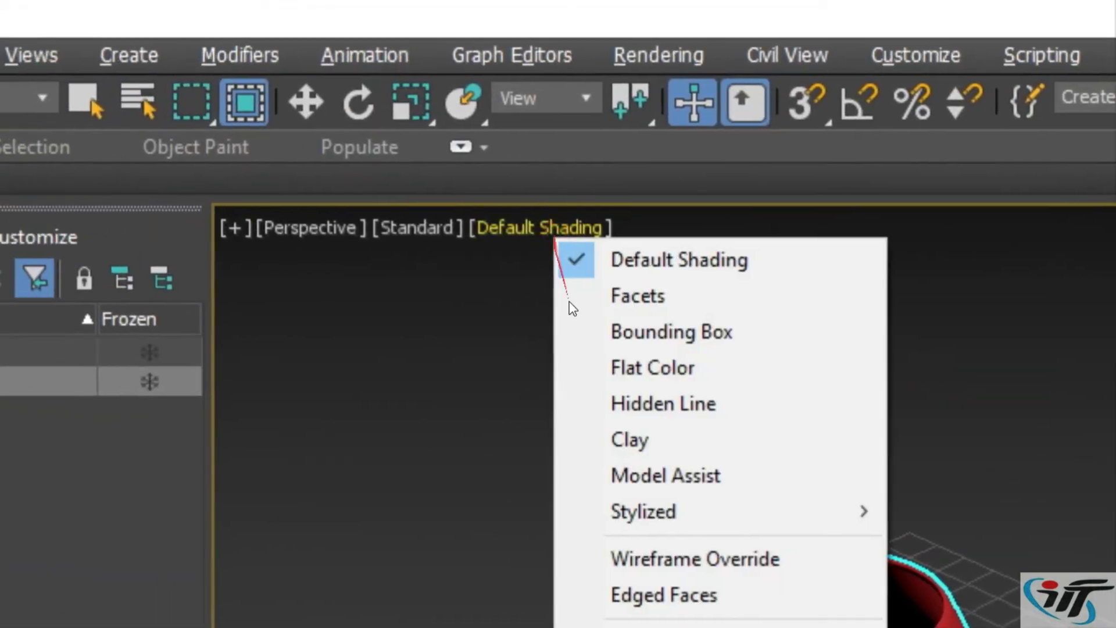
pyautogui.click(557, 316)
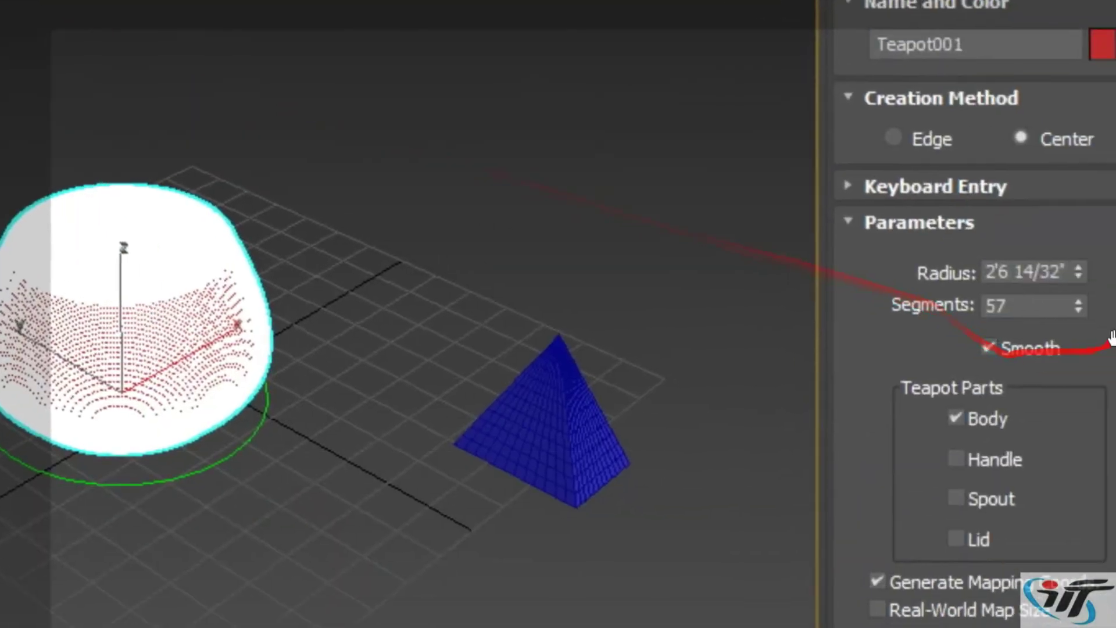
pyautogui.moveTo(988, 323); pyautogui.dragTo(828, 310)
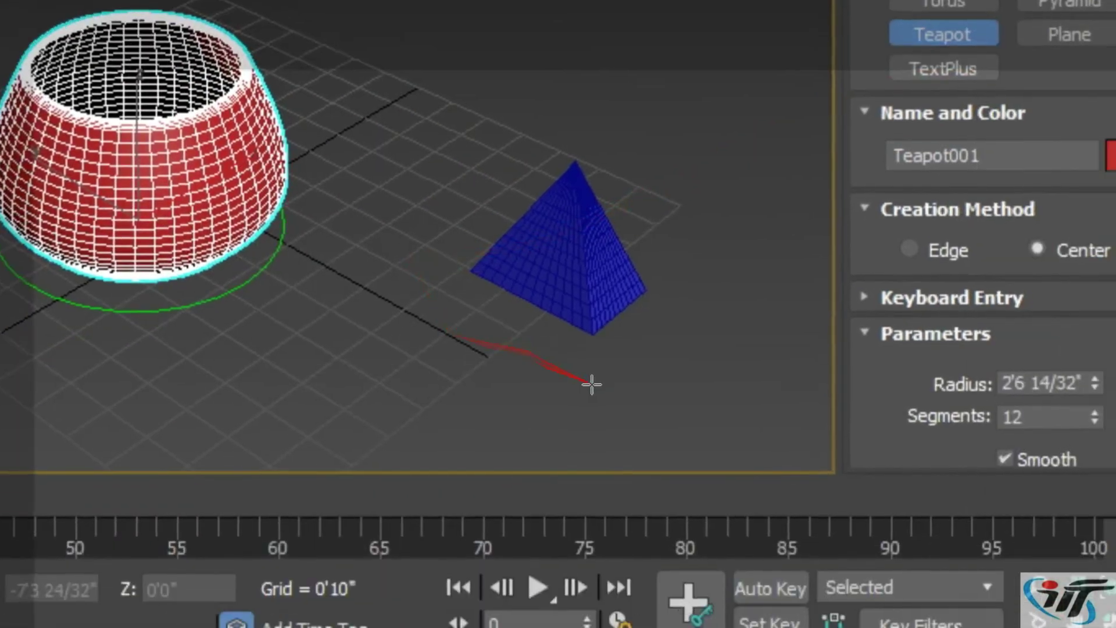
# Draw a second, very large teapot, then select everything and delete it
pyautogui.moveTo(609, 472); pyautogui.dragTo(593, 365)
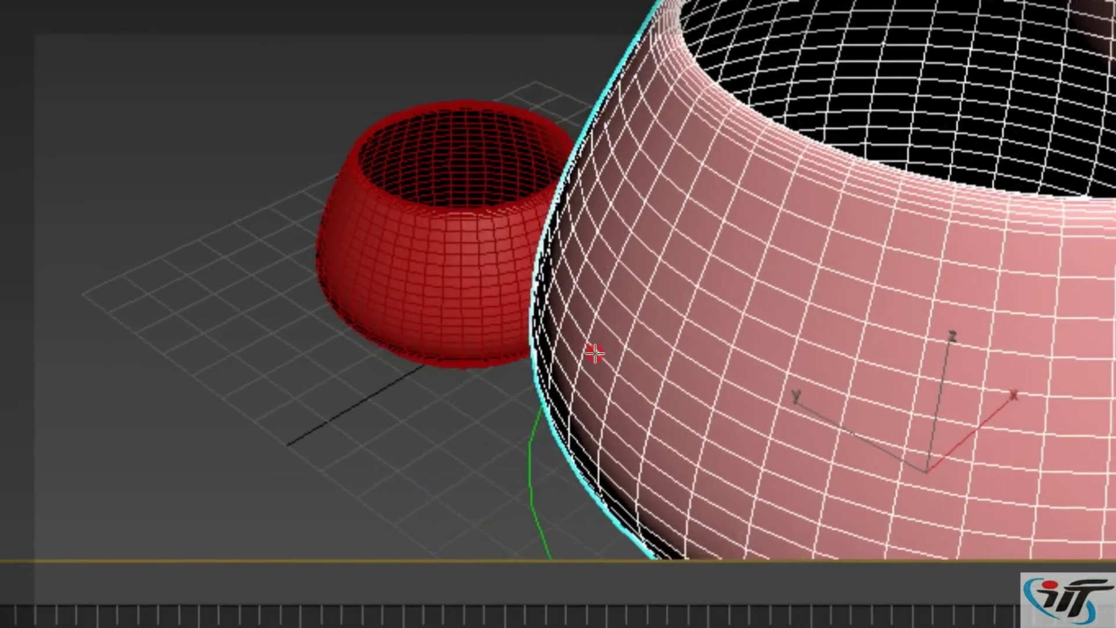
pyautogui.press('w')
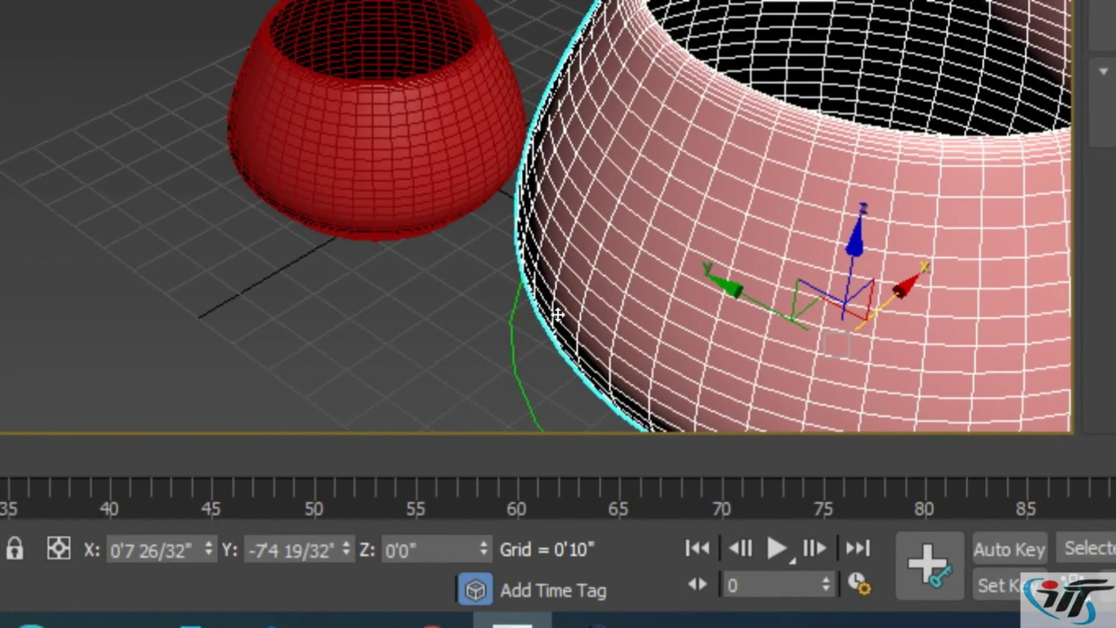
pyautogui.hotkey('ctrl', 'a')
pyautogui.press('Delete')
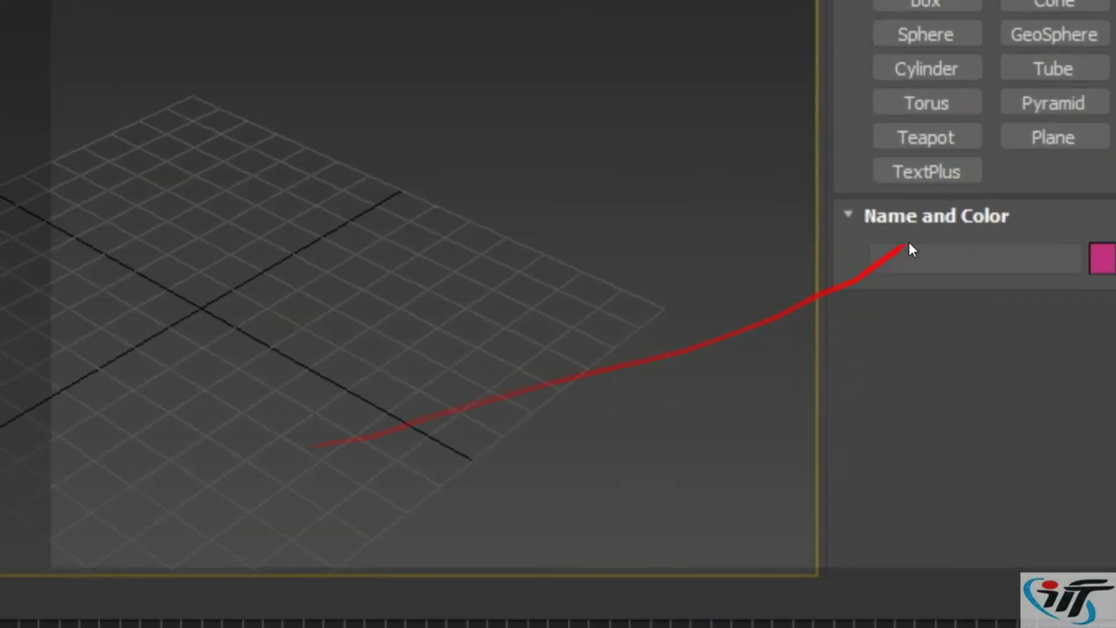
pyautogui.click(1053, 137)
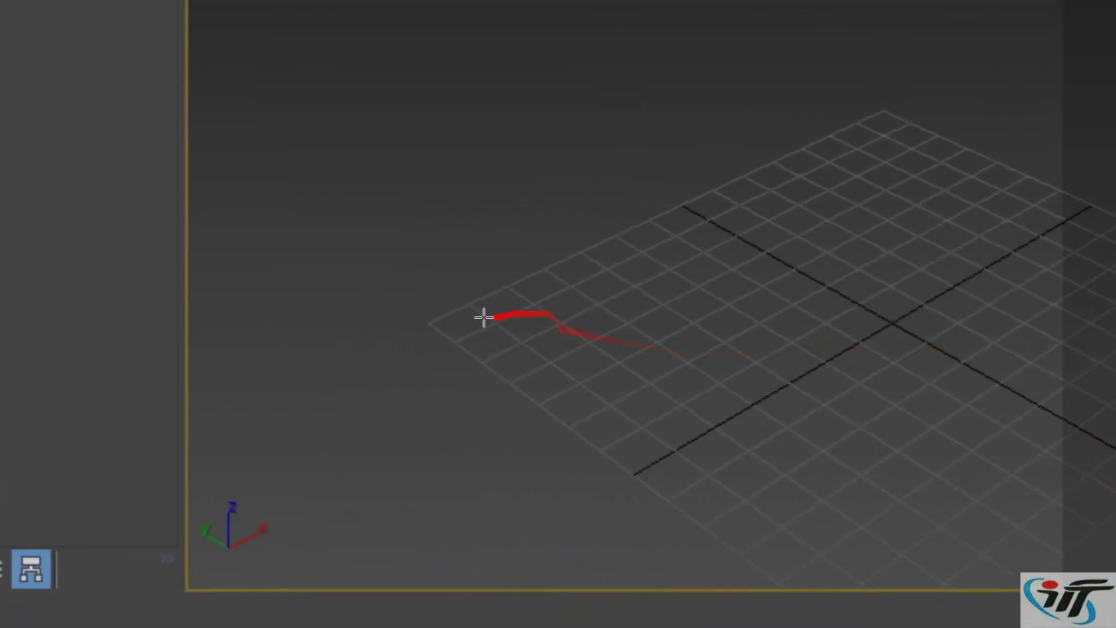
pyautogui.moveTo(450, 321); pyautogui.dragTo(619, 333)
pyautogui.moveTo(767, 334); pyautogui.dragTo(746, 361)
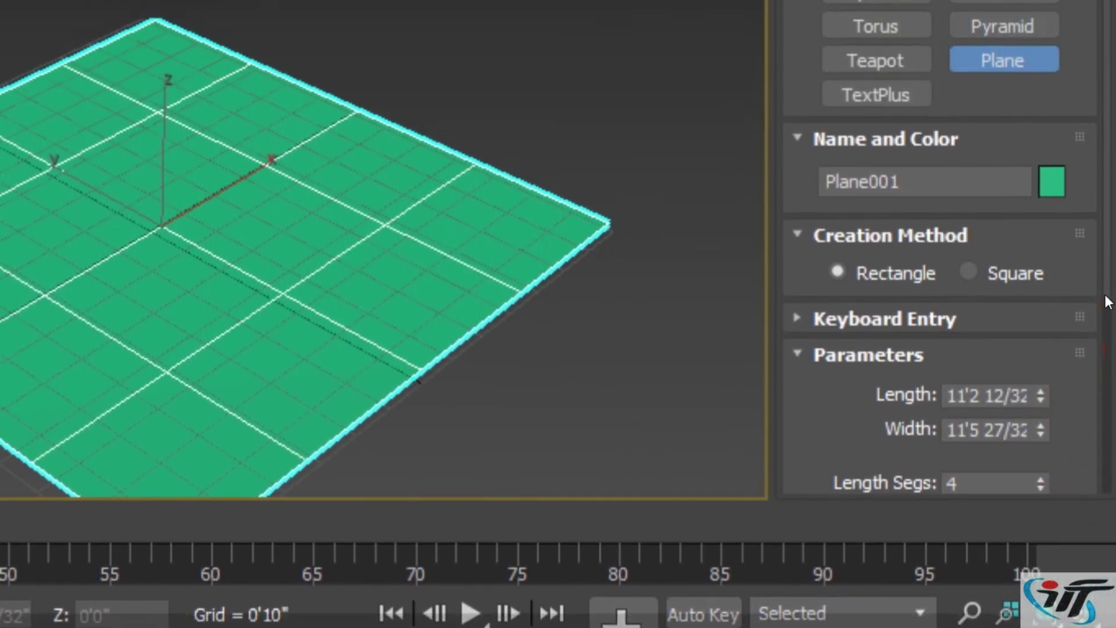
pyautogui.scroll(-5, 1107, 331)
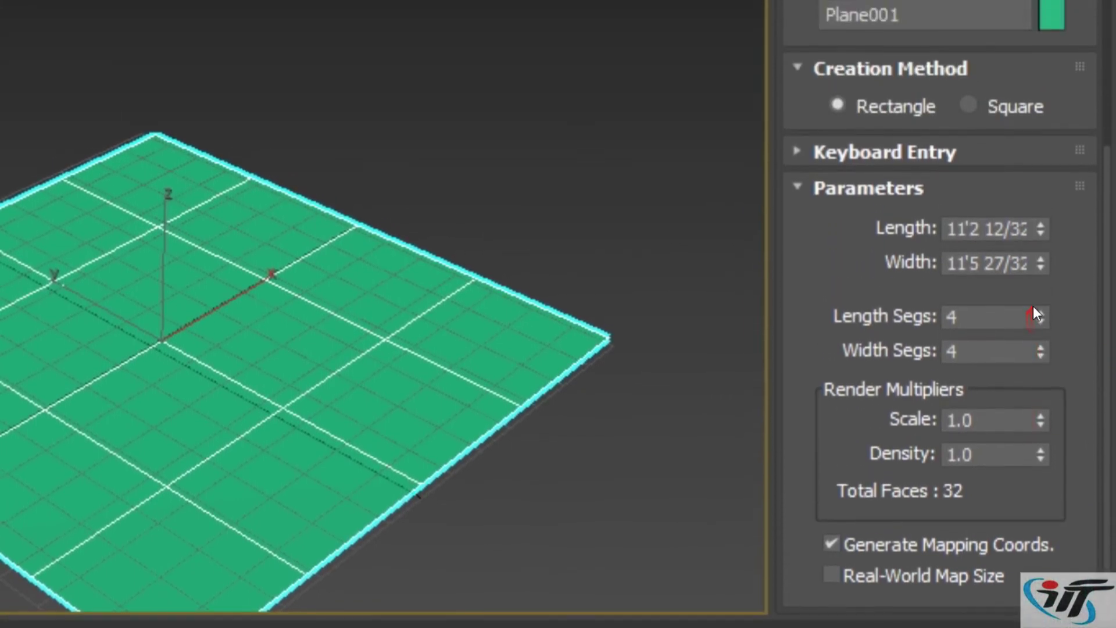
pyautogui.moveTo(1037, 314)
pyautogui.mouseDown()
pyautogui.moveTo(1038, 303)
pyautogui.moveTo(1033, 315)
pyautogui.mouseUp()
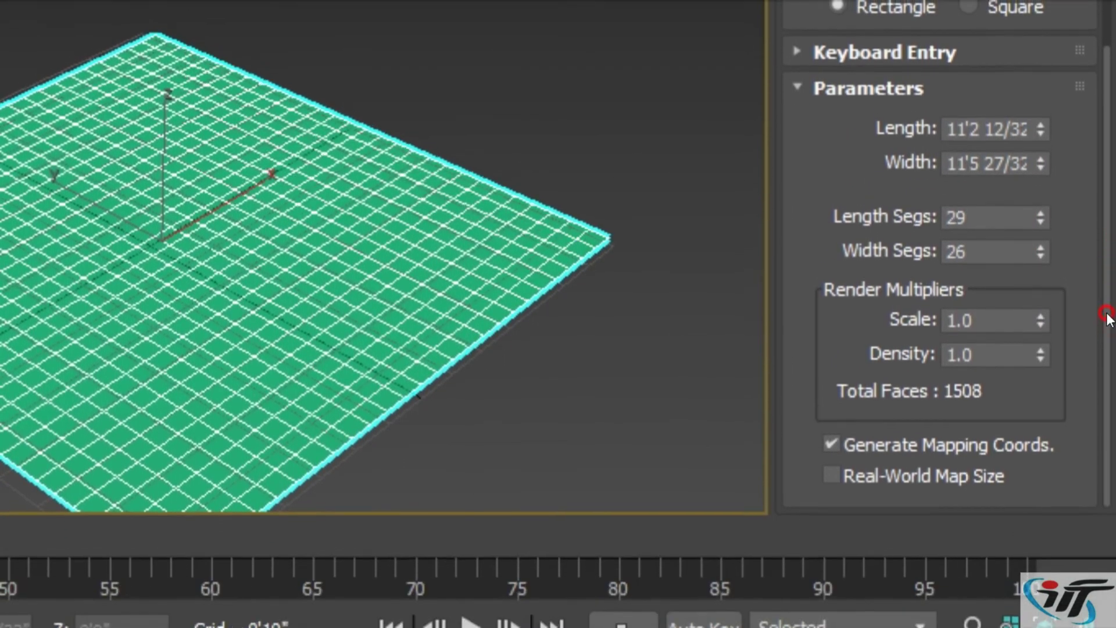
pyautogui.moveTo(1105, 349); pyautogui.dragTo(1092, 273)
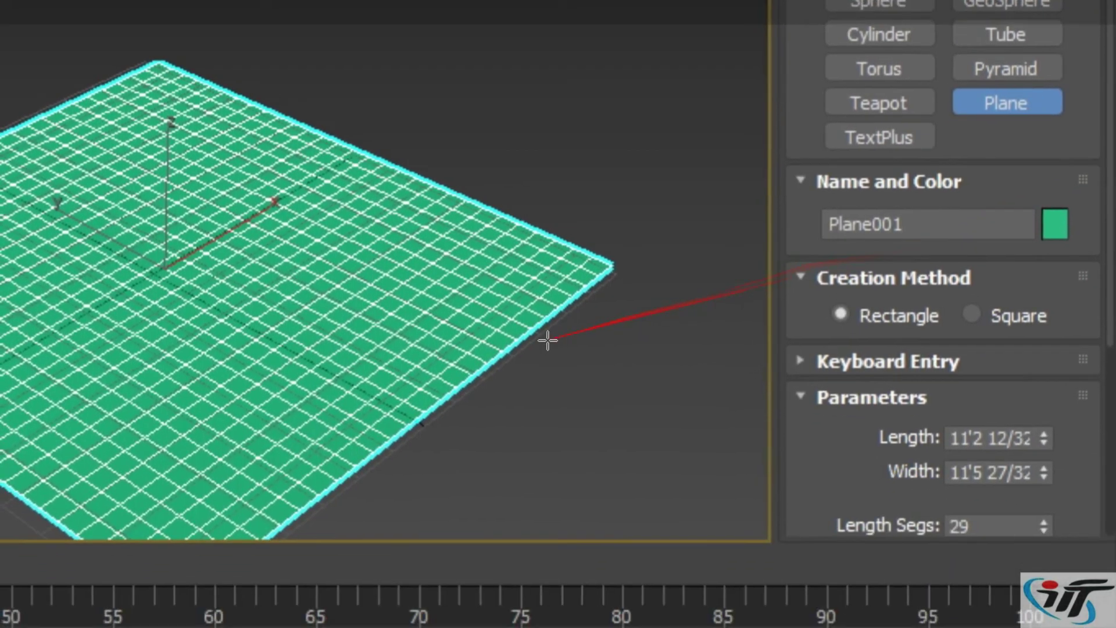
pyautogui.hotkey('ctrl', 'z')
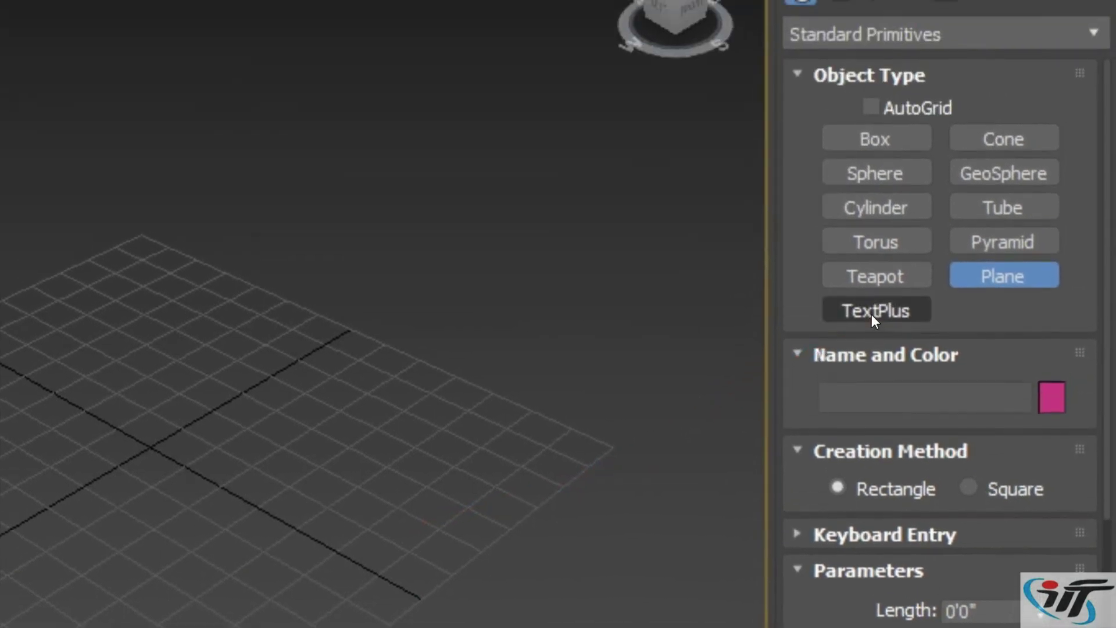
# Place a TextPlus object on the grid and replace its text with 'DHARMENDRA SIR'
pyautogui.click(870, 313)
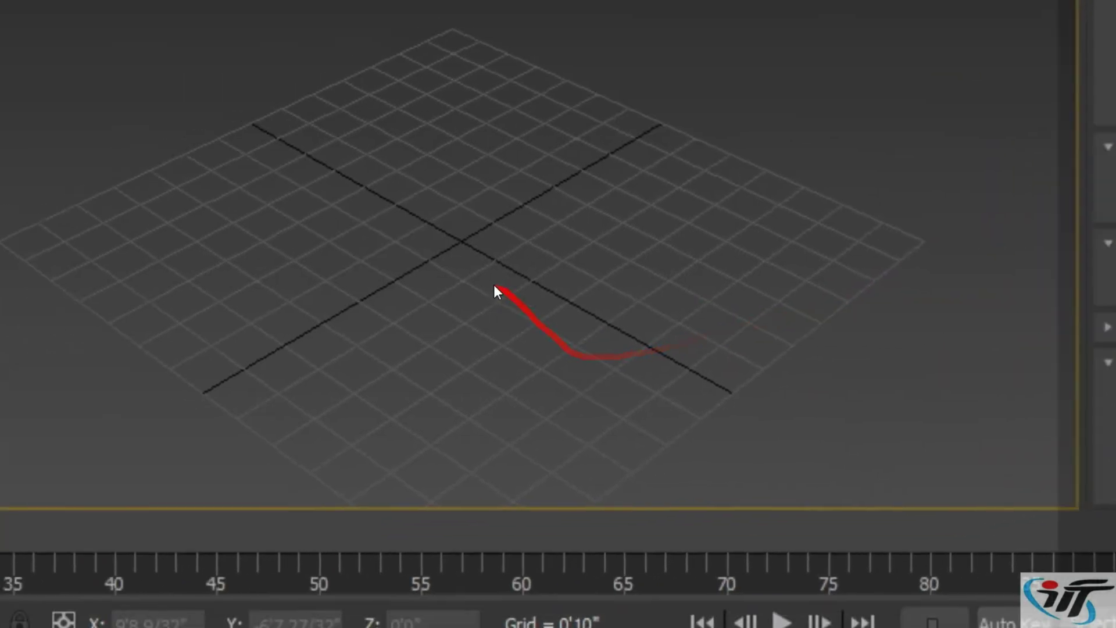
pyautogui.click(552, 312)
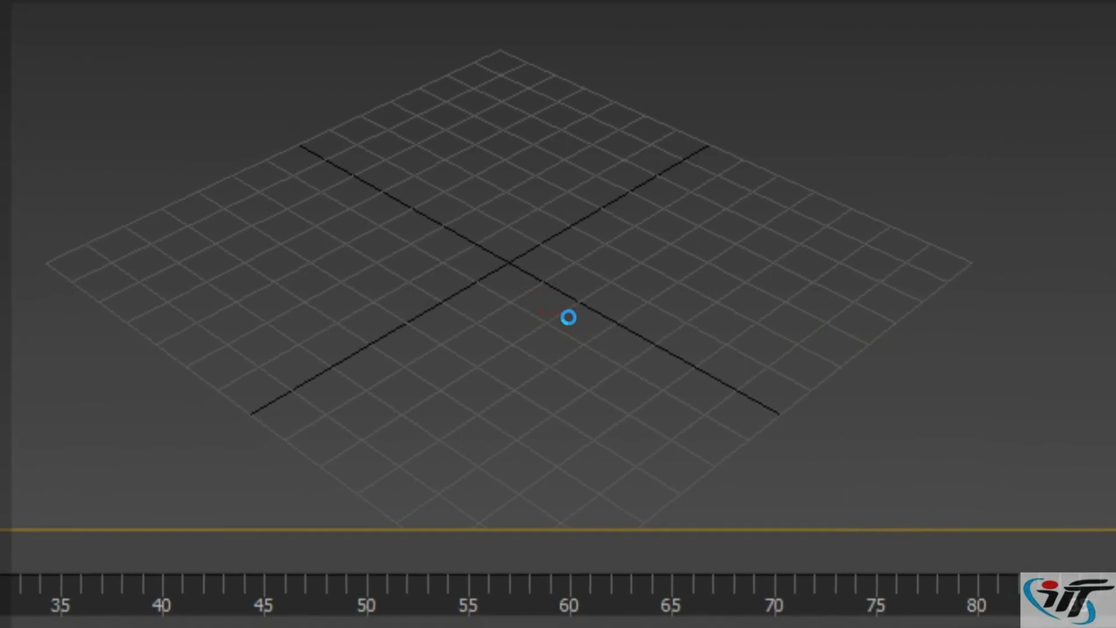
pyautogui.moveTo(552, 312); pyautogui.dragTo(620, 324)
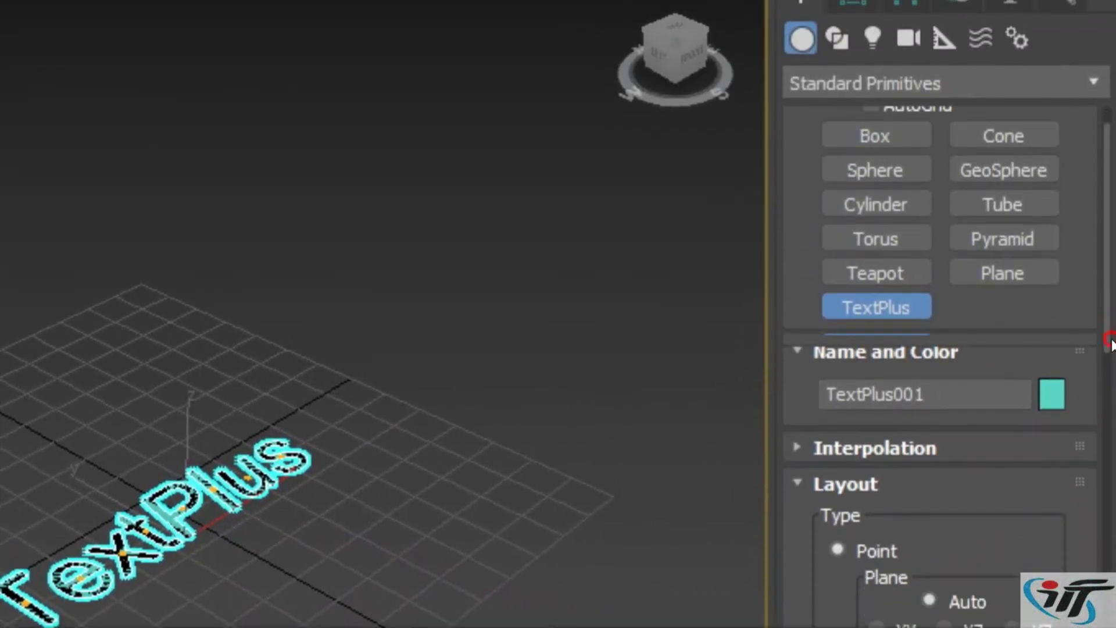
pyautogui.scroll(-10, 1106, 325)
pyautogui.moveTo(922, 239); pyautogui.dragTo(635, 314)
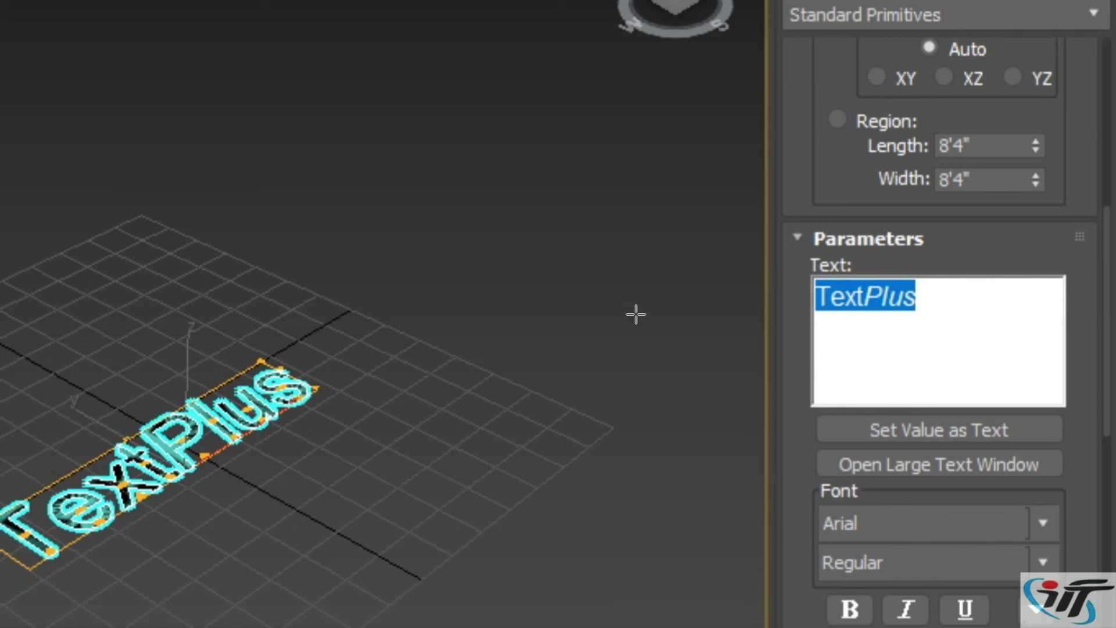
pyautogui.write('DHARMENDR')
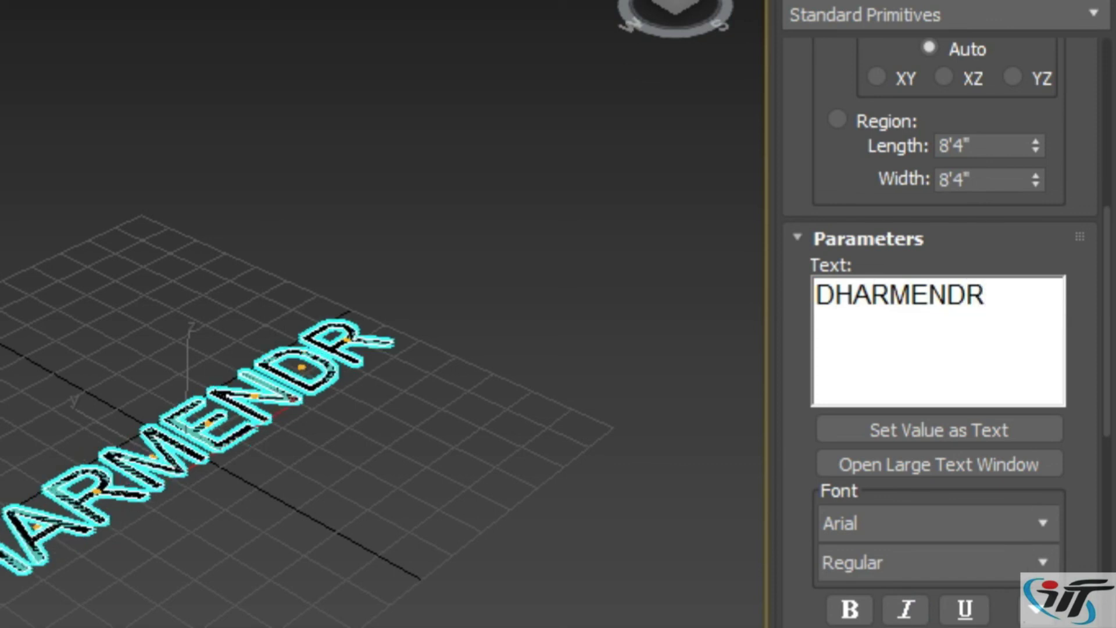
pyautogui.write('A SI')
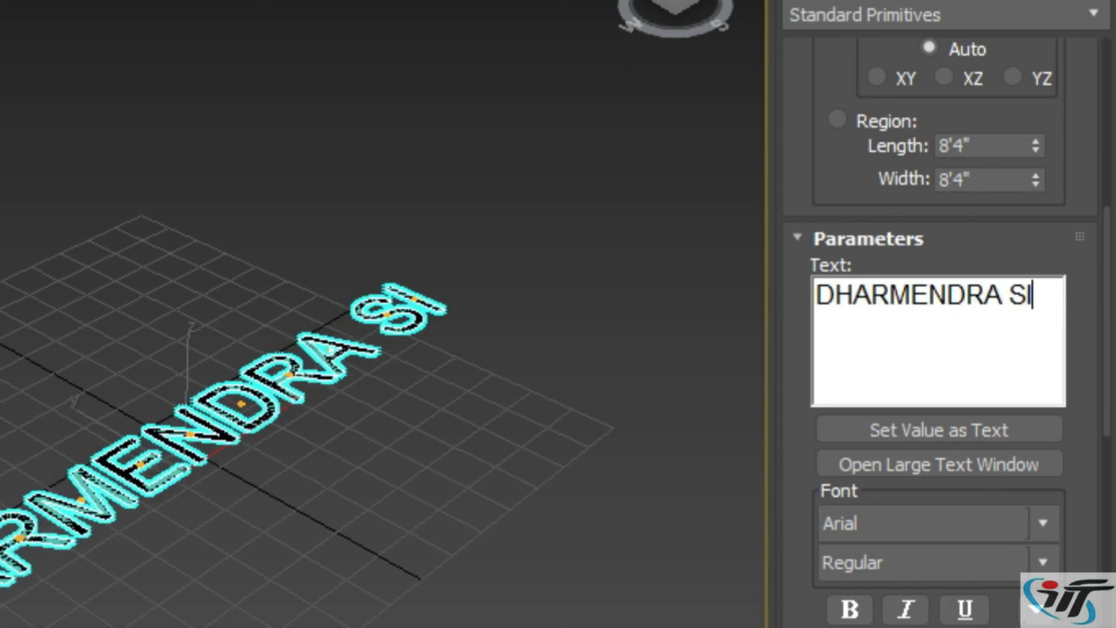
pyautogui.write('R')
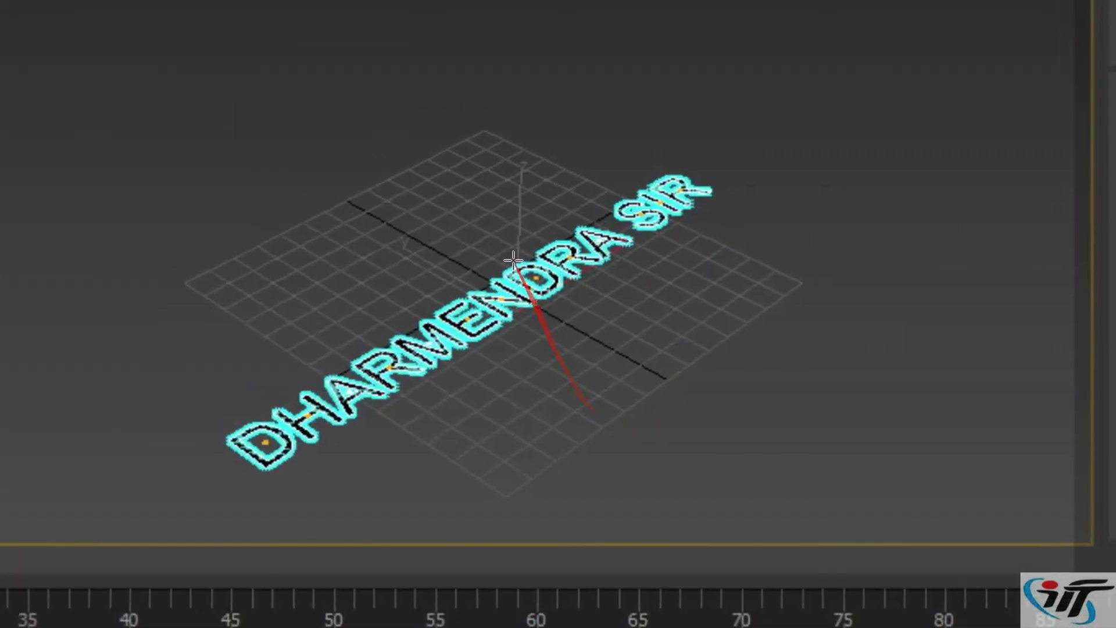
pyautogui.scroll(-3, 558, 326)
pyautogui.scroll(4, 558, 319)
pyautogui.scroll(3, 558, 315)
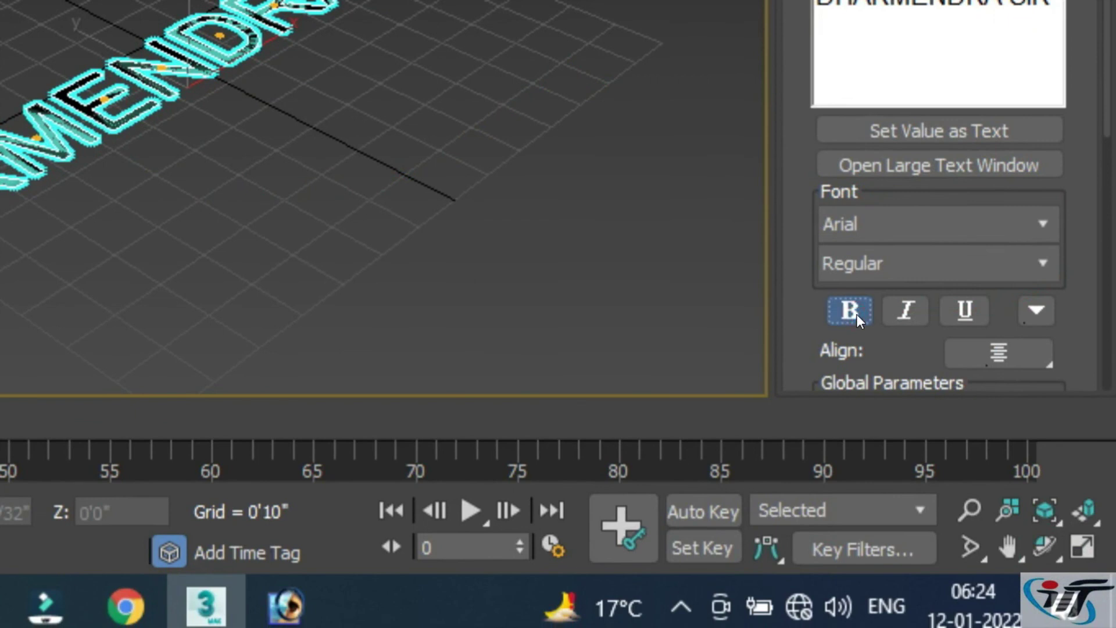
# Set the text to Bold and Italic in the Bernard MT Condensed font
pyautogui.click(856, 313)
pyautogui.click(907, 315)
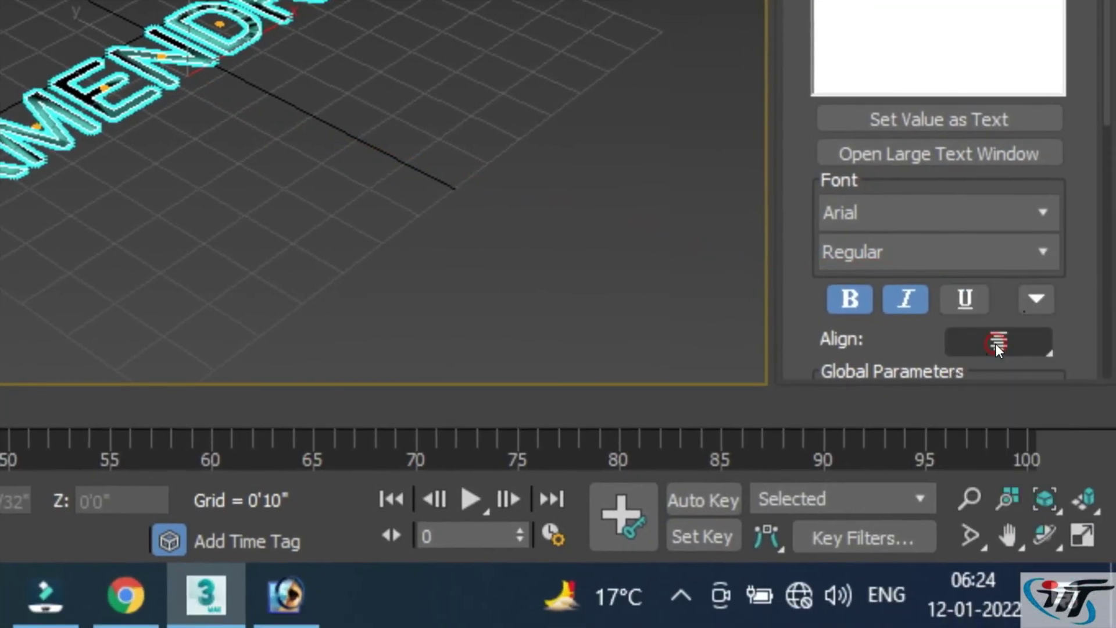
pyautogui.moveTo(934, 300); pyautogui.dragTo(1002, 307)
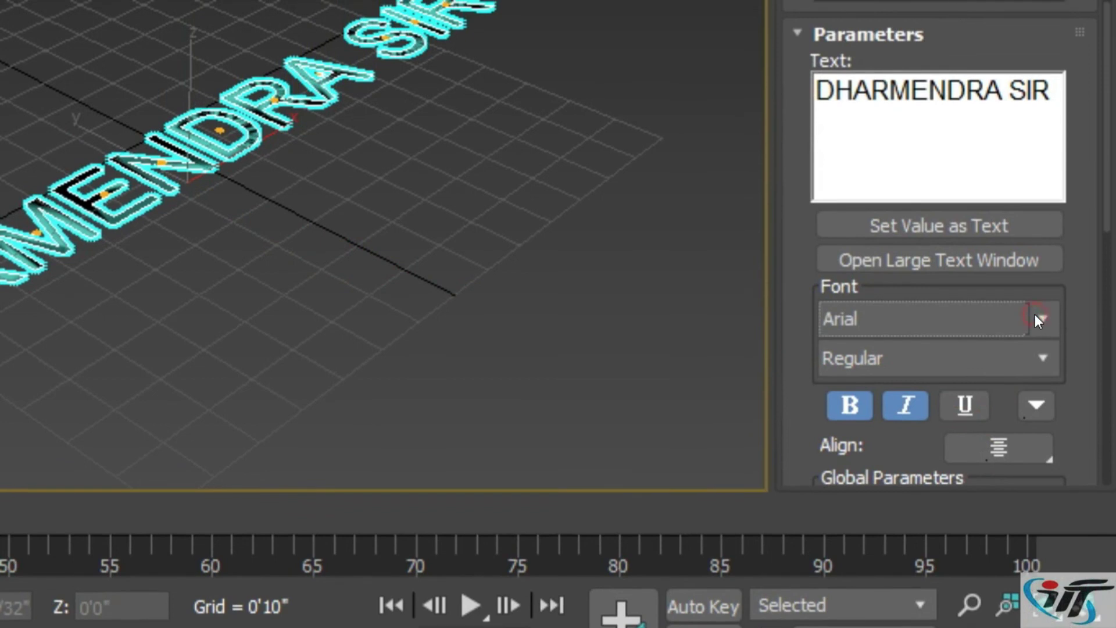
pyautogui.click(1037, 314)
pyautogui.scroll(-2, 1000, 301)
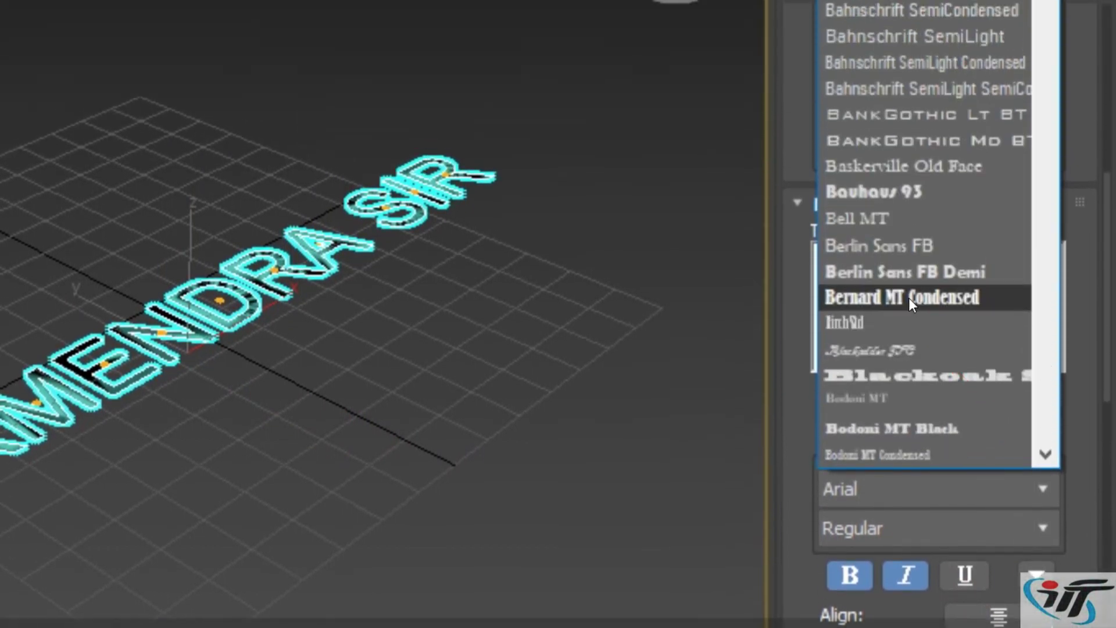
pyautogui.click(903, 238)
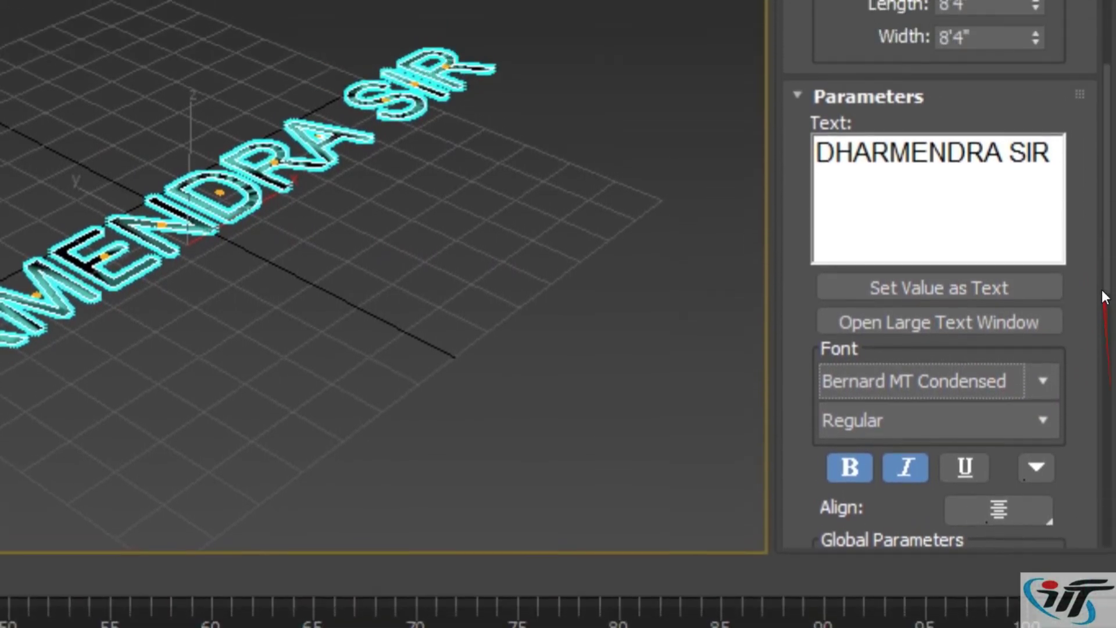
pyautogui.moveTo(1110, 324); pyautogui.dragTo(1111, 357)
pyautogui.scroll(-5, 1109, 337)
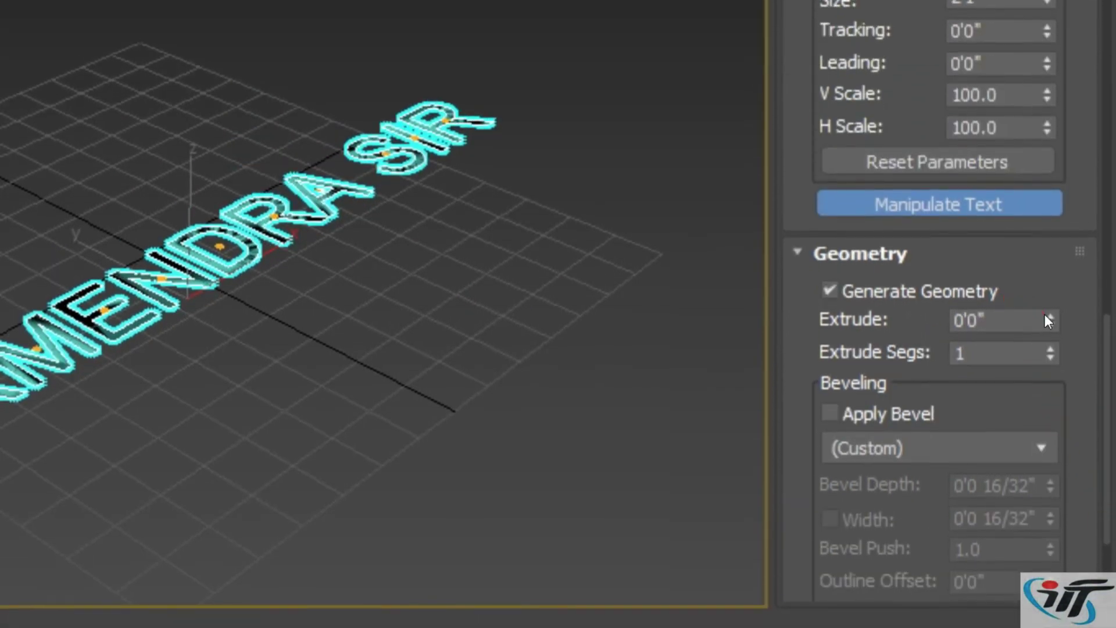
# Set the TextPlus extrude depth to 1'0" with 4 extrude segments
pyautogui.moveTo(1044, 320)
pyautogui.mouseDown()
pyautogui.moveTo(1008, 289)
pyautogui.moveTo(1045, 314)
pyautogui.moveTo(1017, 411)
pyautogui.mouseUp()
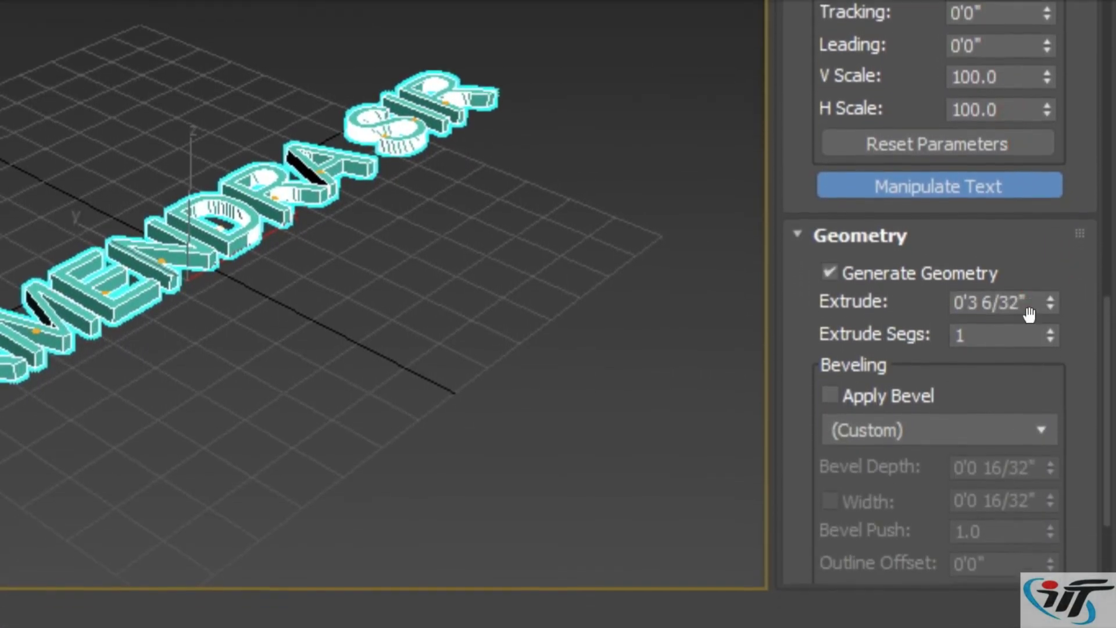
pyautogui.moveTo(1037, 314); pyautogui.dragTo(817, 313)
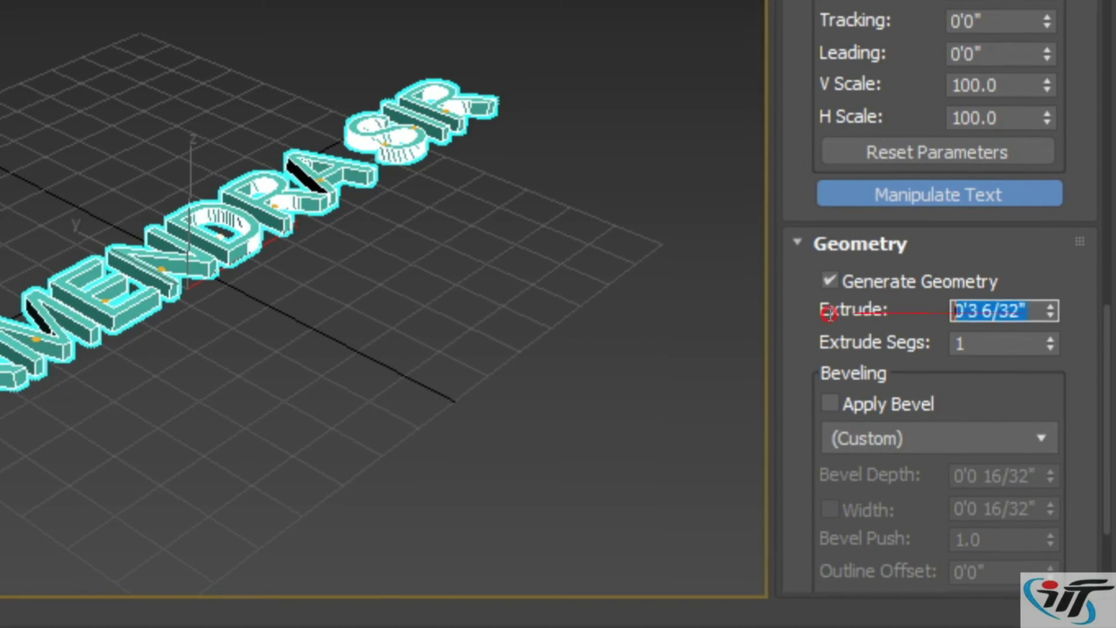
pyautogui.write('1')
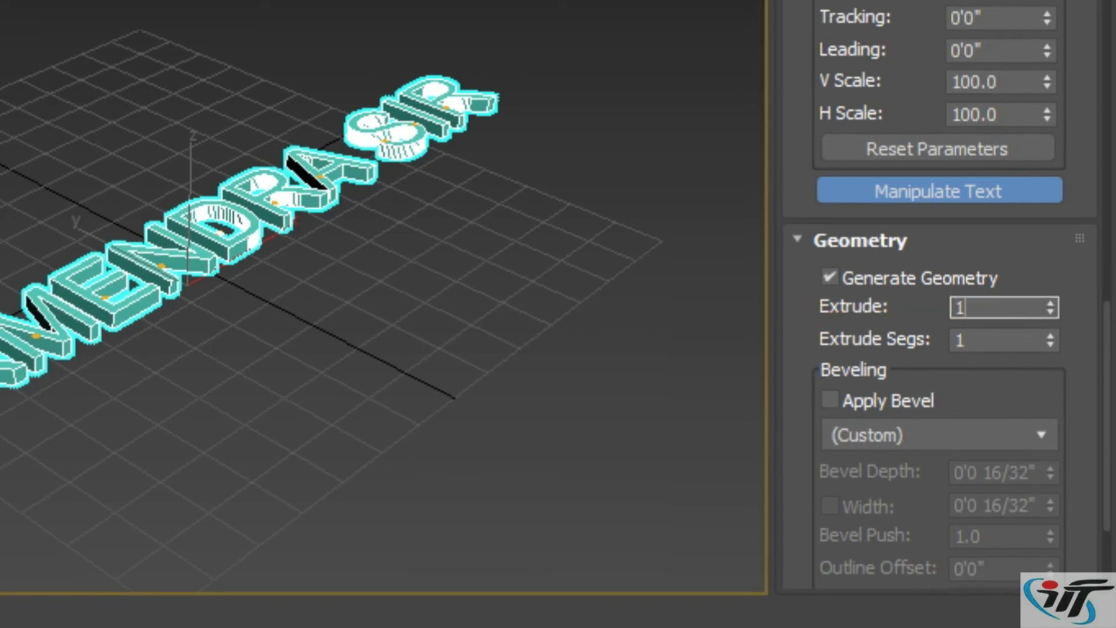
pyautogui.press('Return')
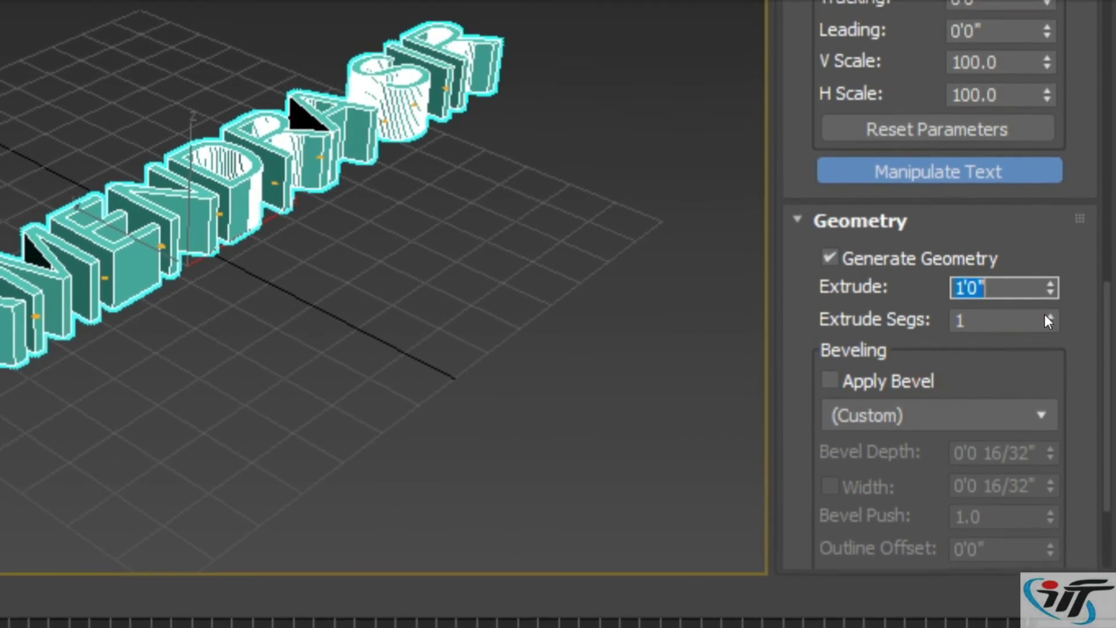
pyautogui.click(1048, 317)
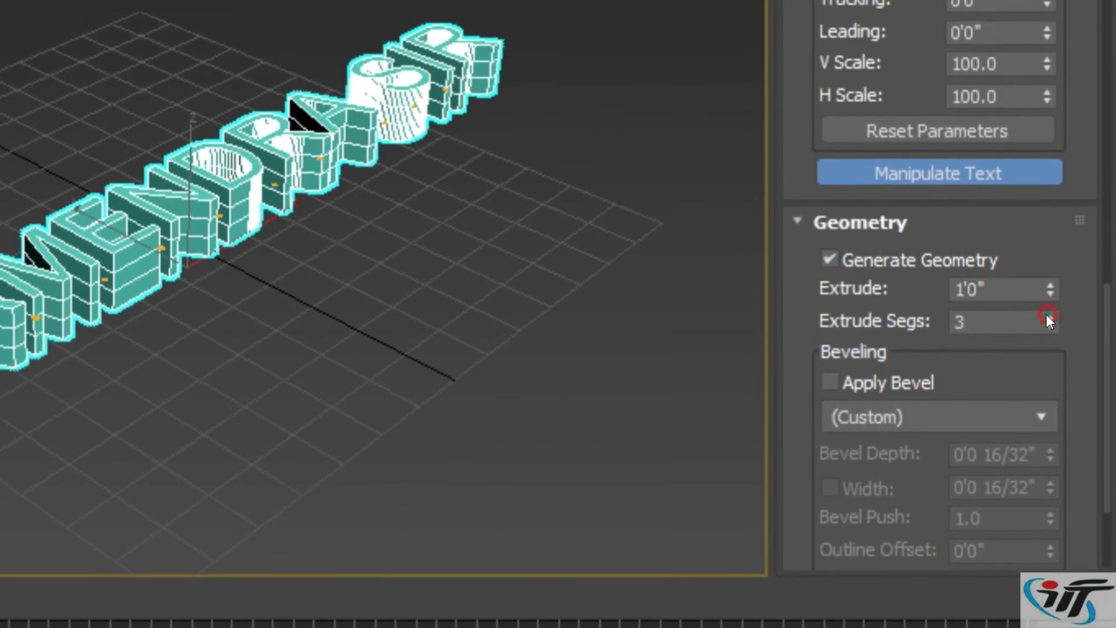
pyautogui.click(1048, 316)
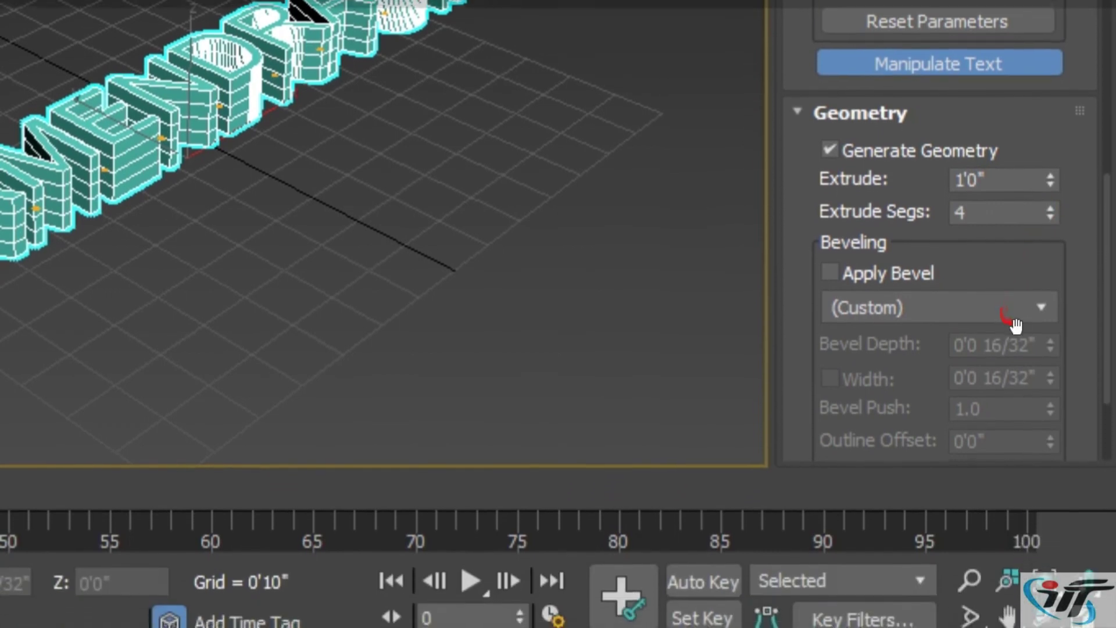
pyautogui.moveTo(1106, 313)
pyautogui.mouseDown()
pyautogui.moveTo(1109, 344)
pyautogui.moveTo(1104, 264)
pyautogui.moveTo(1111, 302)
pyautogui.mouseUp()
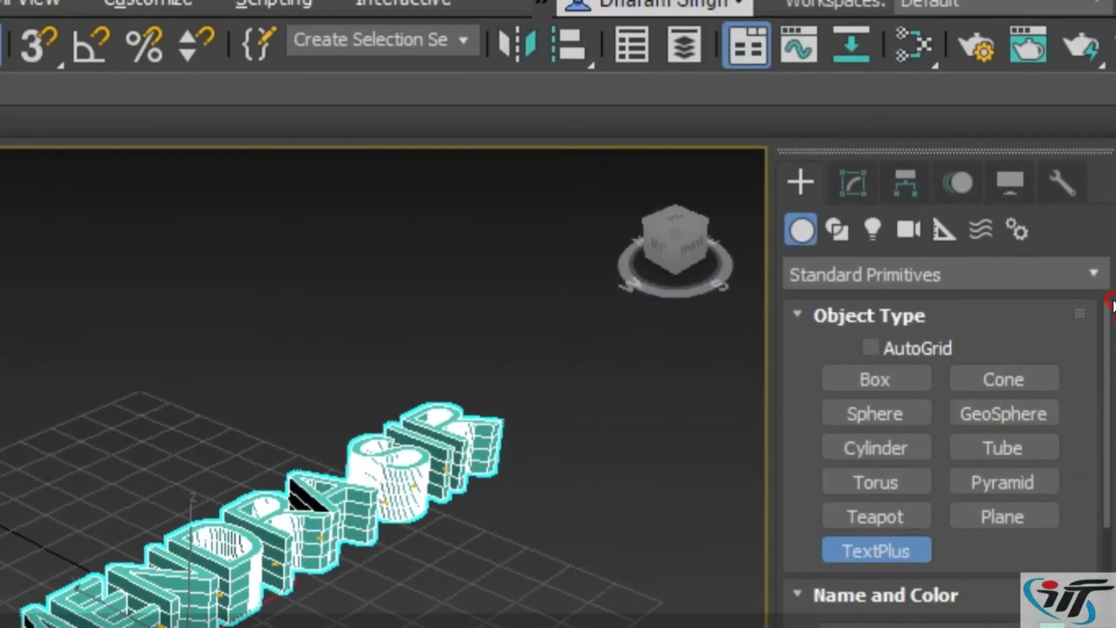
# Change the text object colour from teal to red, then switch the viewport to Top view
pyautogui.click(1052, 318)
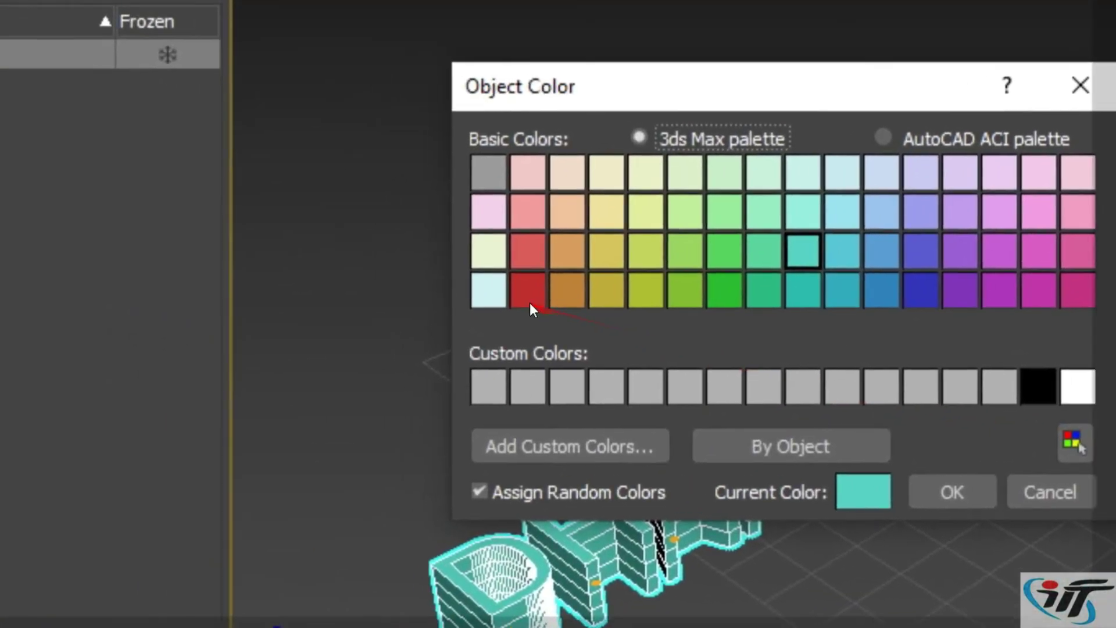
pyautogui.click(553, 303)
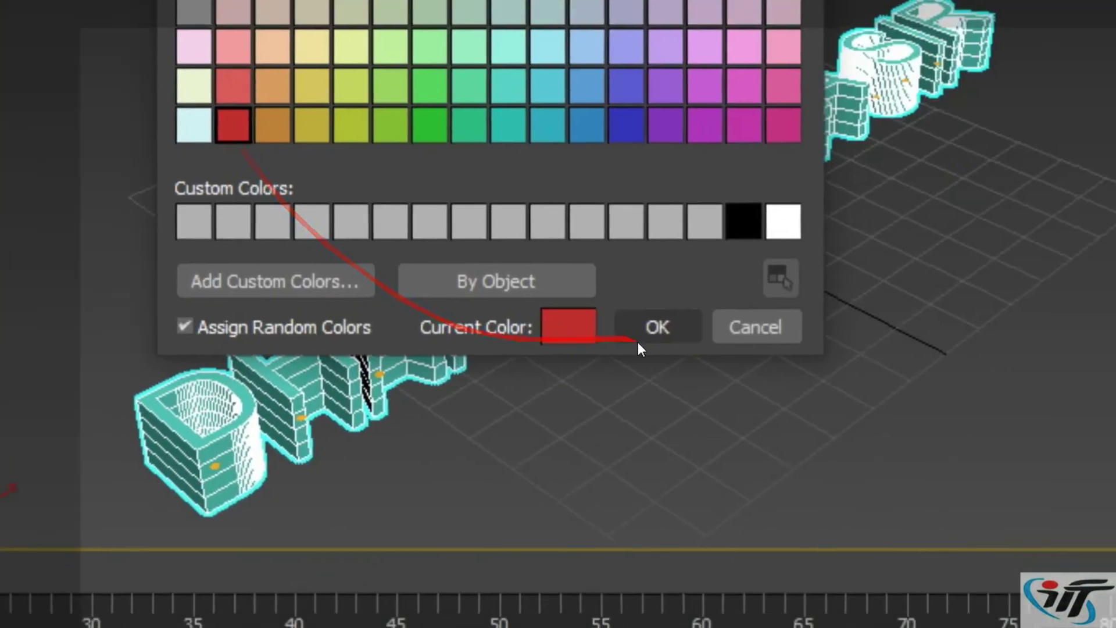
pyautogui.click(648, 328)
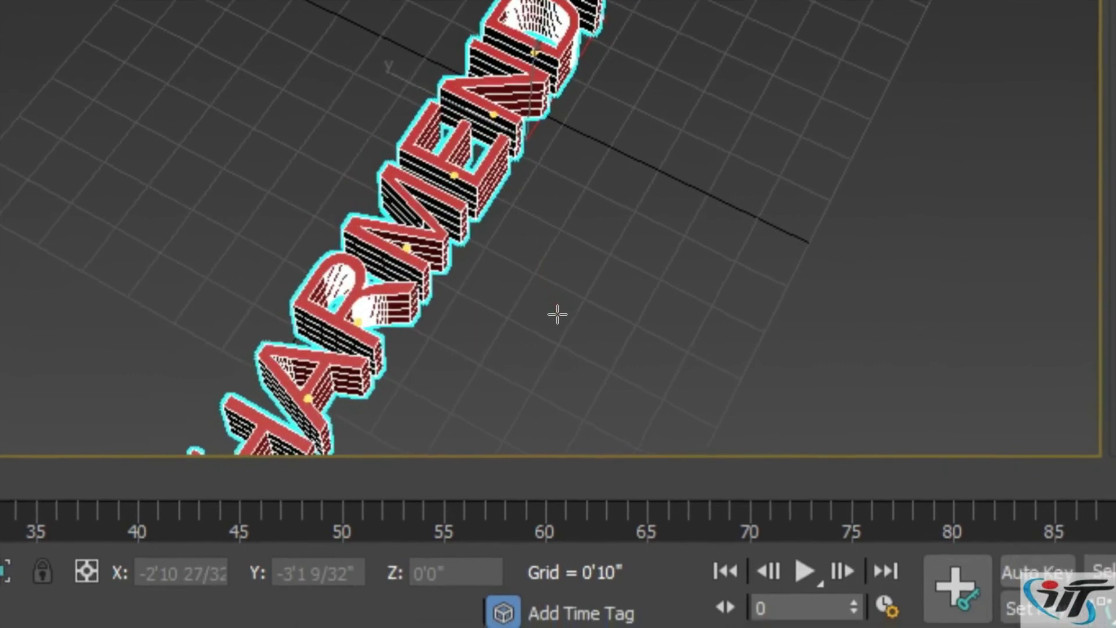
pyautogui.keyDown('alt'); pyautogui.moveTo(557, 314); pyautogui.dragTo(526, 348, button='middle'); pyautogui.keyUp('alt')
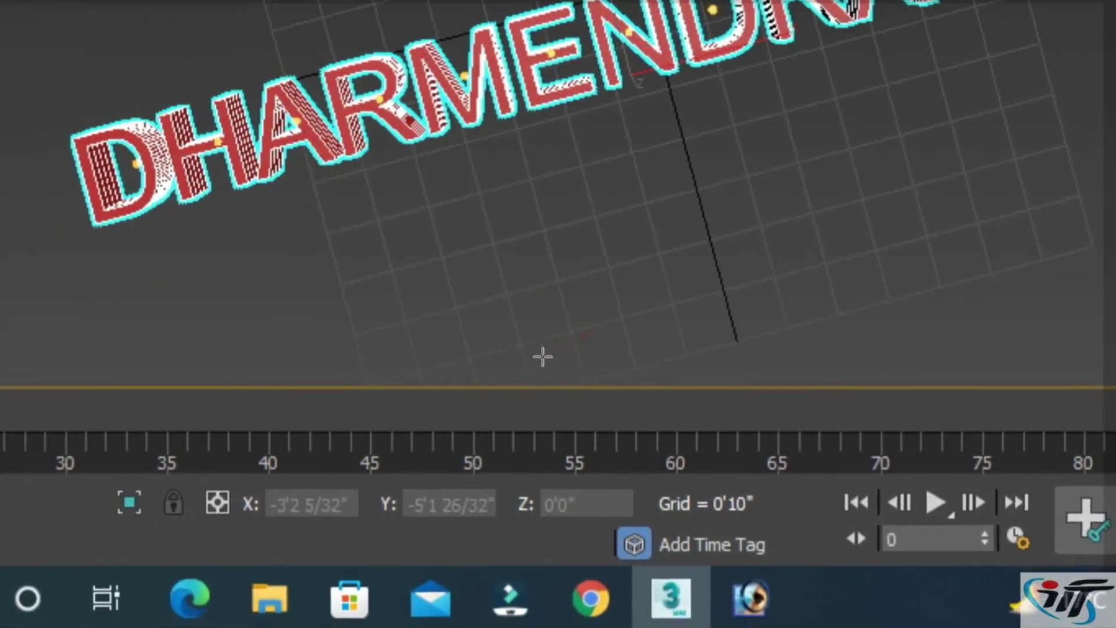
pyautogui.press('t')
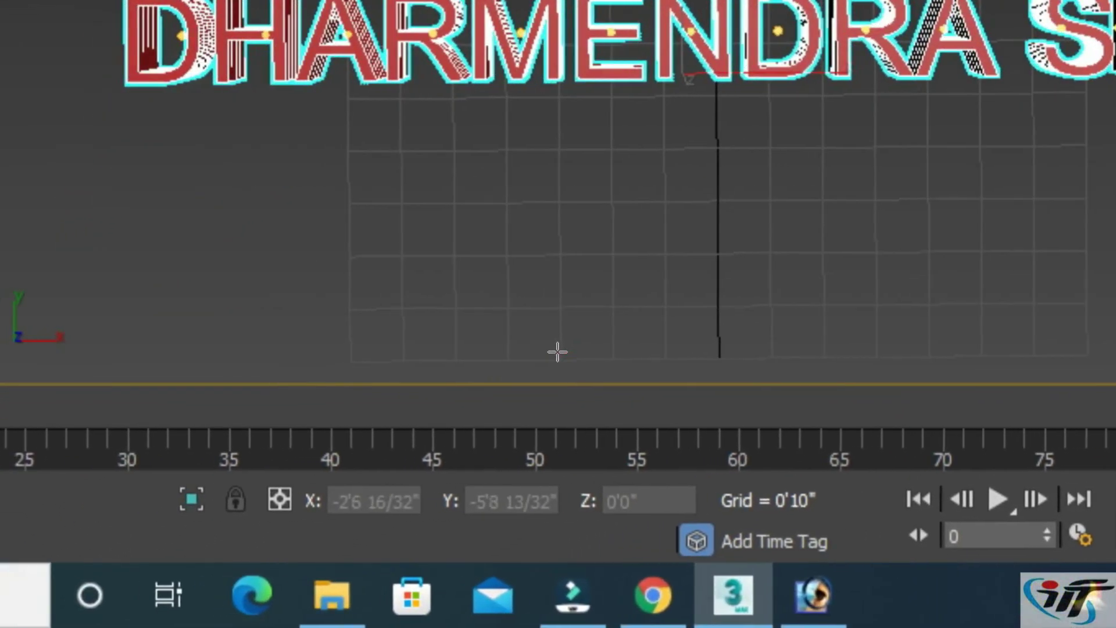